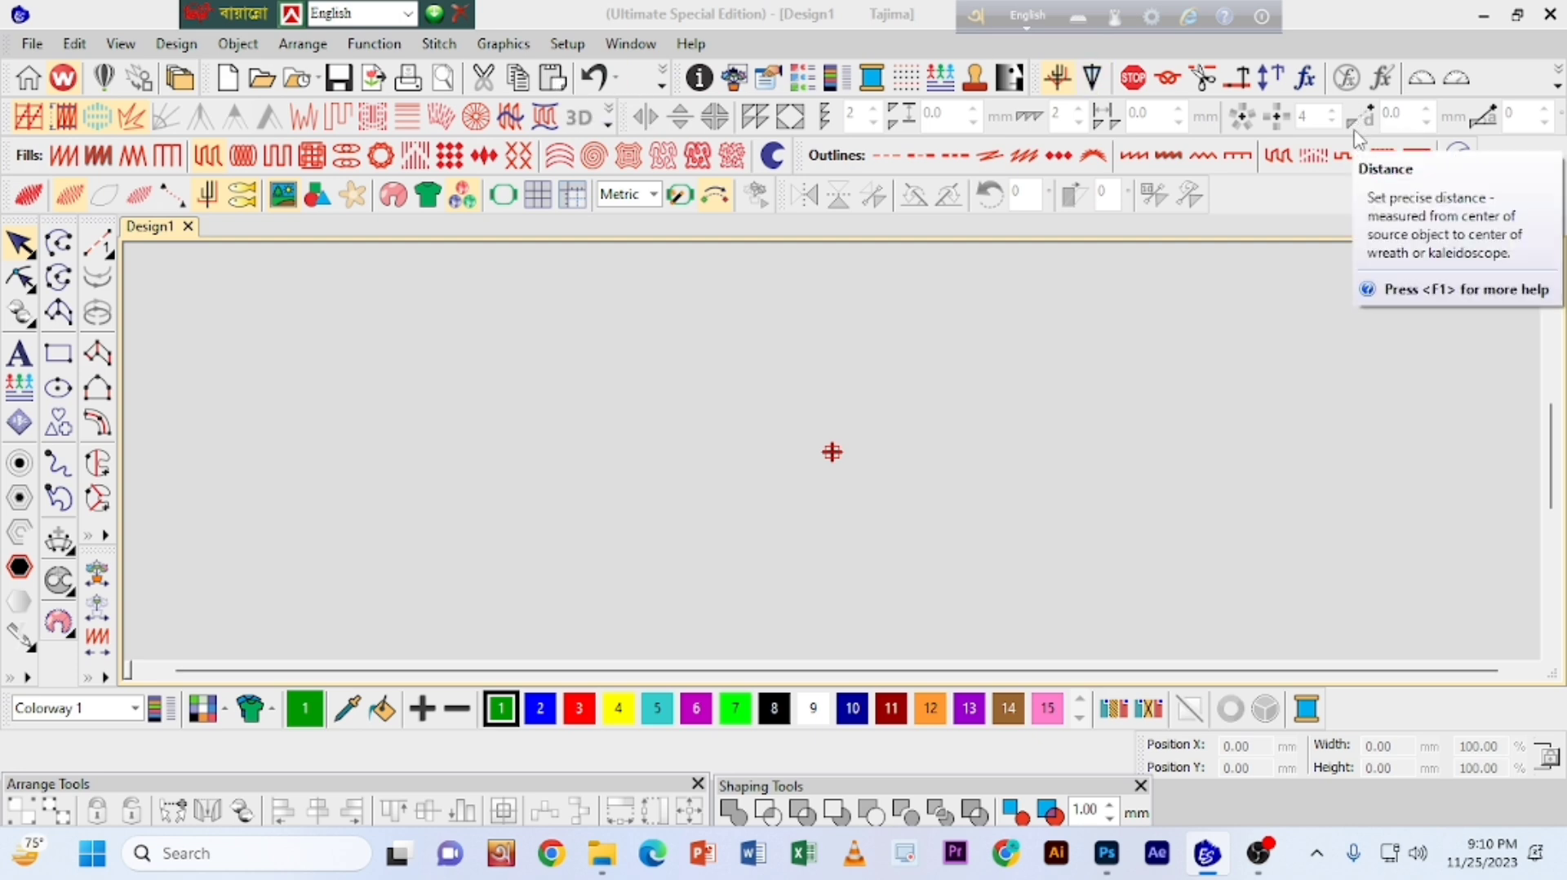
left_click(1556, 85)
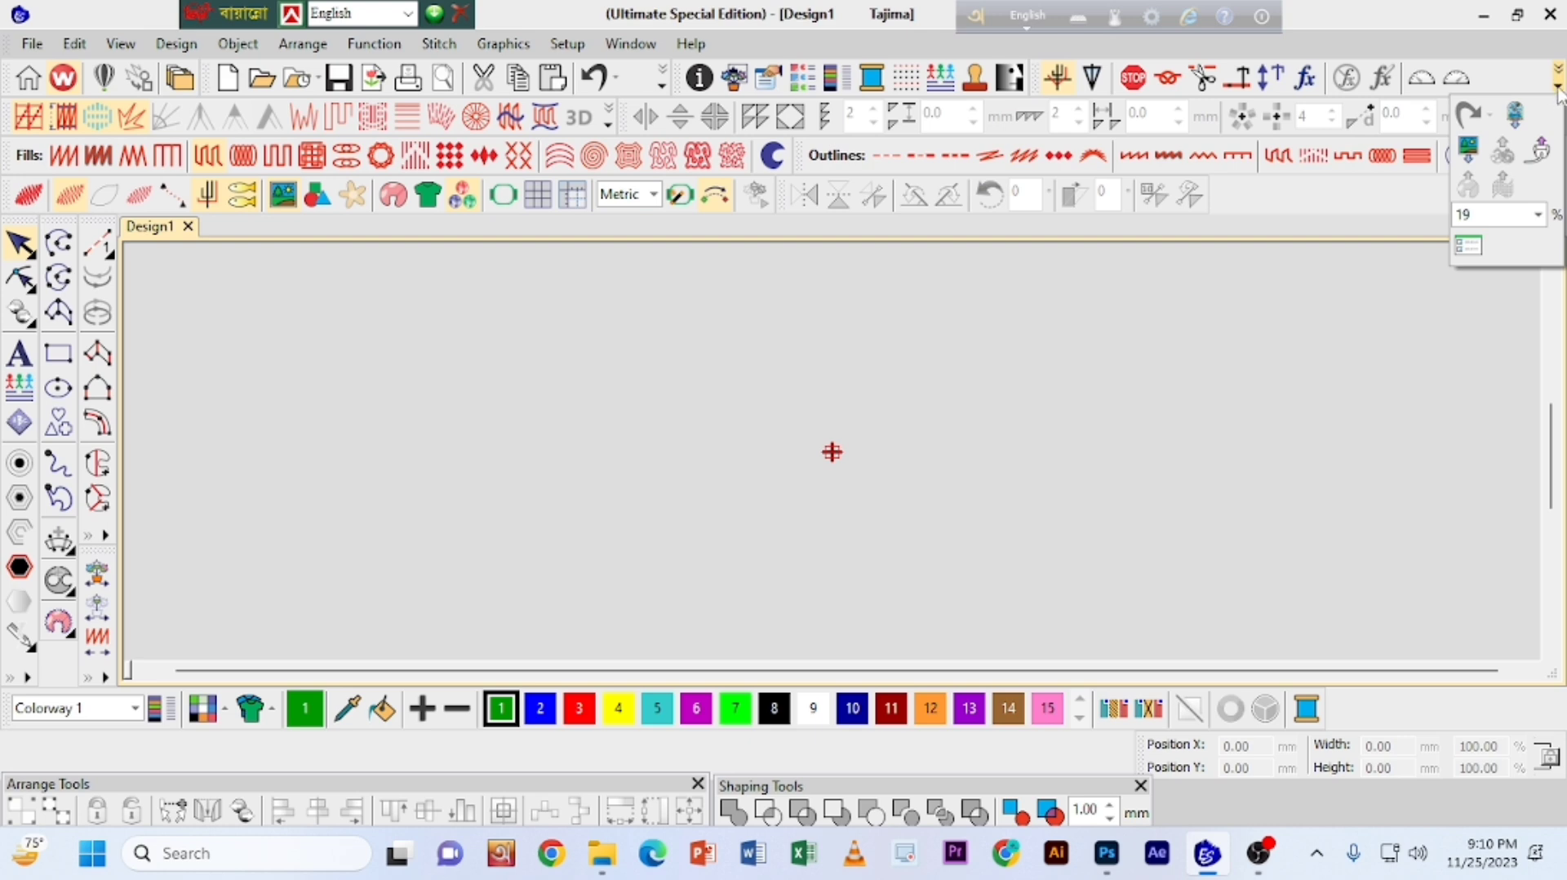
left_click(1470, 154)
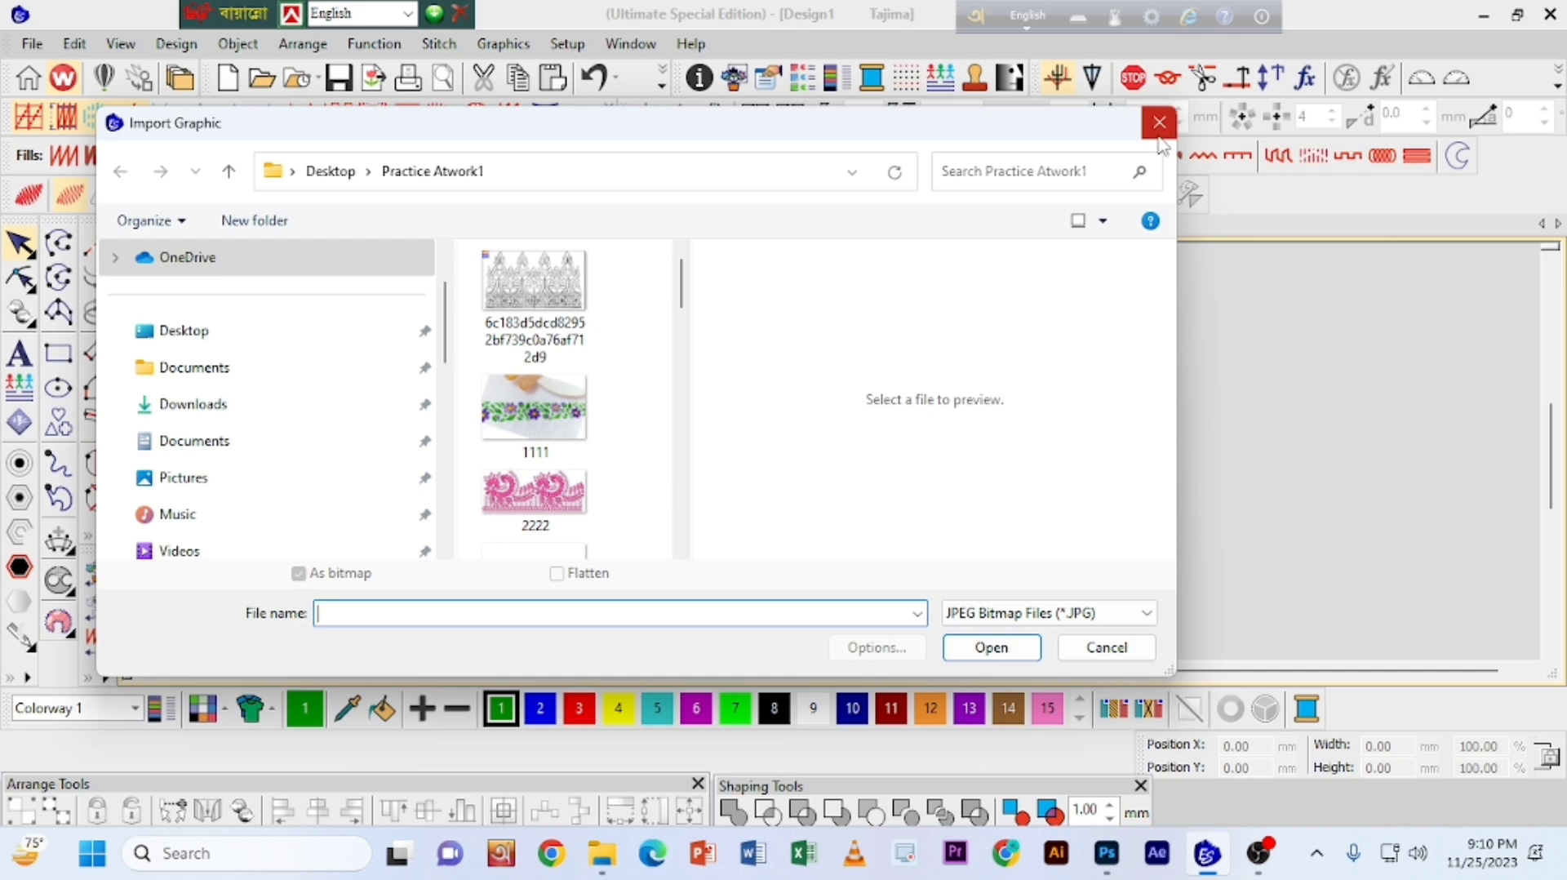
left_click(1155, 123)
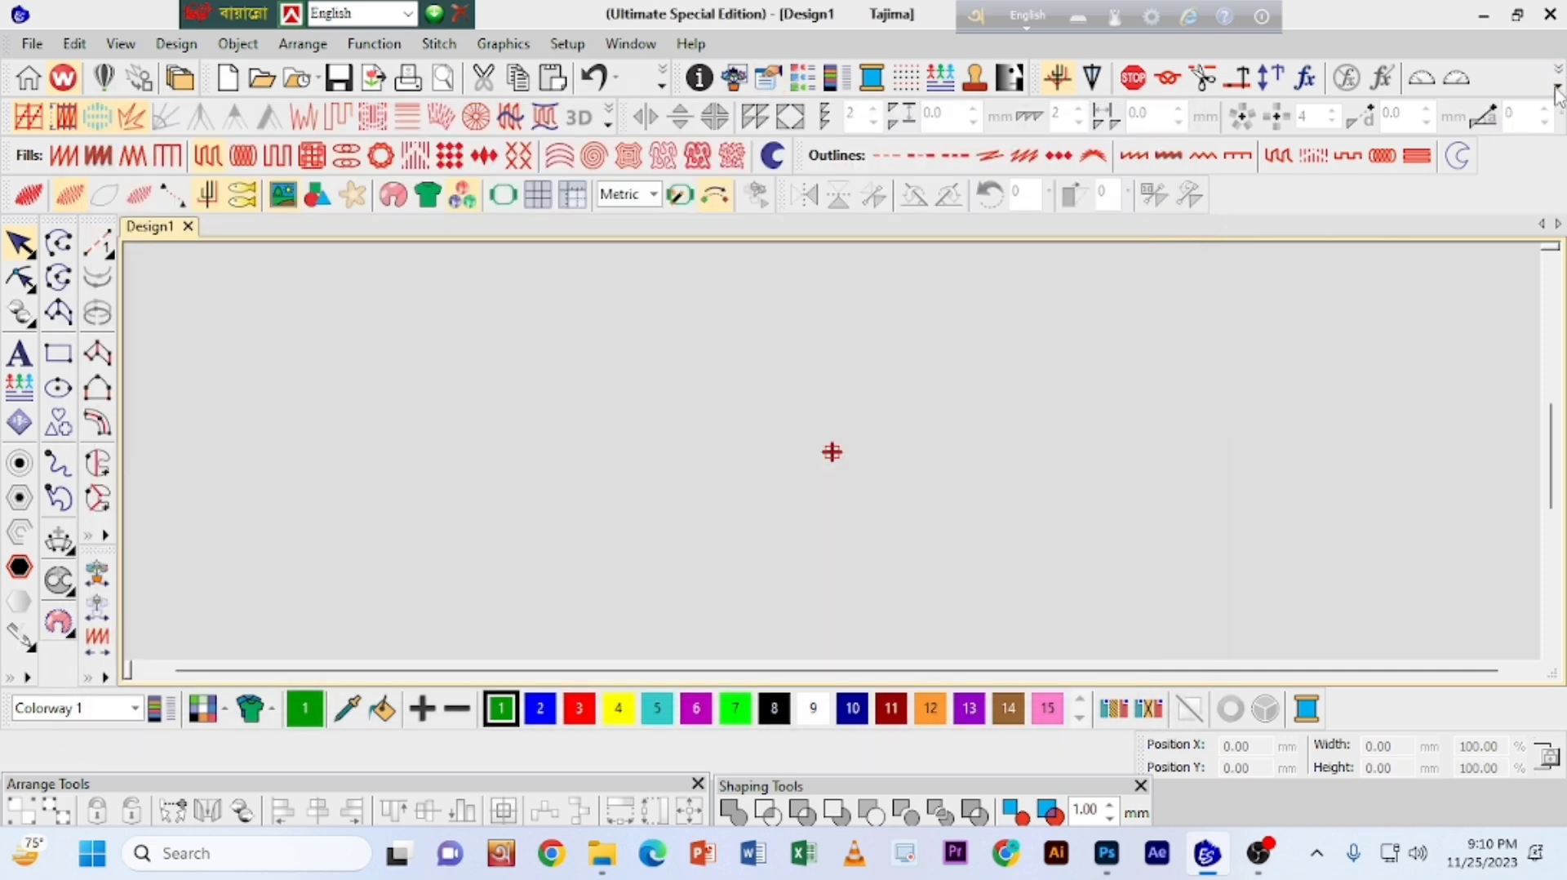
Step: Import the JPEG artwork IMG_20231112_130056 from the Practice Atwork1 folder into the design as a bitmap
left_click(1558, 87)
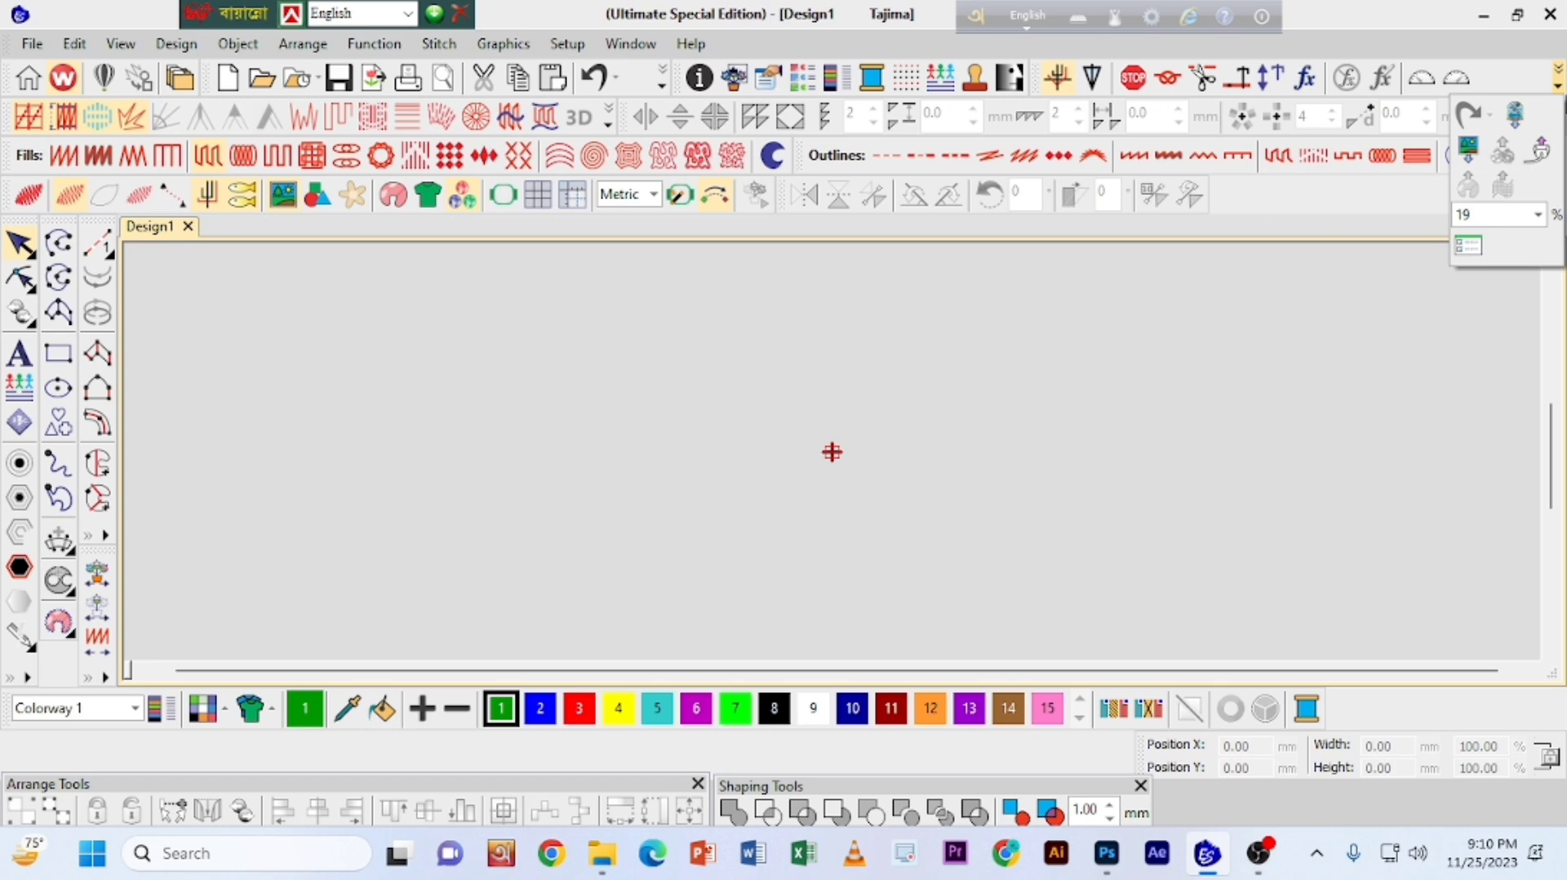
left_click(1469, 149)
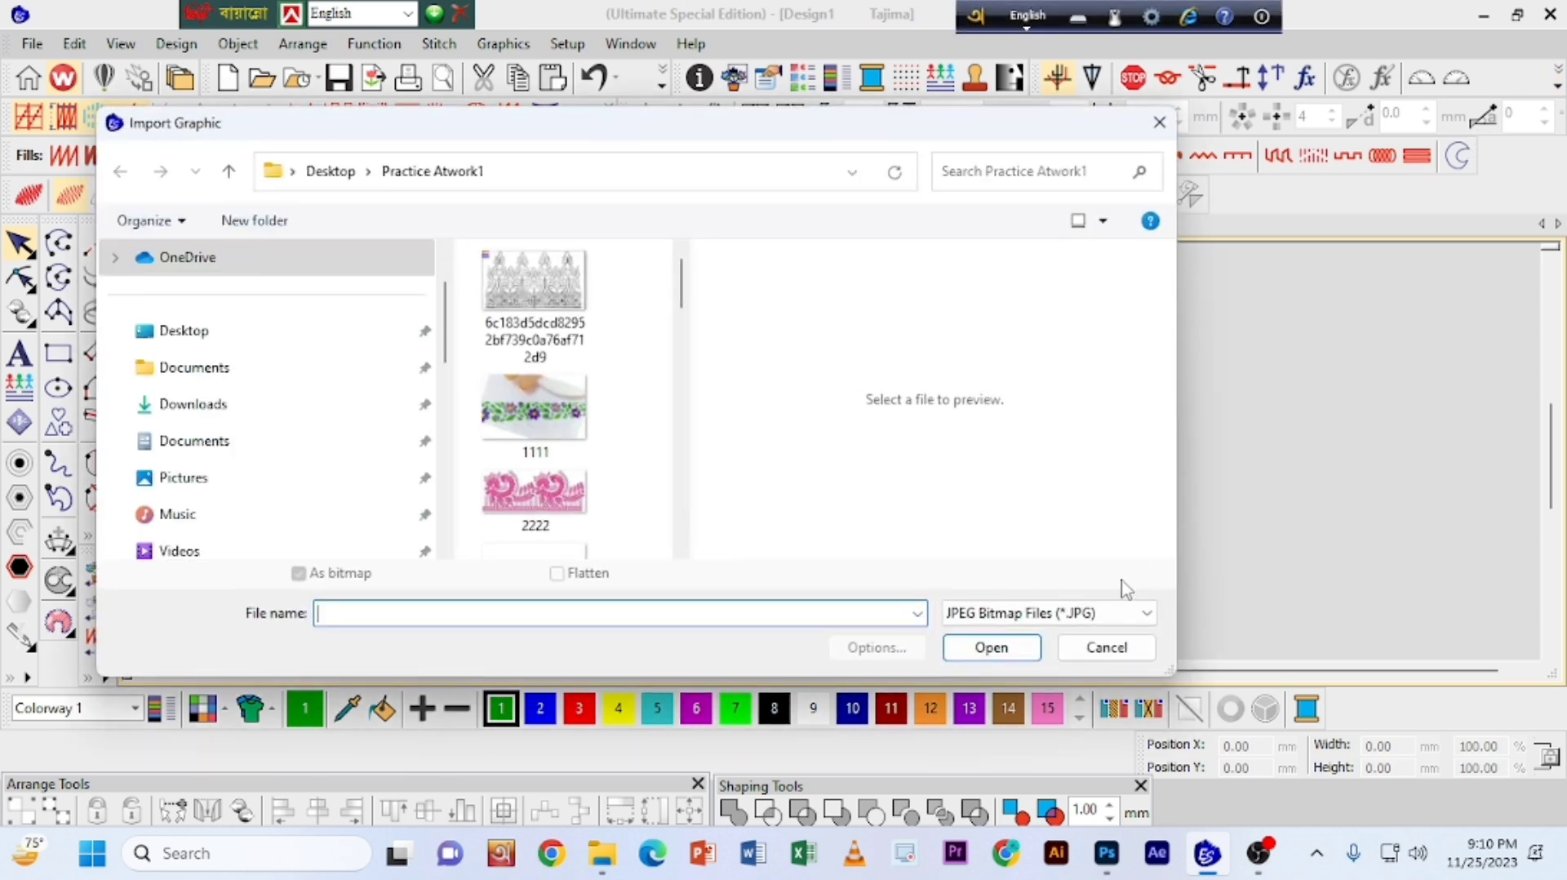
left_click(1147, 613)
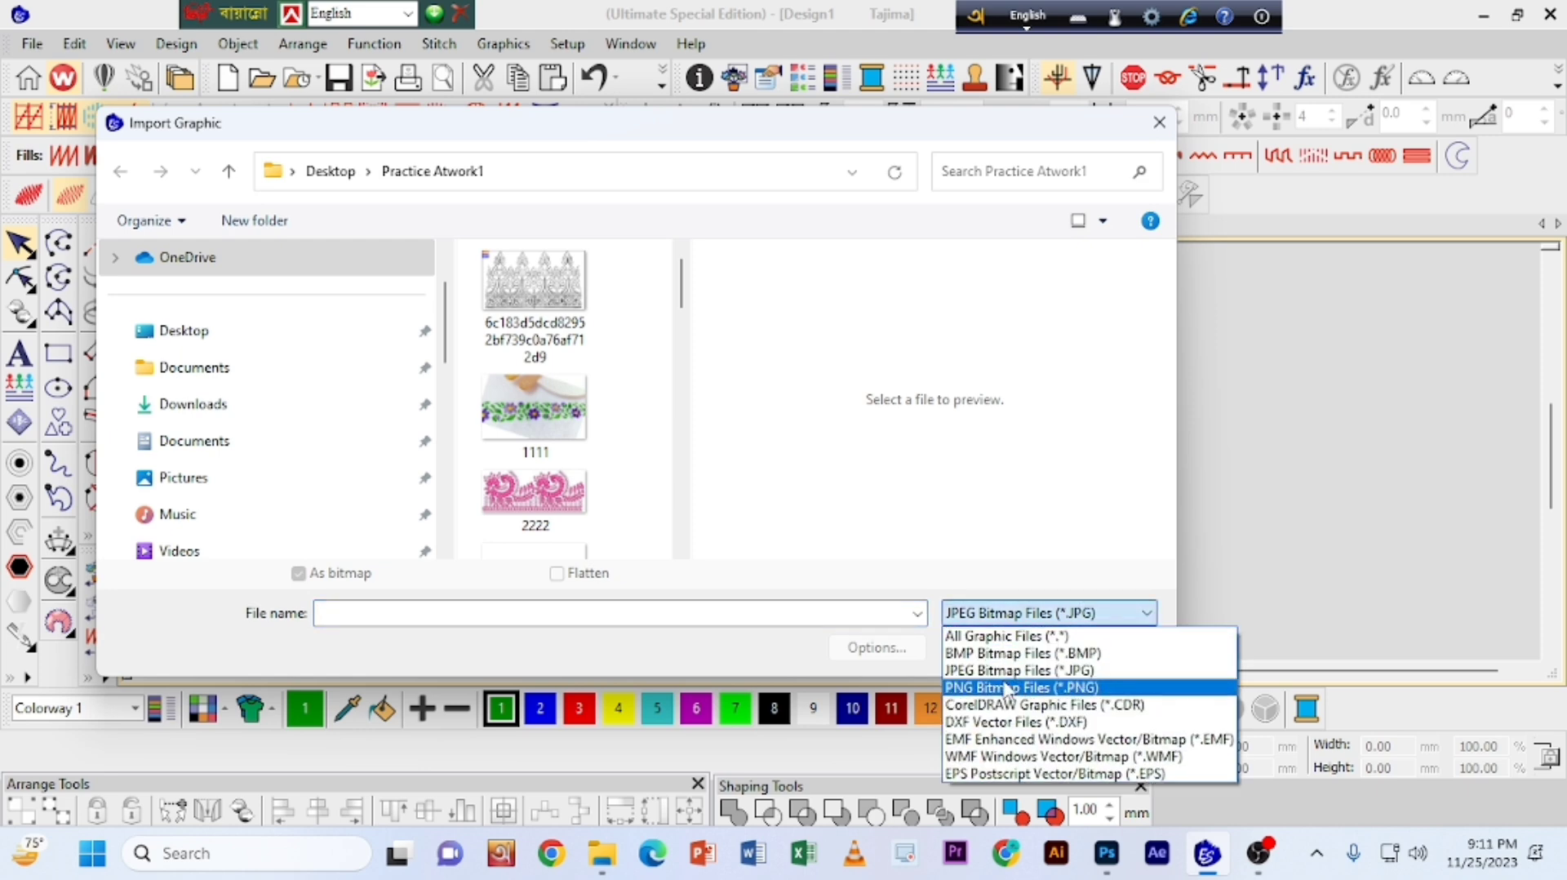
key("Up")
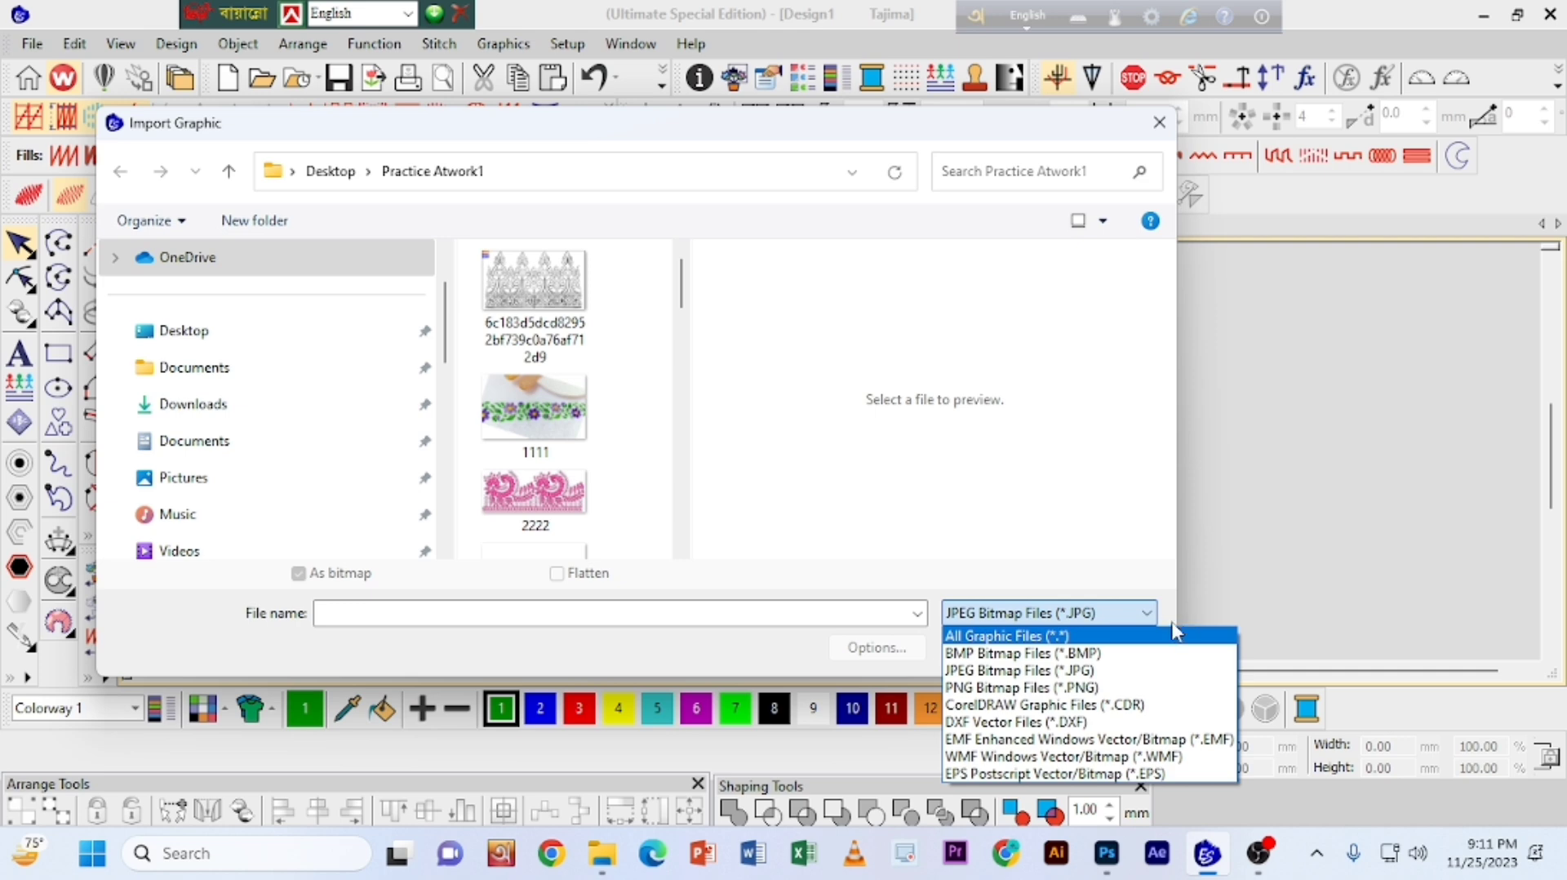
left_click(1137, 401)
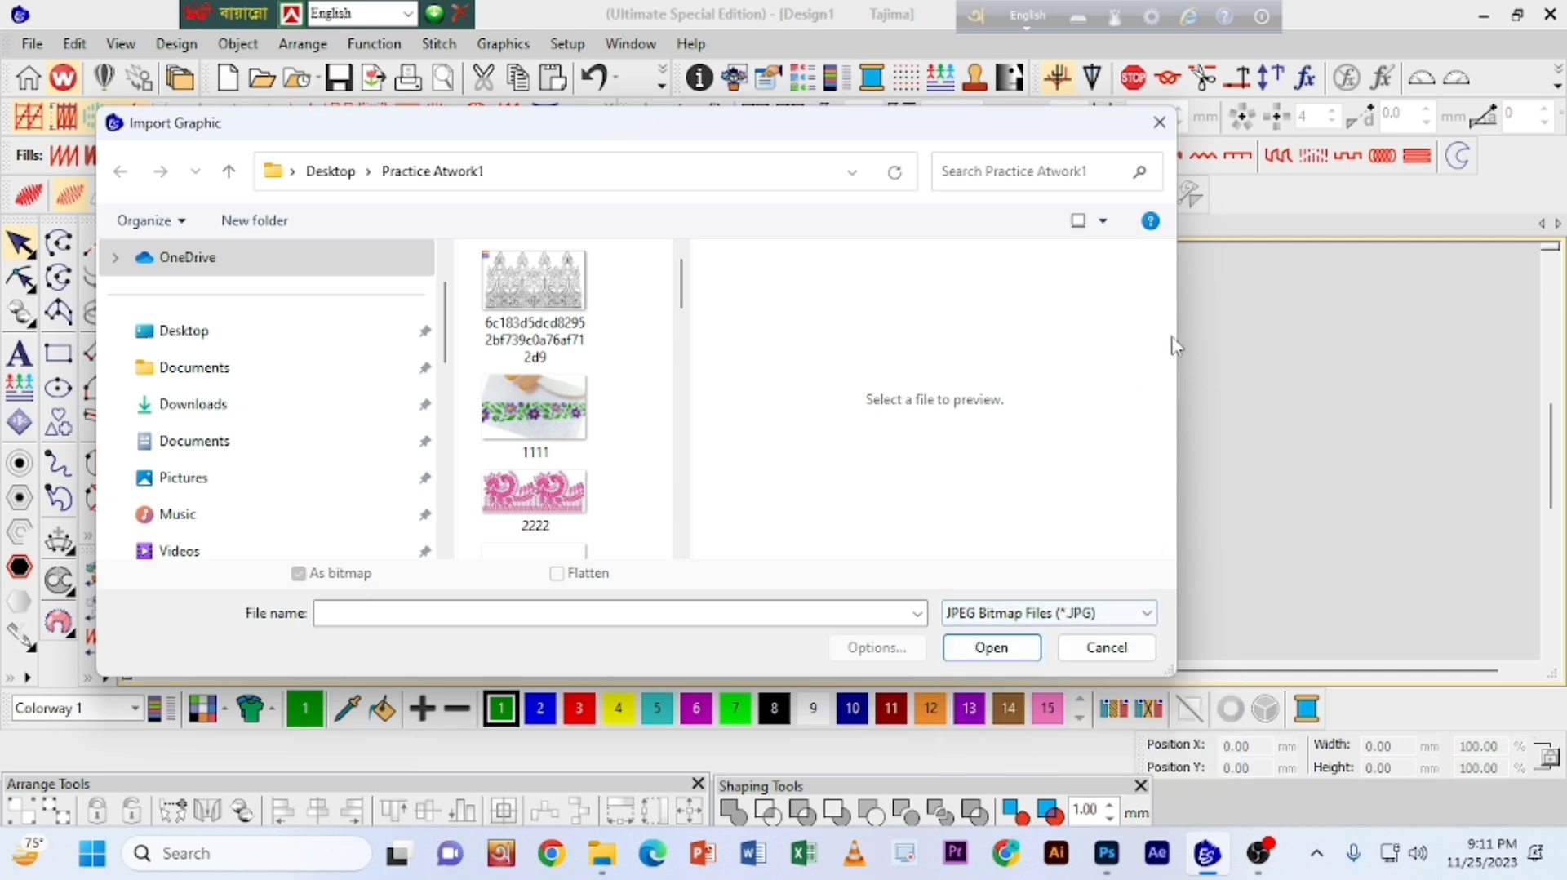
left_click_drag(680, 282, 683, 490)
left_click(526, 341)
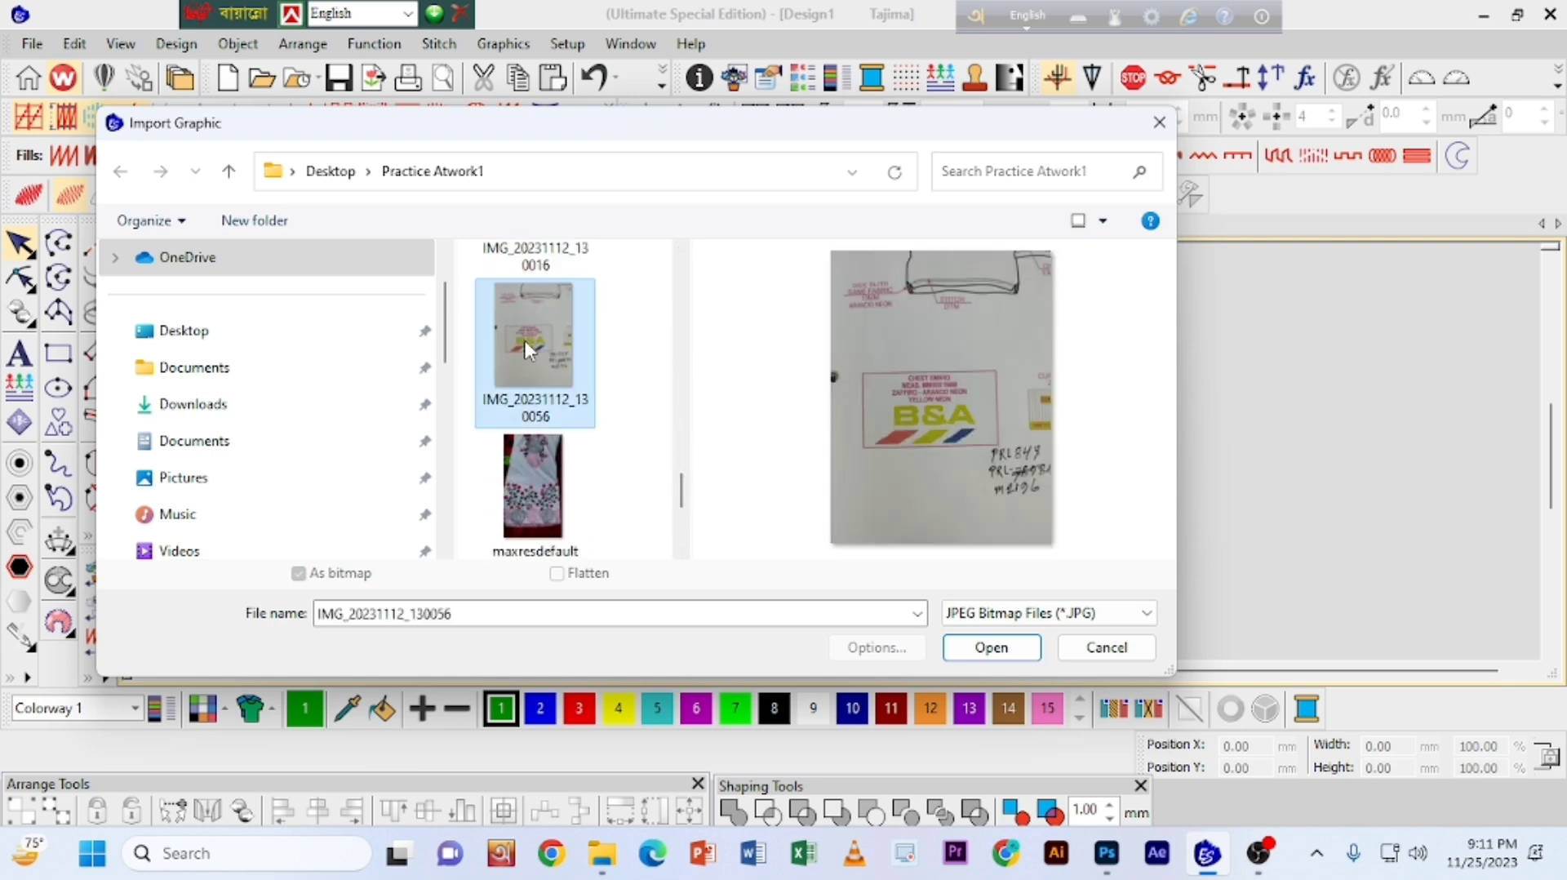
left_click(991, 647)
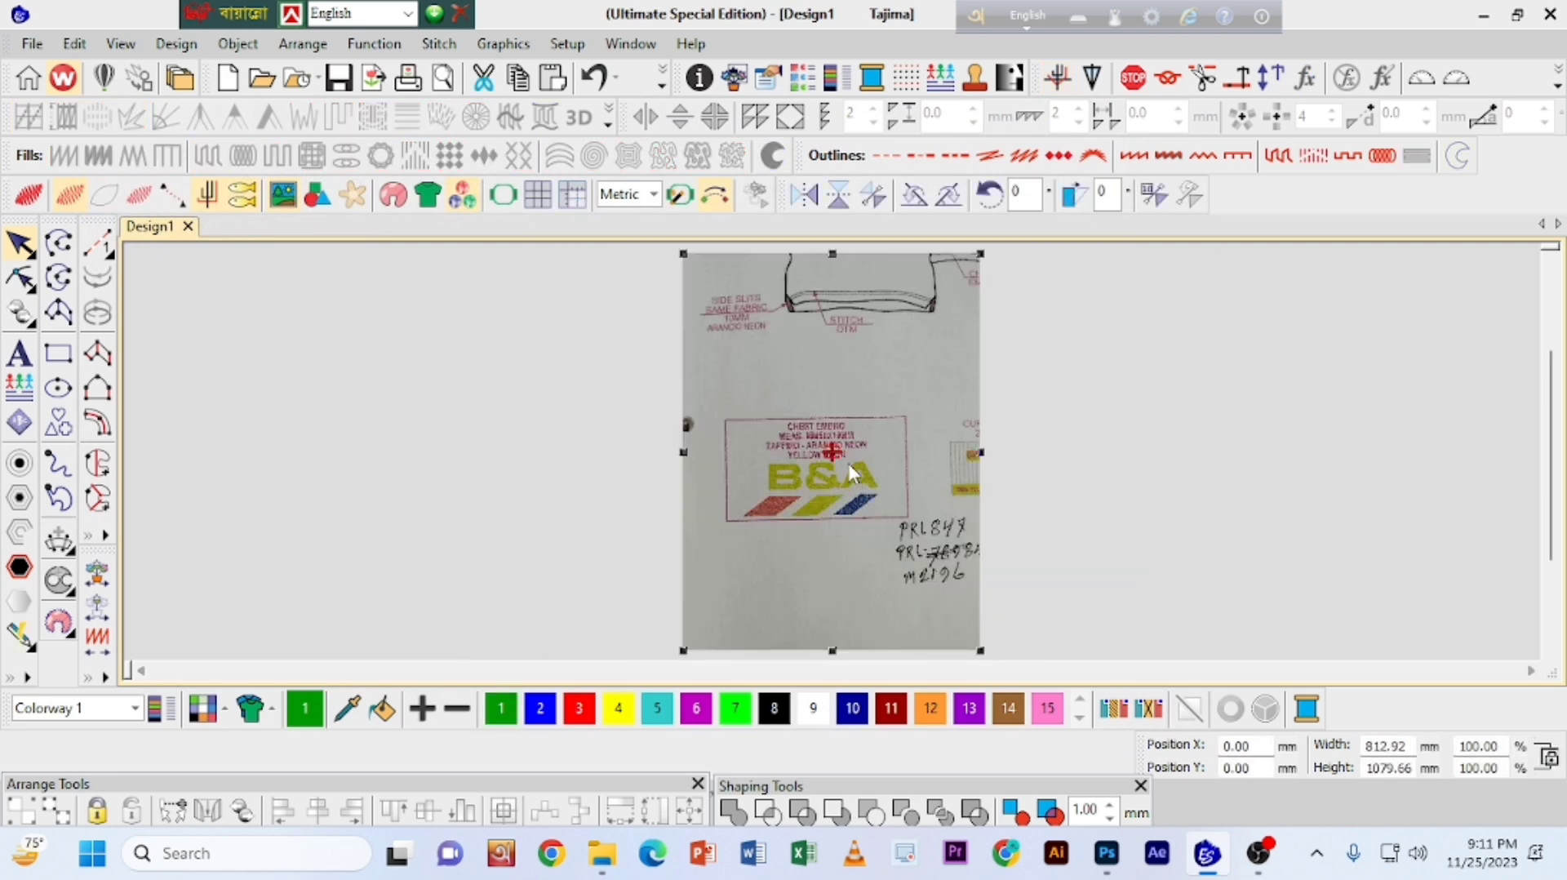
Step: Examine the B&A logo and its three coloured stripes inside the framed chest embroidery area of the artwork
scroll(846, 463, "up", 2)
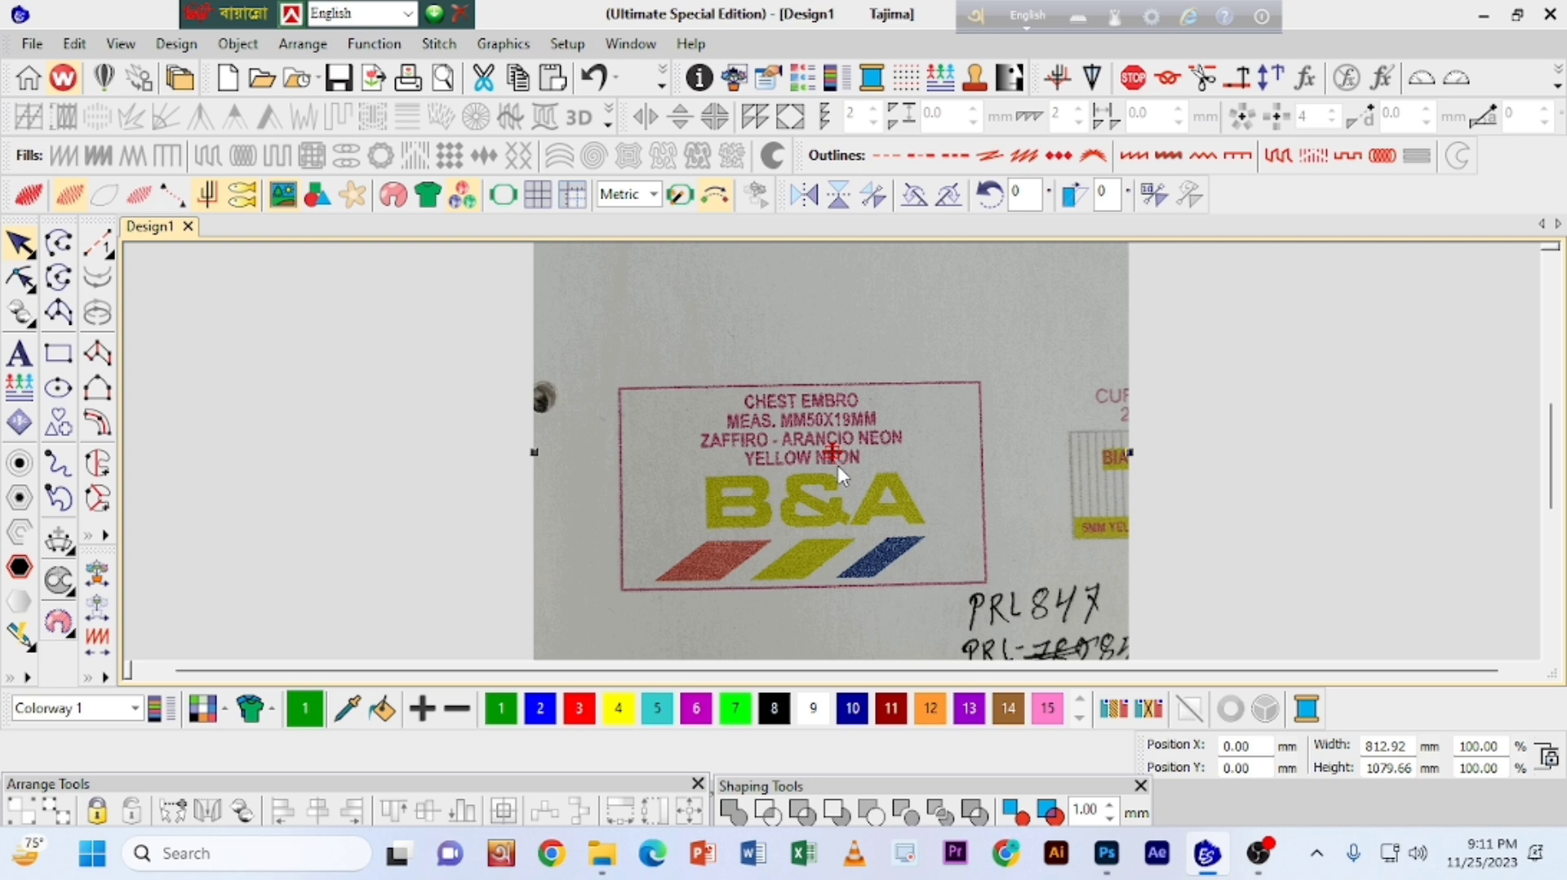
scroll(830, 503, "up", 2)
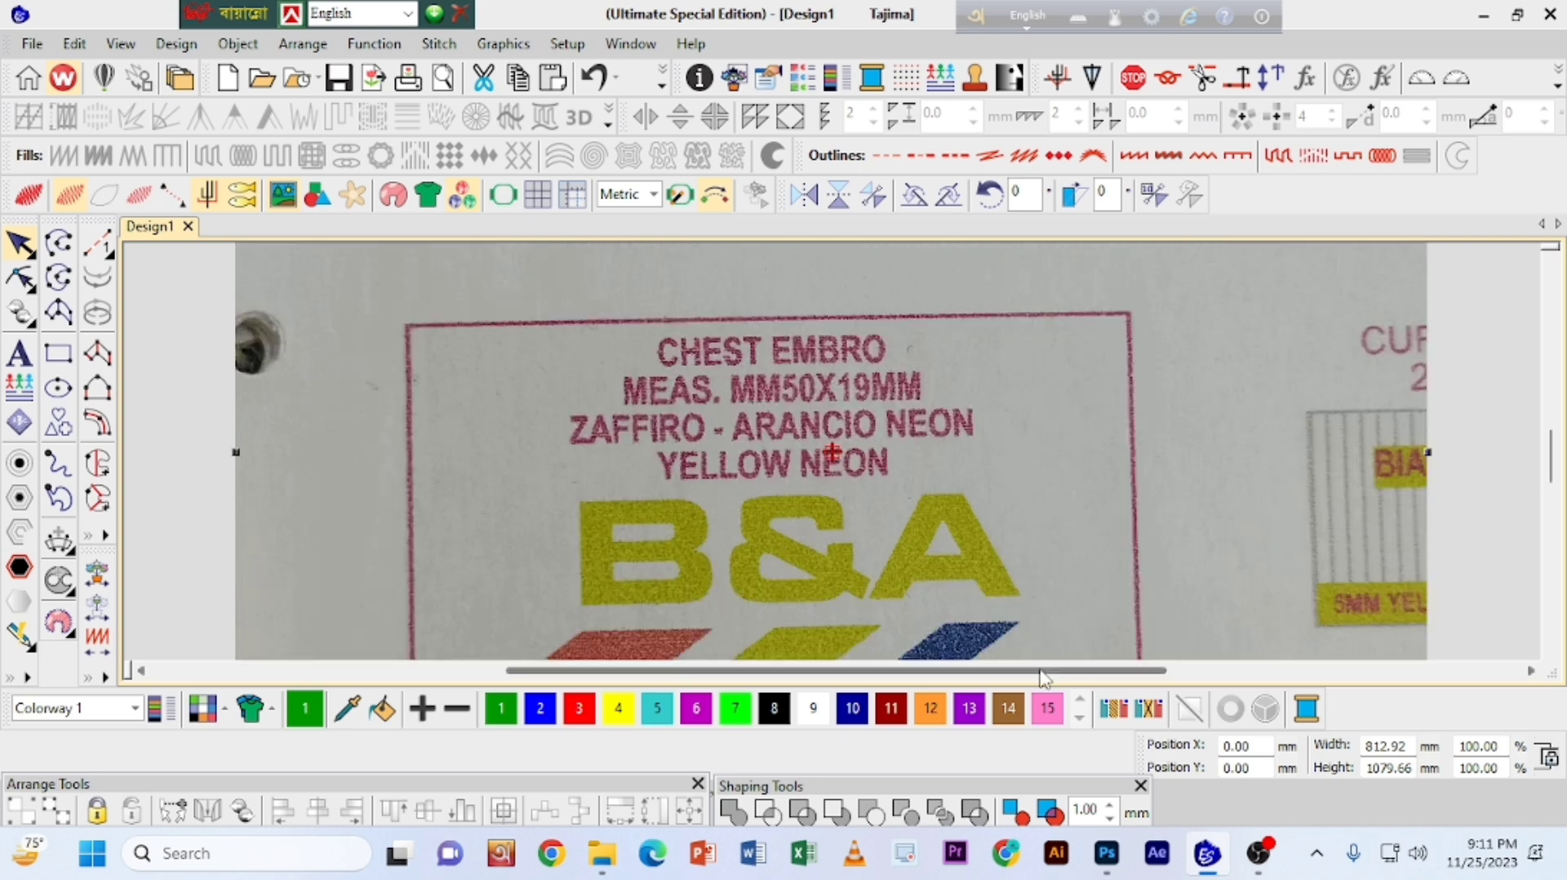
left_click_drag(1040, 671, 1029, 670)
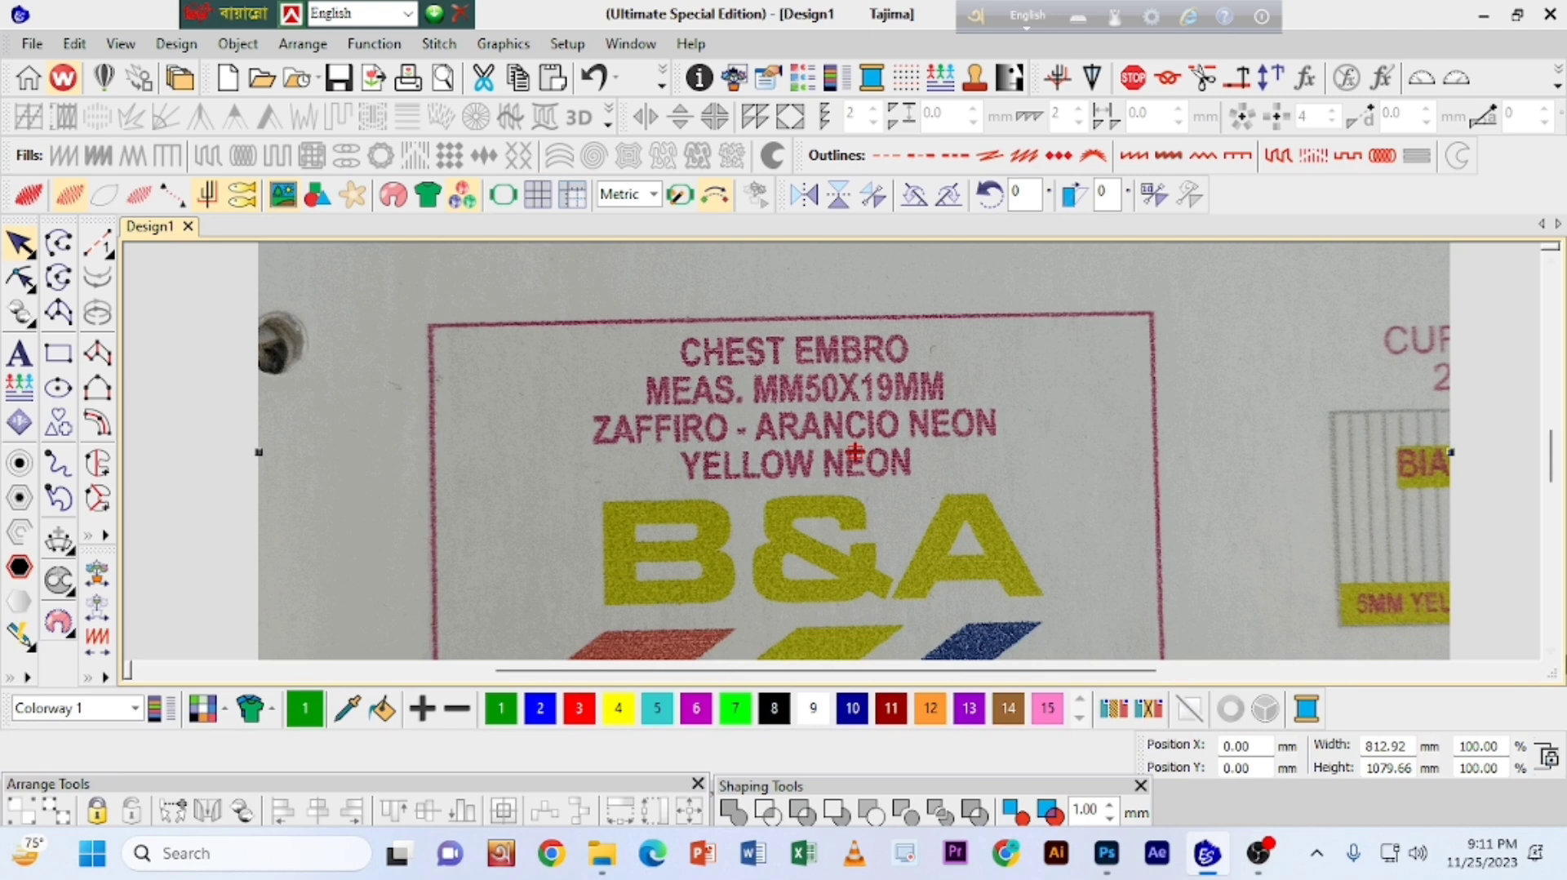
left_click(1550, 649)
left_click(1550, 649)
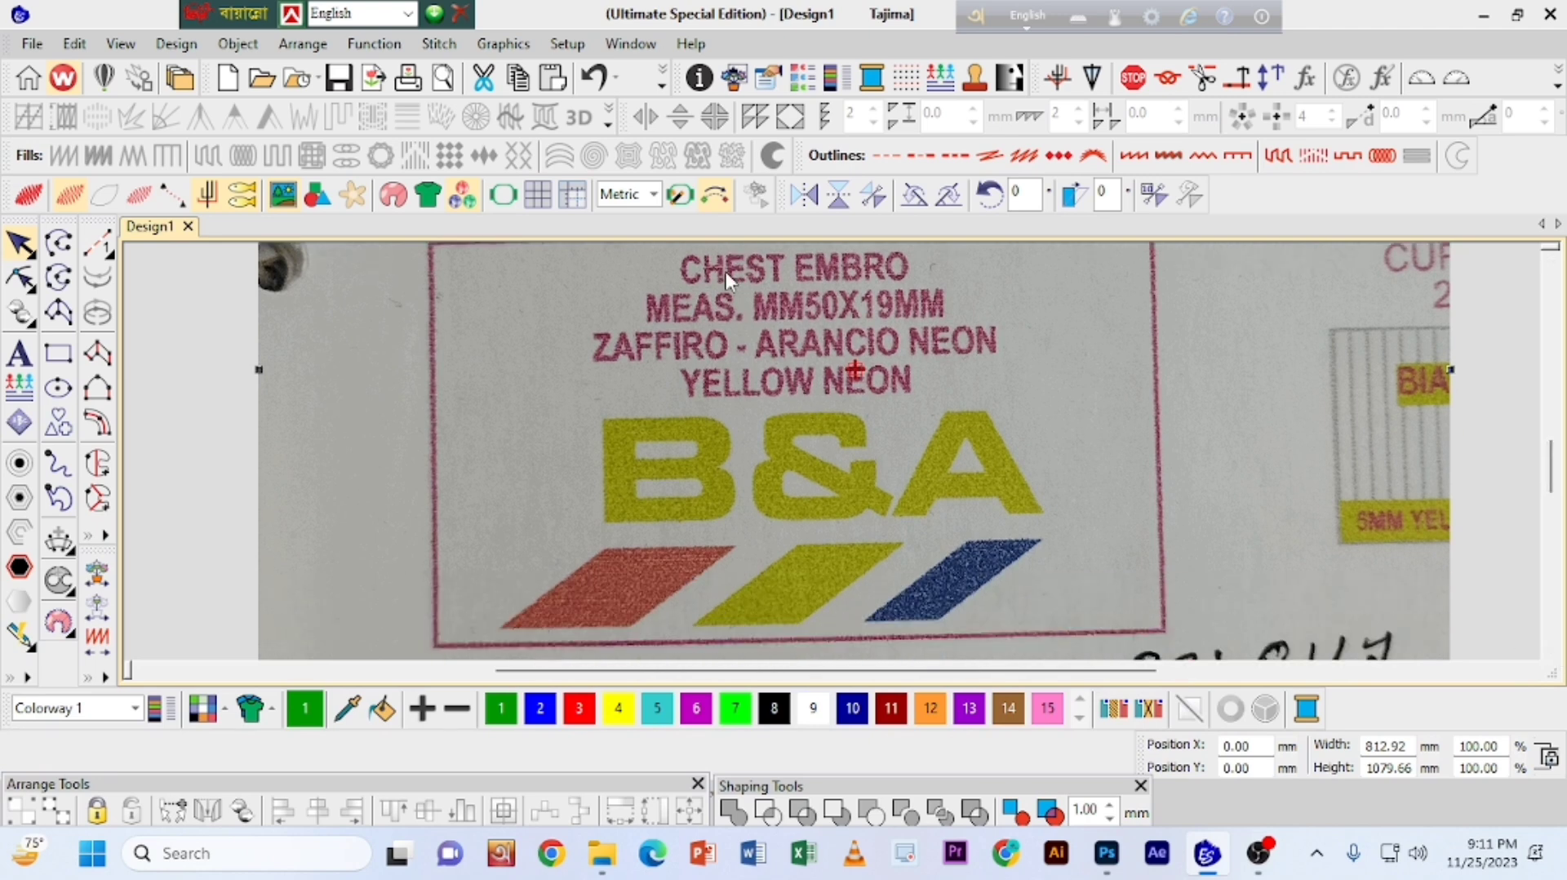
left_click(1550, 262)
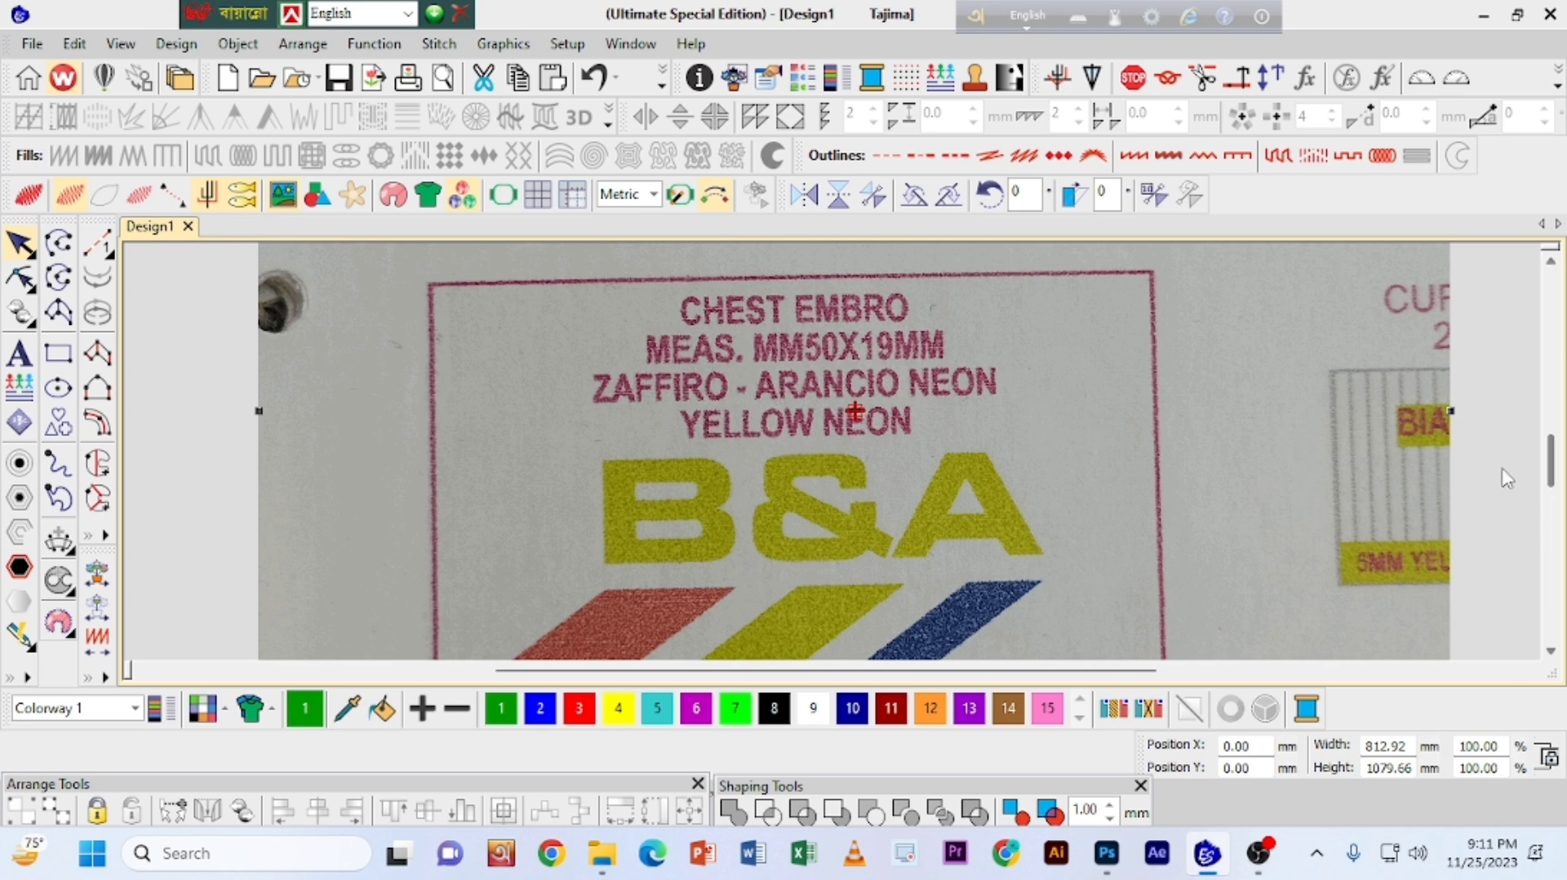
double_click(1551, 651)
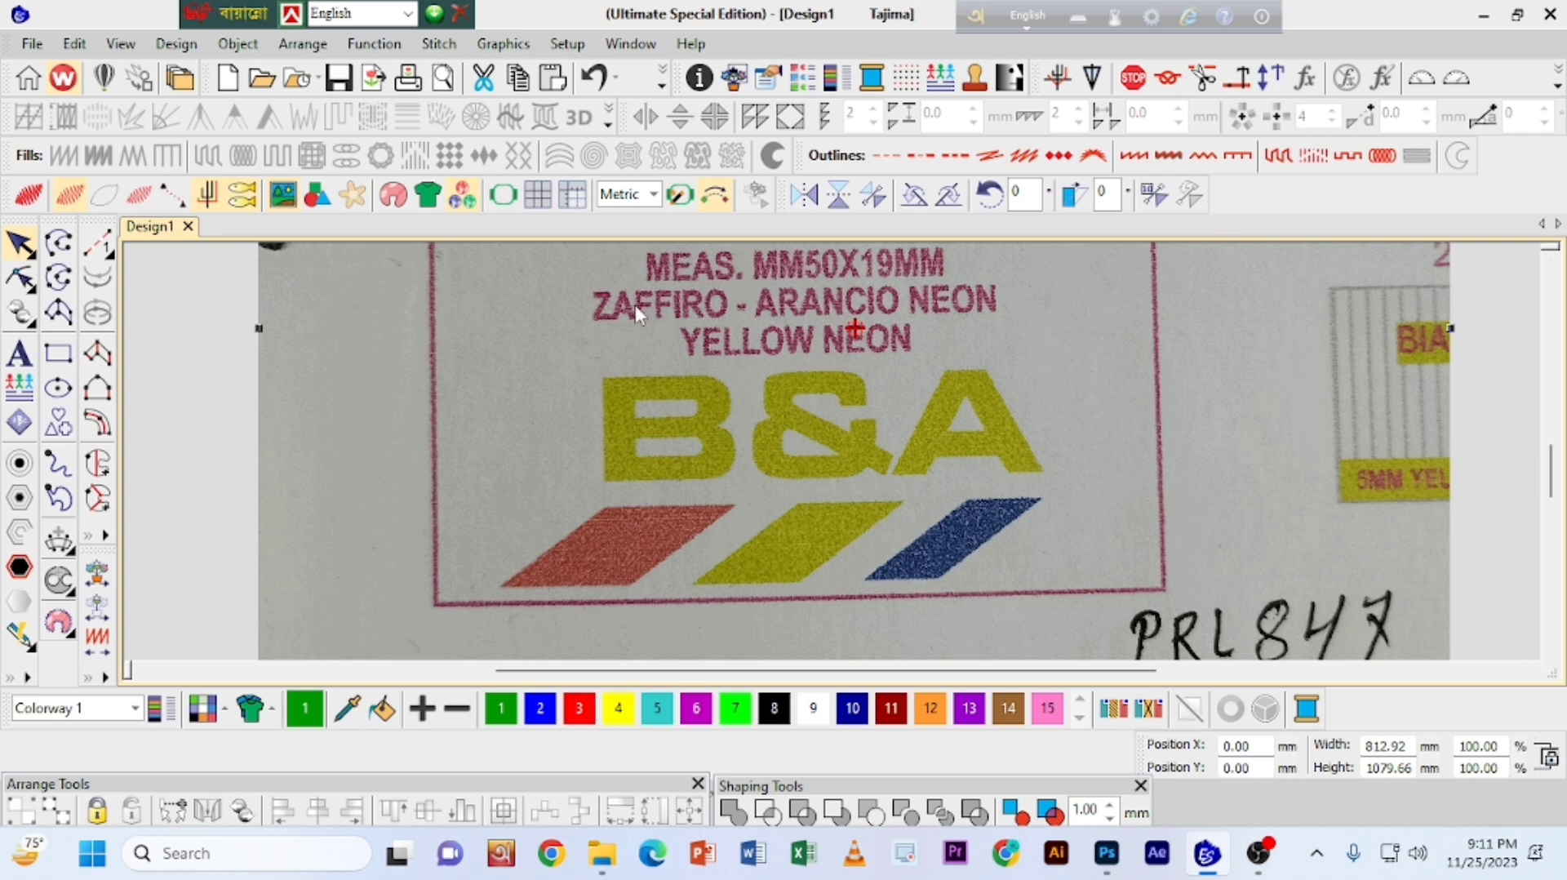
left_click(1553, 262)
key("shift+z")
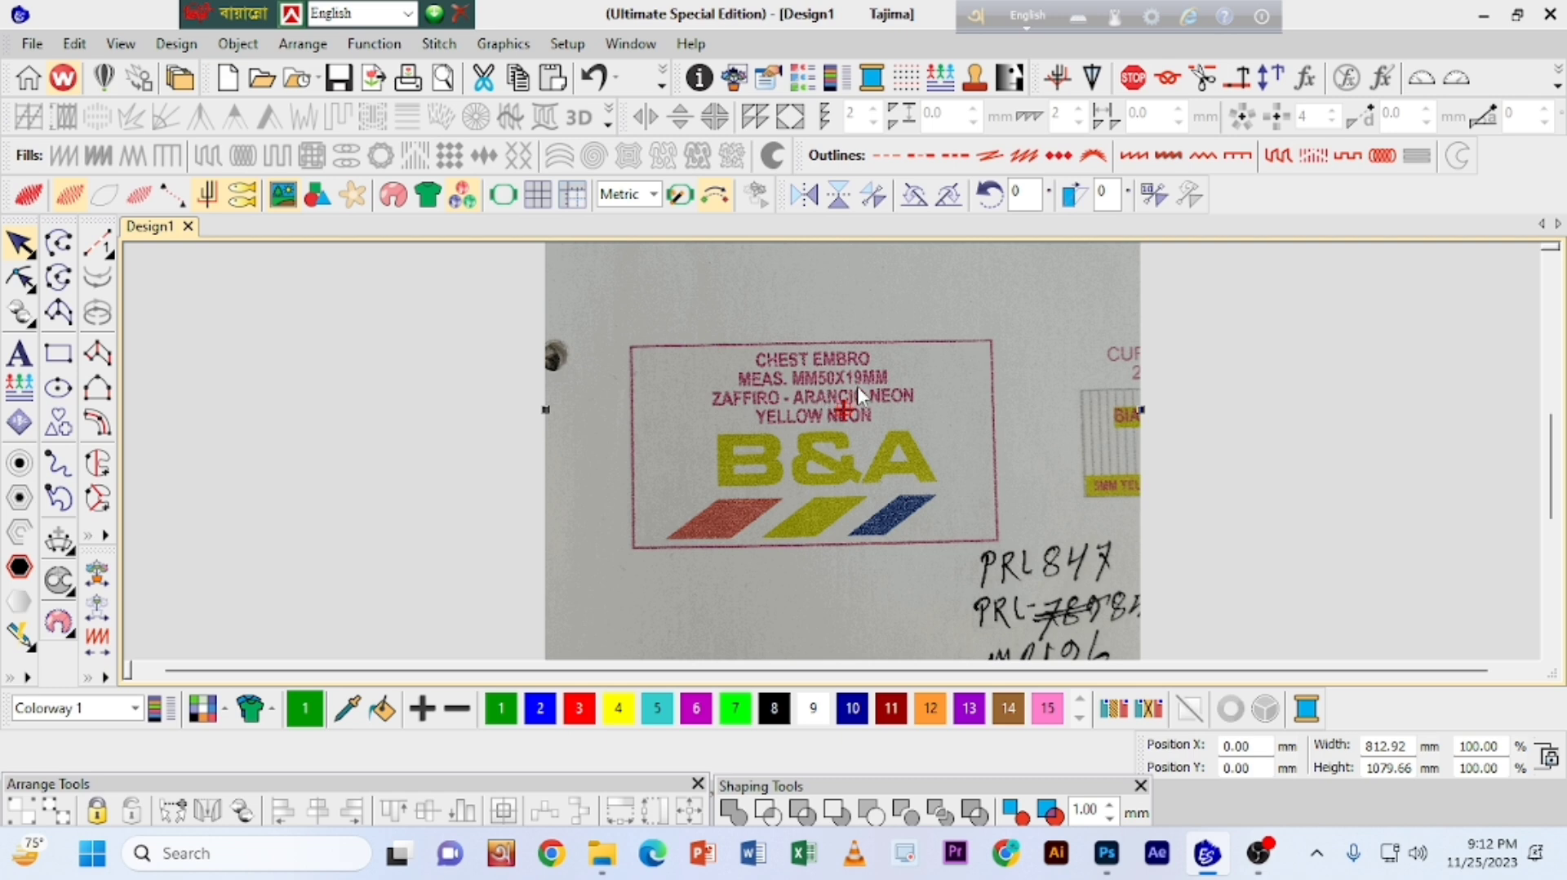
Step: Read the measurement and thread colour notes above the logo and the handwritten references below the frame
left_click(814, 423)
scroll(761, 381, "up", 3)
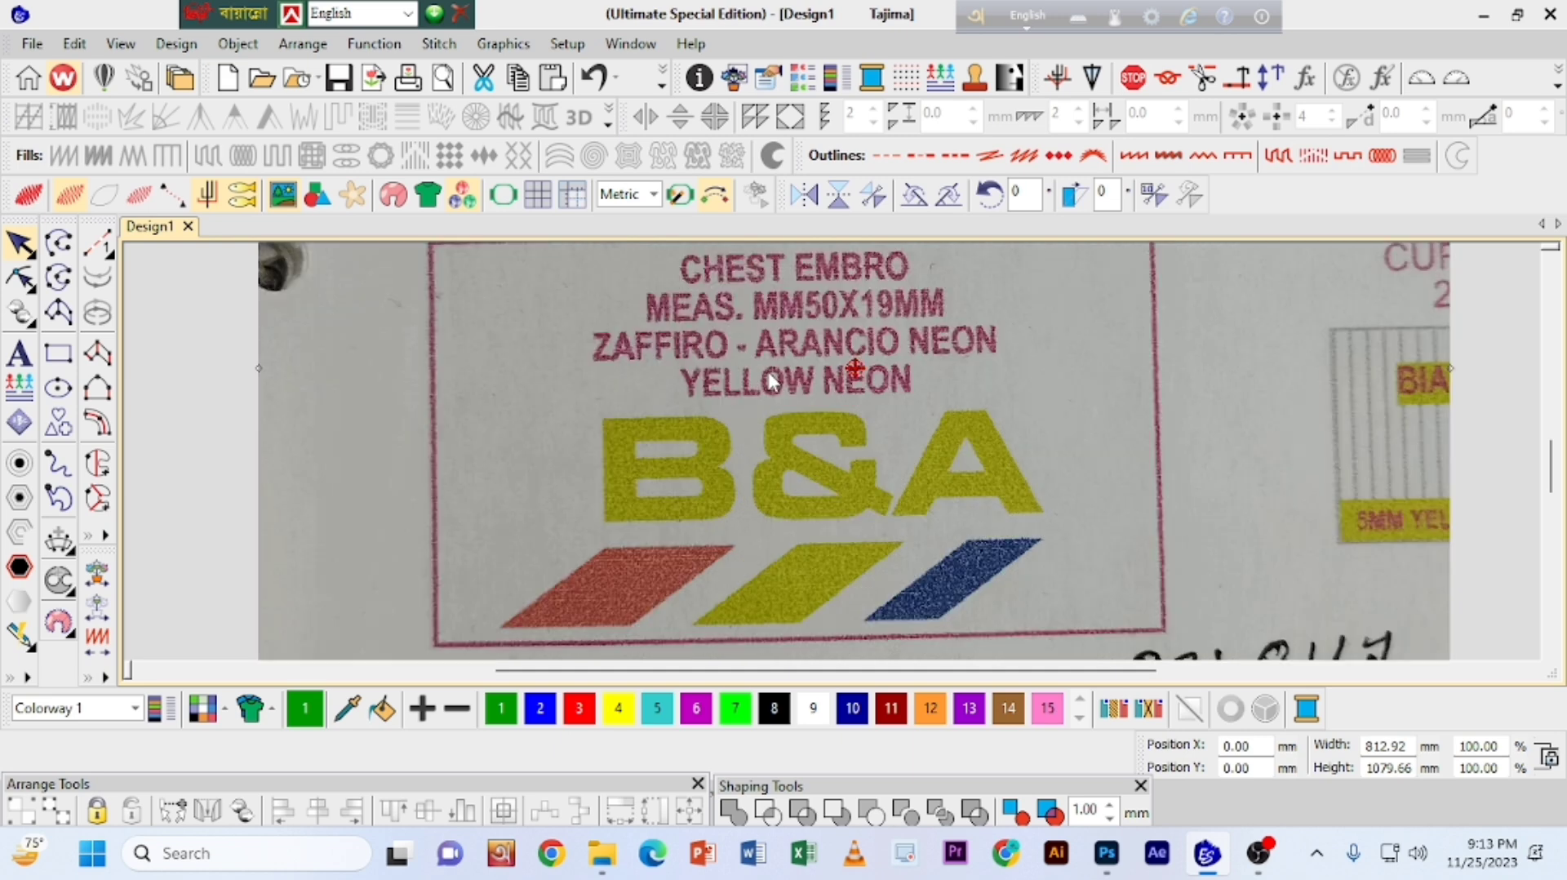
left_click(1551, 261)
left_click(1550, 261)
key("z")
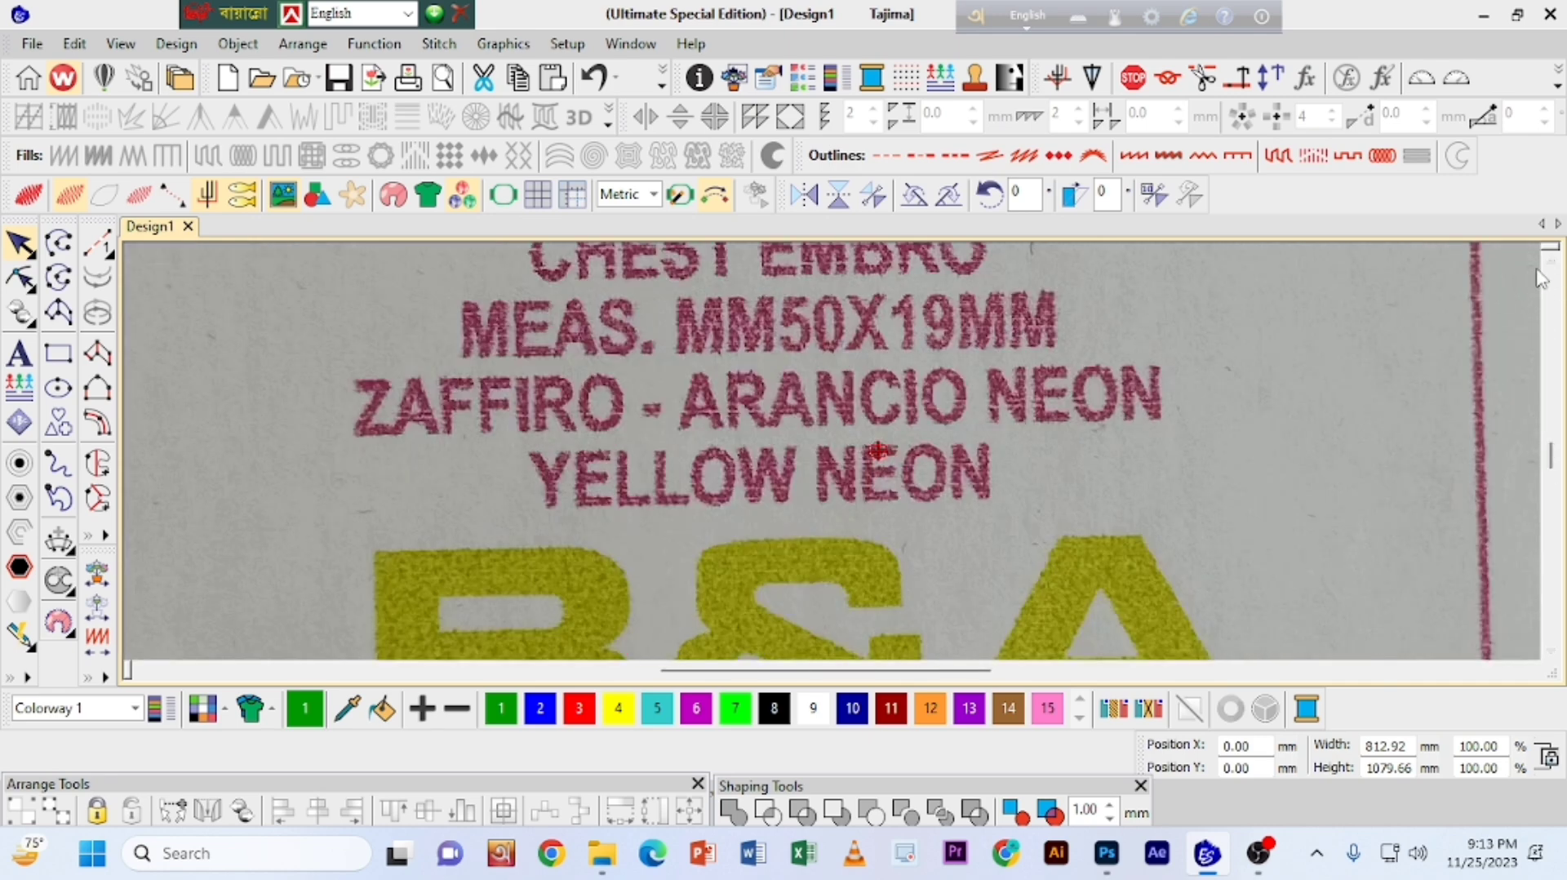
left_click(1550, 260)
left_click(1550, 259)
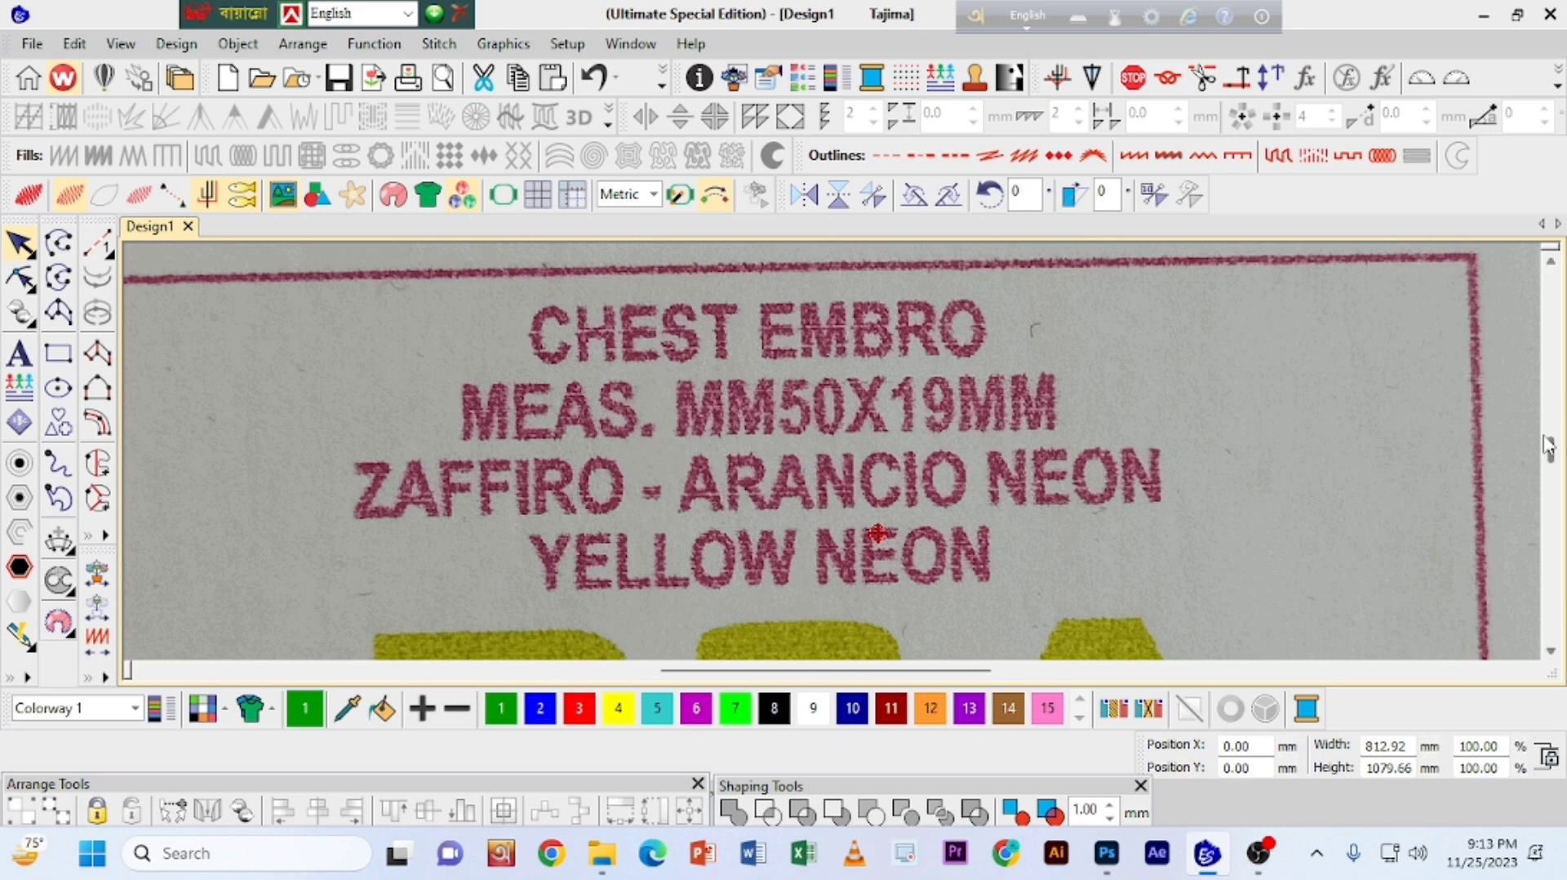
left_click_drag(1551, 477, 1553, 506)
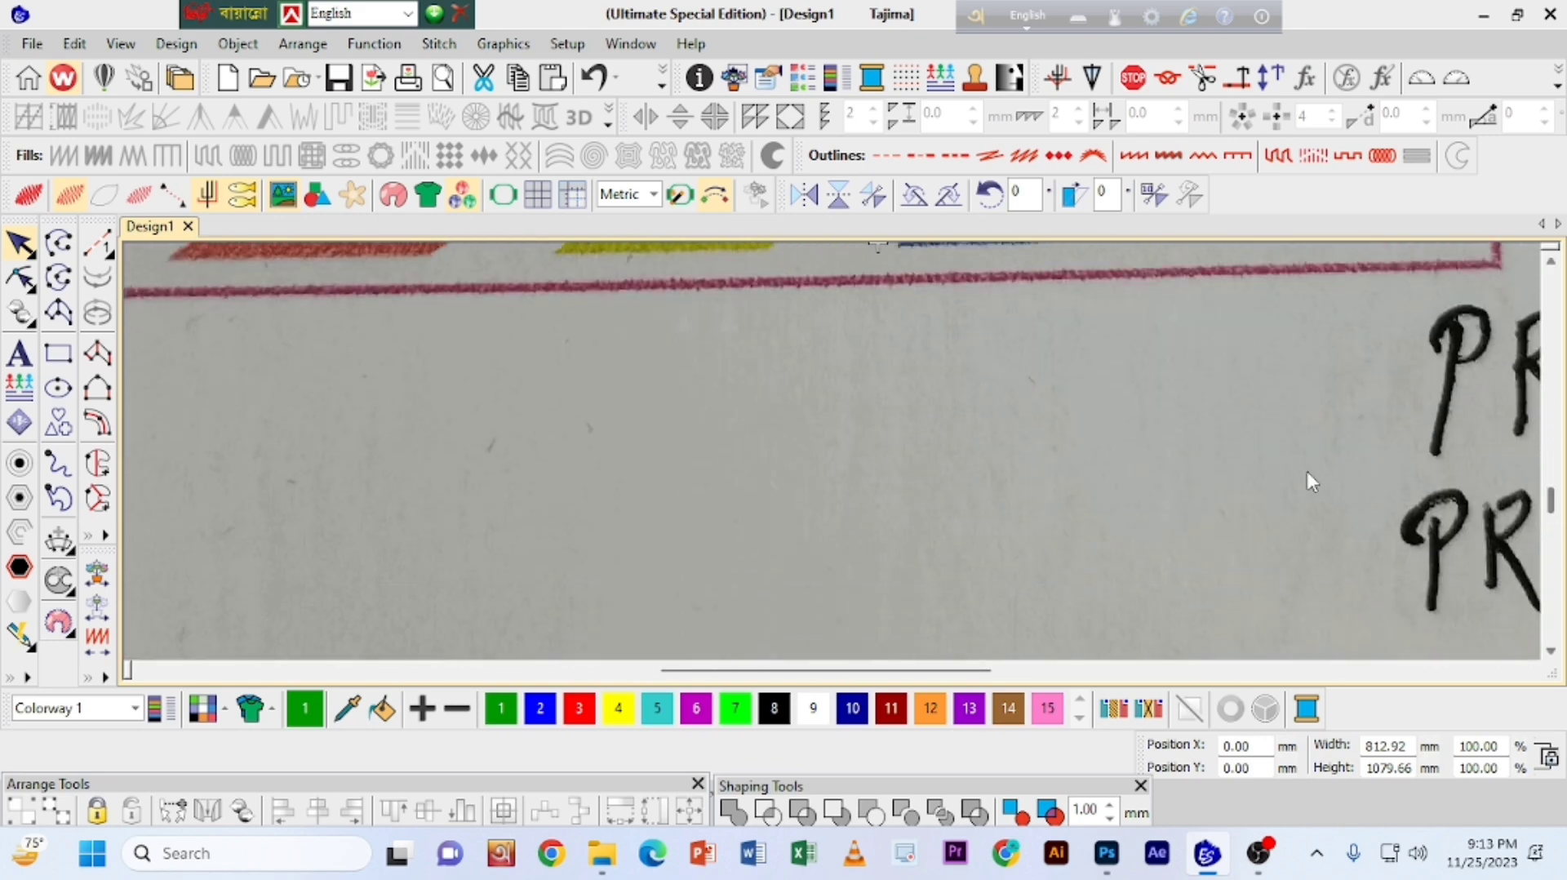
key("shift+z")
key("shift+z")
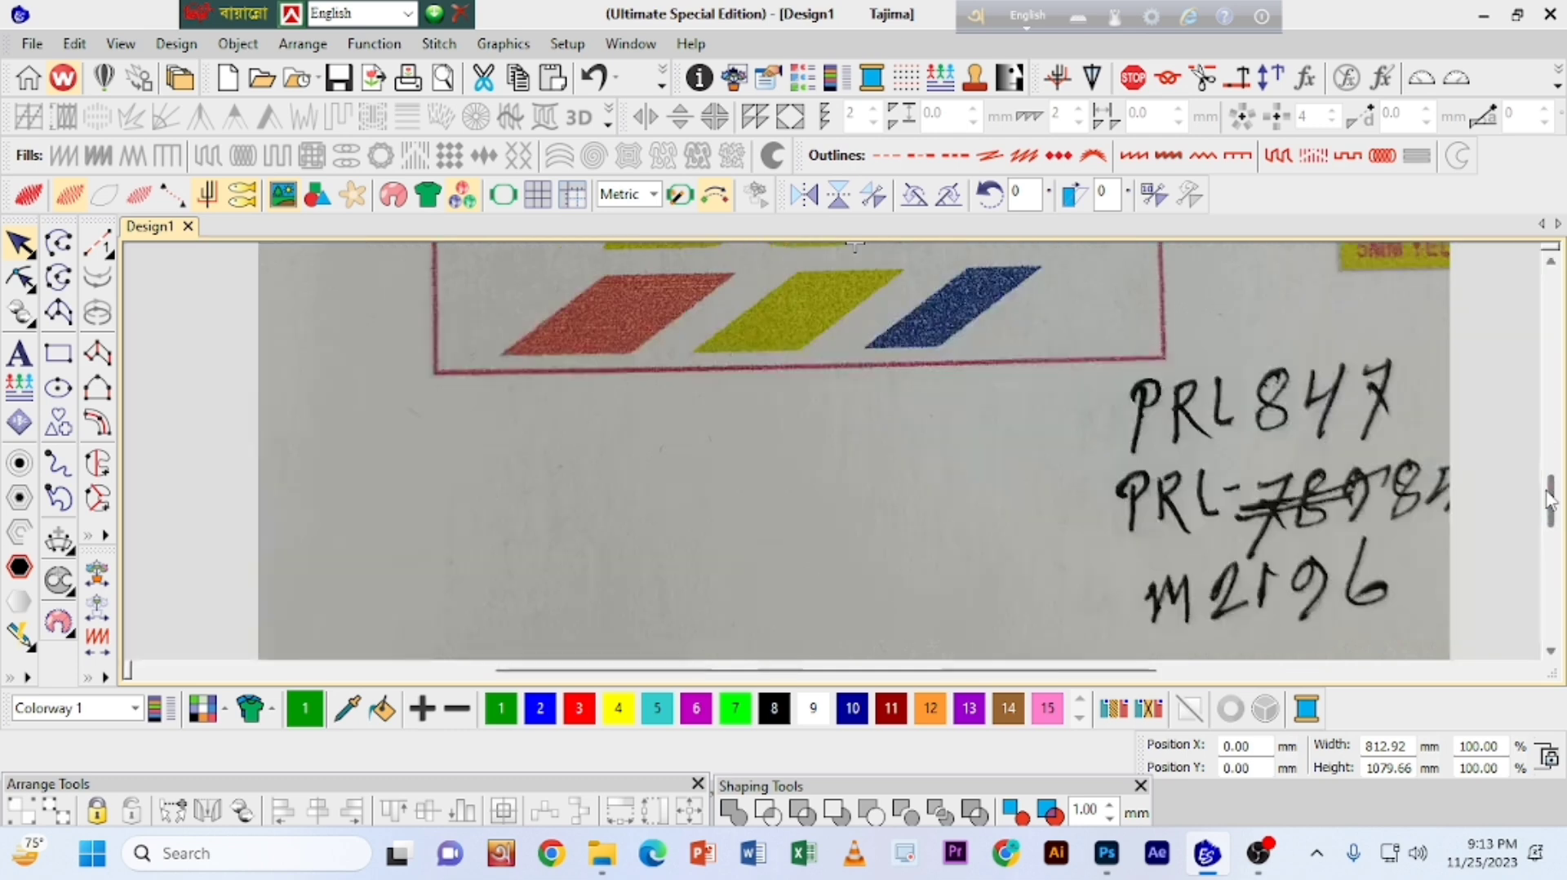
left_click(1551, 263)
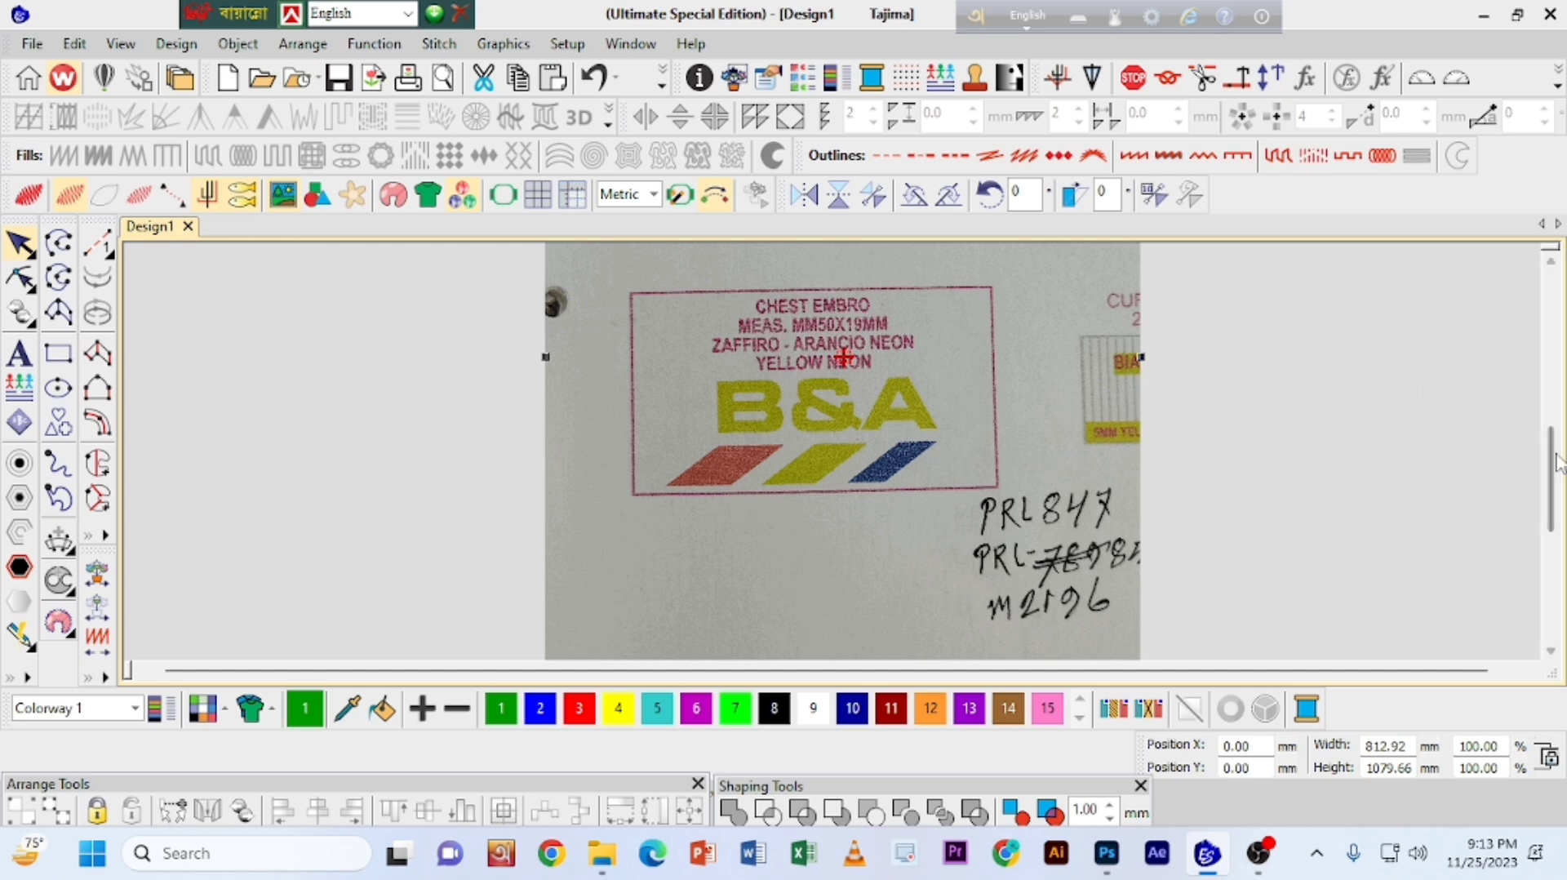
left_click_drag(1555, 457, 1555, 445)
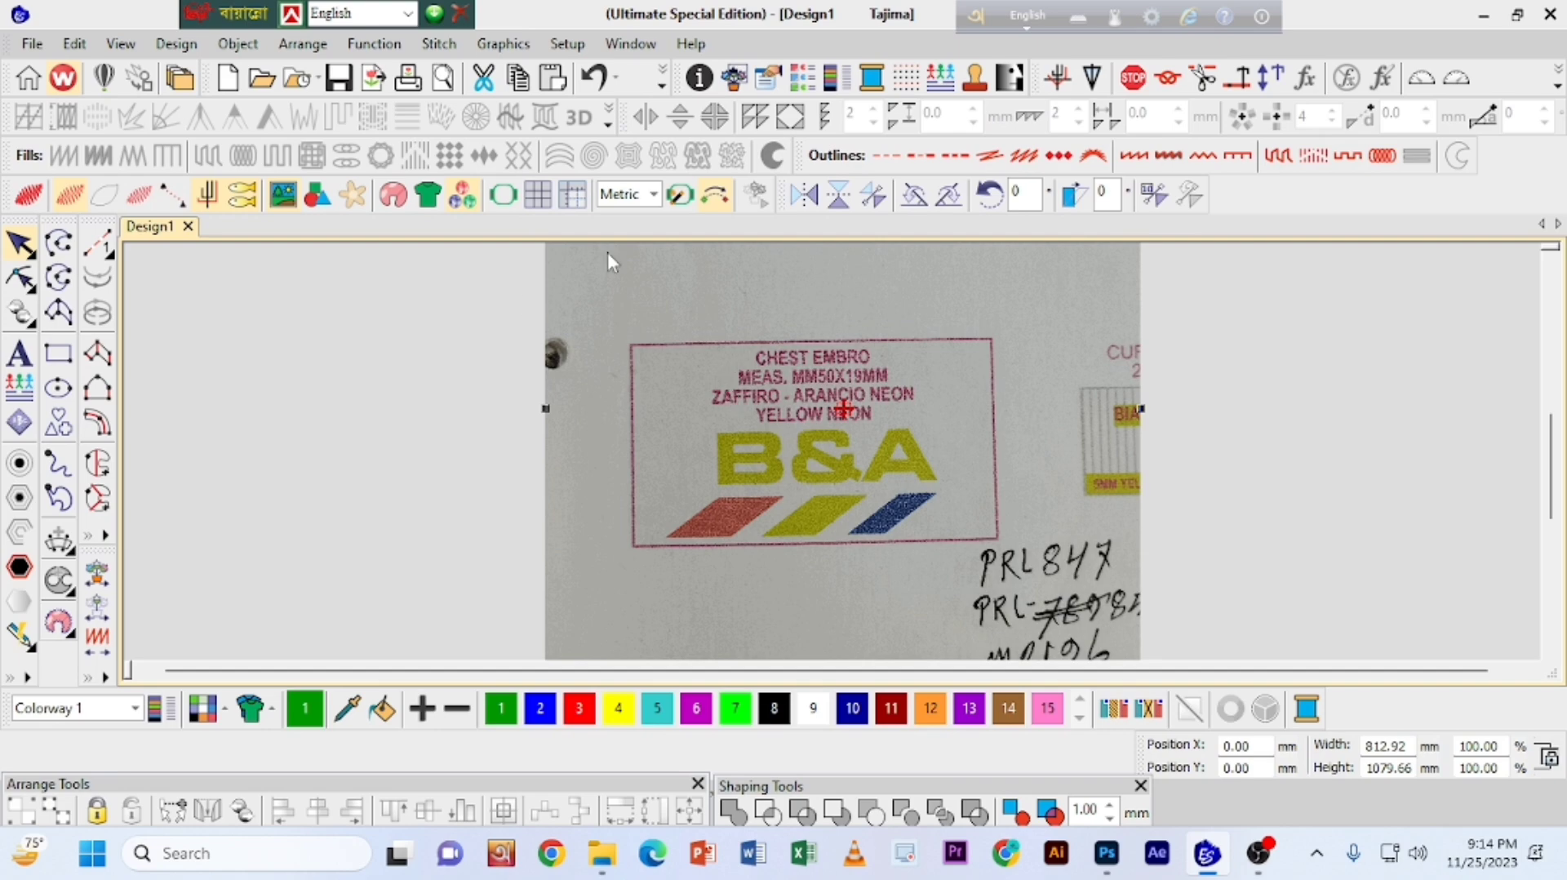
Step: Overlay the grid on the artwork to check the logo against it, and hide the grid again
left_click(538, 196)
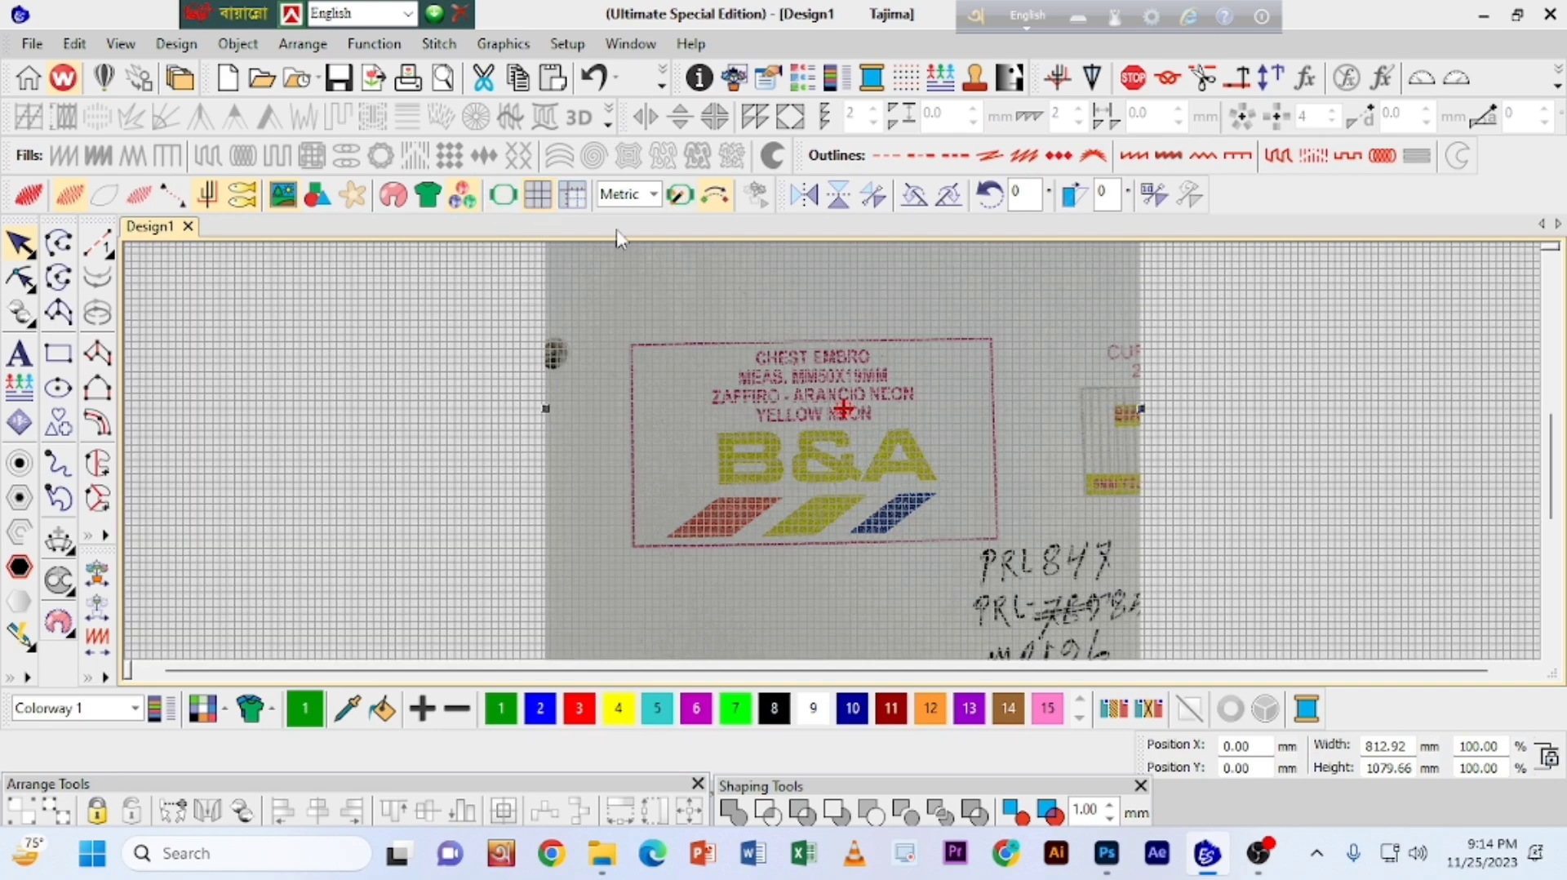
scroll(860, 327, "up", 3)
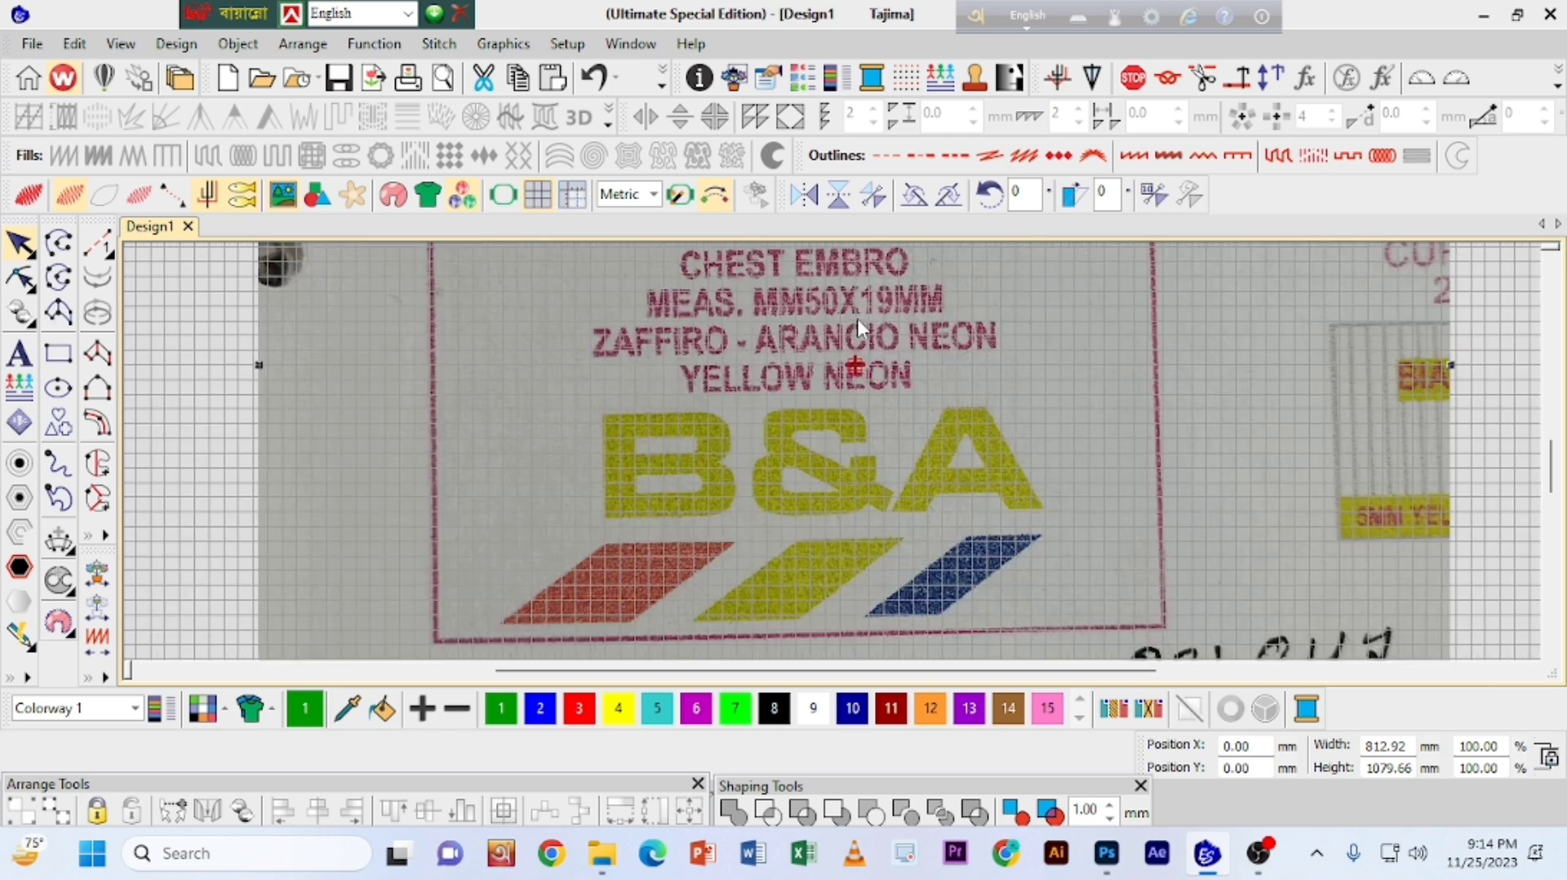
scroll(858, 322, "down", 3)
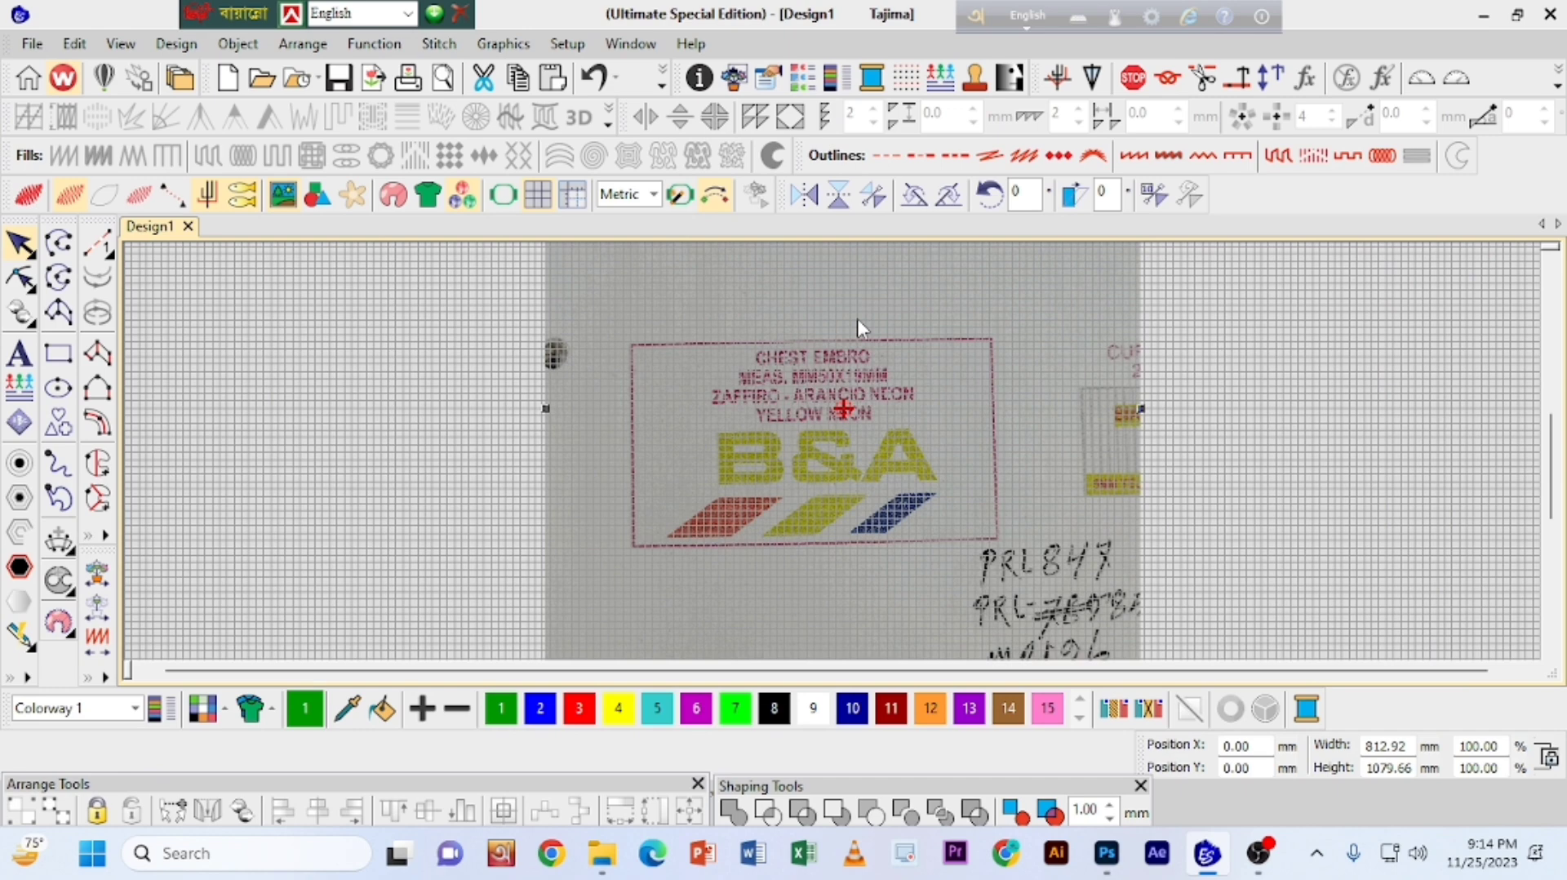
left_click(538, 196)
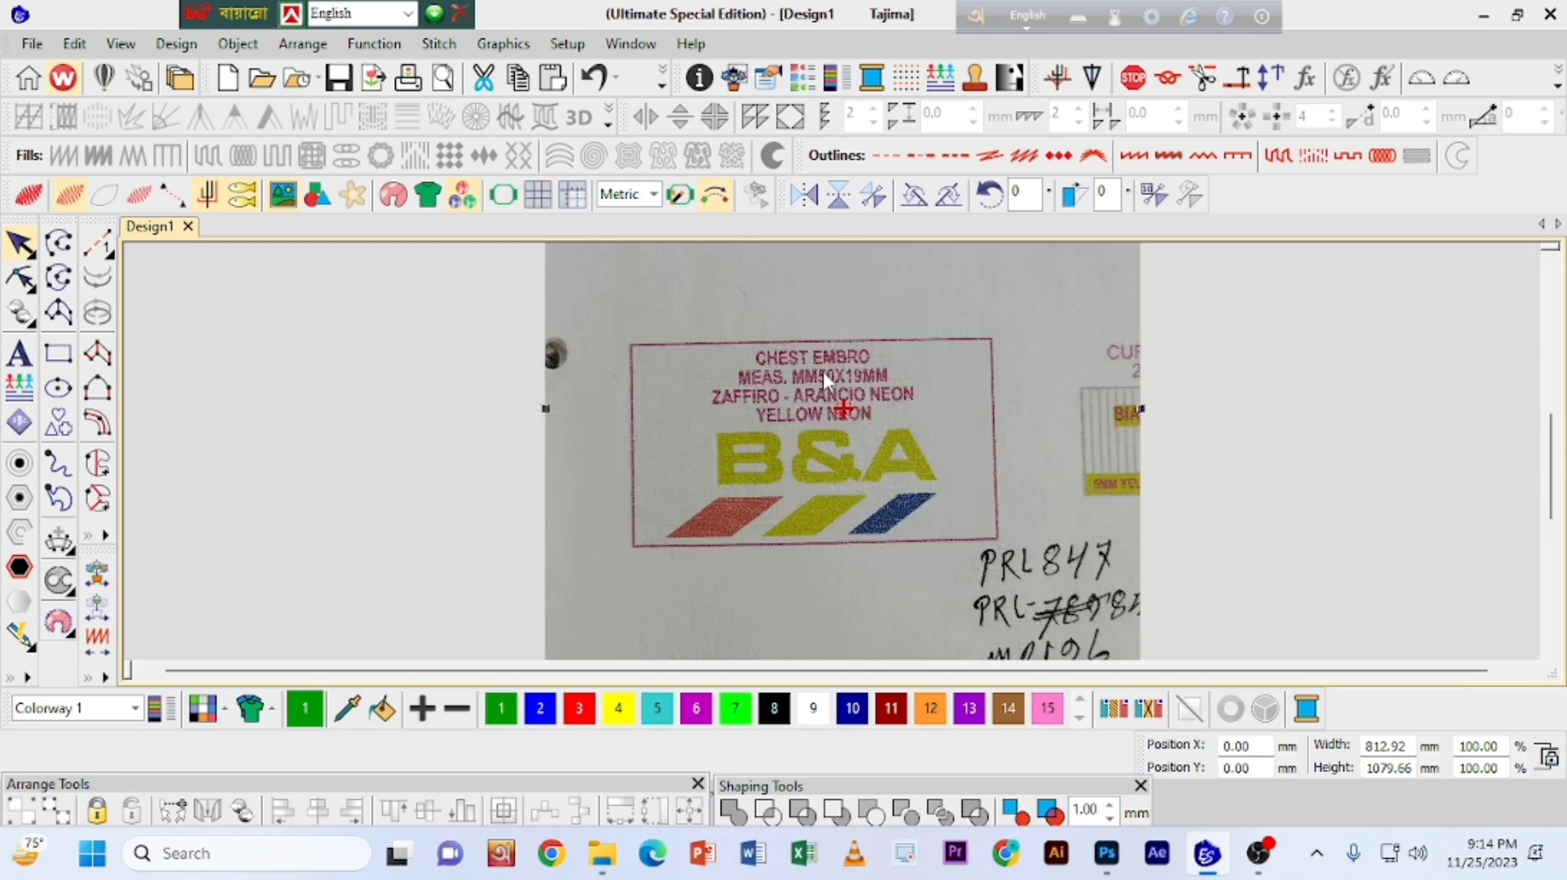
Step: Crop the bitmap with a rectangle just outside the red frame around the chest notes and B&A logo
left_click(492, 45)
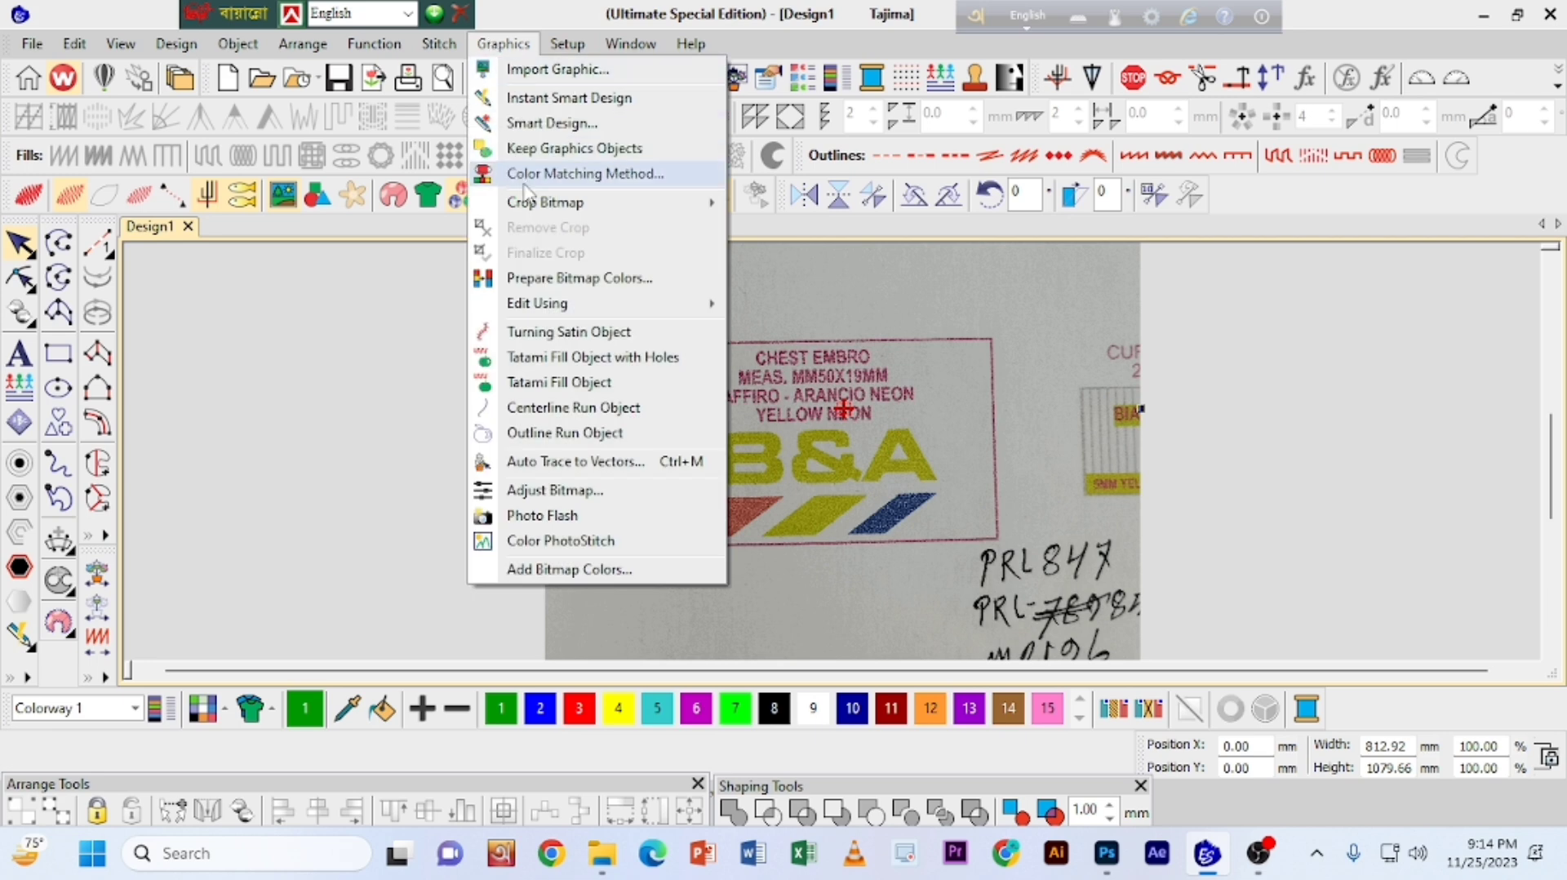
mouse_move(604, 205)
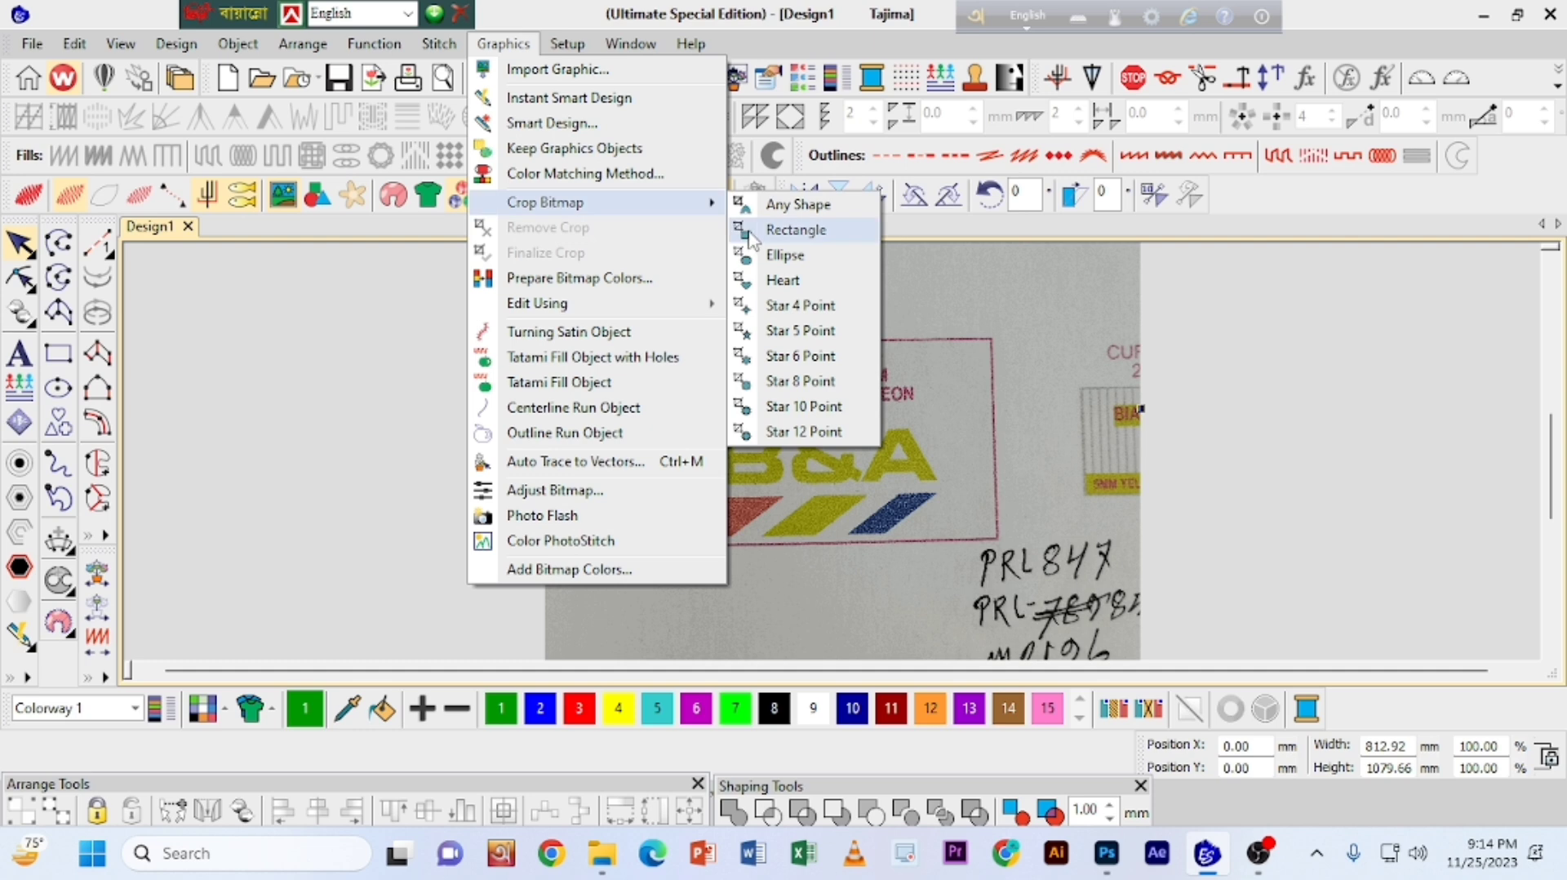
scroll(888, 280, "up", 1)
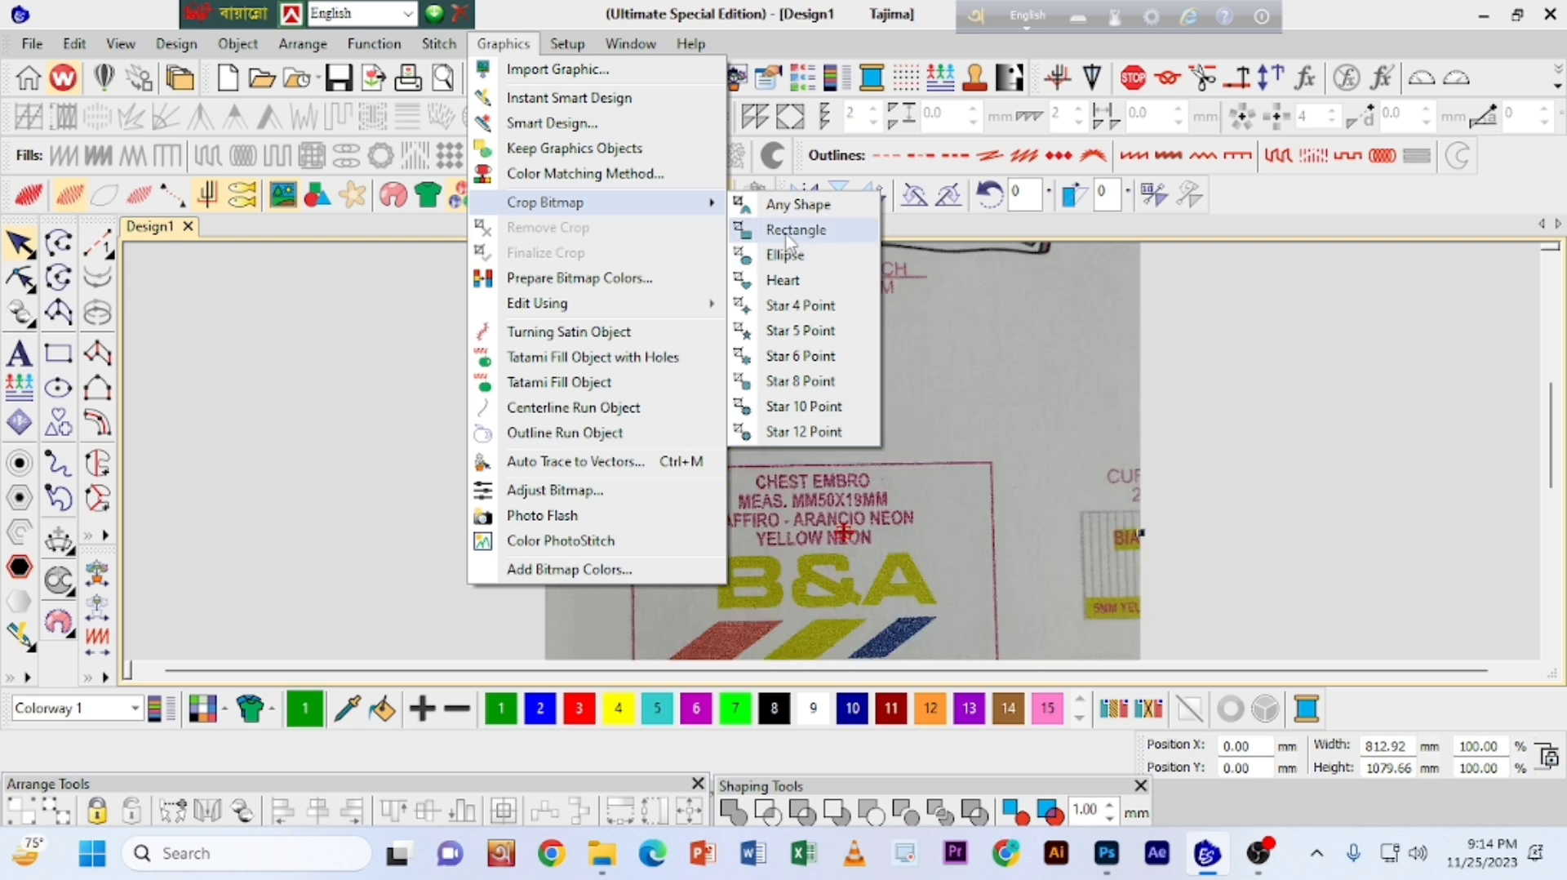
left_click(788, 232)
left_click(781, 233)
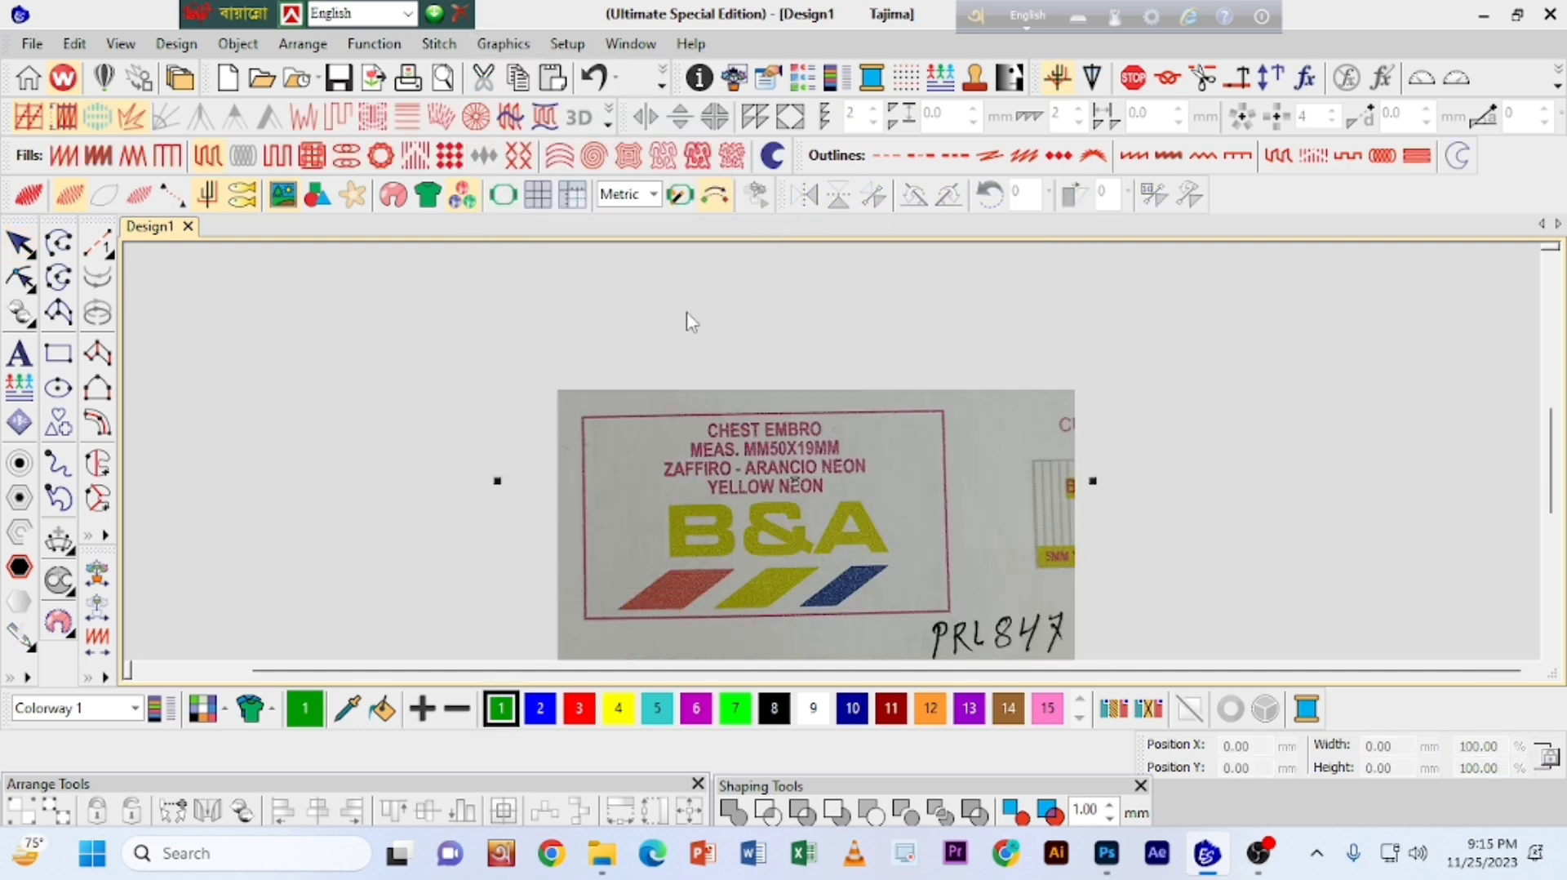
left_click_drag(574, 399, 972, 631)
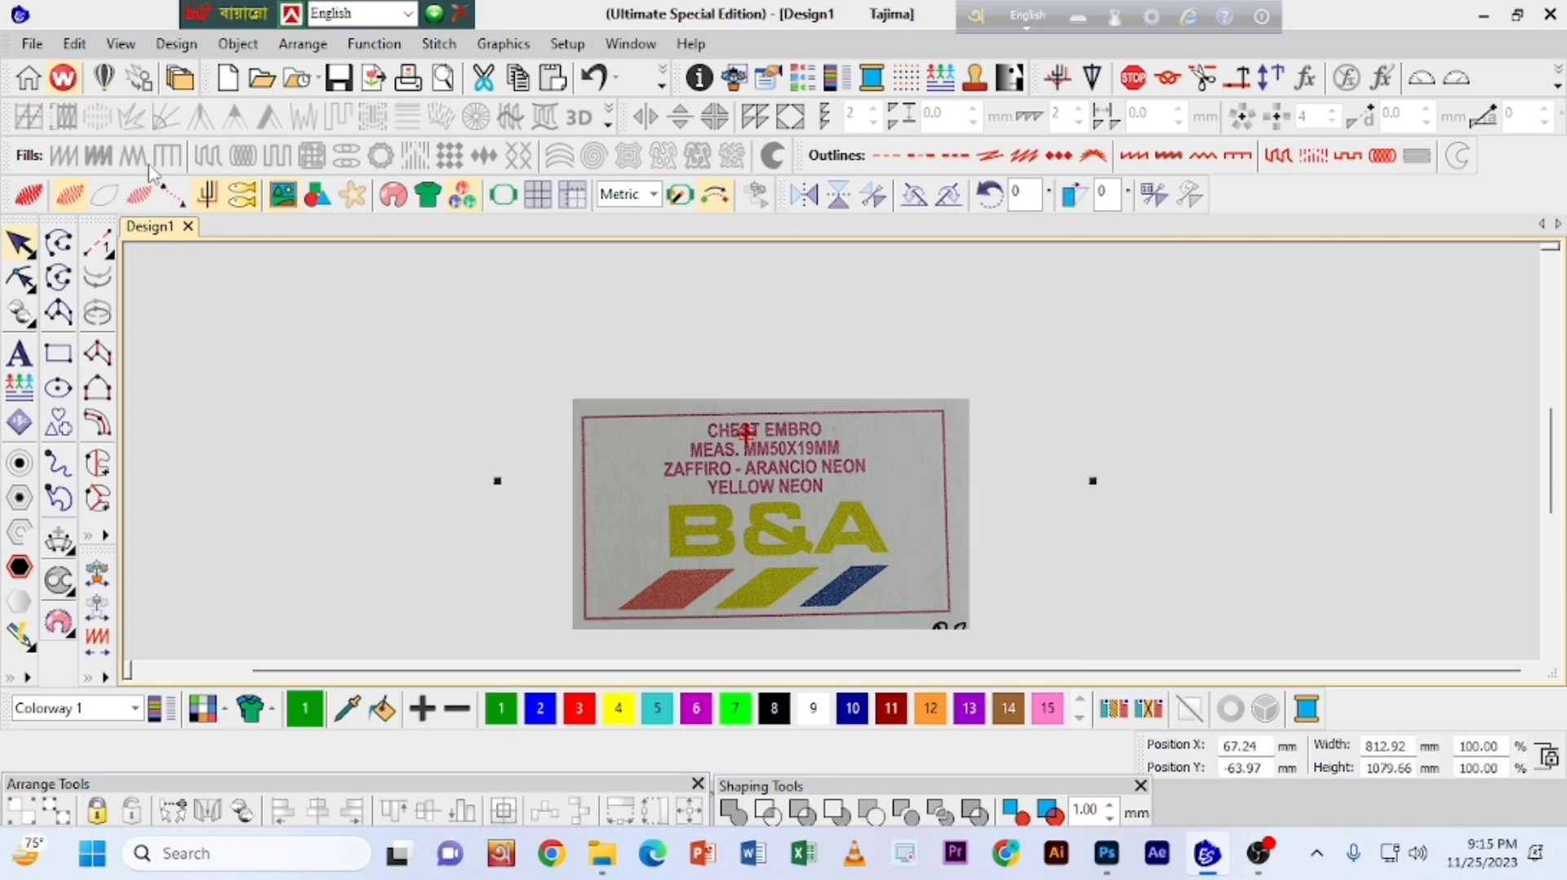
left_click(729, 488)
double_click(749, 456)
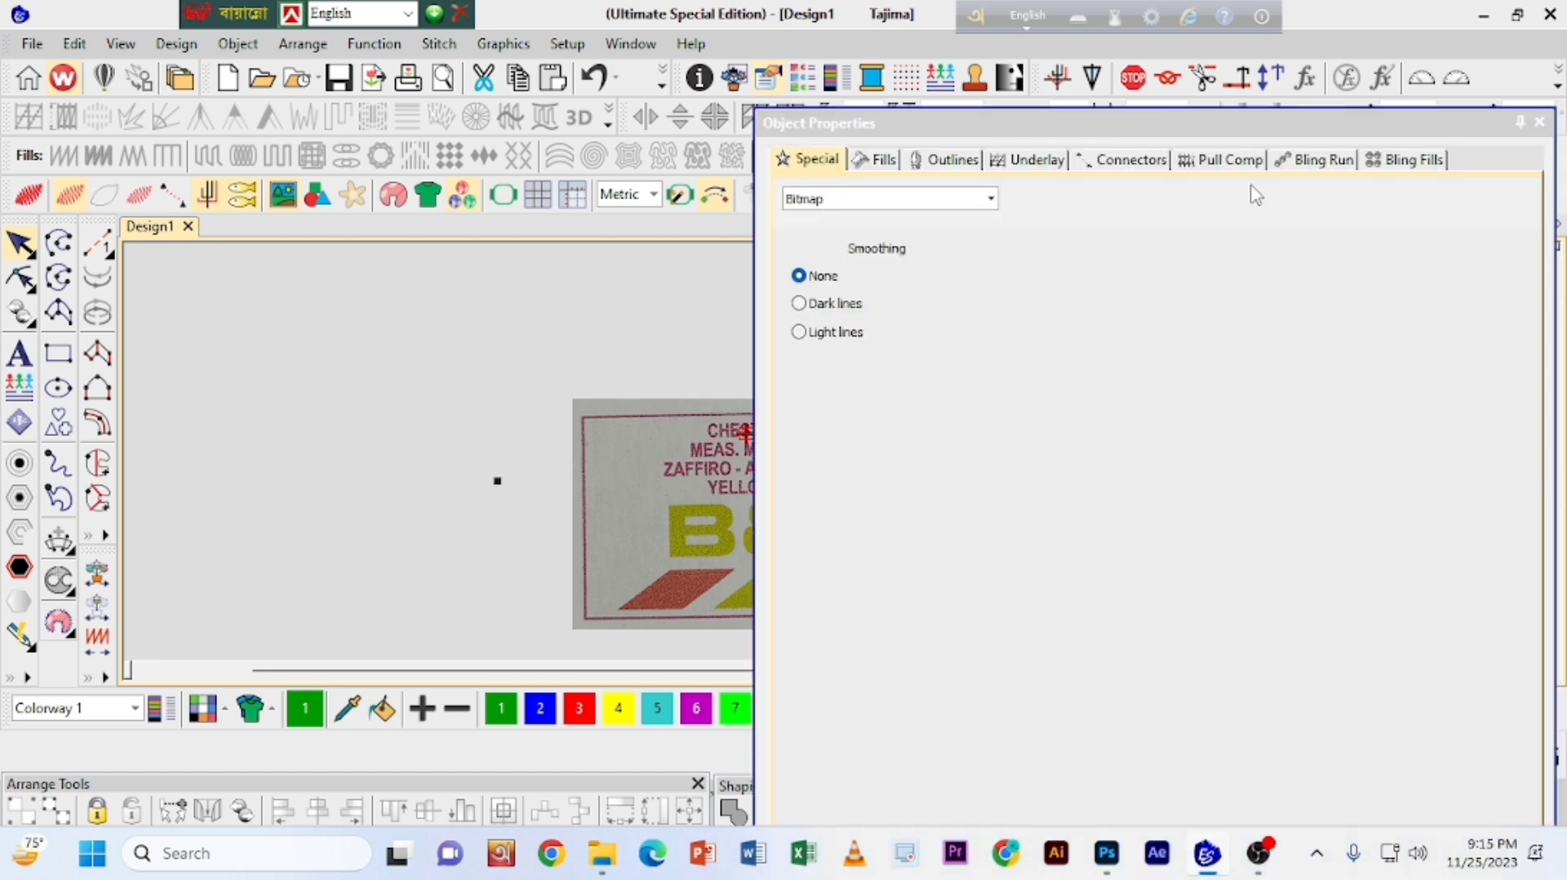
left_click(1540, 123)
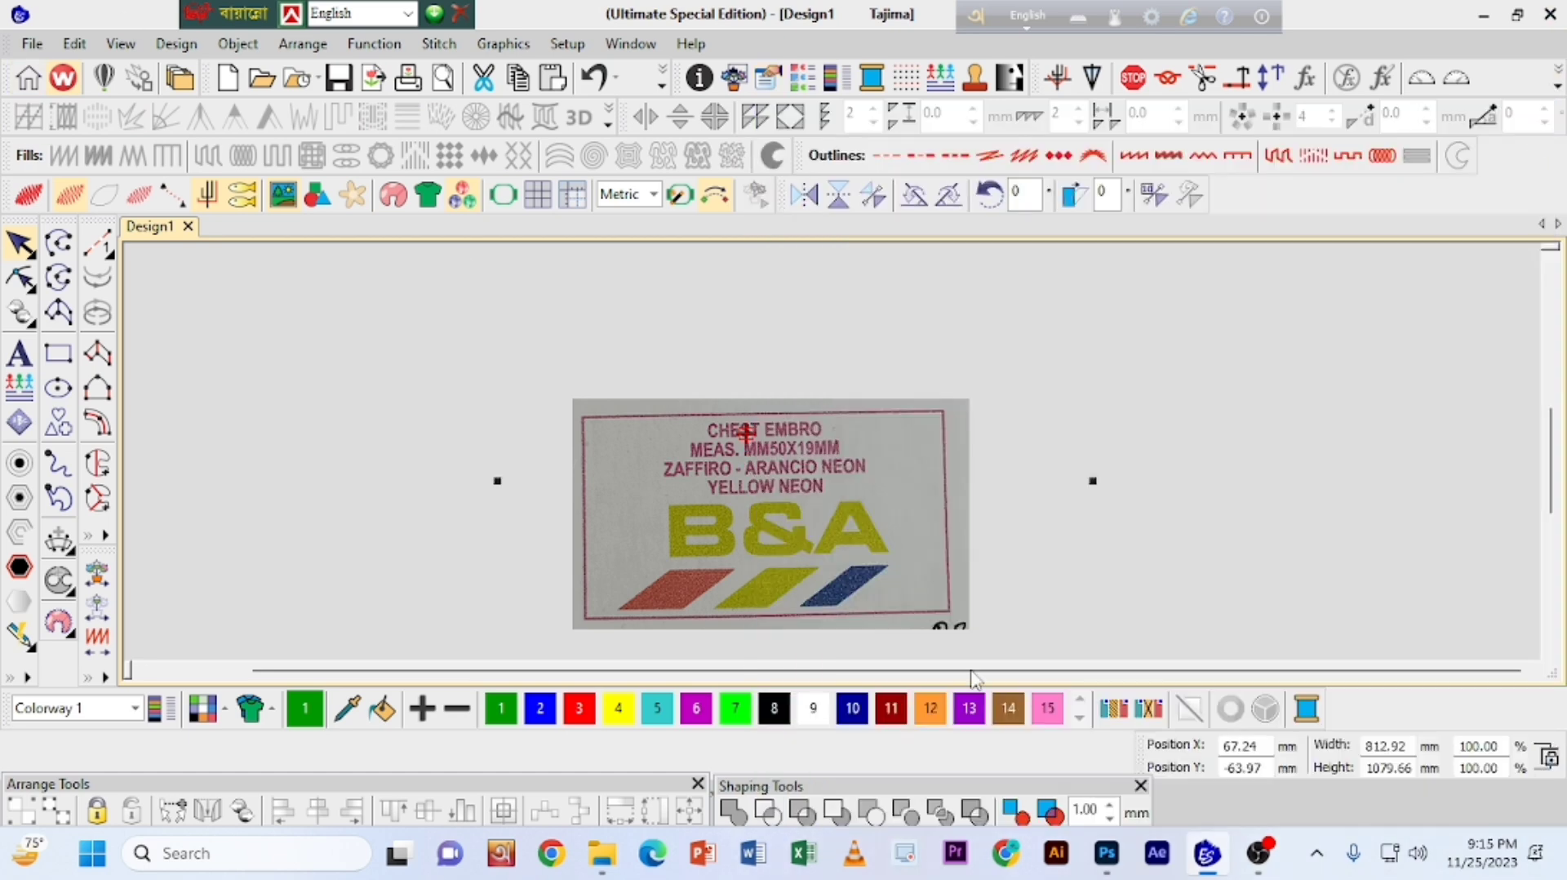
Step: Rotate the cropped artwork bitmap slightly clockwise to correct the tilt of the B&A logo
scroll(831, 535, "down", 1)
left_click(831, 535)
left_click_drag(963, 307, 980, 318)
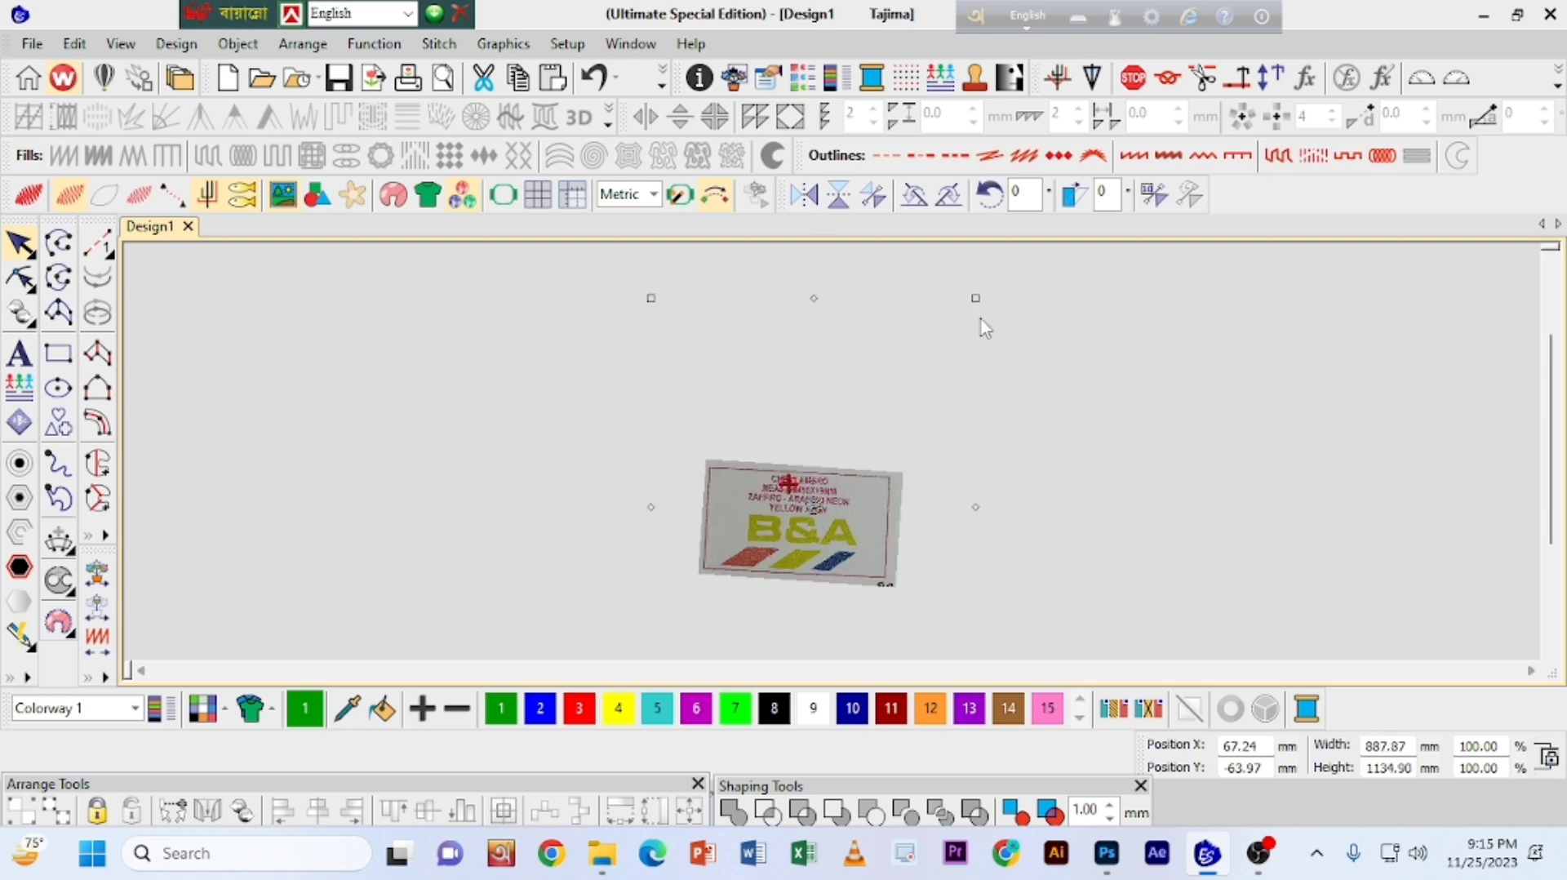
Step: Draw a straight horizontal run-stitch reference line across the artwork, reaching past both sides of the bitmap
left_click(98, 243)
left_click(626, 490)
left_click(1093, 491, "ctrl")
key("Return")
Step: Move and rotate the artwork until the B&A lettering is level with the reference line, and delete the line
left_click(20, 243)
scroll(806, 578, "up", 1)
left_click_drag(804, 589, 743, 526)
scroll(653, 480, "down", 2)
left_click(743, 560)
scroll(748, 574, "up", 2)
scroll(705, 564, "down", 2)
scroll(747, 562, "up", 2)
left_click(746, 520)
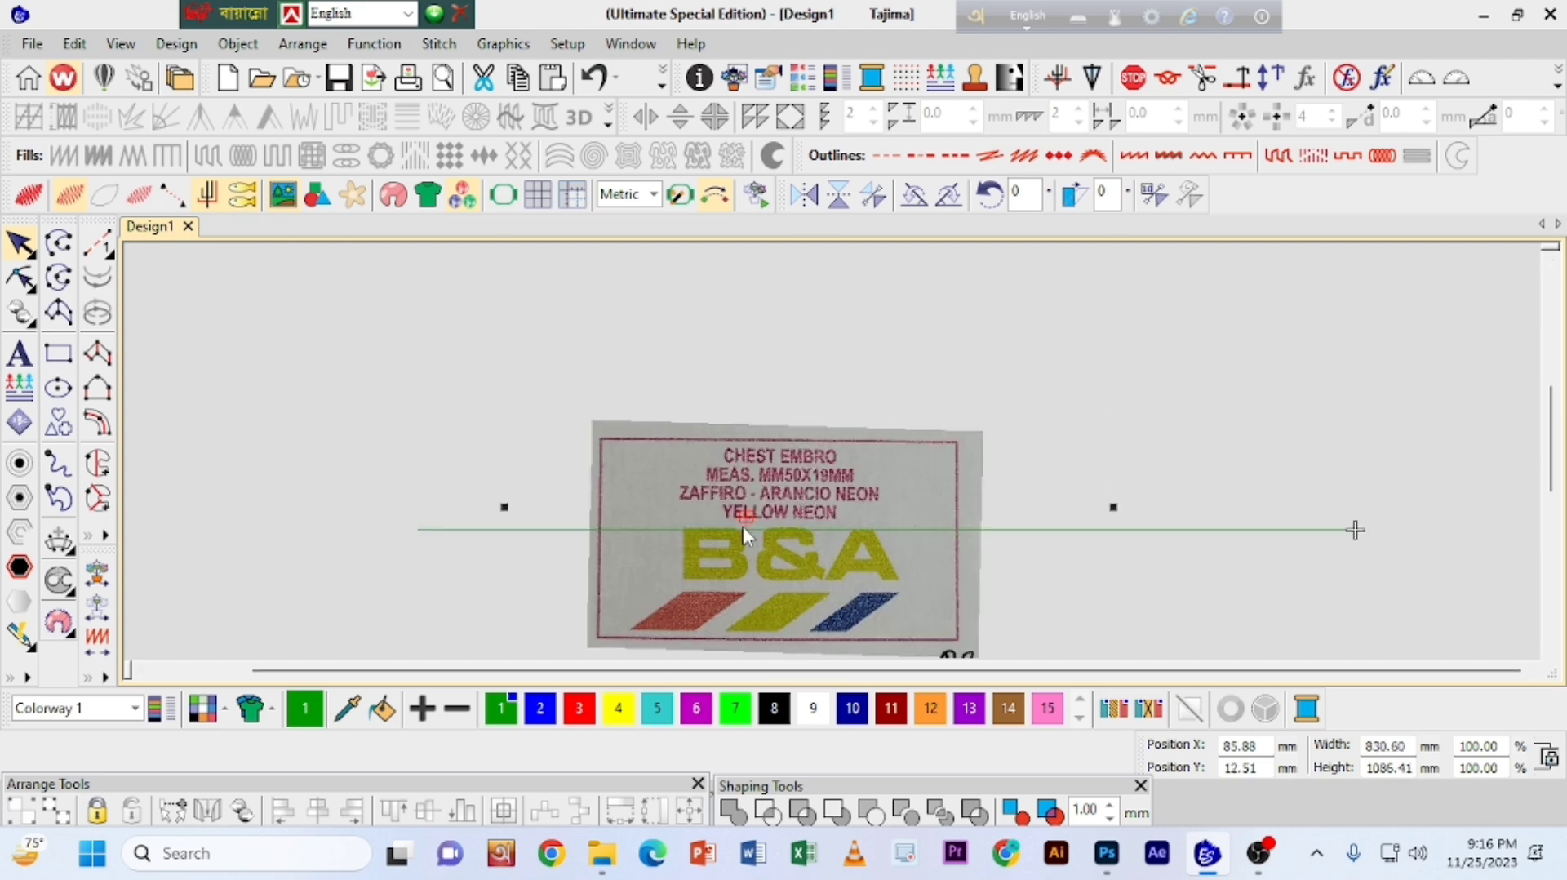
left_click(457, 359)
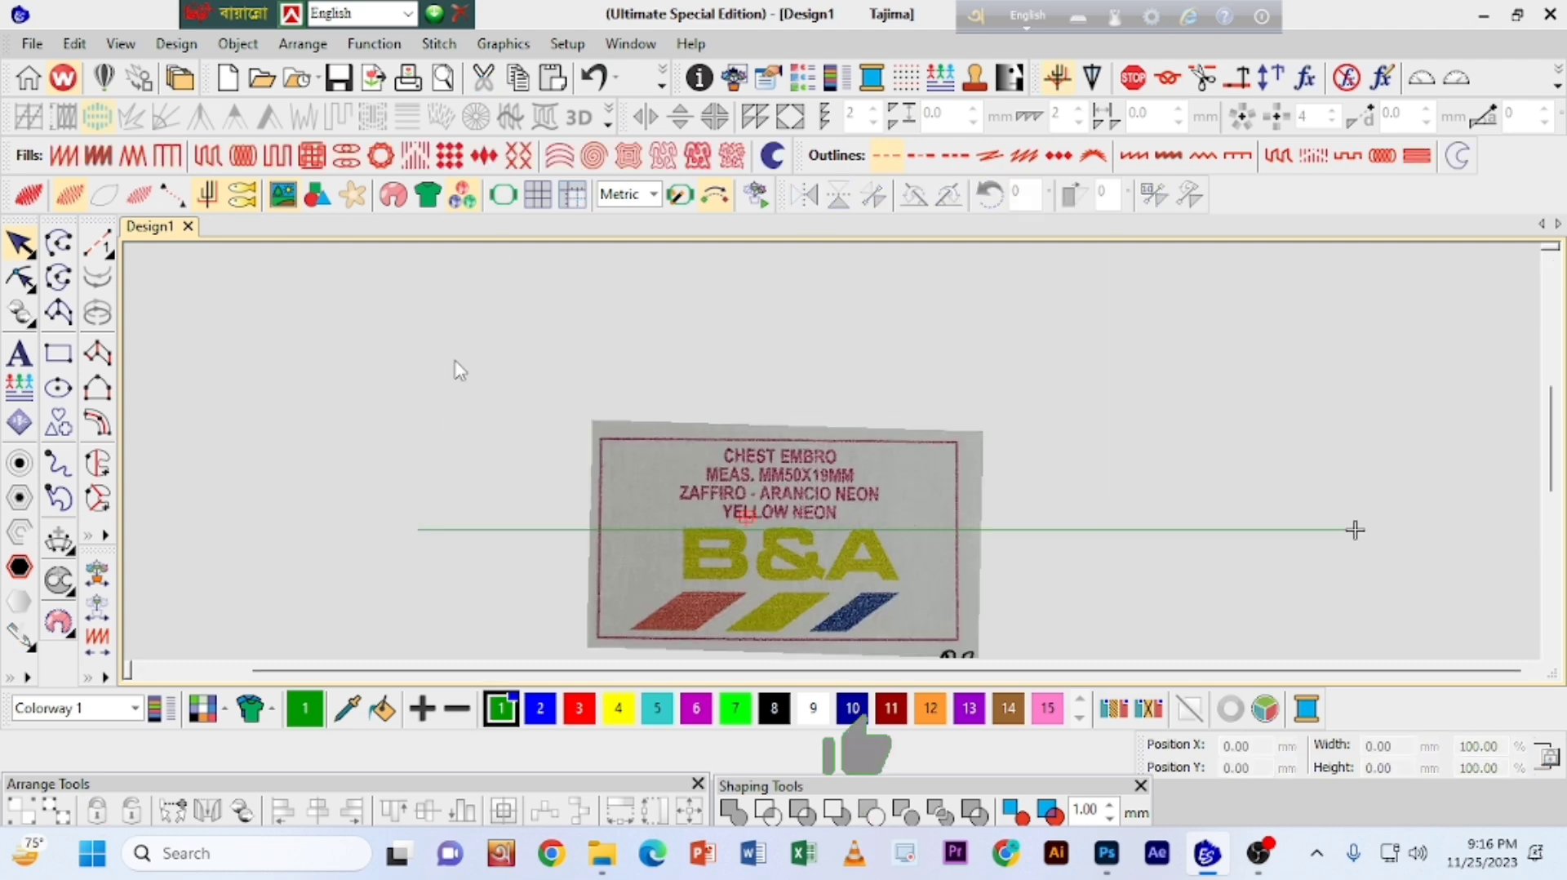
left_click(483, 516)
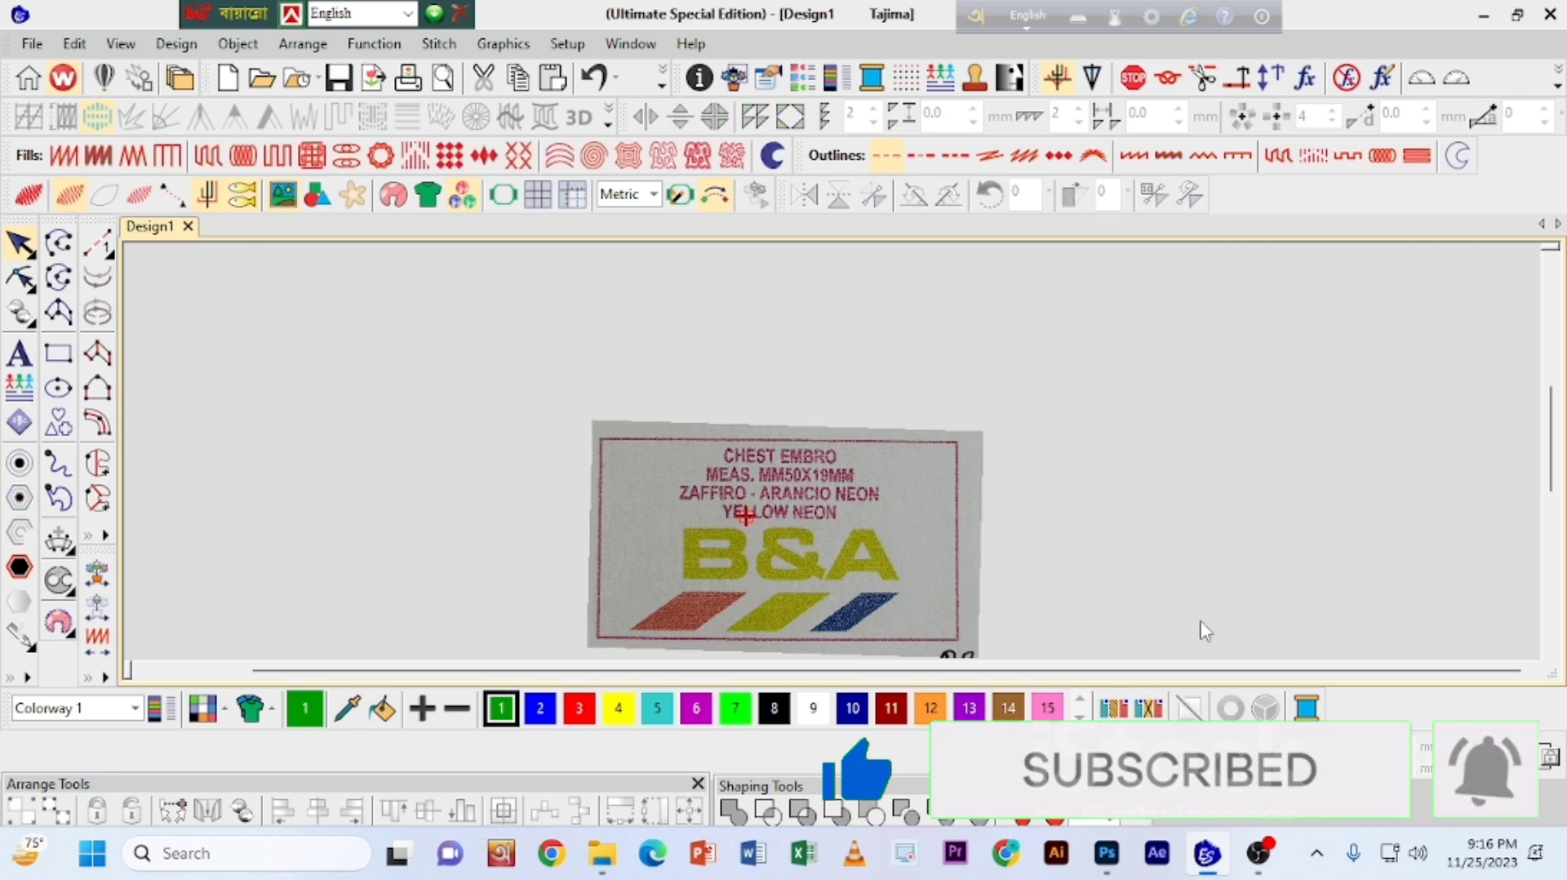
Step: Examine the size and thread colour notes together with the B&A lettering and stripes in the levelled artwork
scroll(944, 415, "down", 1)
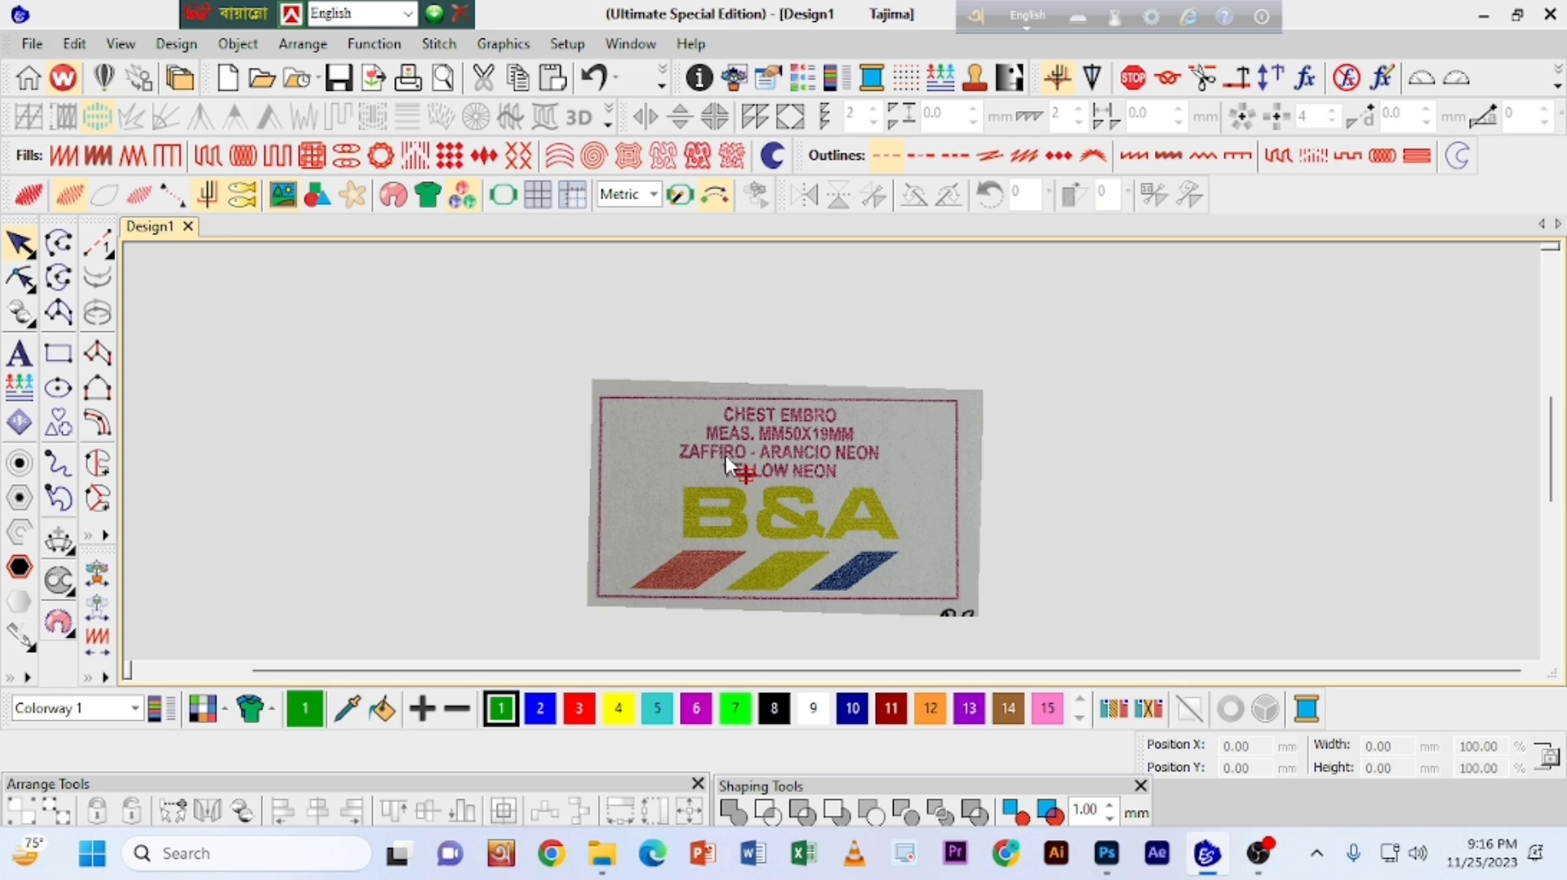
scroll(720, 465, "up", 2)
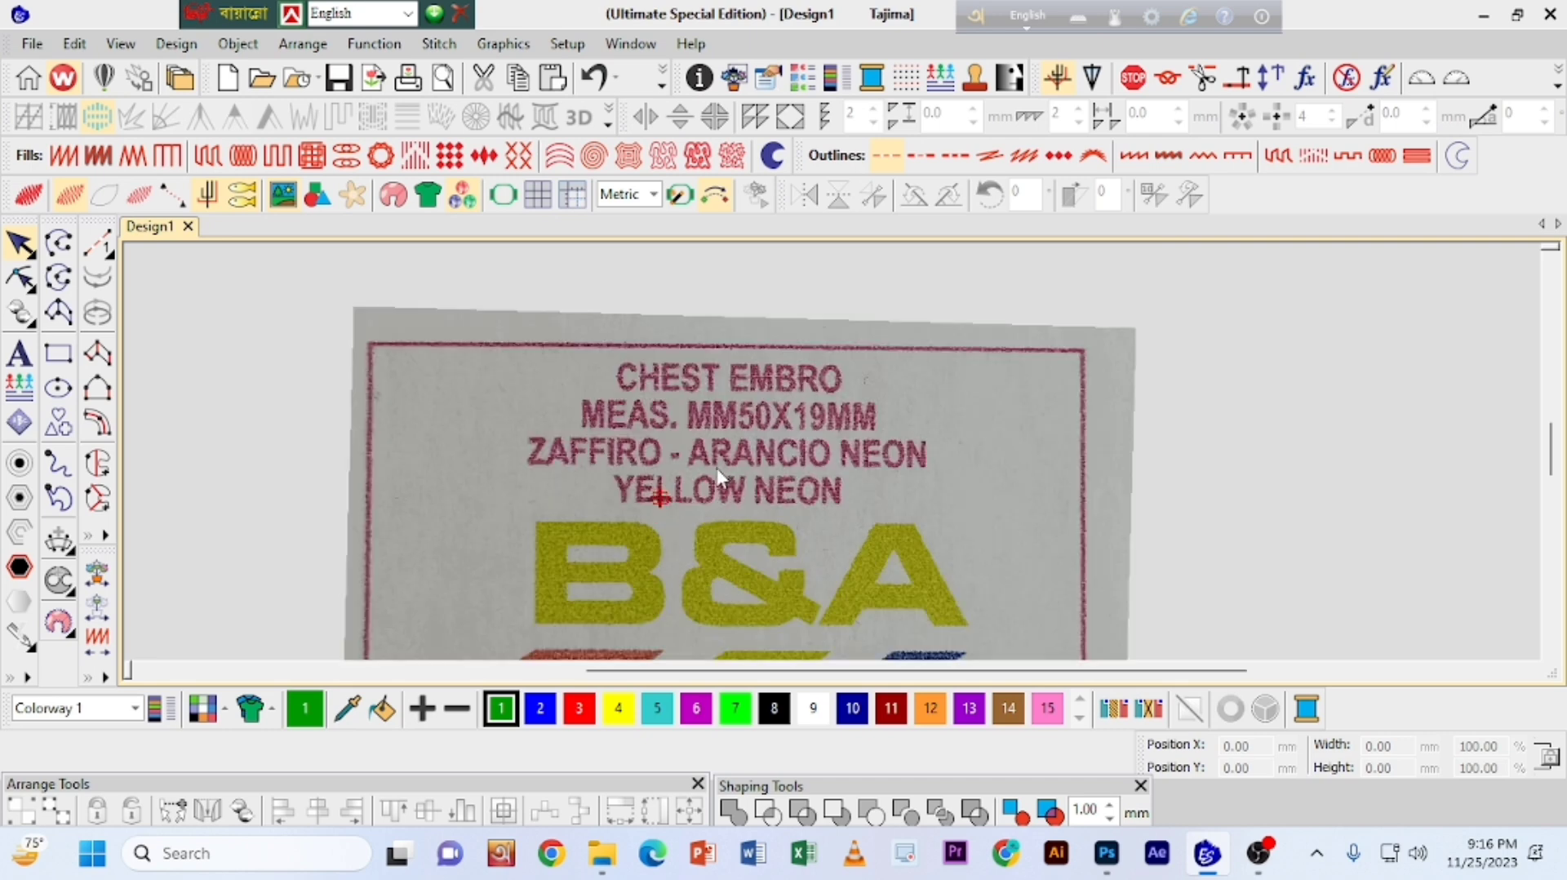
scroll(790, 516, "down", 2)
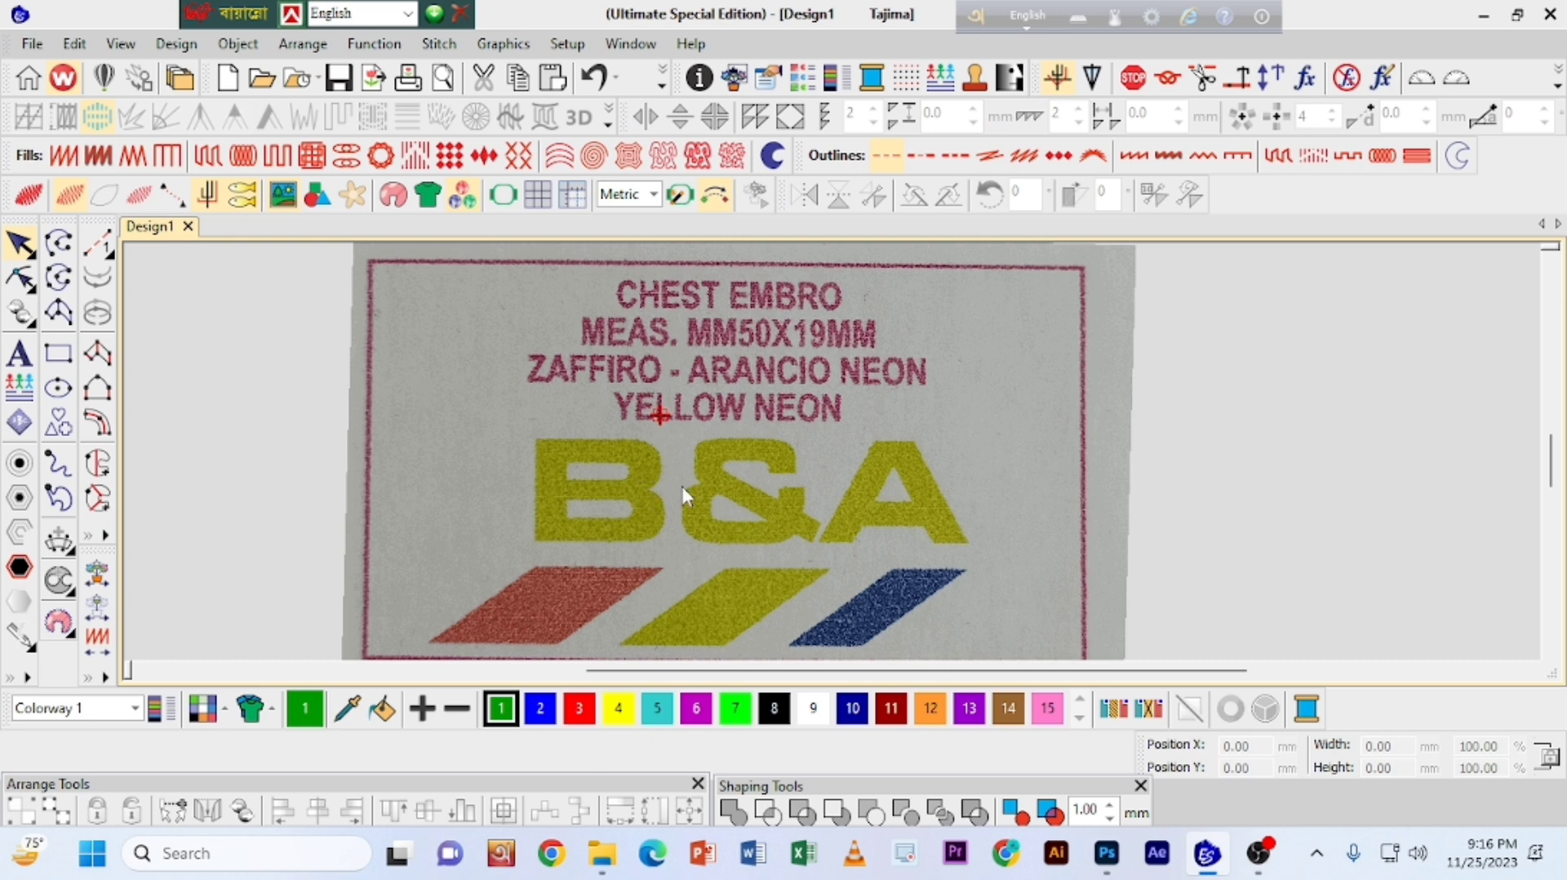
left_click(99, 359)
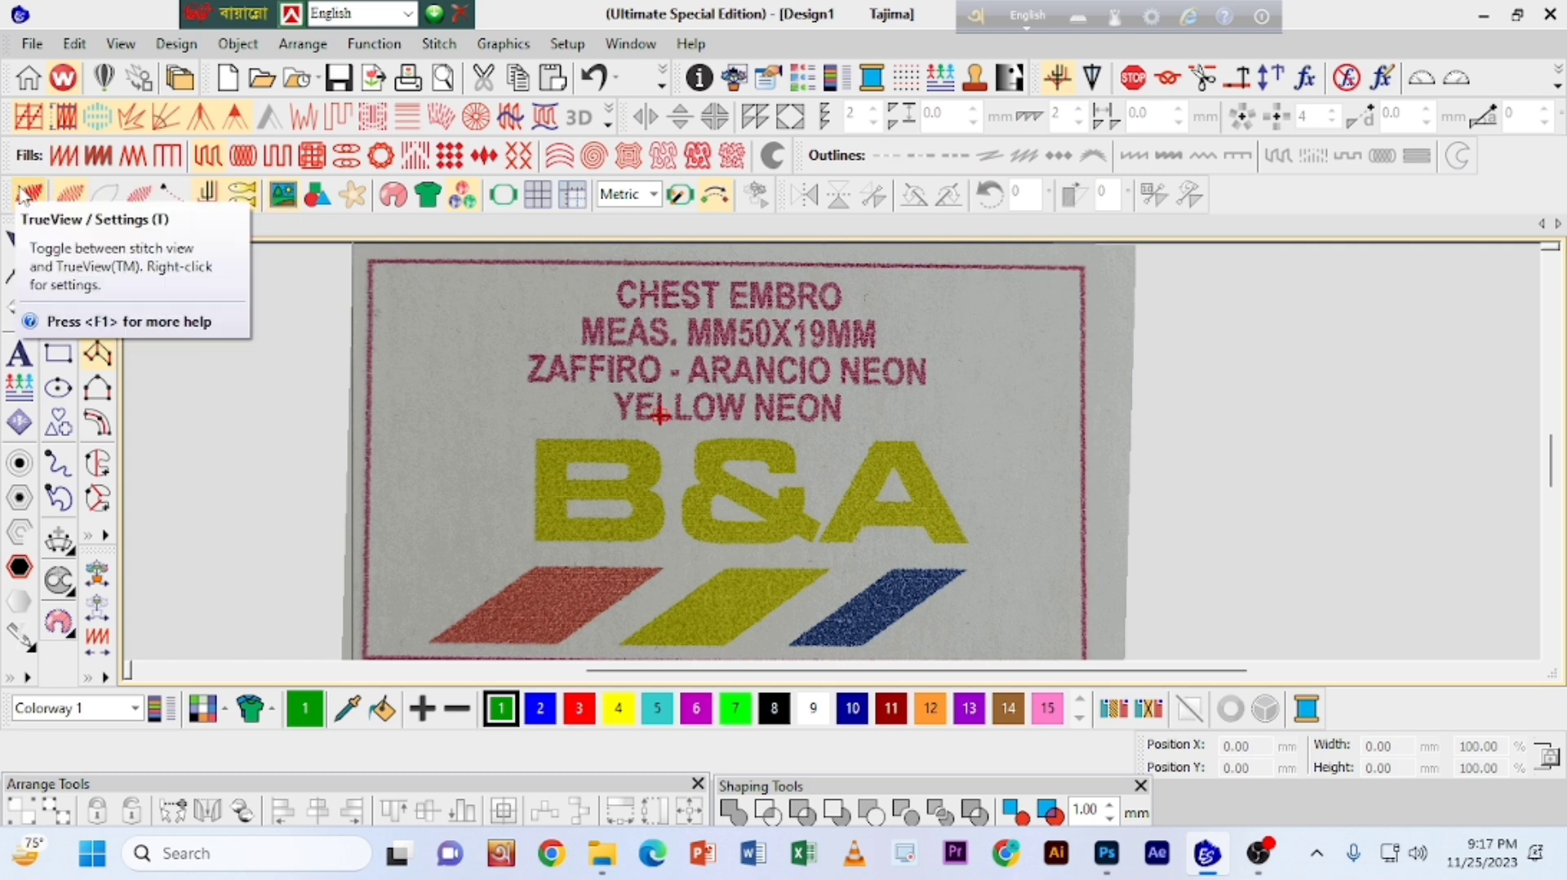
left_click(20, 244)
left_click(815, 449)
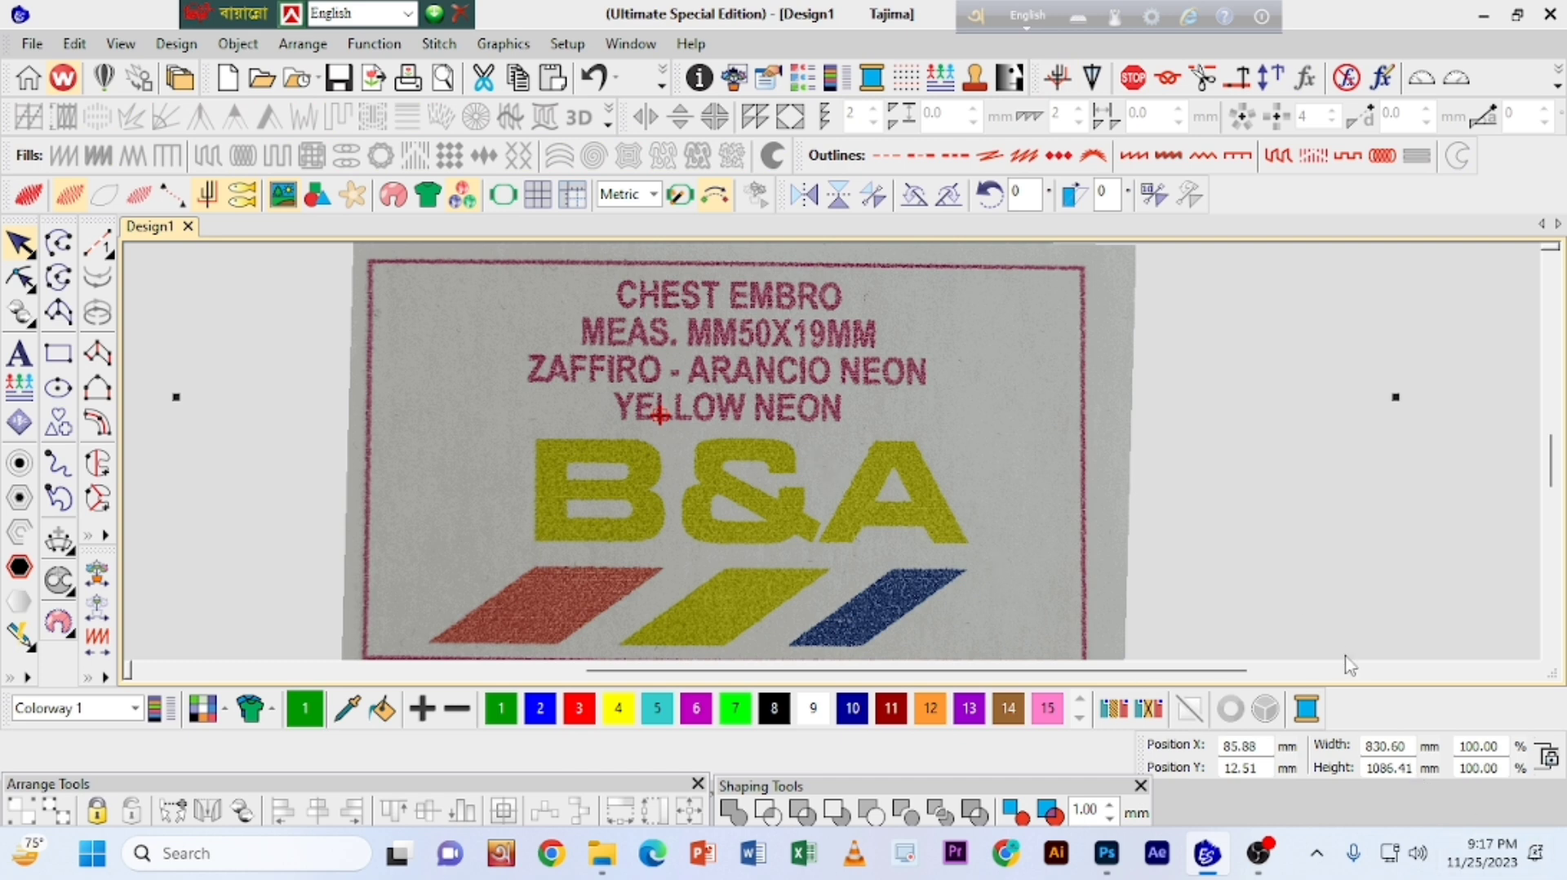
left_click(947, 465)
left_click(246, 314)
left_click(701, 423)
Step: Start a satin column on the letter B, placing point pairs up its left stem and along its top bar
left_click(97, 355)
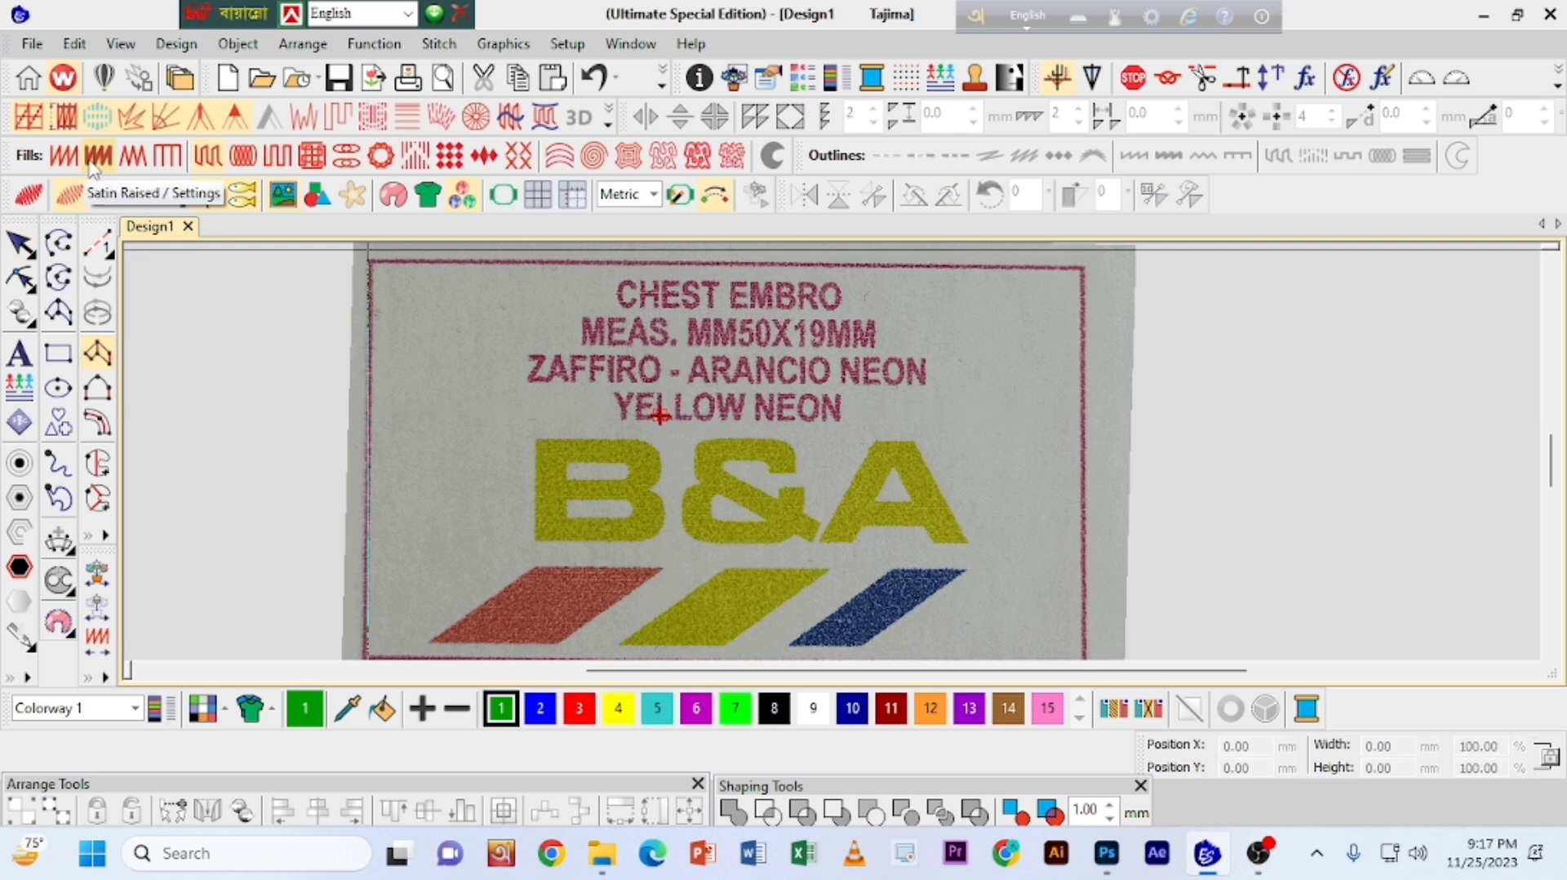
left_click(75, 164)
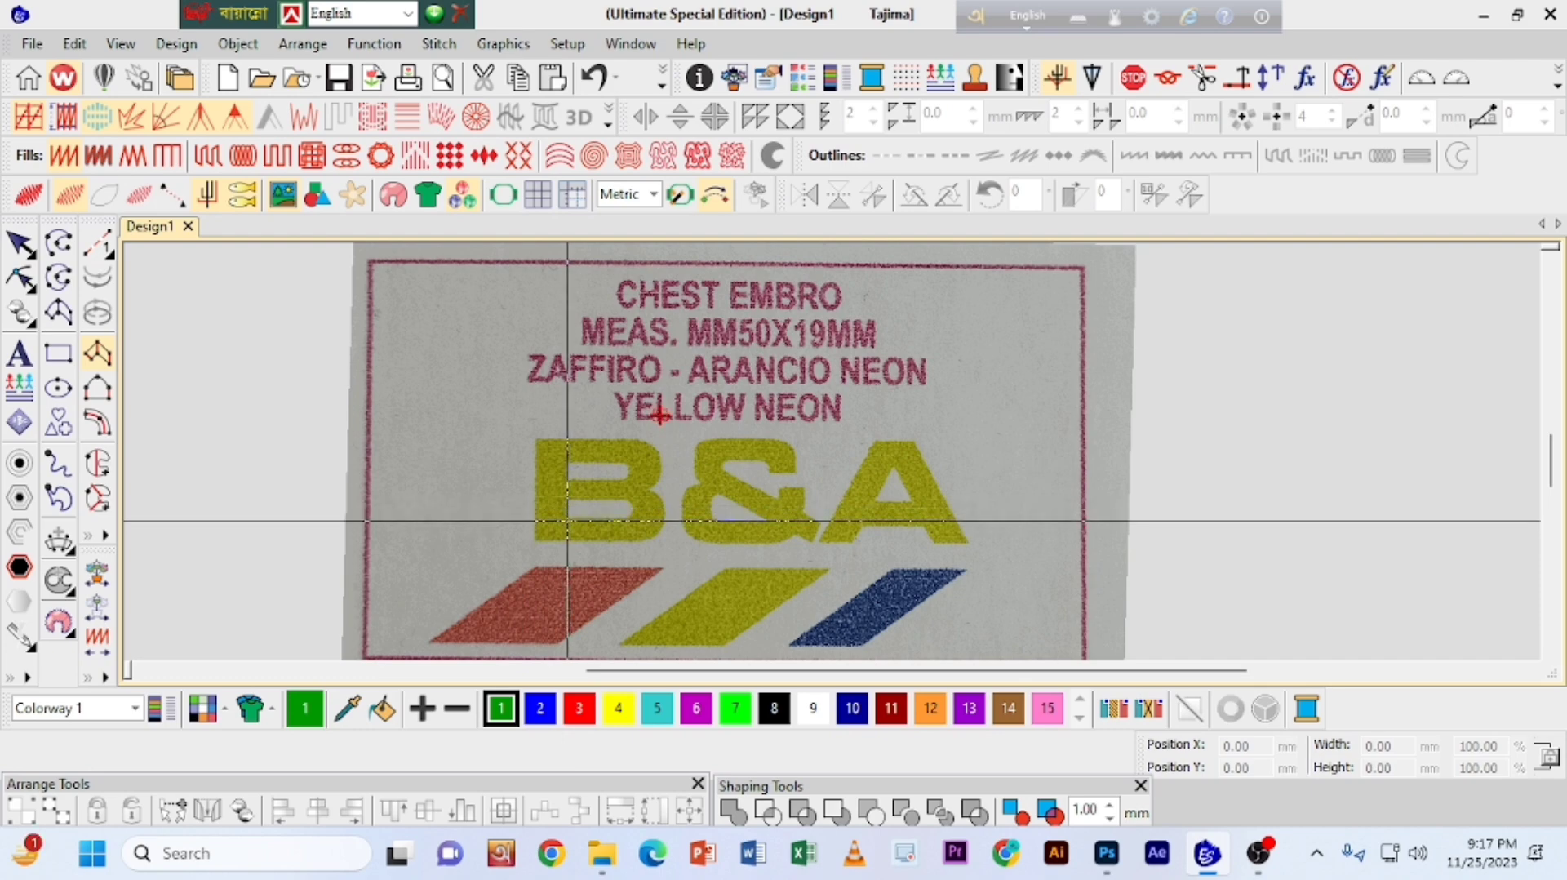
scroll(660, 415, "up", 2)
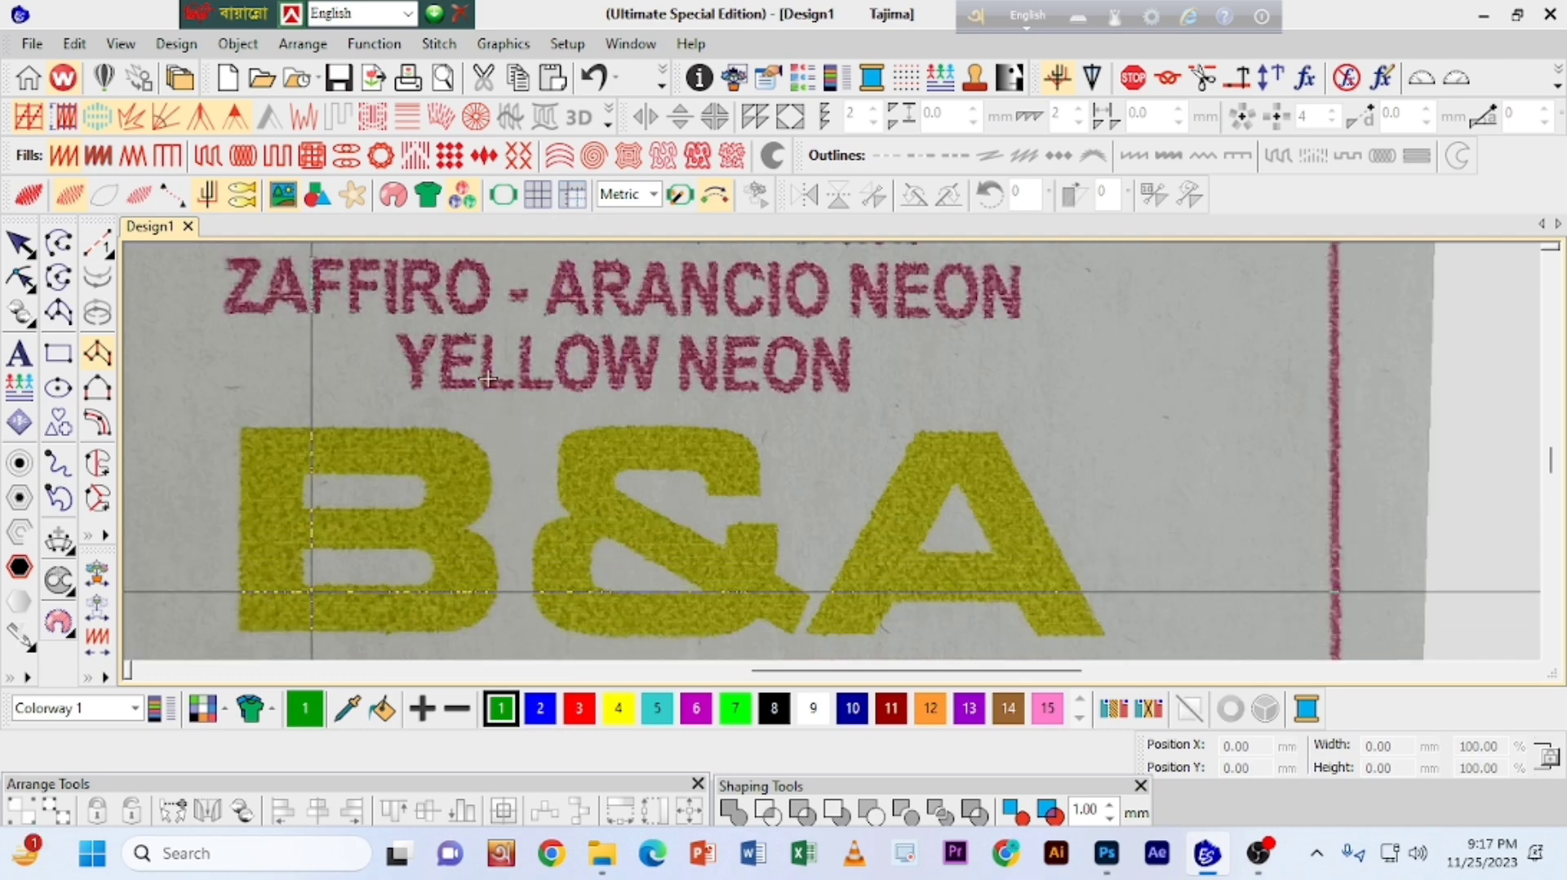
left_click_drag(304, 583, 239, 631)
left_click(240, 630)
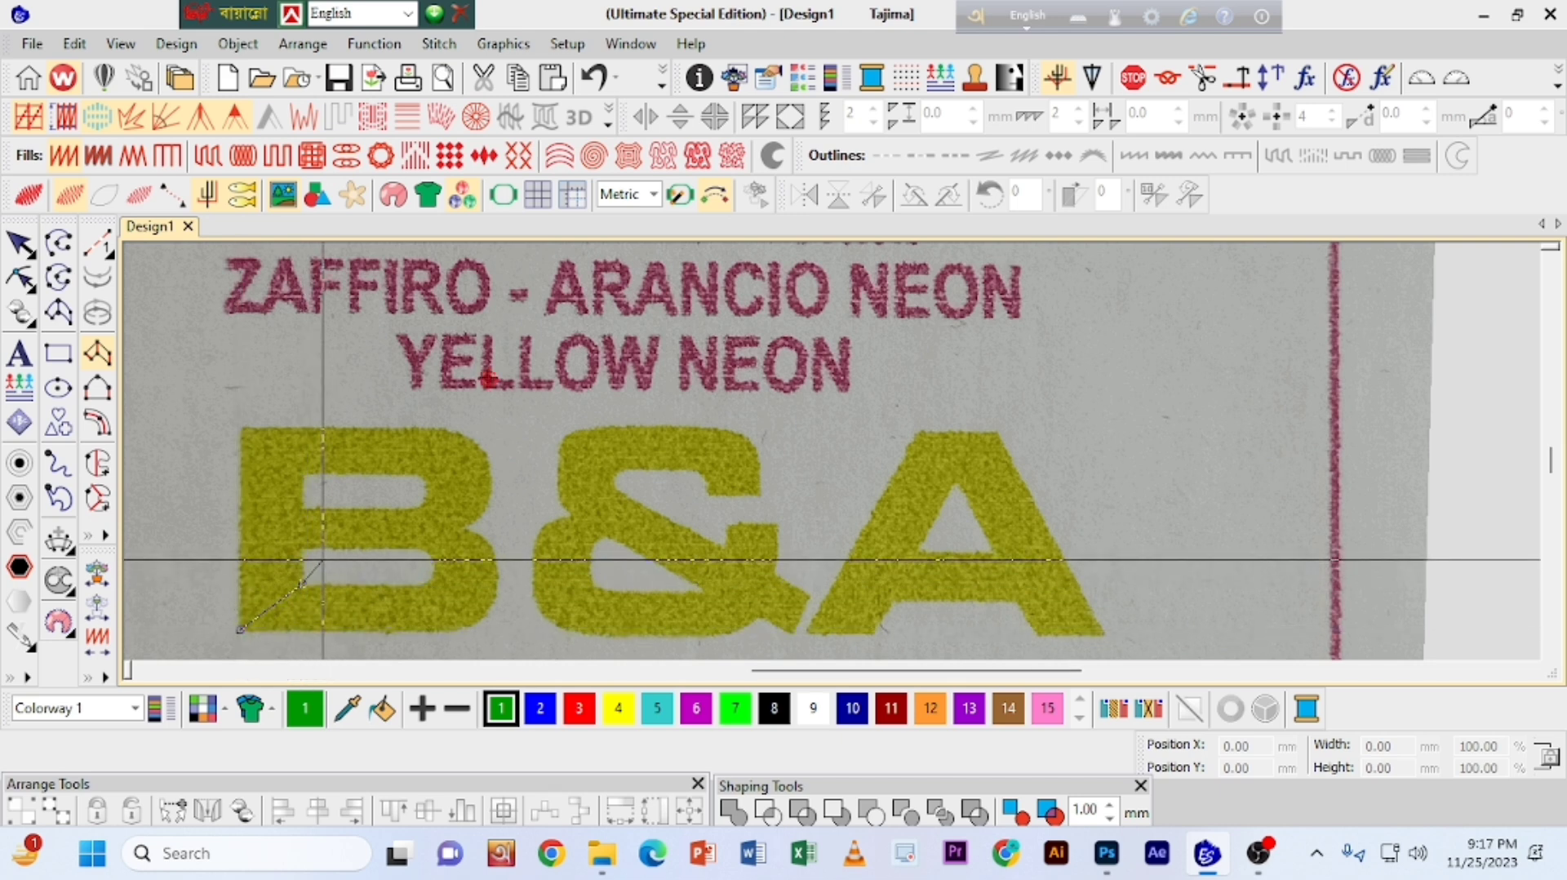
left_click(304, 475)
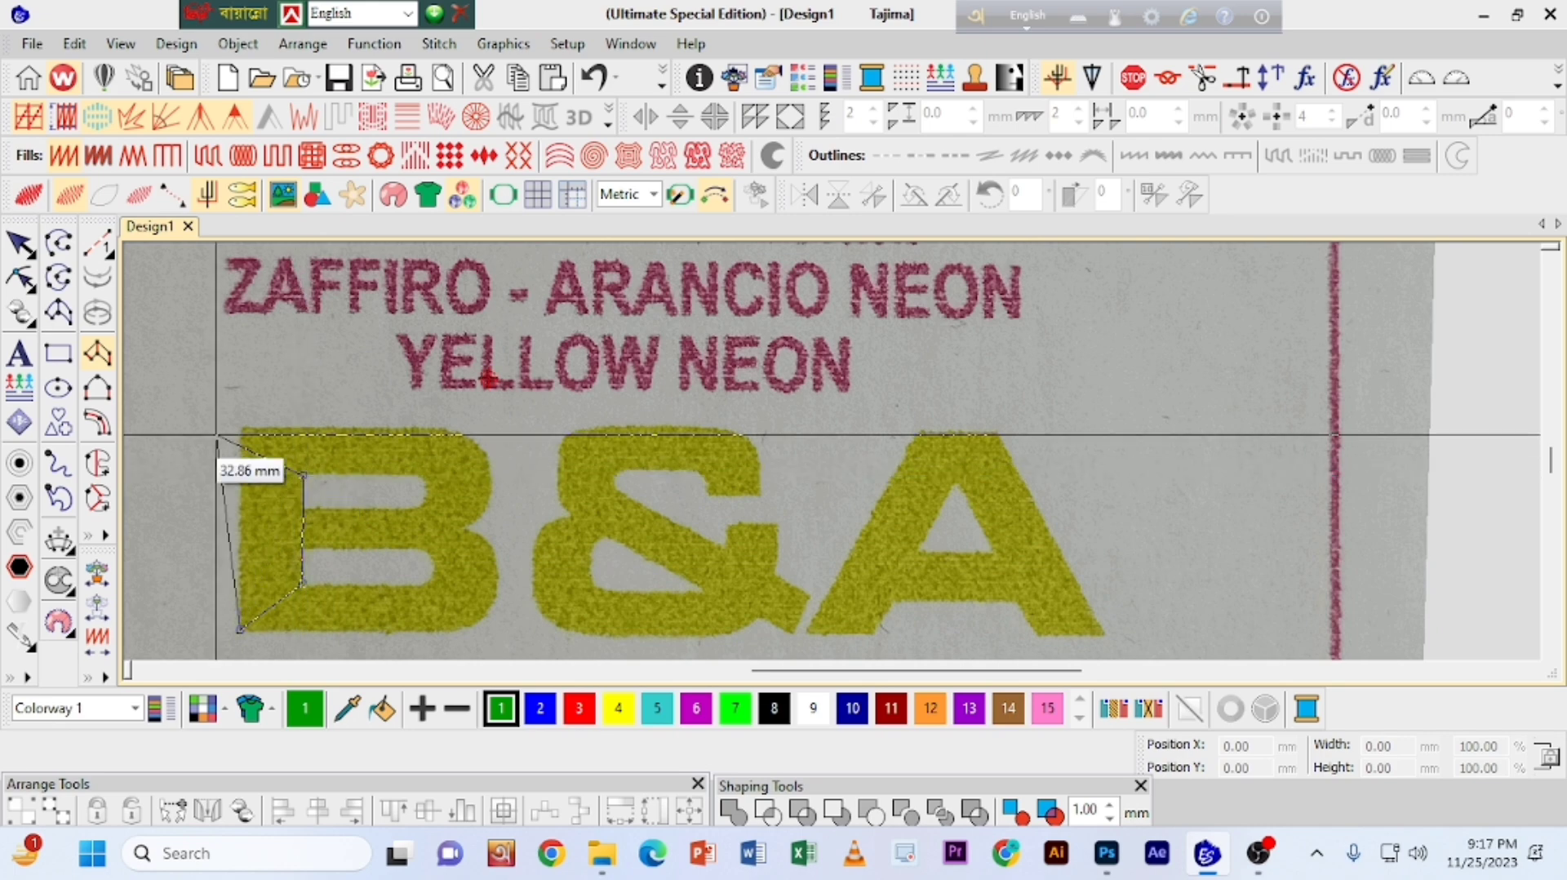
left_click(242, 430)
left_click(422, 475)
left_click(443, 430)
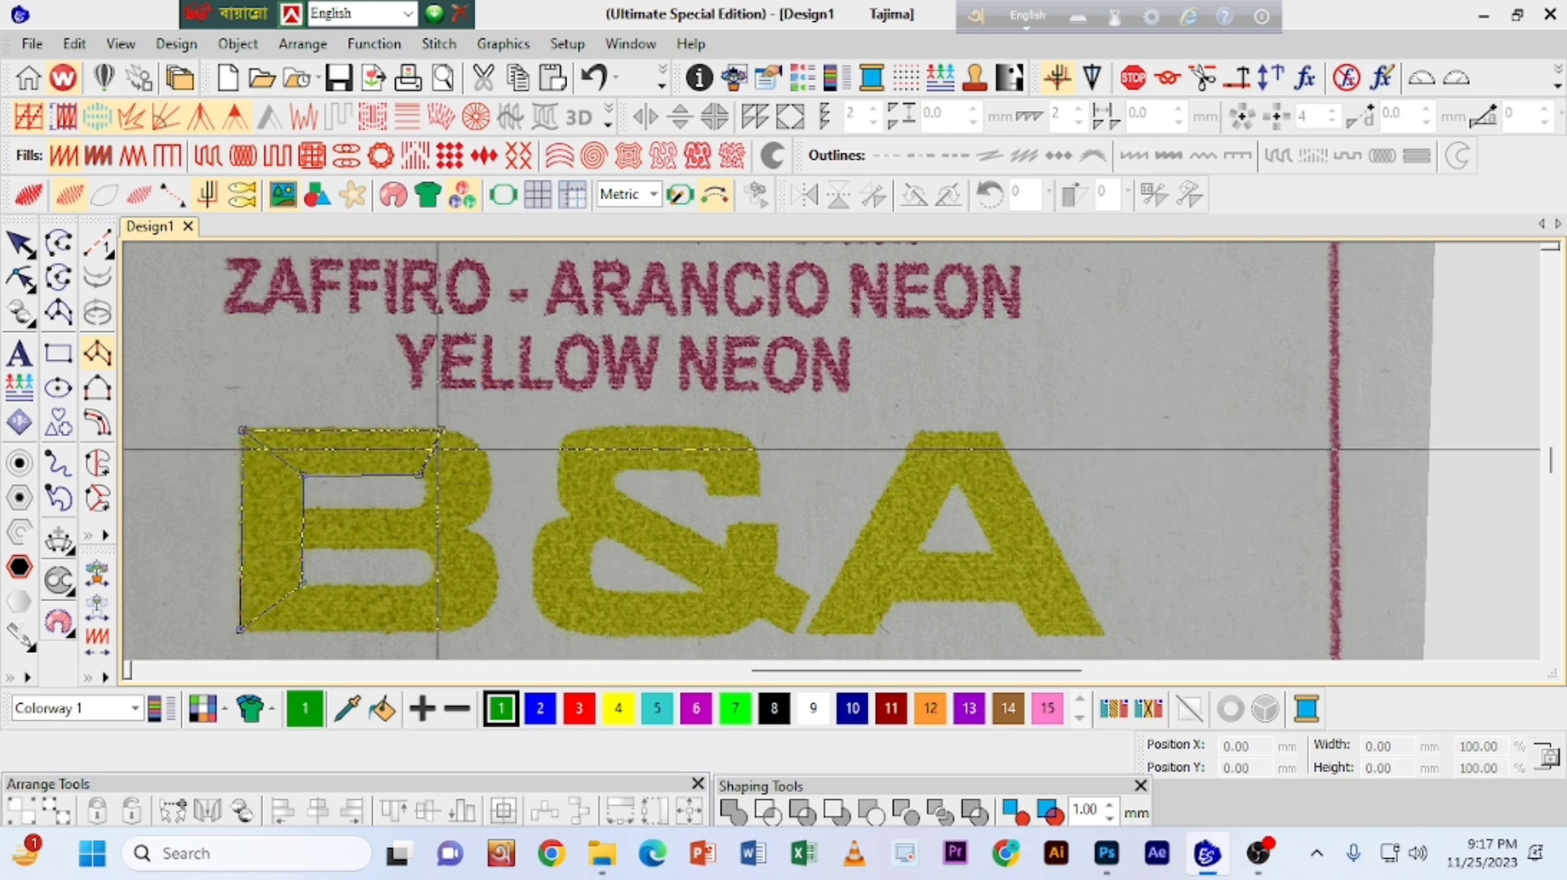
Step: Continue the satin column with curved point pairs around the B's upper bowl, generate its stitches and check them in TrueView
scroll(481, 473, "up", 1)
right_click(1180, 463)
right_click(1300, 409)
right_click(1280, 530)
right_click(1172, 495)
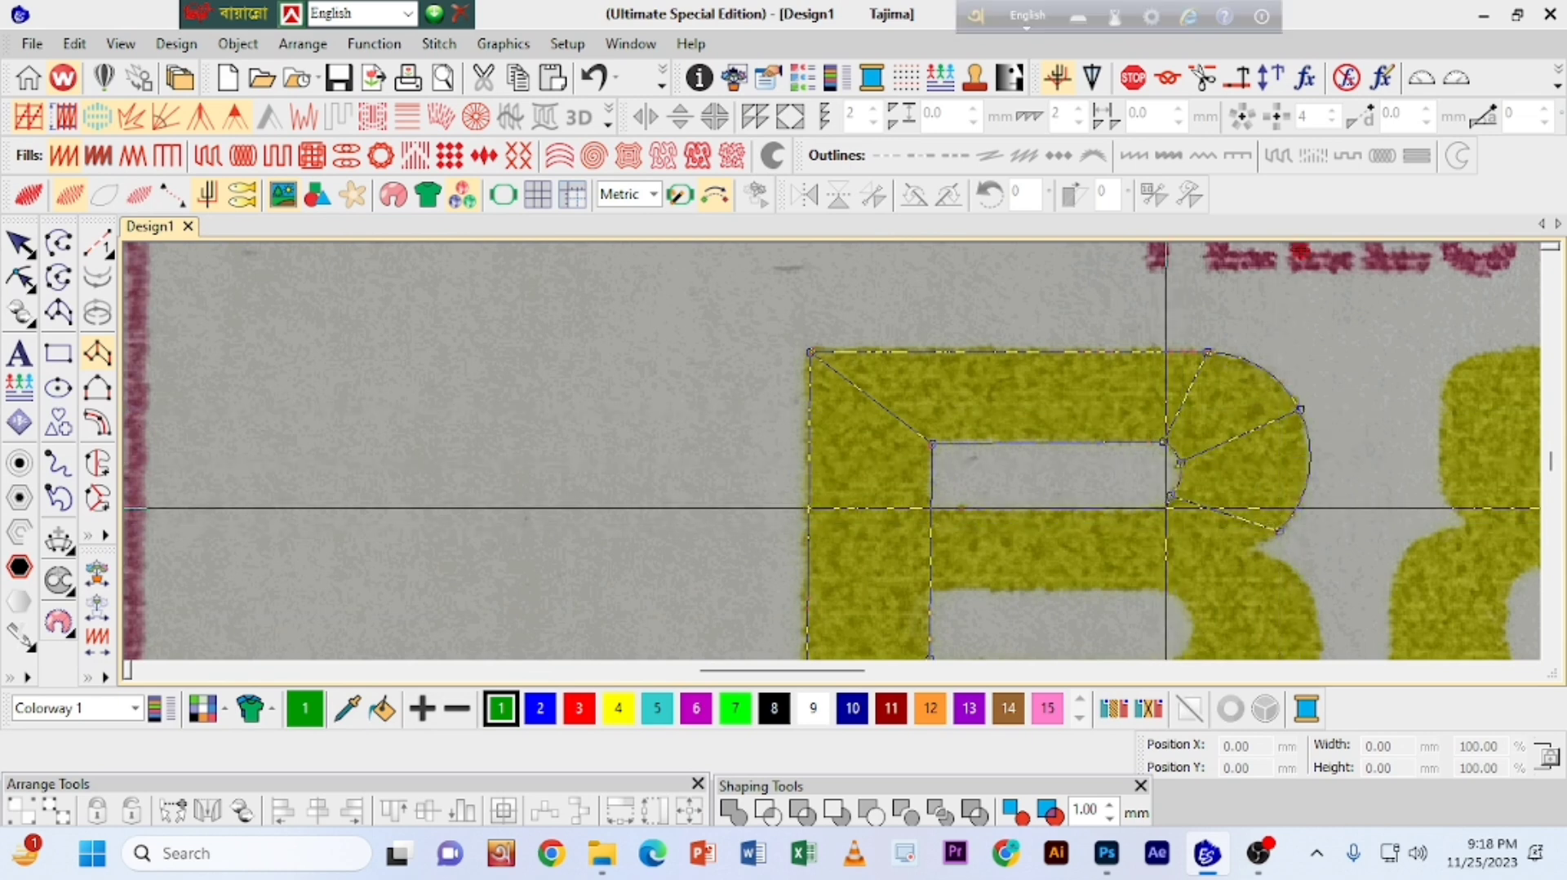
left_click(1156, 511)
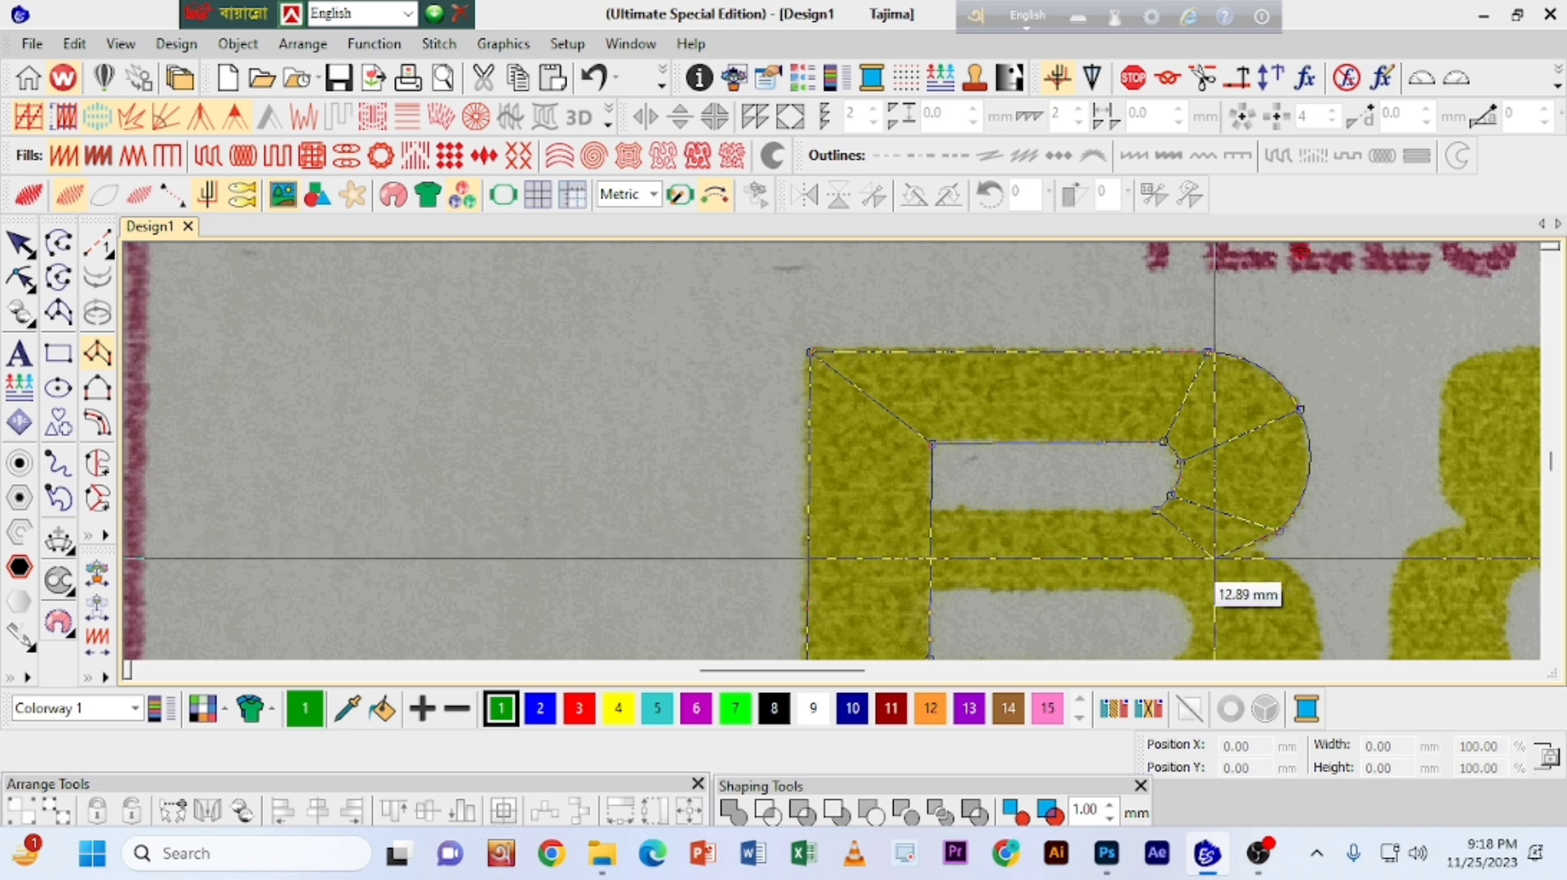
left_click(1215, 558)
key("Return")
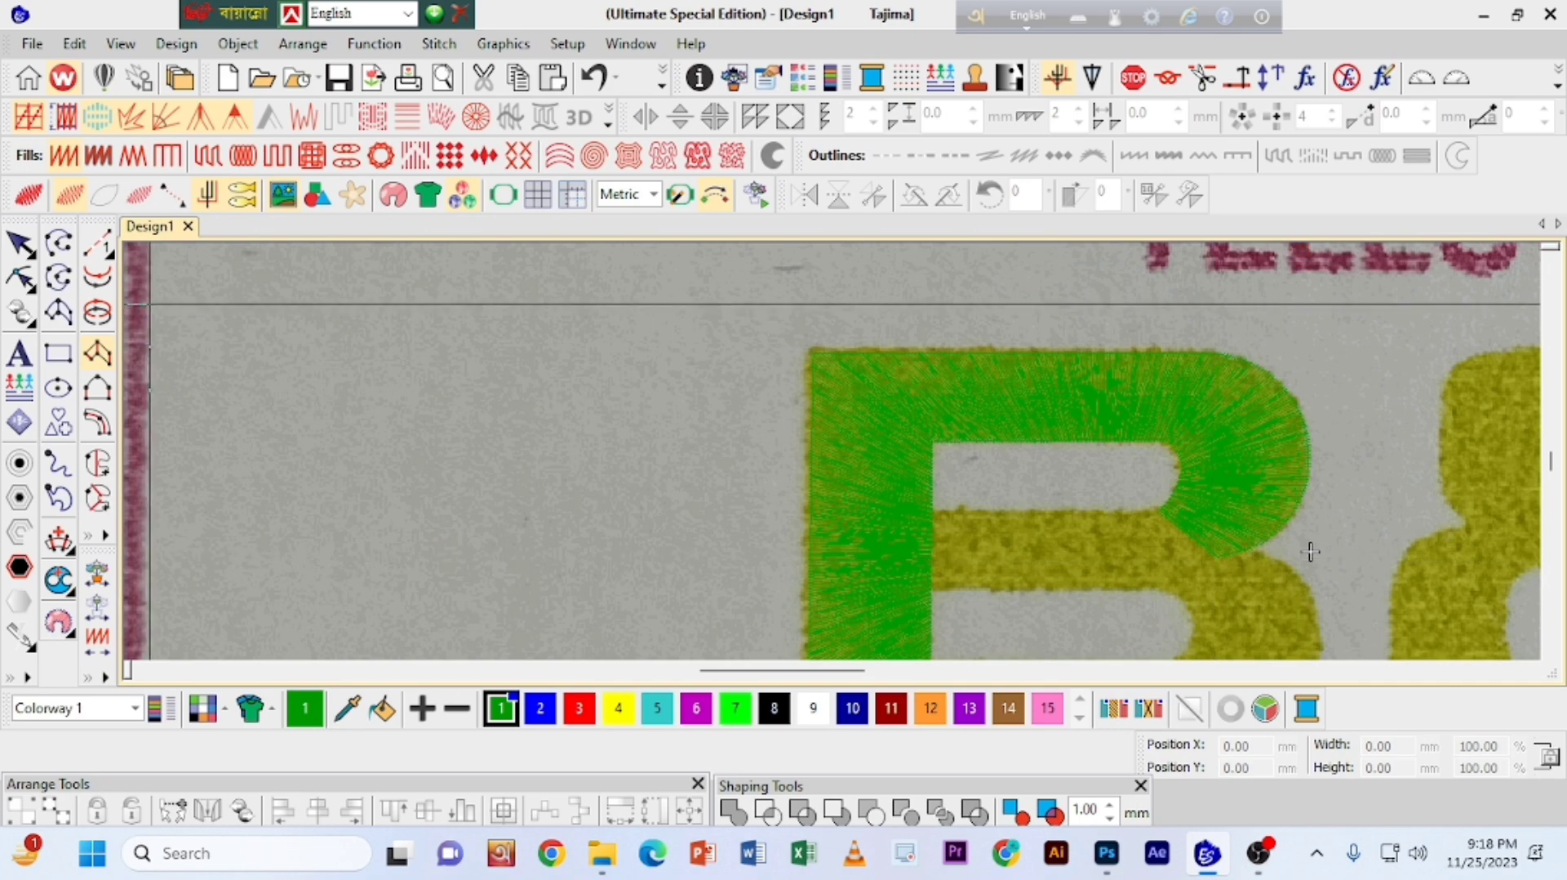
left_click(33, 196)
left_click(33, 196)
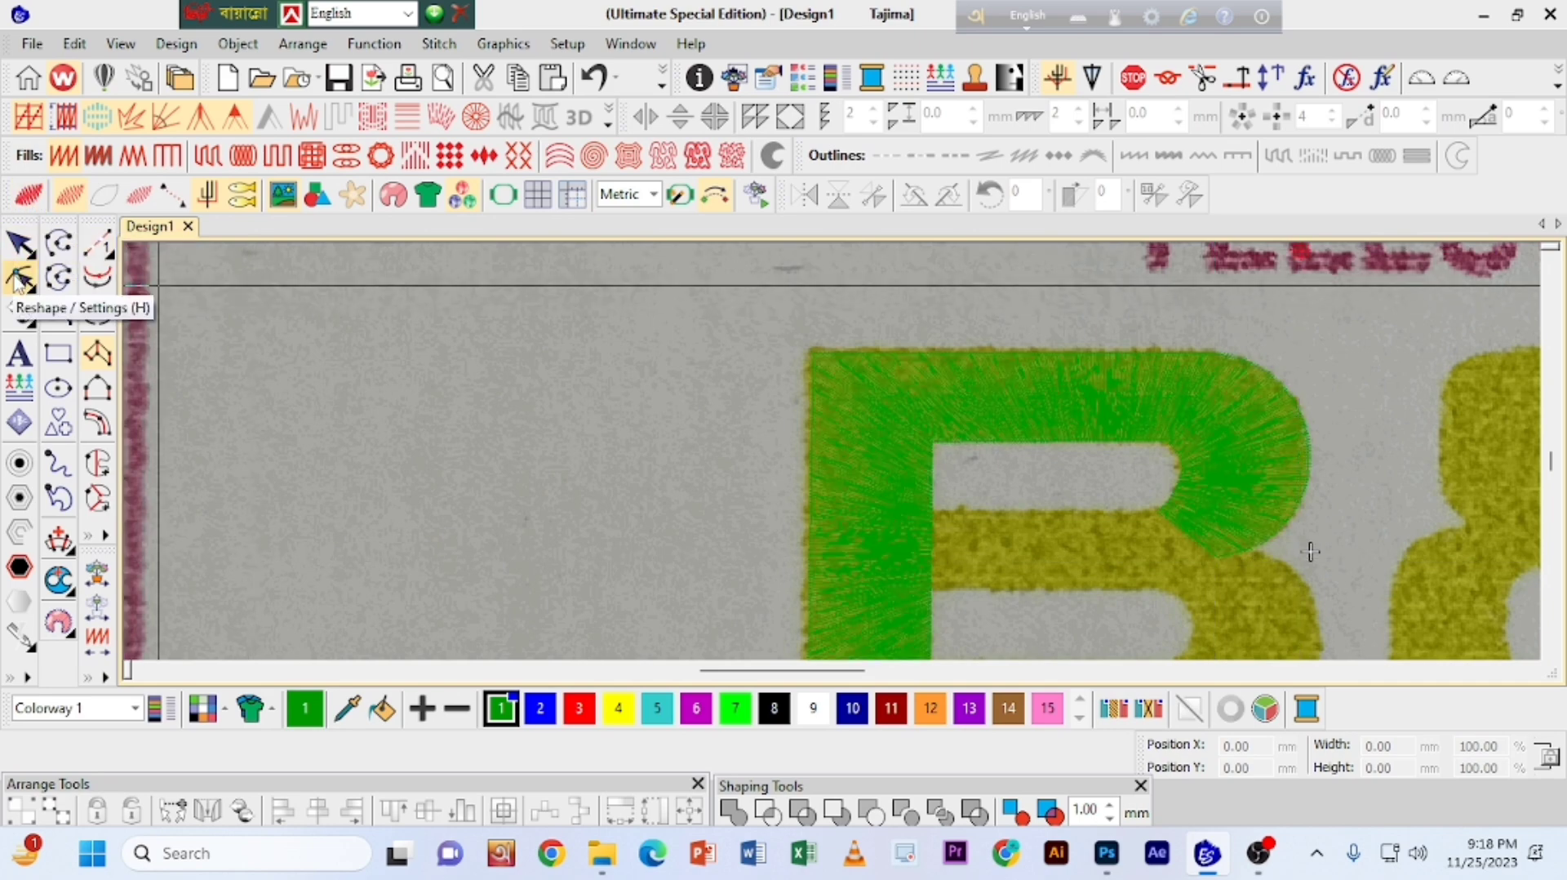
Step: Digitize a connecting run stitch through the B's middle bar, from the end of the upper bowl to the left stem
left_click(97, 243)
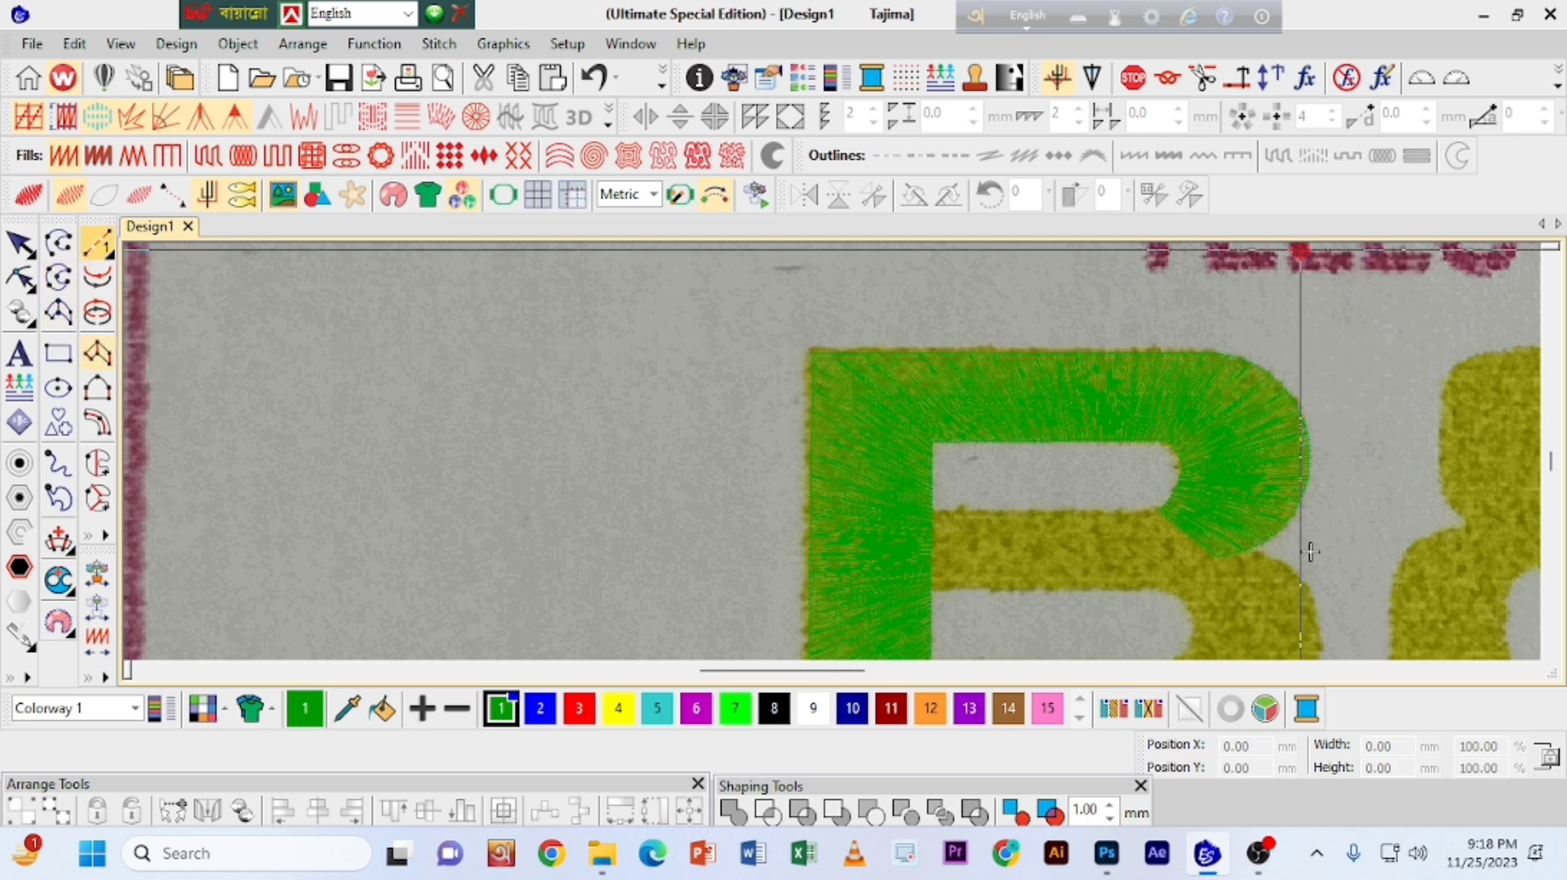
left_click(1181, 532)
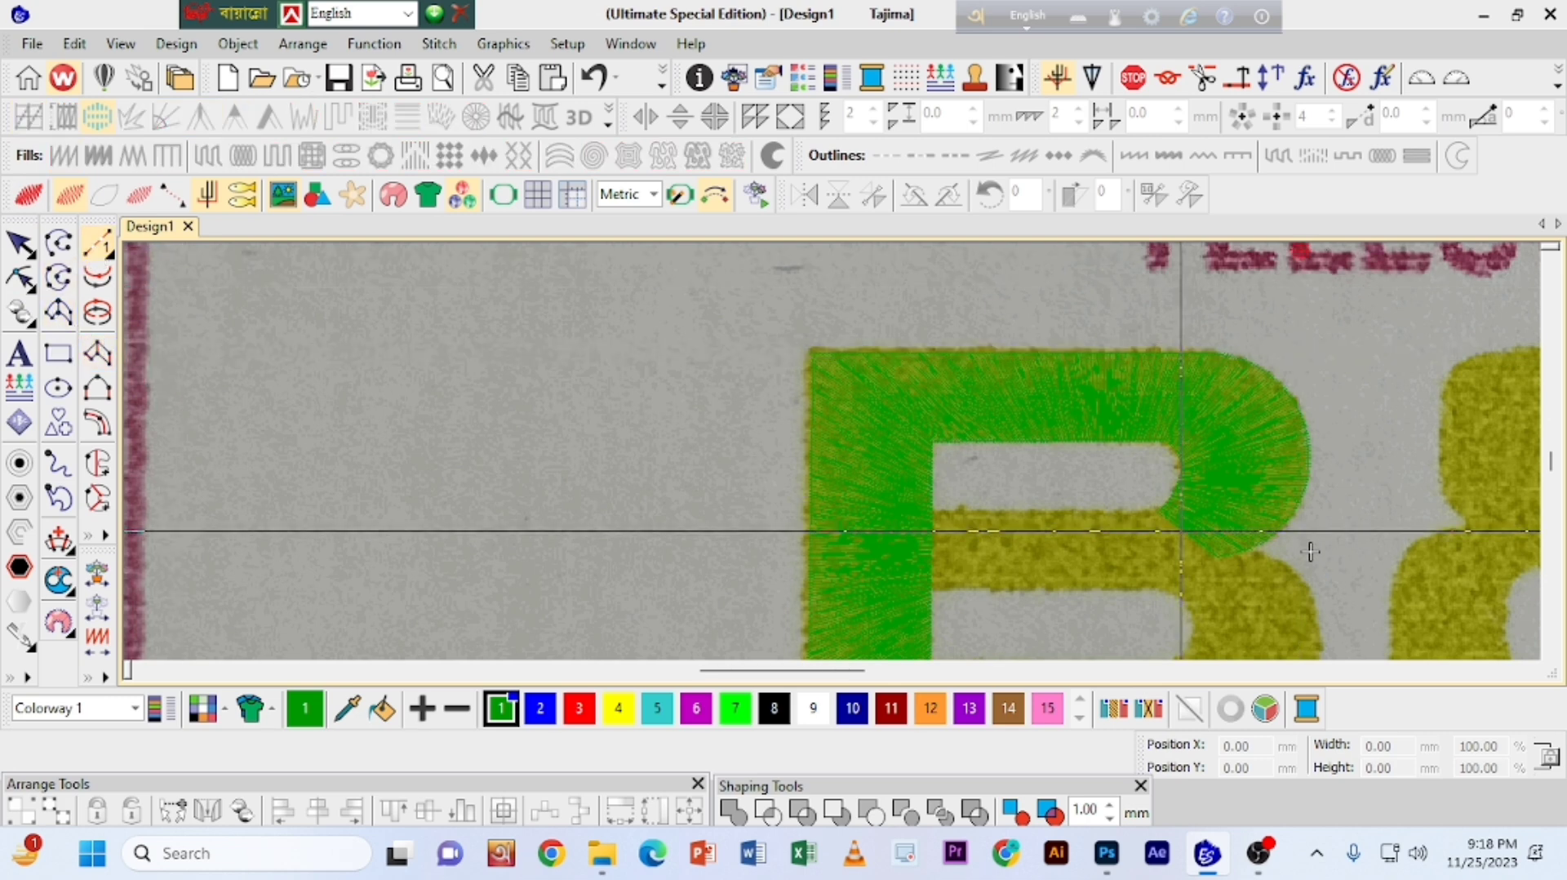
left_click(938, 547)
key("Return")
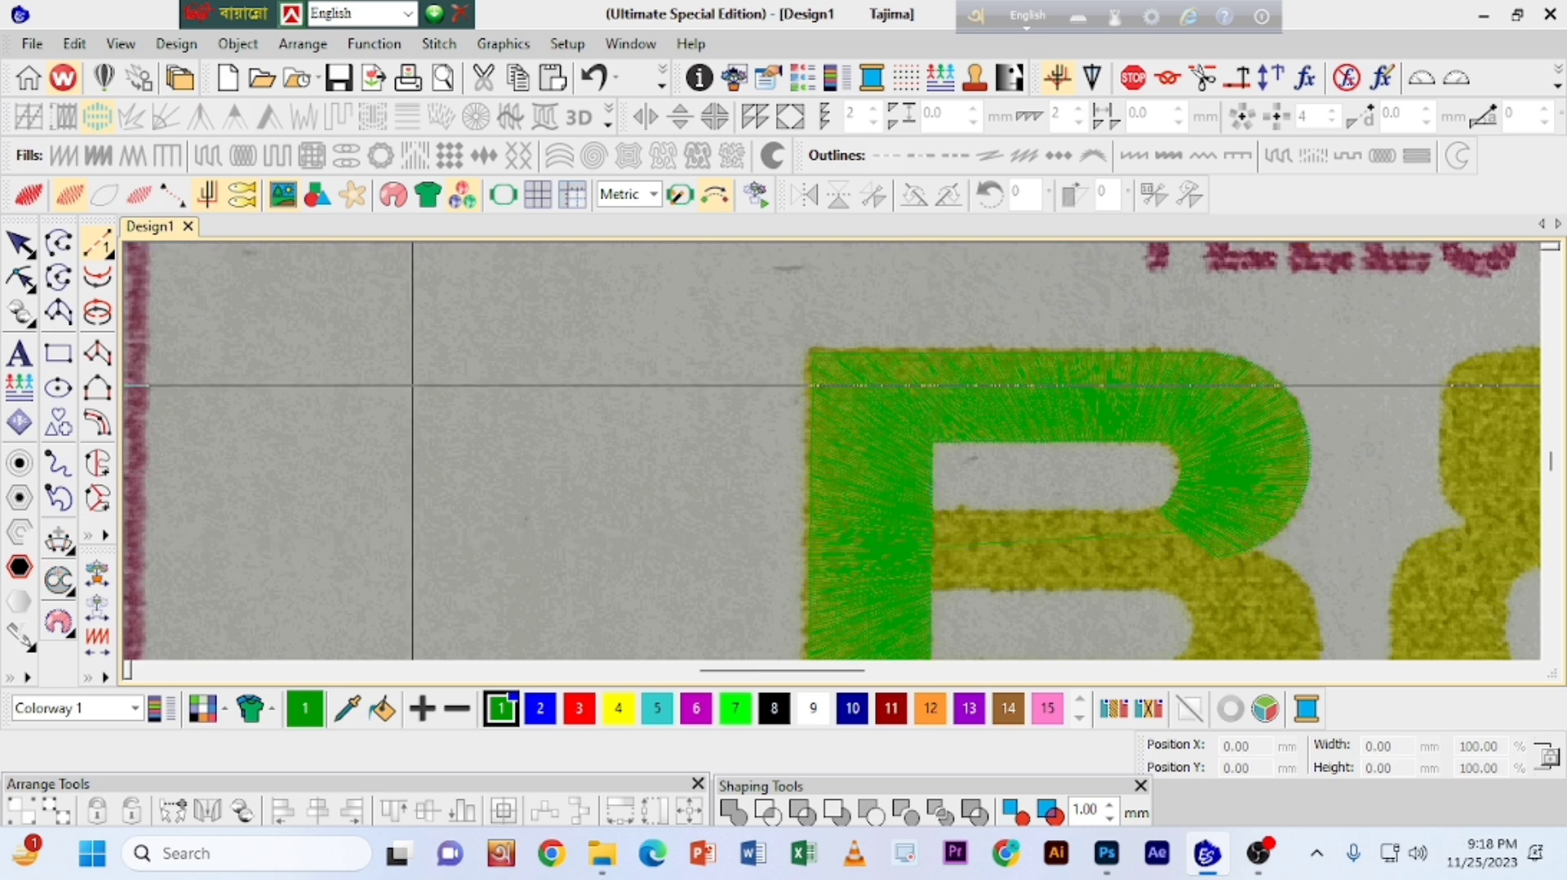
Step: Start a second satin column on the B, placing point pairs along the middle bar and around the lower bowl
left_click(107, 360)
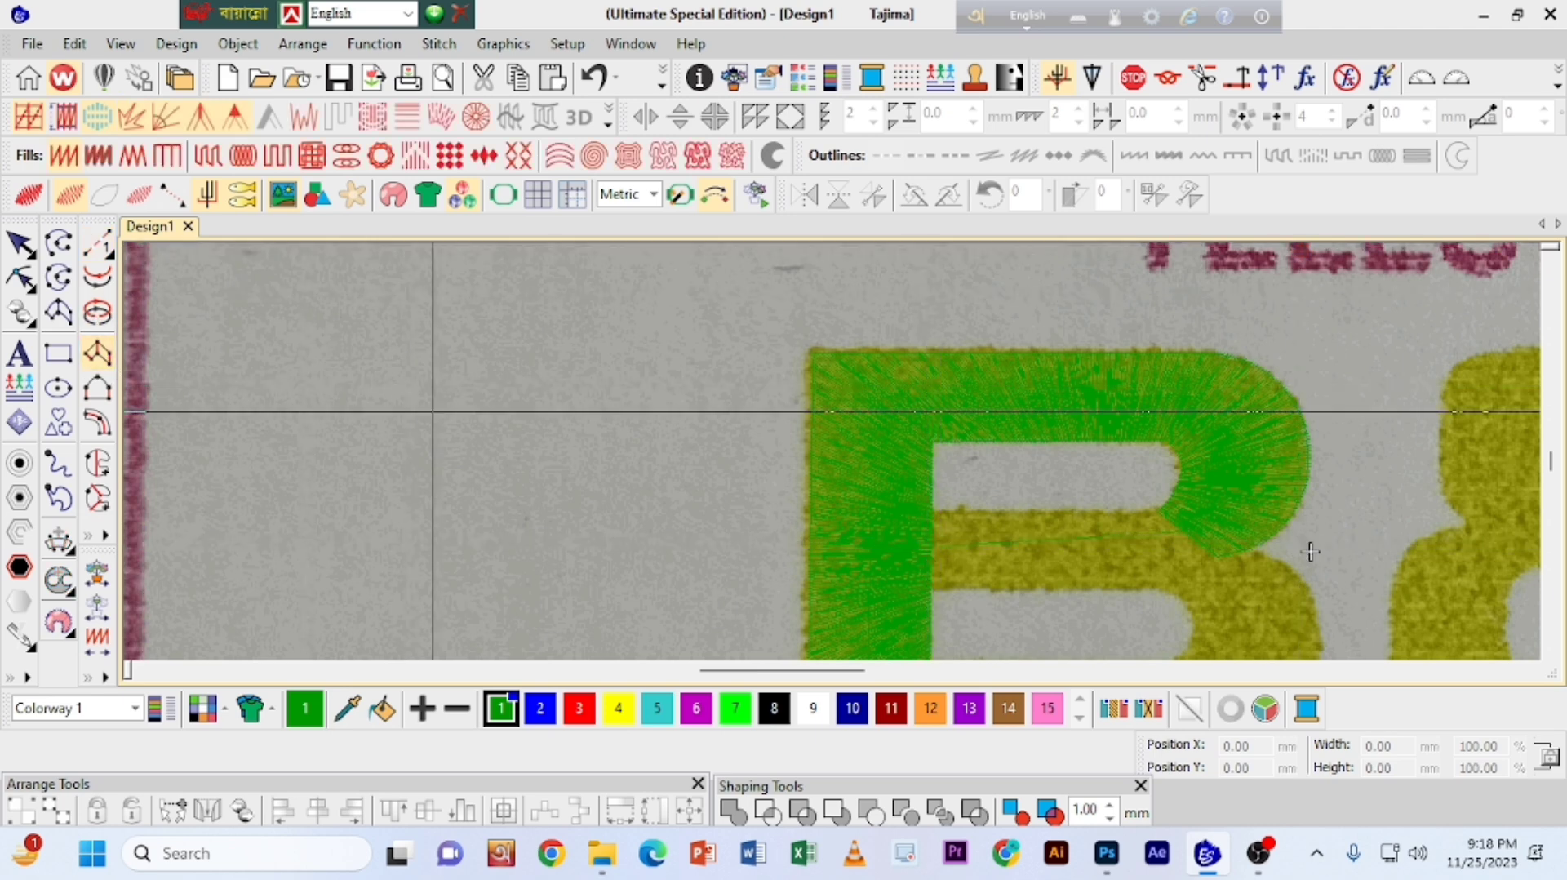
left_click(929, 507)
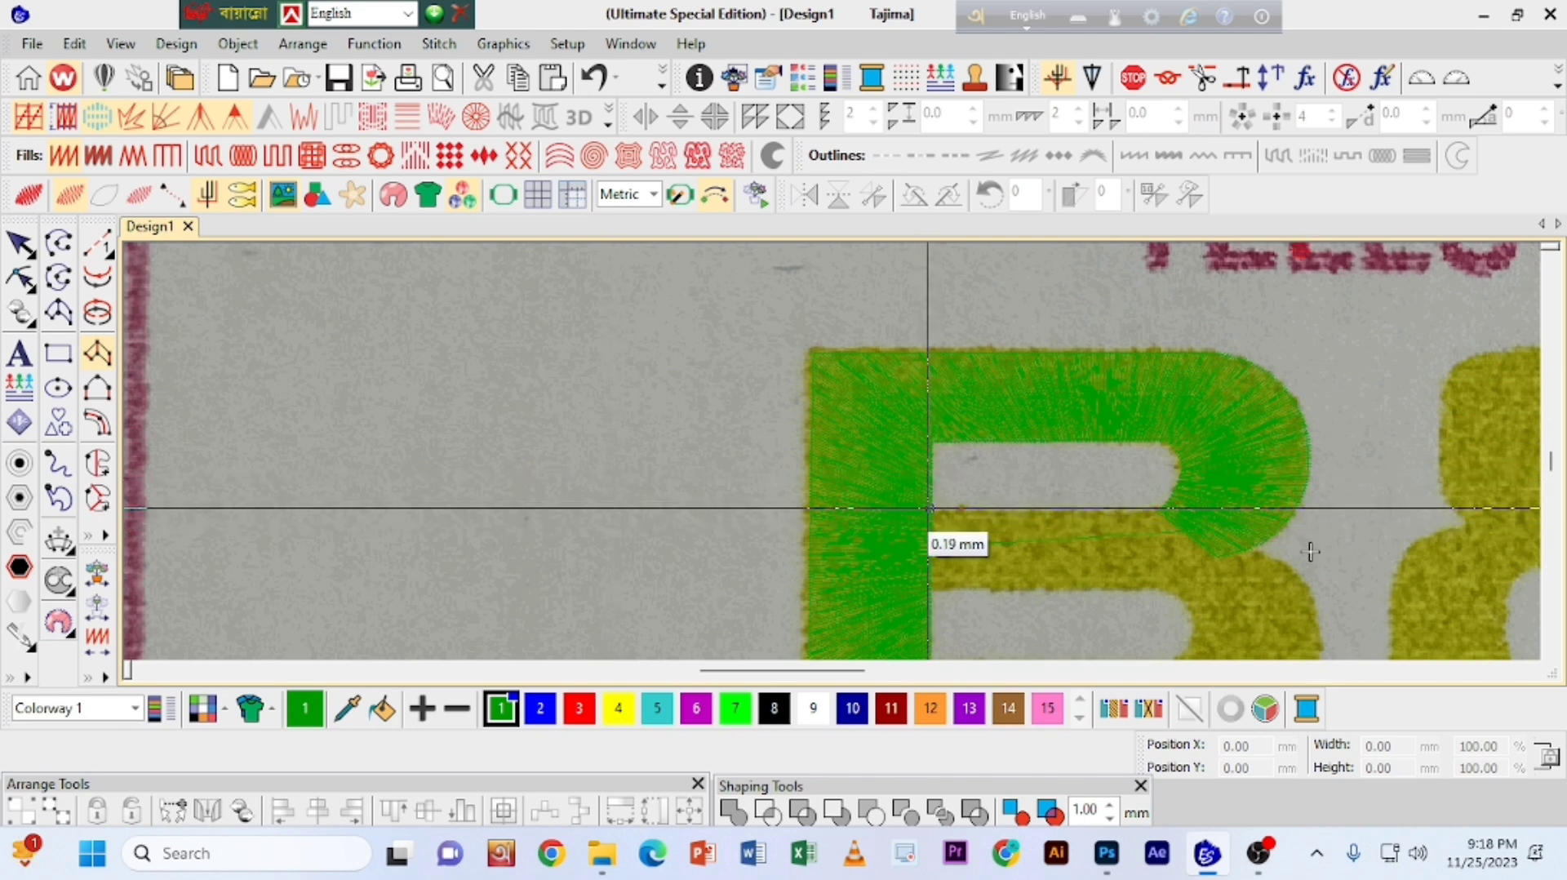
left_click(1163, 508)
left_click(1167, 588)
left_click(1256, 553)
right_click(1180, 594)
right_click(1313, 595)
right_click(1195, 639)
right_click(1119, 586)
right_click(971, 567)
Step: Extend the second satin column with angled point pairs along the B's bottom bar and generate its stitches
left_click(913, 565)
left_click(861, 478)
left_click(843, 566)
left_click(800, 476)
left_click(767, 565)
left_click(726, 477)
left_click(704, 565)
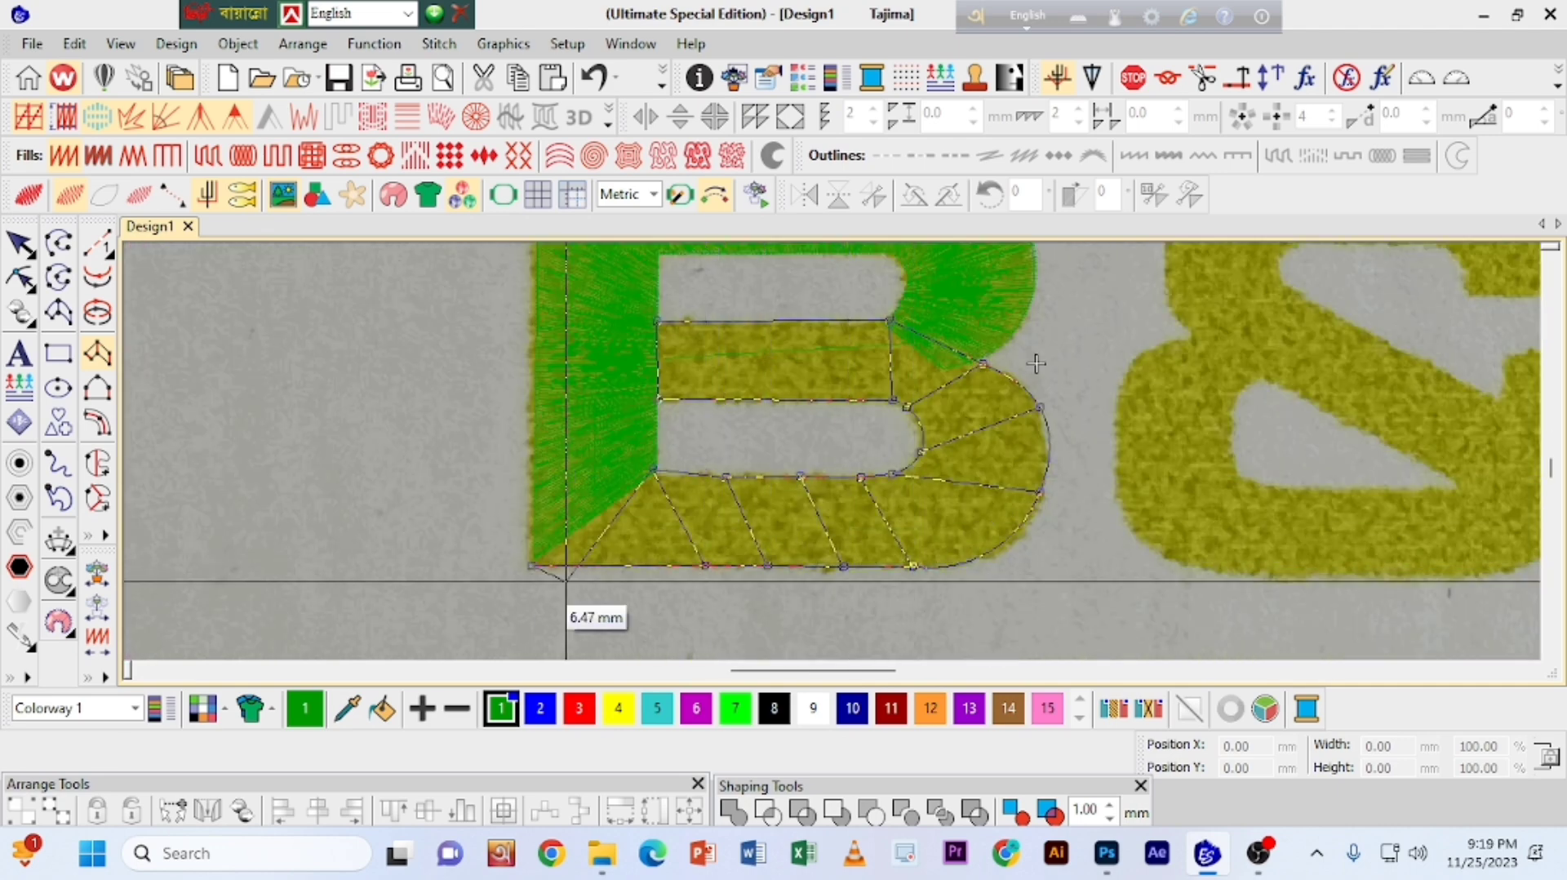
key("Return")
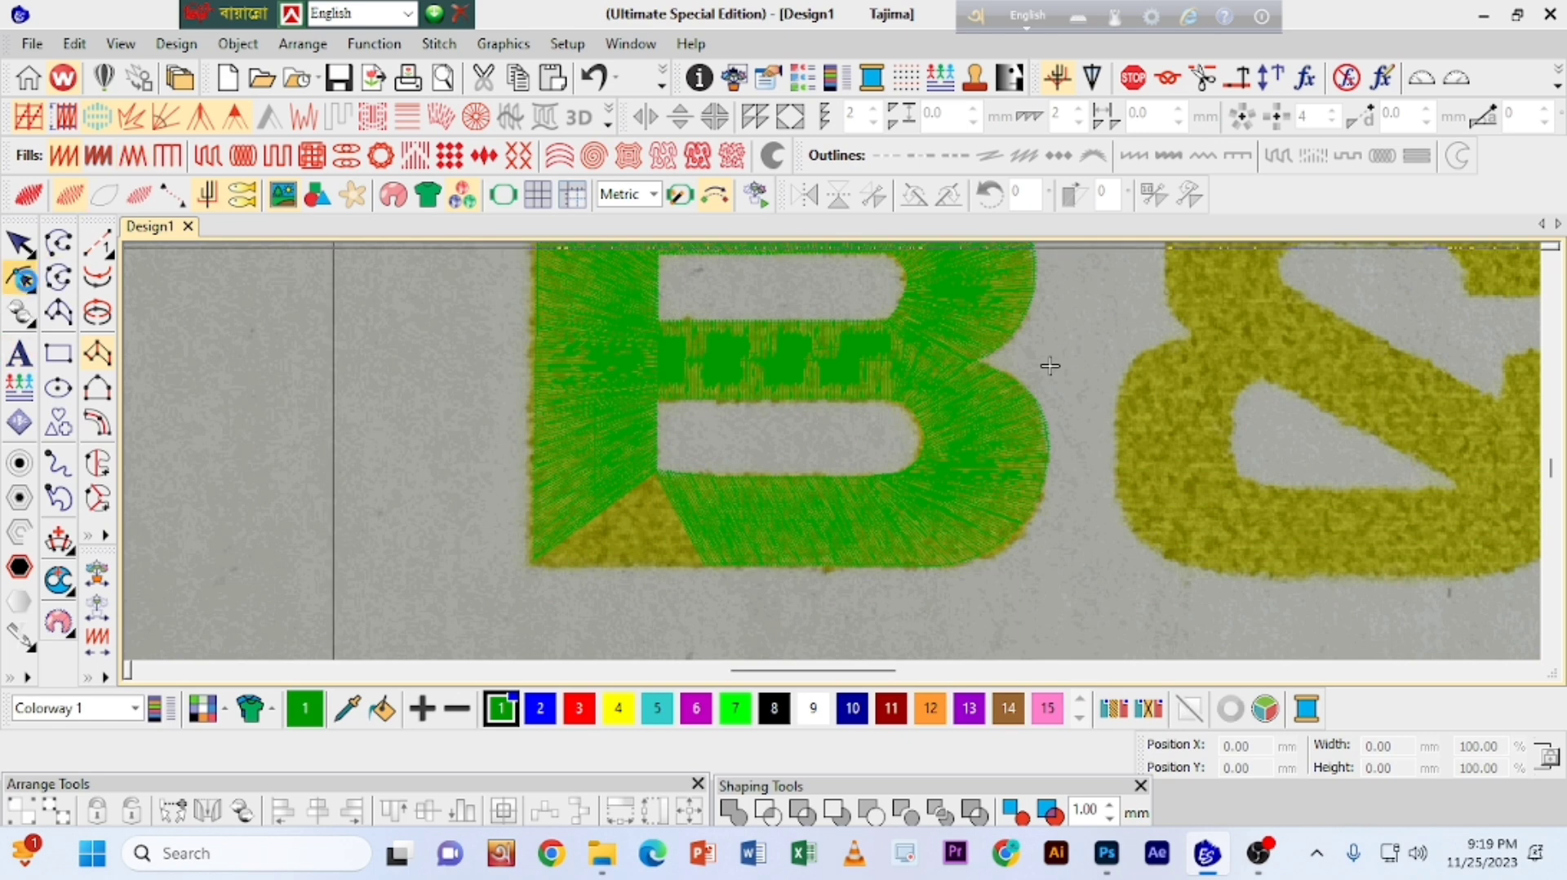
Step: Reshape the B's second satin column, pulling the outer lower-bowl nodes slightly inward and extending its end to the lower-left corner
key("h")
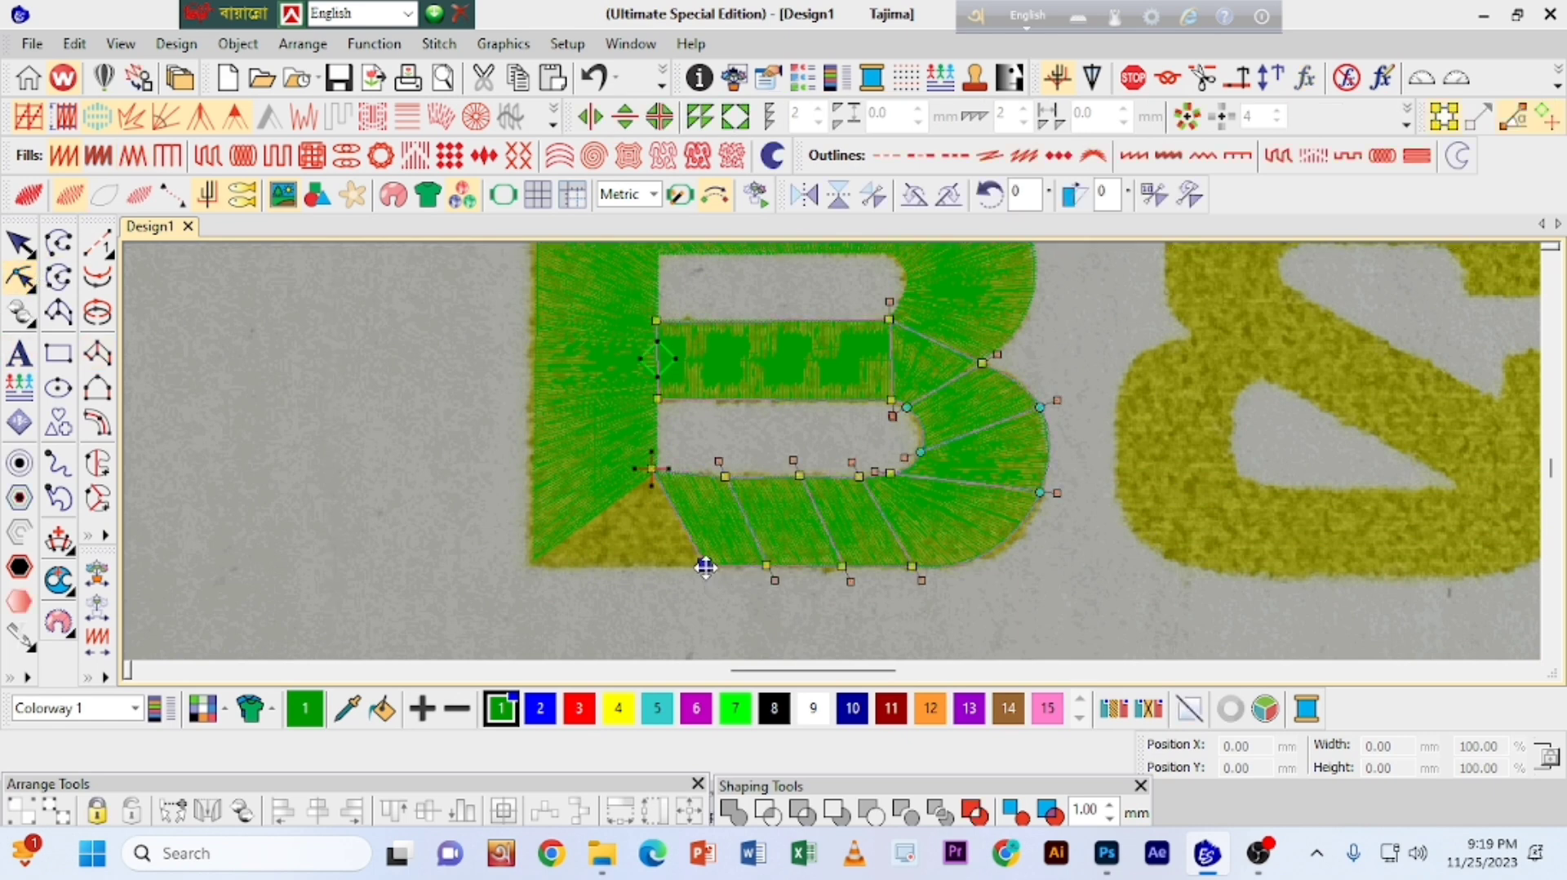
left_click_drag(597, 567, 532, 567)
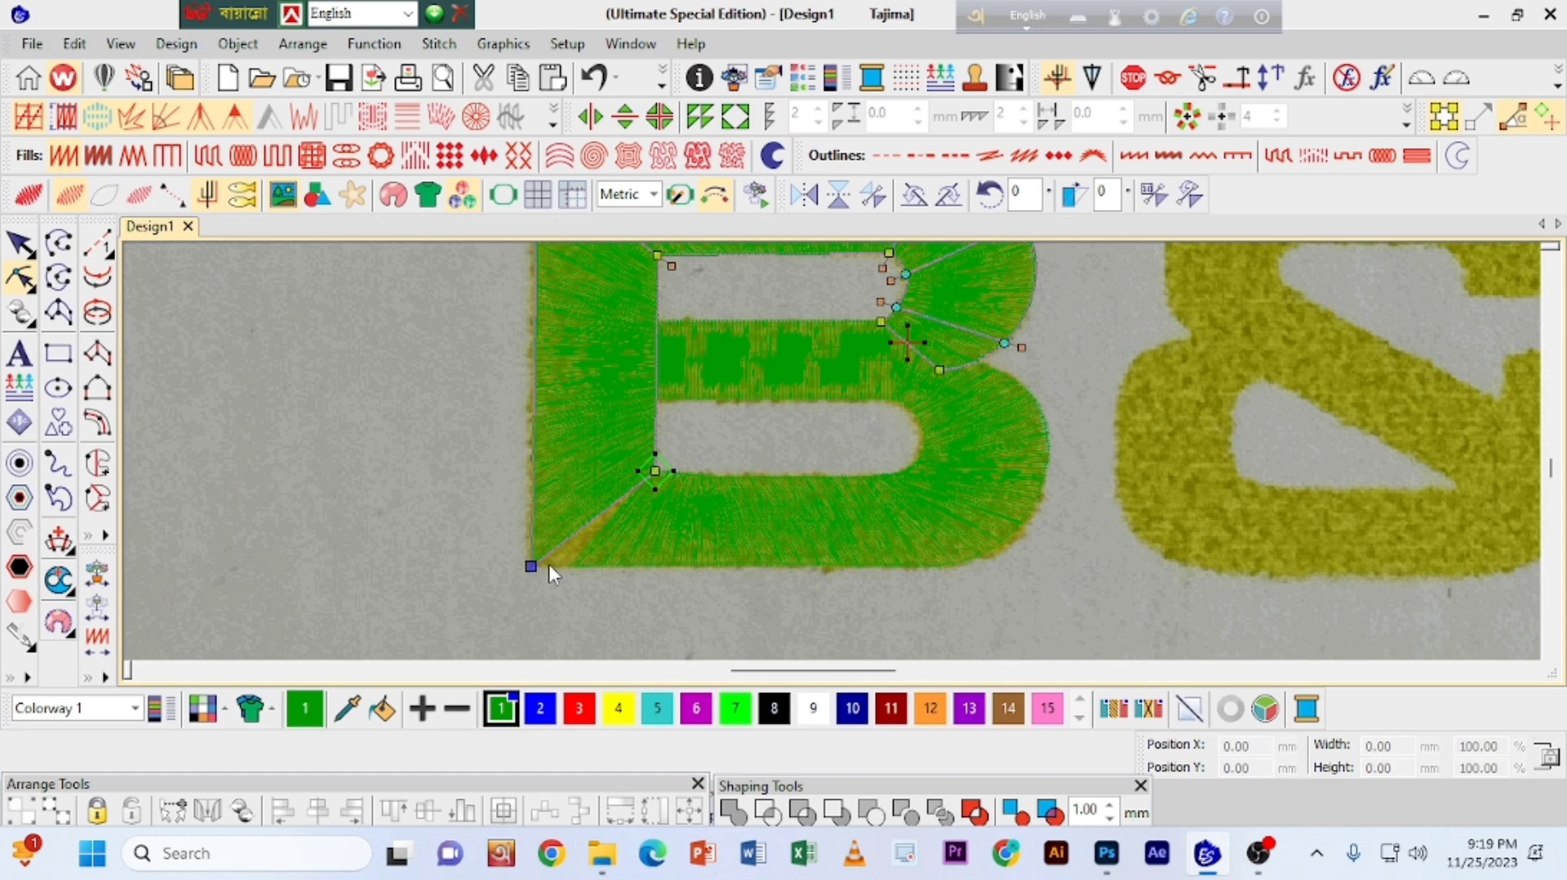
left_click(681, 532)
left_click(18, 240)
left_click(747, 556)
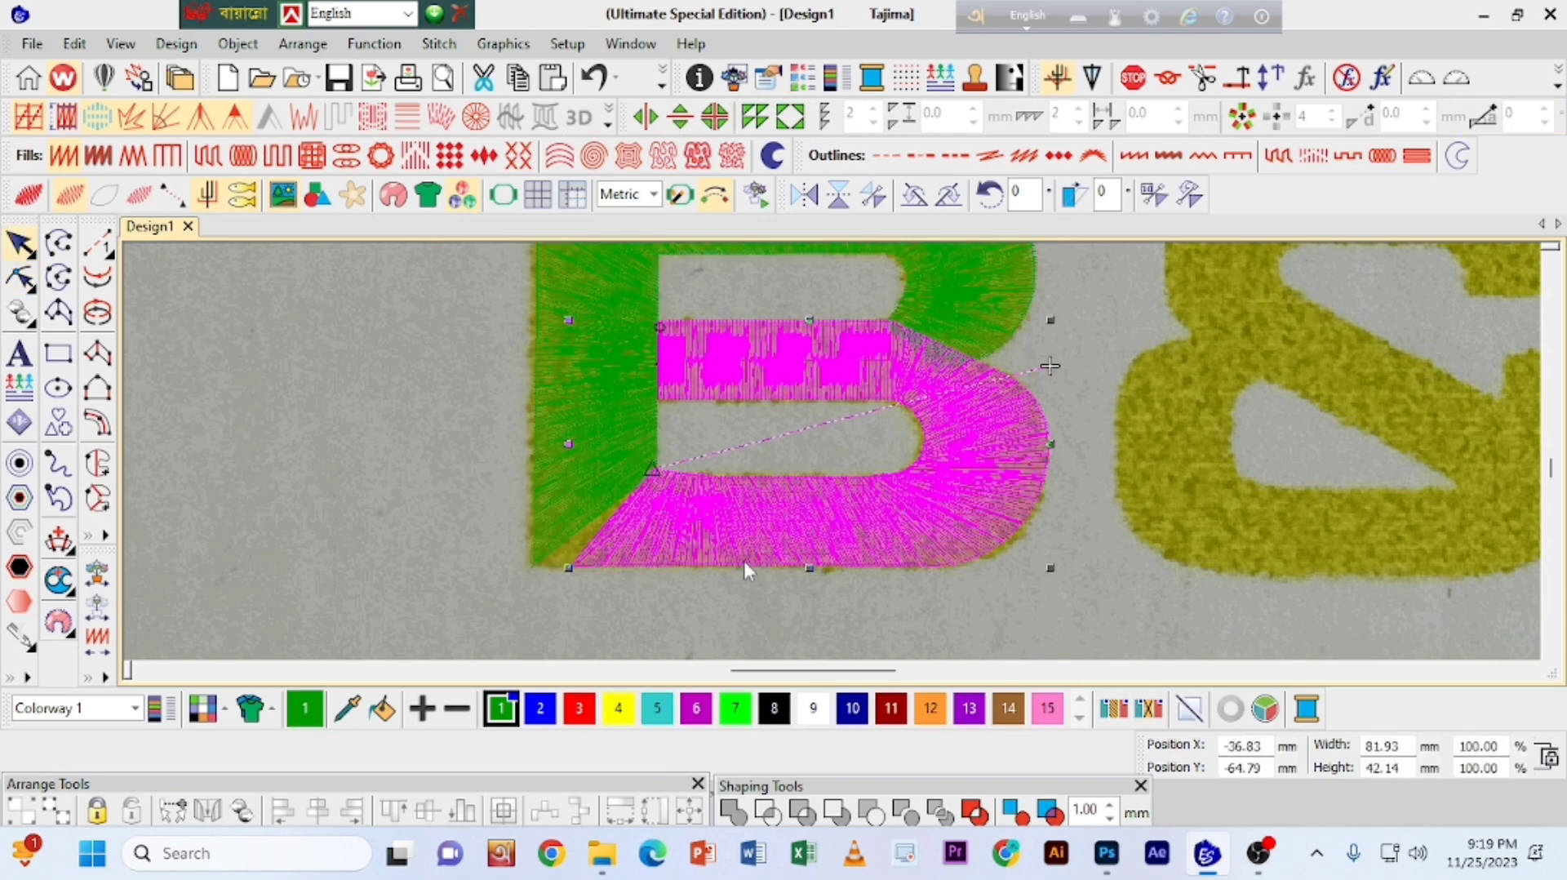
left_click(23, 280)
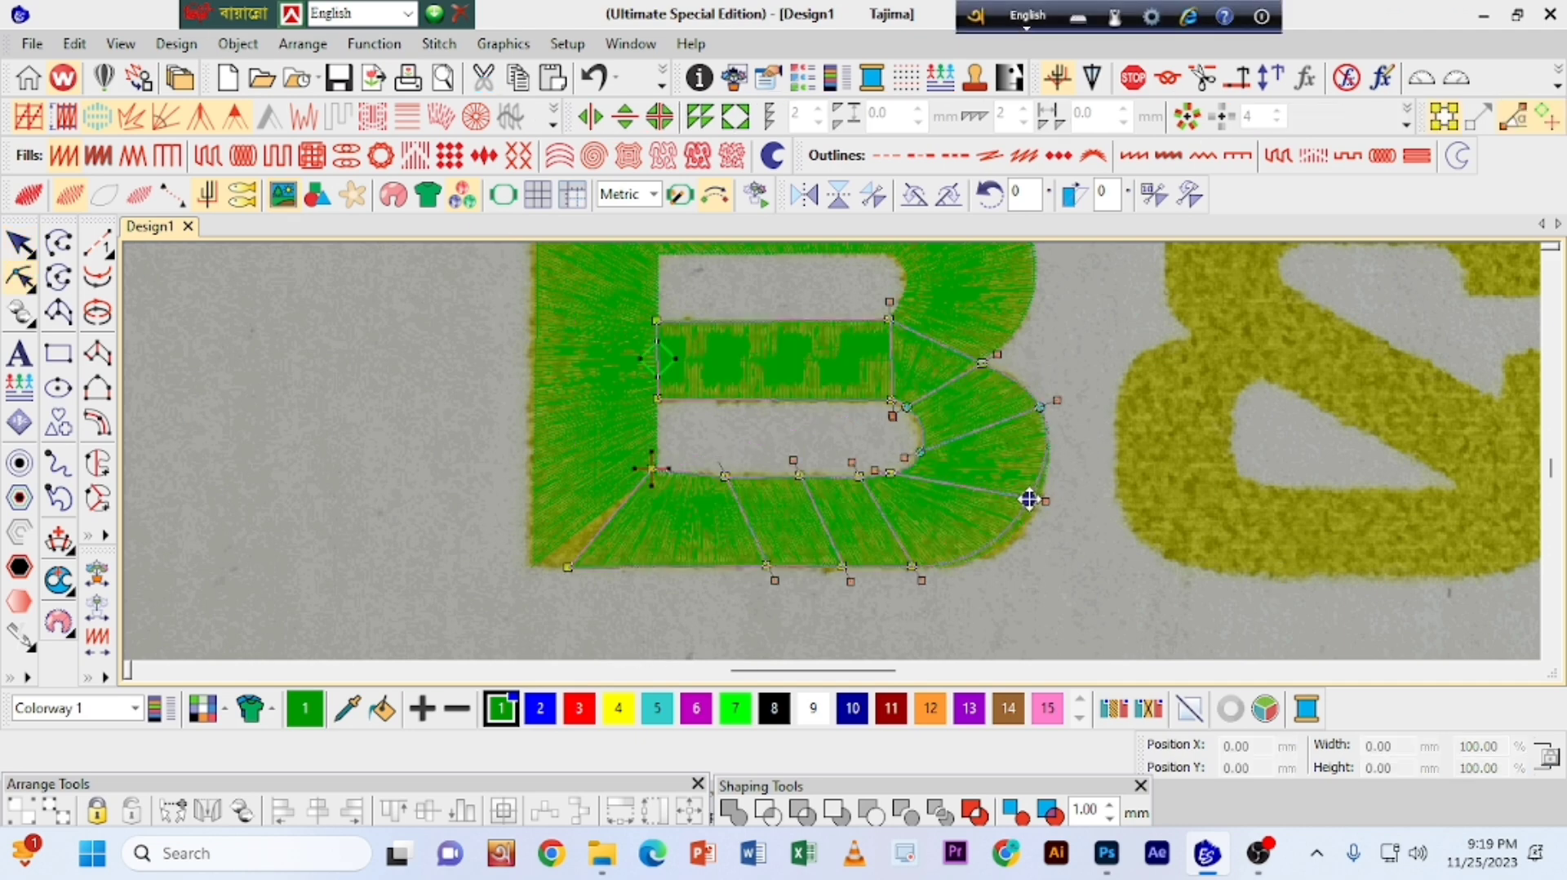
left_click_drag(1041, 408, 1031, 413)
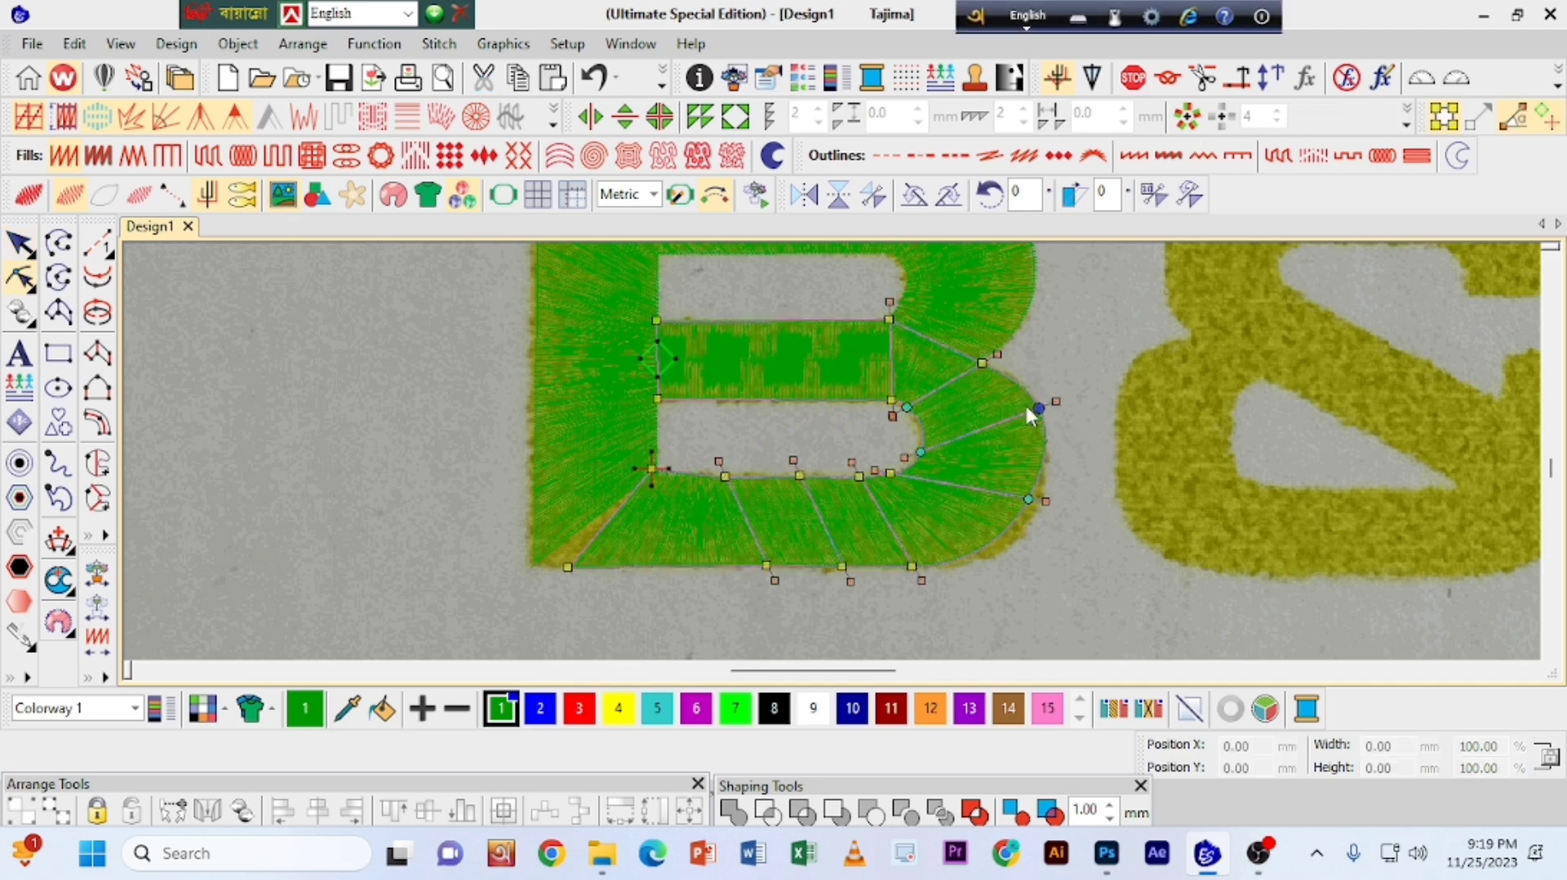
left_click_drag(540, 564, 536, 565)
Step: Show the stitches in TrueView and check the digitized letter B against the artwork
key("t")
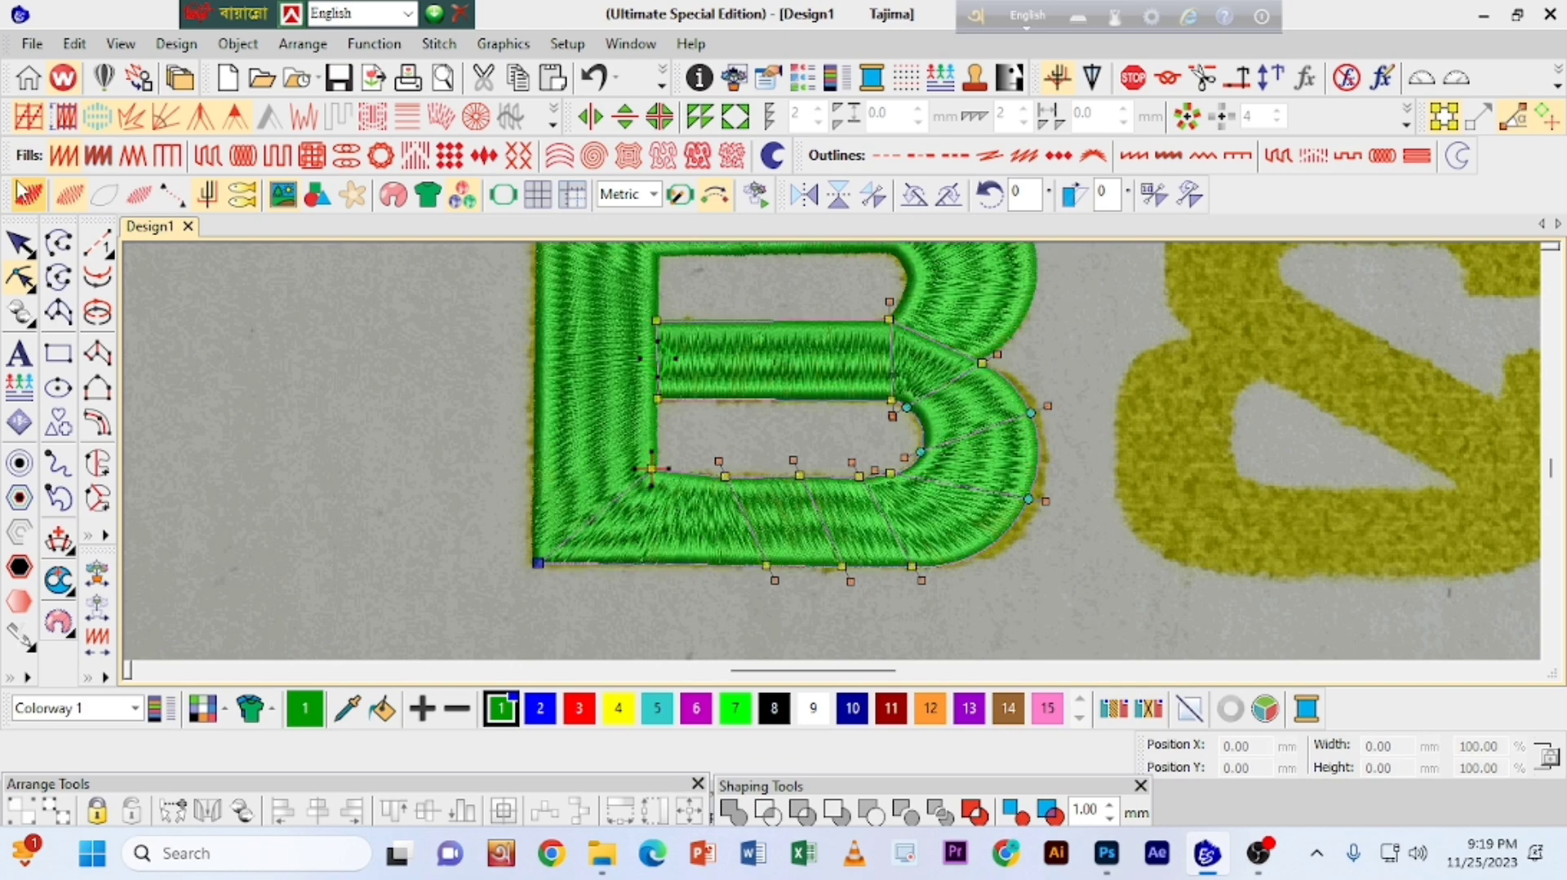
key("shift+z")
left_click(19, 242)
left_click(818, 442)
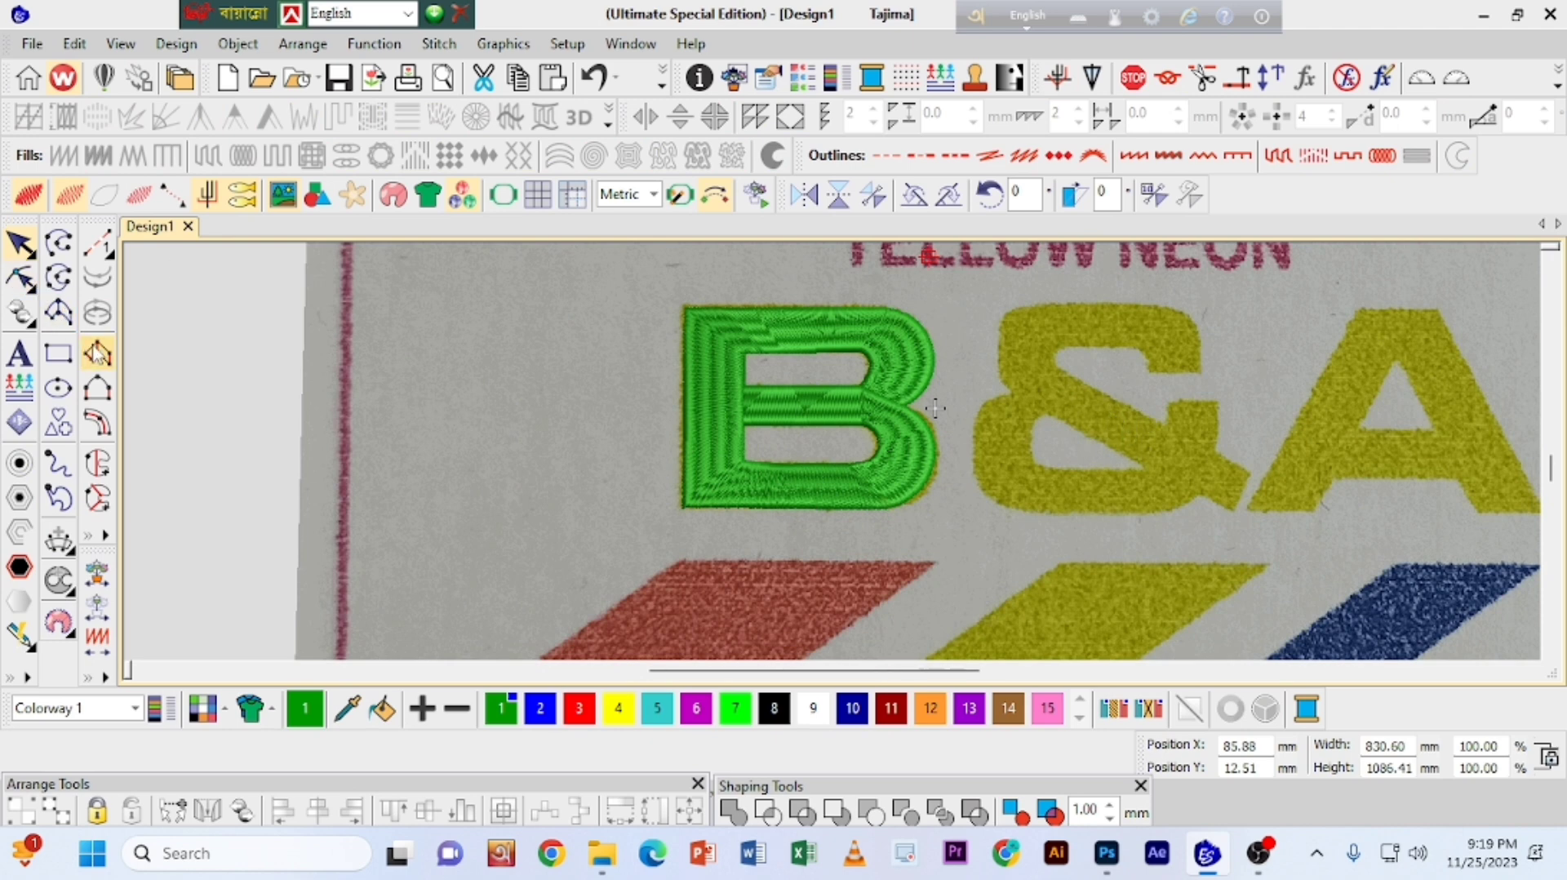
left_click(70, 196)
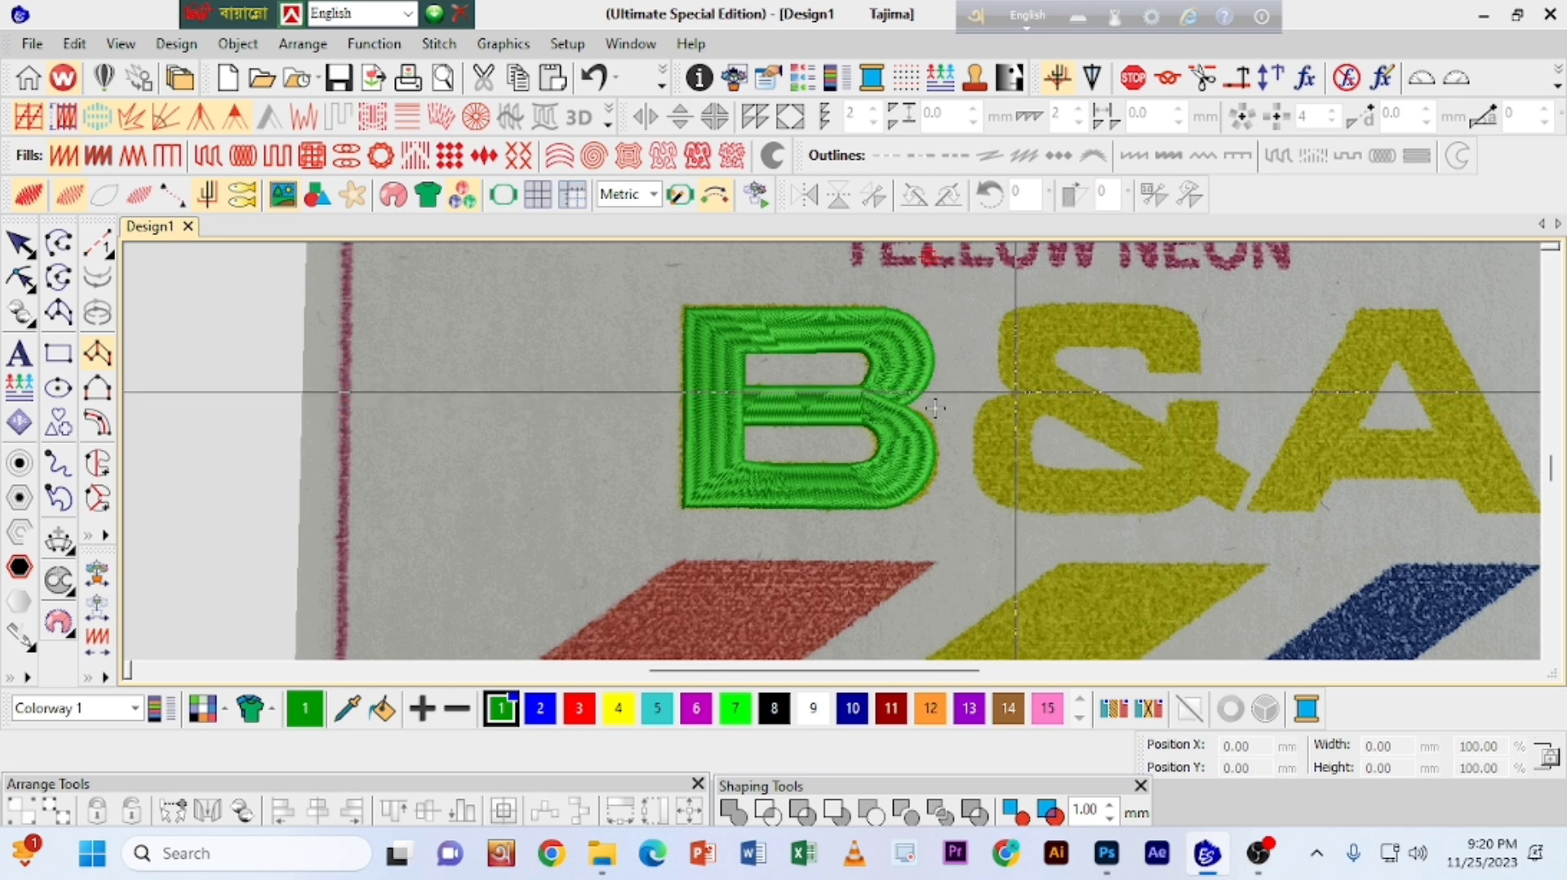
key("z")
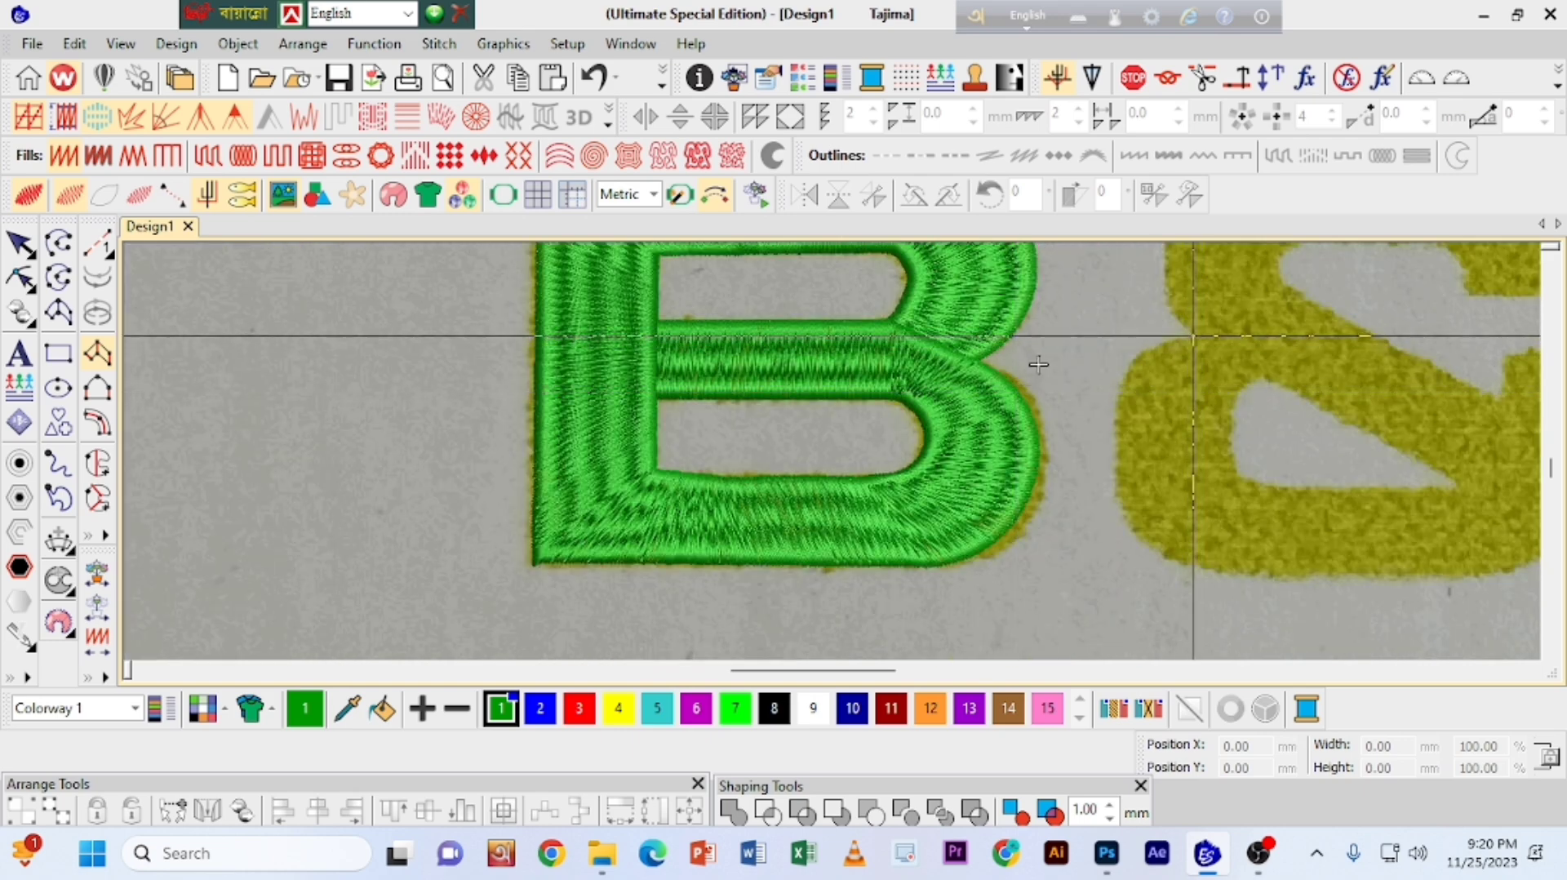
Step: Start a satin column on the ampersand's lower loop, placing point pairs from the diagonal bar around the left curve to the bottom
left_click_drag(1194, 335, 1245, 374)
left_click(1261, 374)
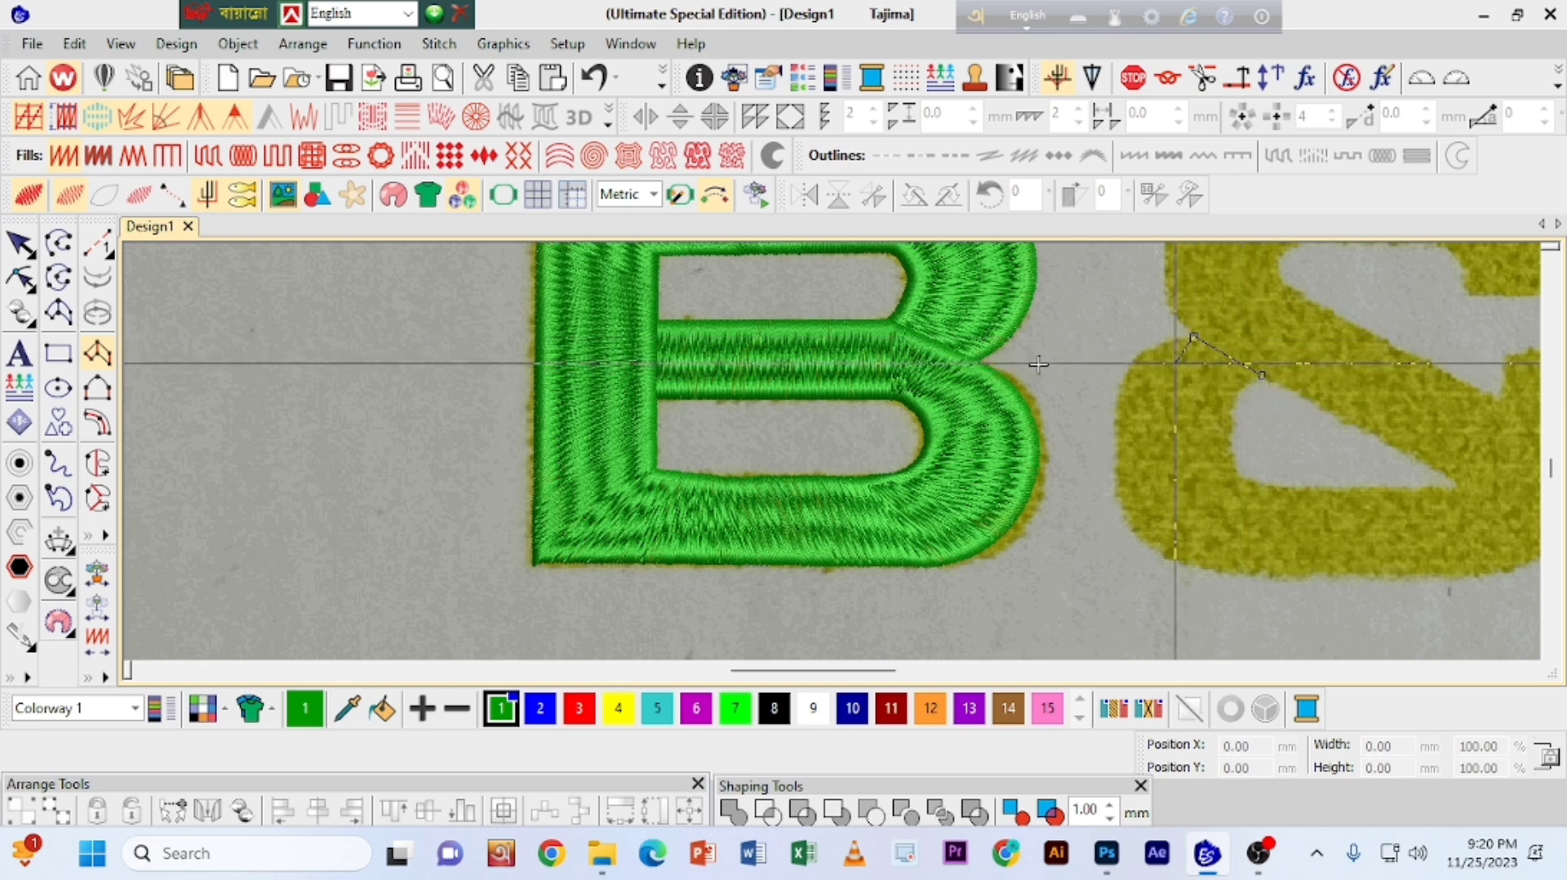
left_click(1160, 347)
right_click(1231, 400)
right_click(1124, 388)
right_click(1231, 430)
right_click(1122, 474)
right_click(1235, 464)
right_click(1142, 533)
right_click(1247, 481)
right_click(1231, 574)
Step: Extend the column along the ampersand's bottom bar, generate its stitches, and reshape its end to taper into the diagonal bar
left_click(1343, 489)
key("p")
left_click_drag(1039, 365, 719, 345)
left_click(1061, 551)
left_click(1051, 469)
left_click(1181, 548)
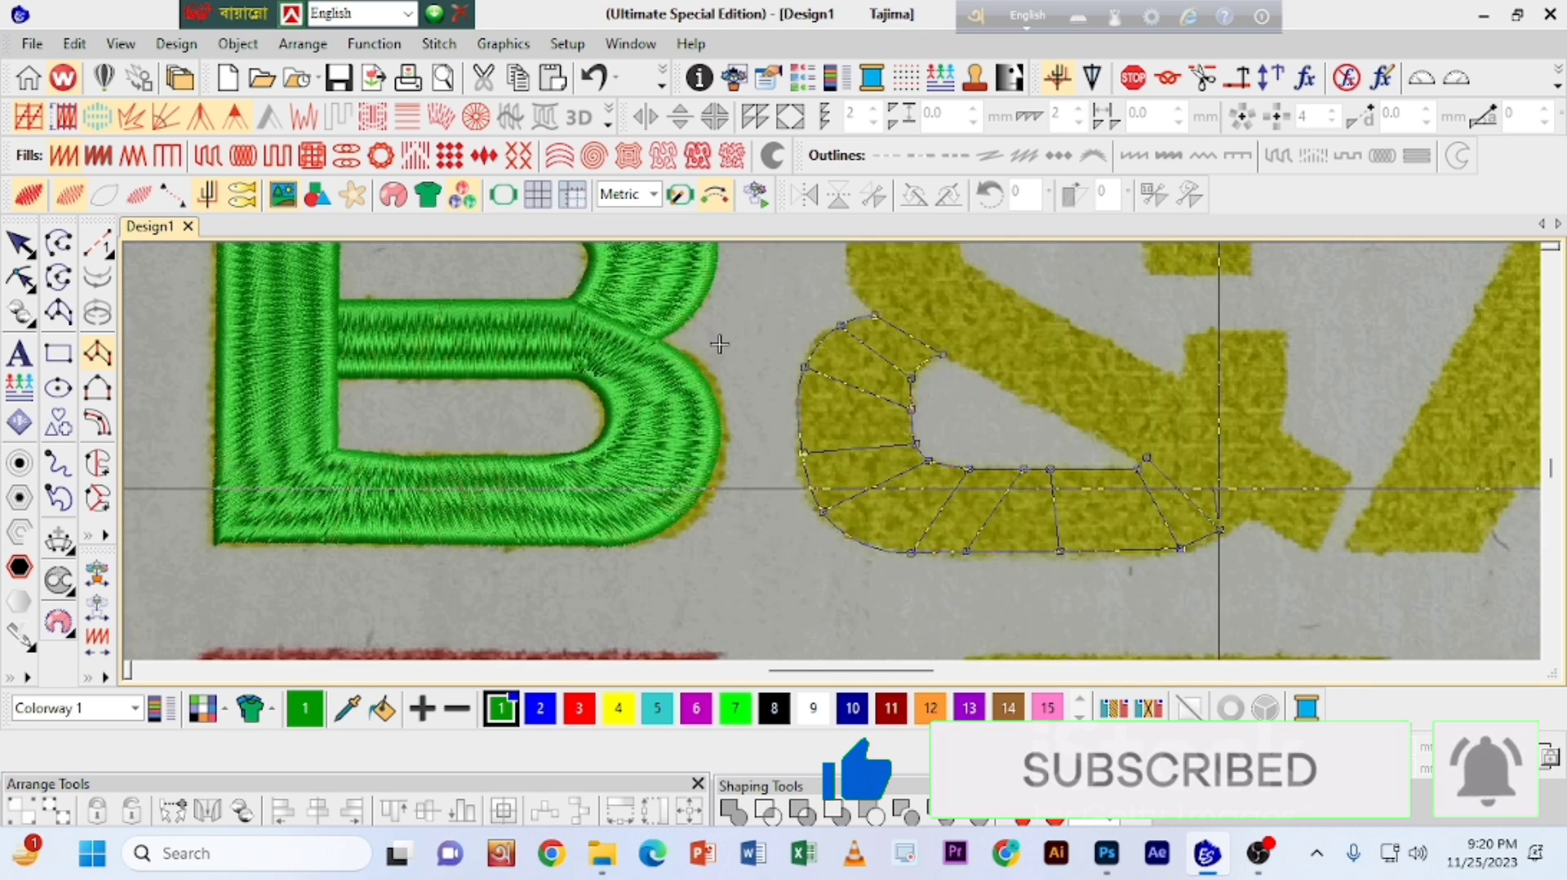
key("Return")
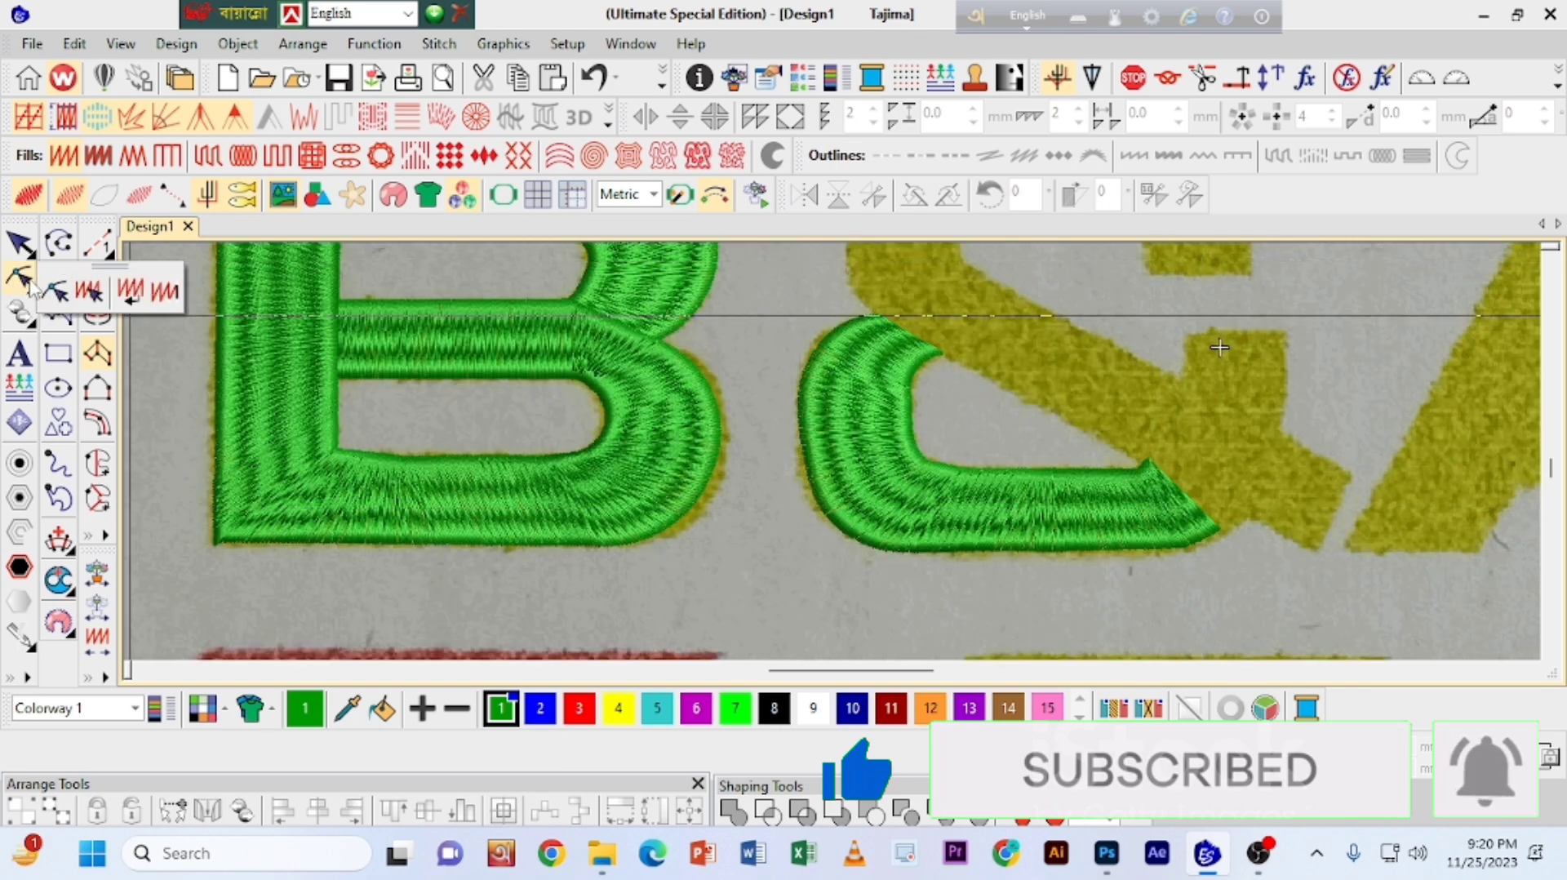
left_click(33, 279)
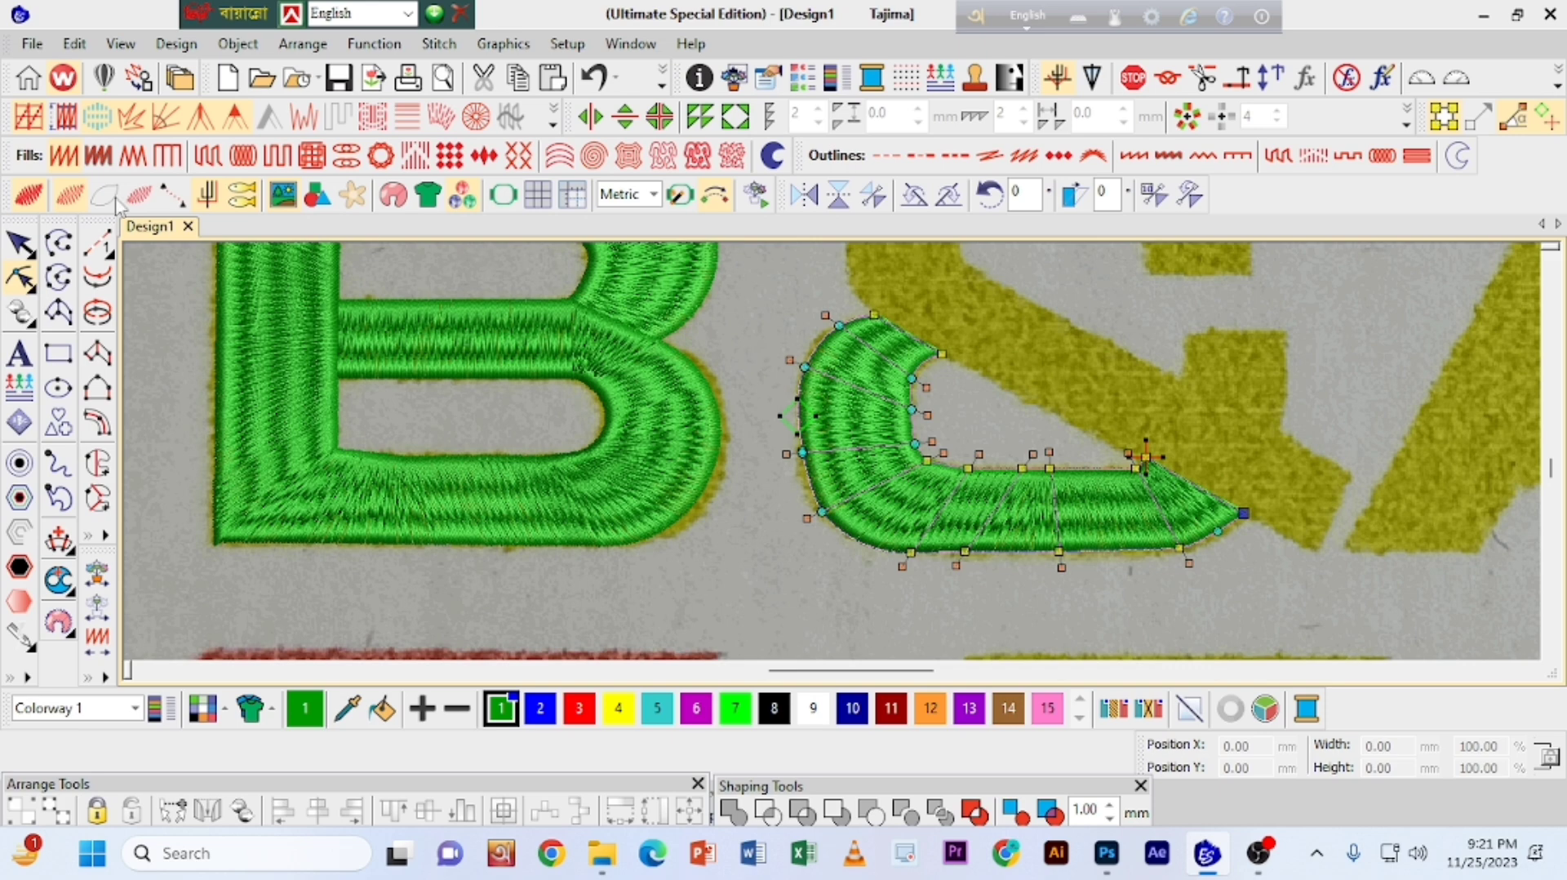
left_click(28, 253)
Step: Digitize the ampersand's short right-hand stem as a satin column from its flat top down to the diagonal bar
key("space")
left_click(1187, 336)
left_click(1188, 352)
left_click(1283, 330)
left_click(1283, 367)
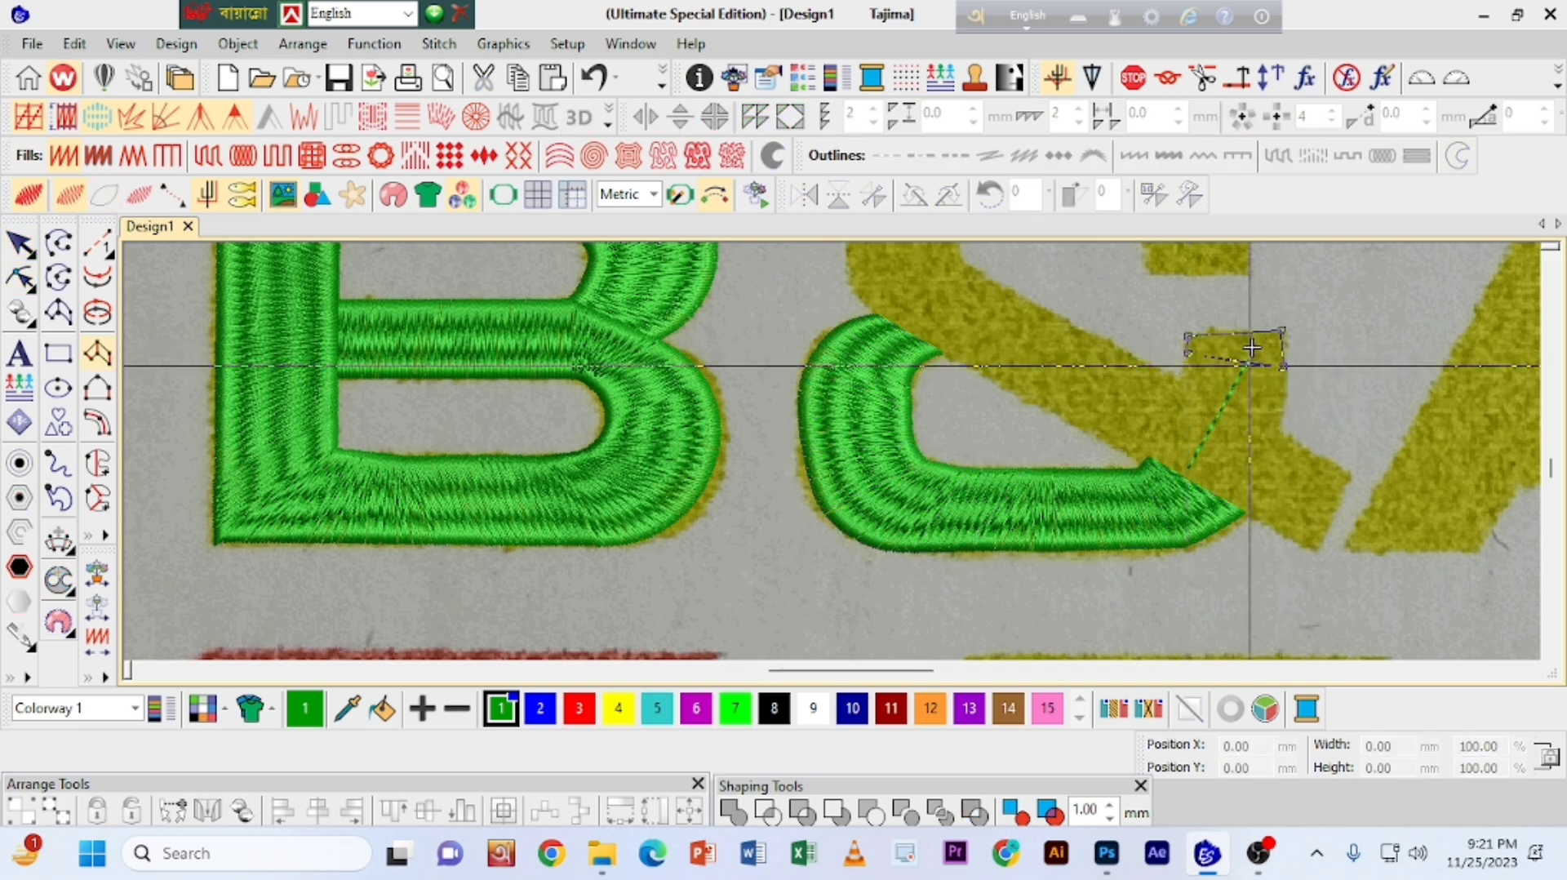
left_click(1177, 382)
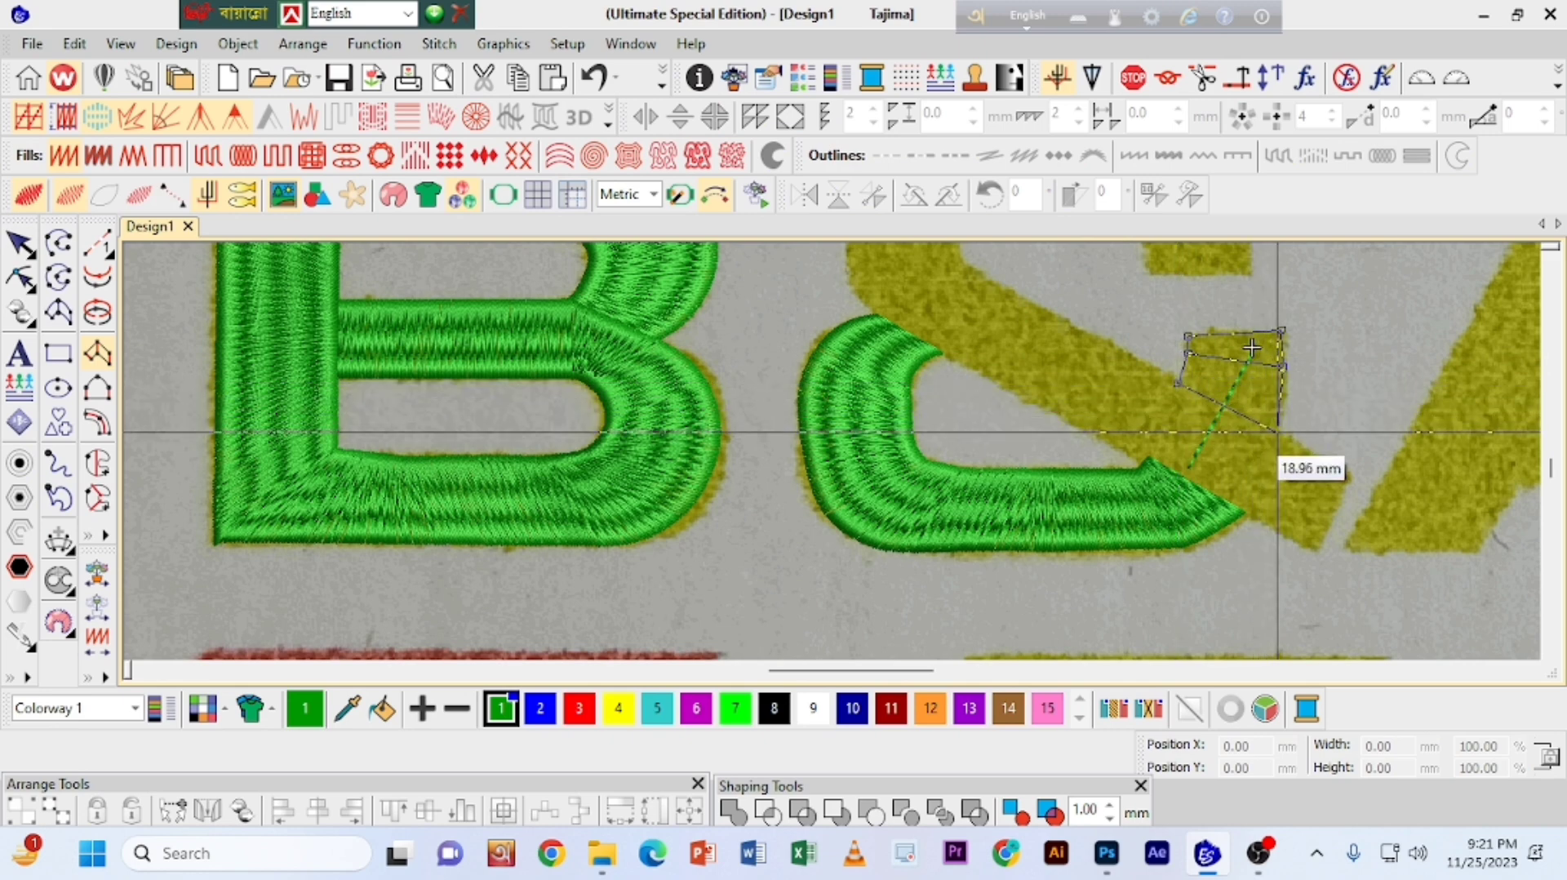
key("Return")
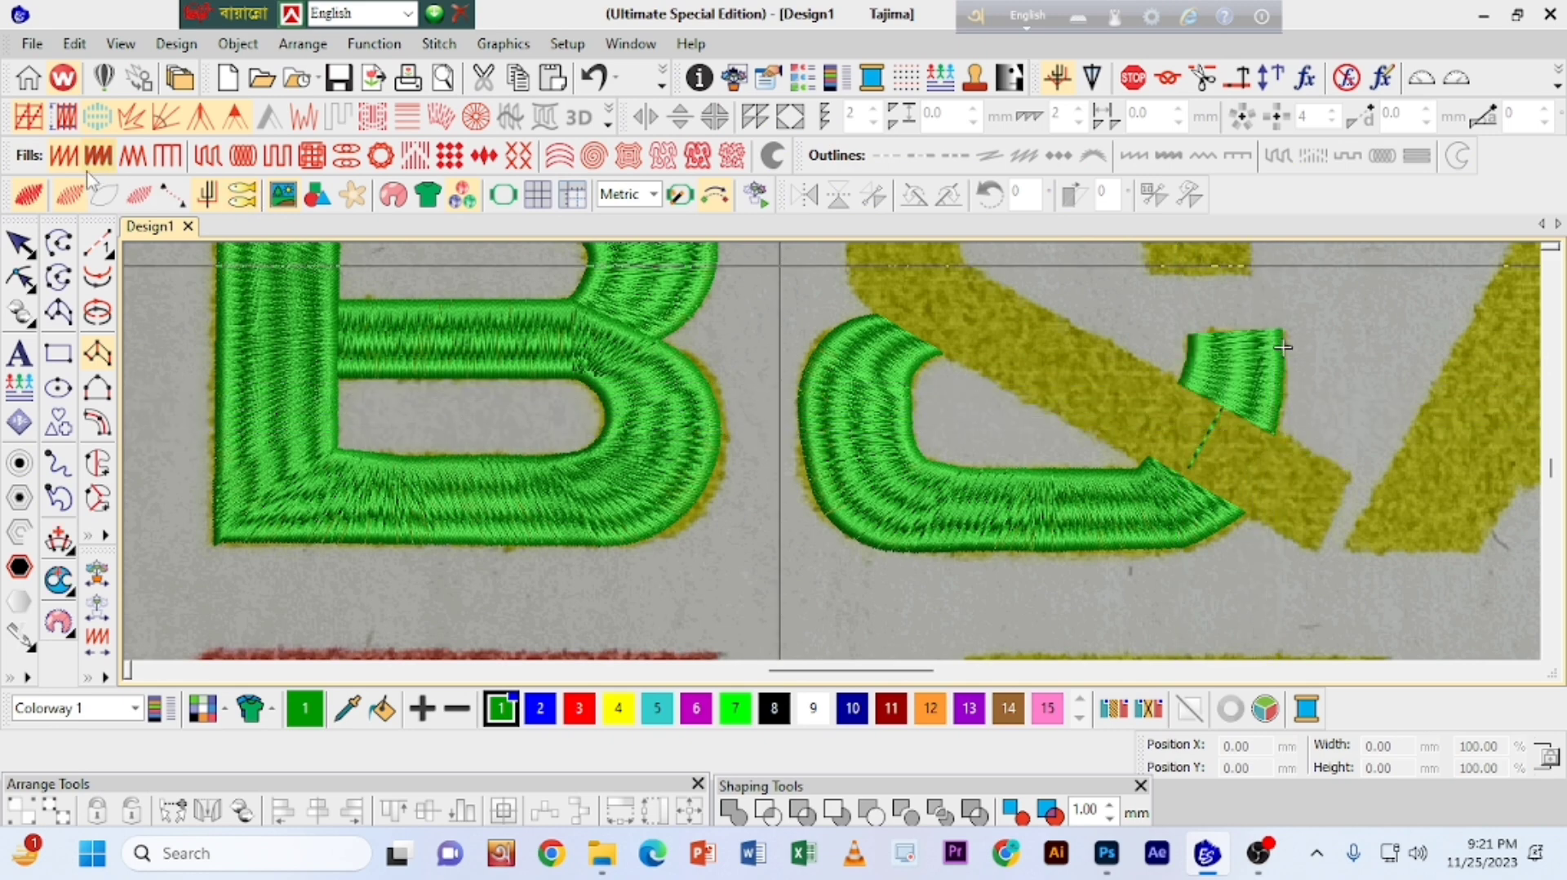
Step: Digitize a connecting run line from the short stem up the diagonal bar and around the upper loop to its open end
left_click(101, 246)
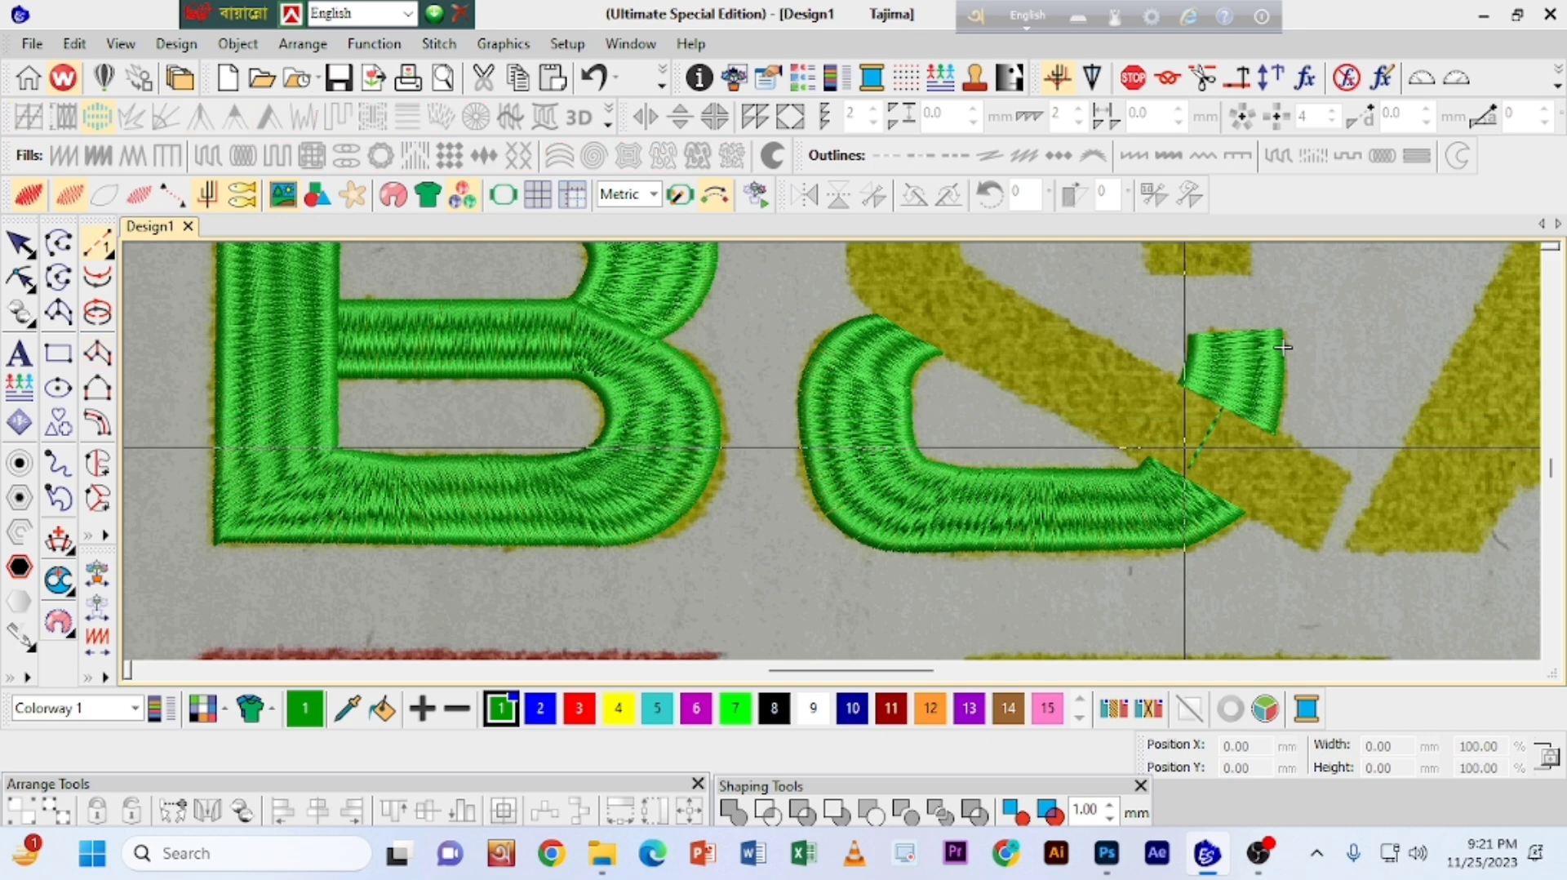
left_click(1101, 390)
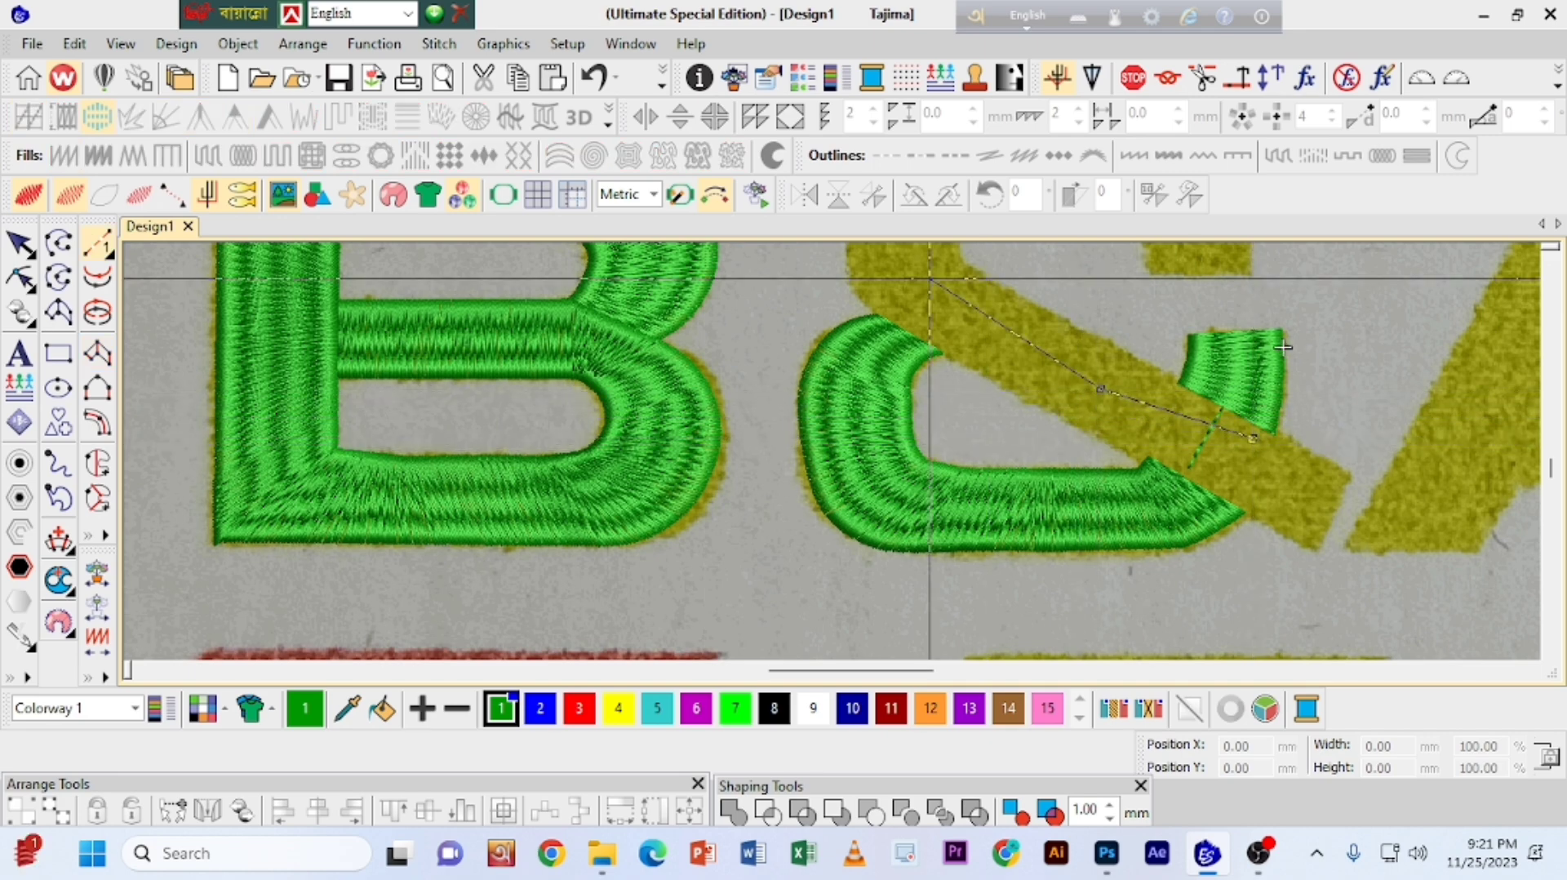
left_click(914, 275)
left_click(875, 308)
left_click(931, 268)
left_click(1139, 280)
left_click(1153, 339)
key("Return")
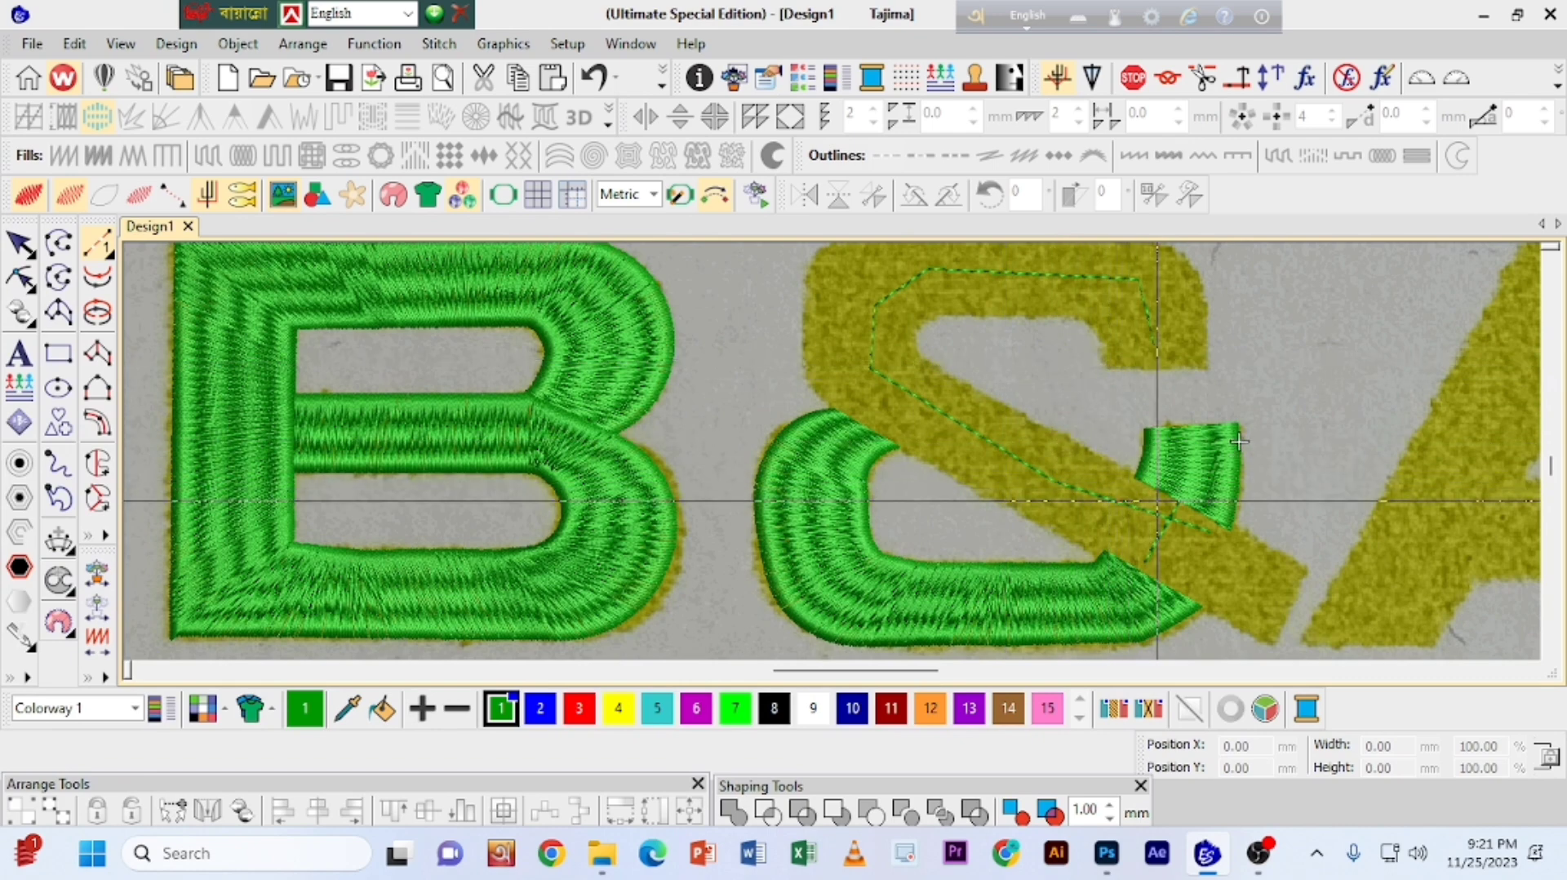
Step: Start a satin column at the open end of the ampersand's upper loop, placing point pairs around the right curve and along the top
left_click(97, 354)
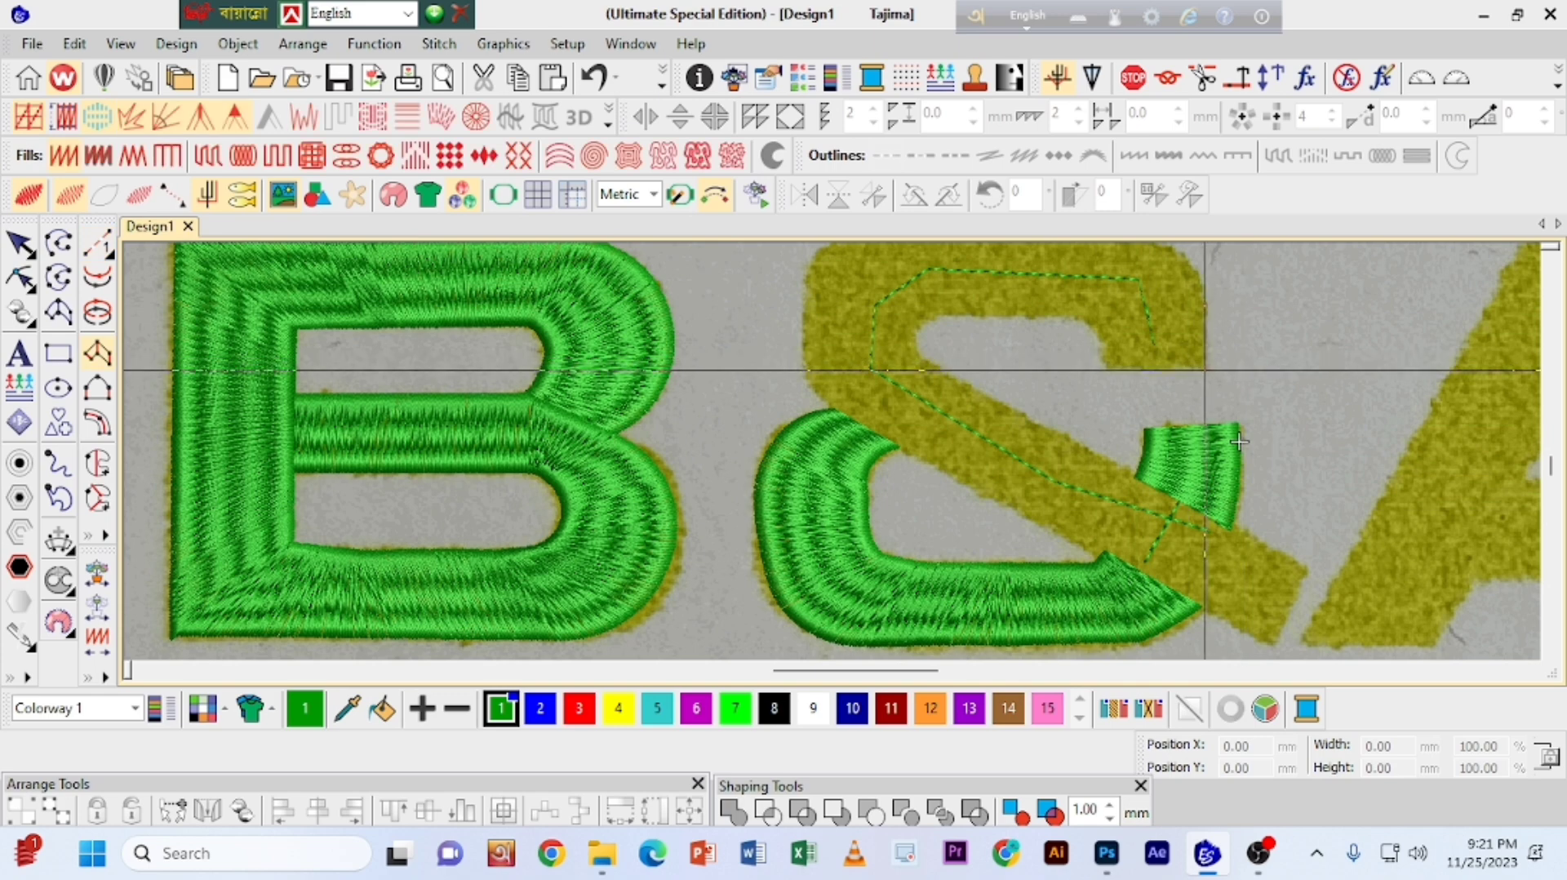
left_click(1206, 290)
left_click(1208, 367)
left_click(1112, 369)
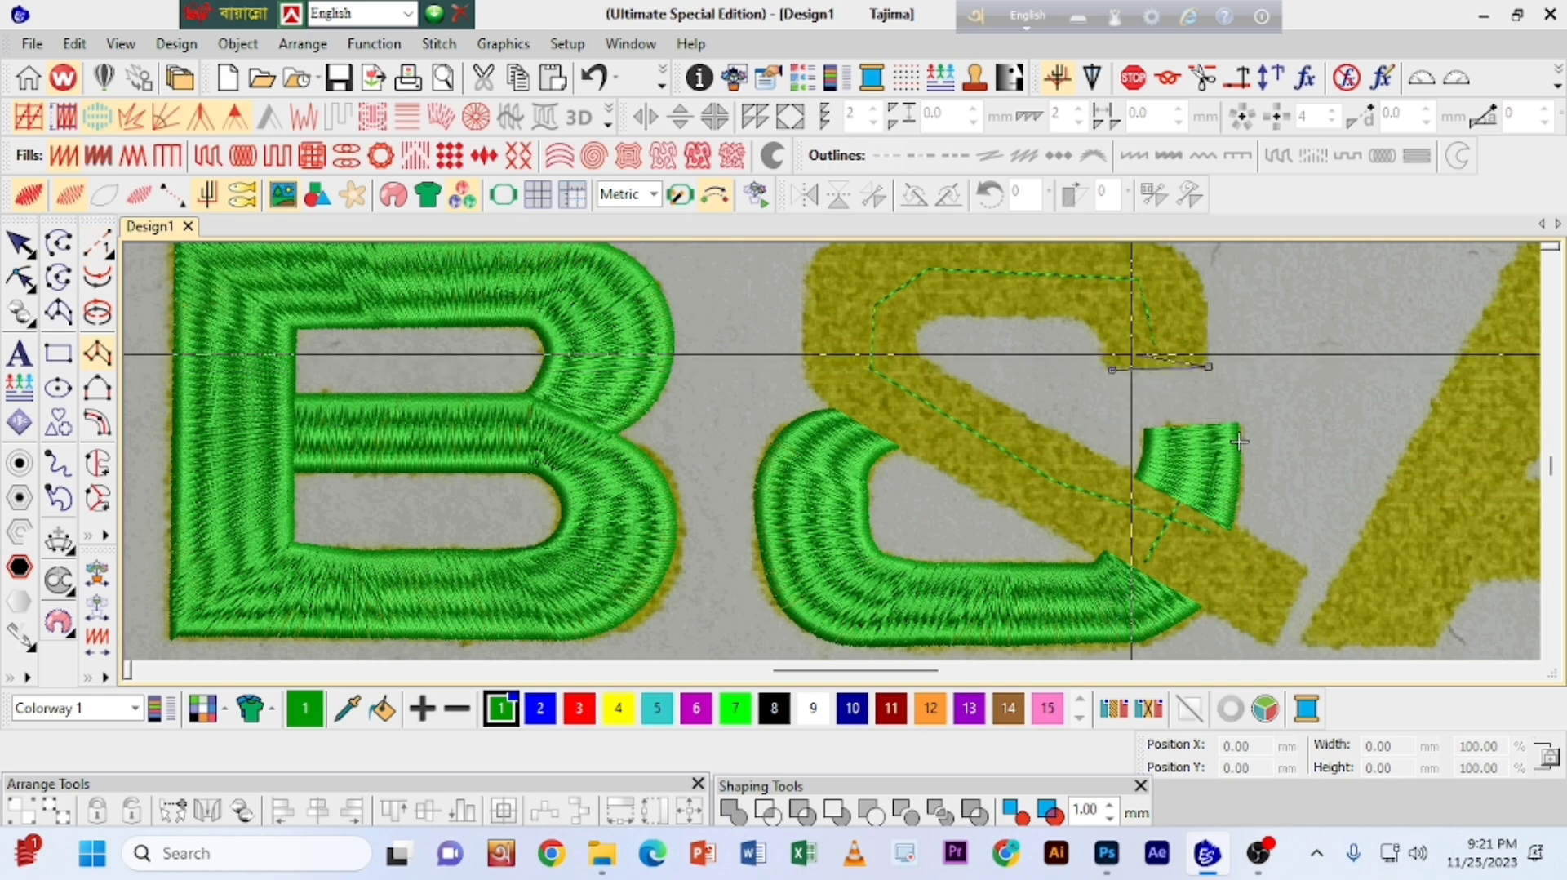
right_click(1097, 327)
right_click(1177, 249)
right_click(925, 417)
left_click(951, 331)
left_click(918, 410)
left_click(889, 329)
left_click(880, 407)
left_click(797, 329)
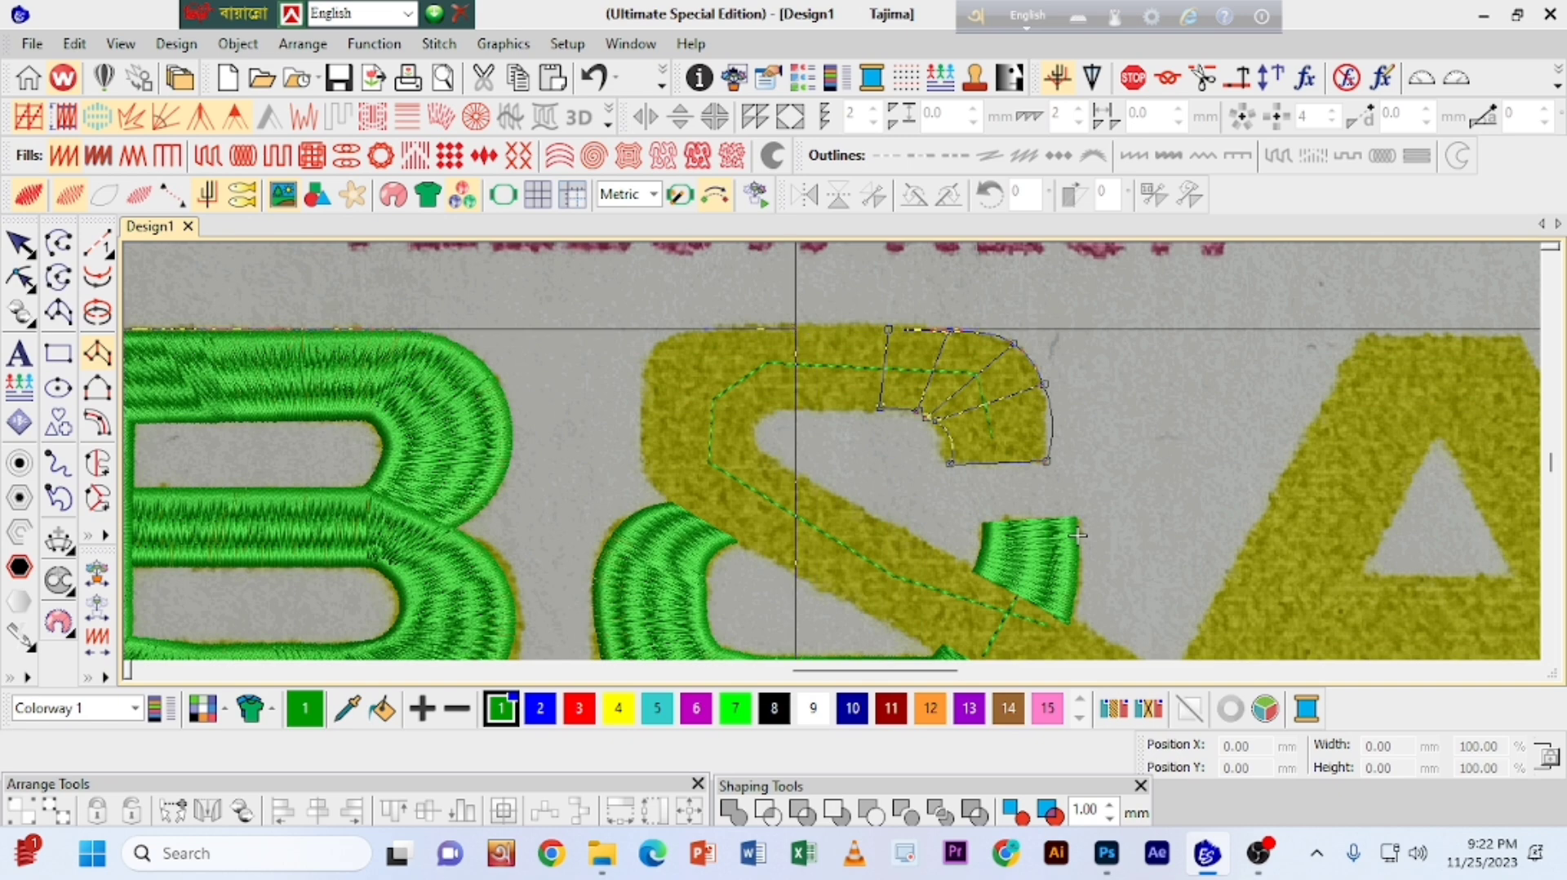
Step: Continue the column around the upper loop's left curve and down the diagonal bar to its lower end, and generate the stitches
left_click(777, 406)
right_click(643, 428)
right_click(753, 434)
left_click(684, 506)
left_click(759, 446)
left_click(757, 550)
left_click(805, 478)
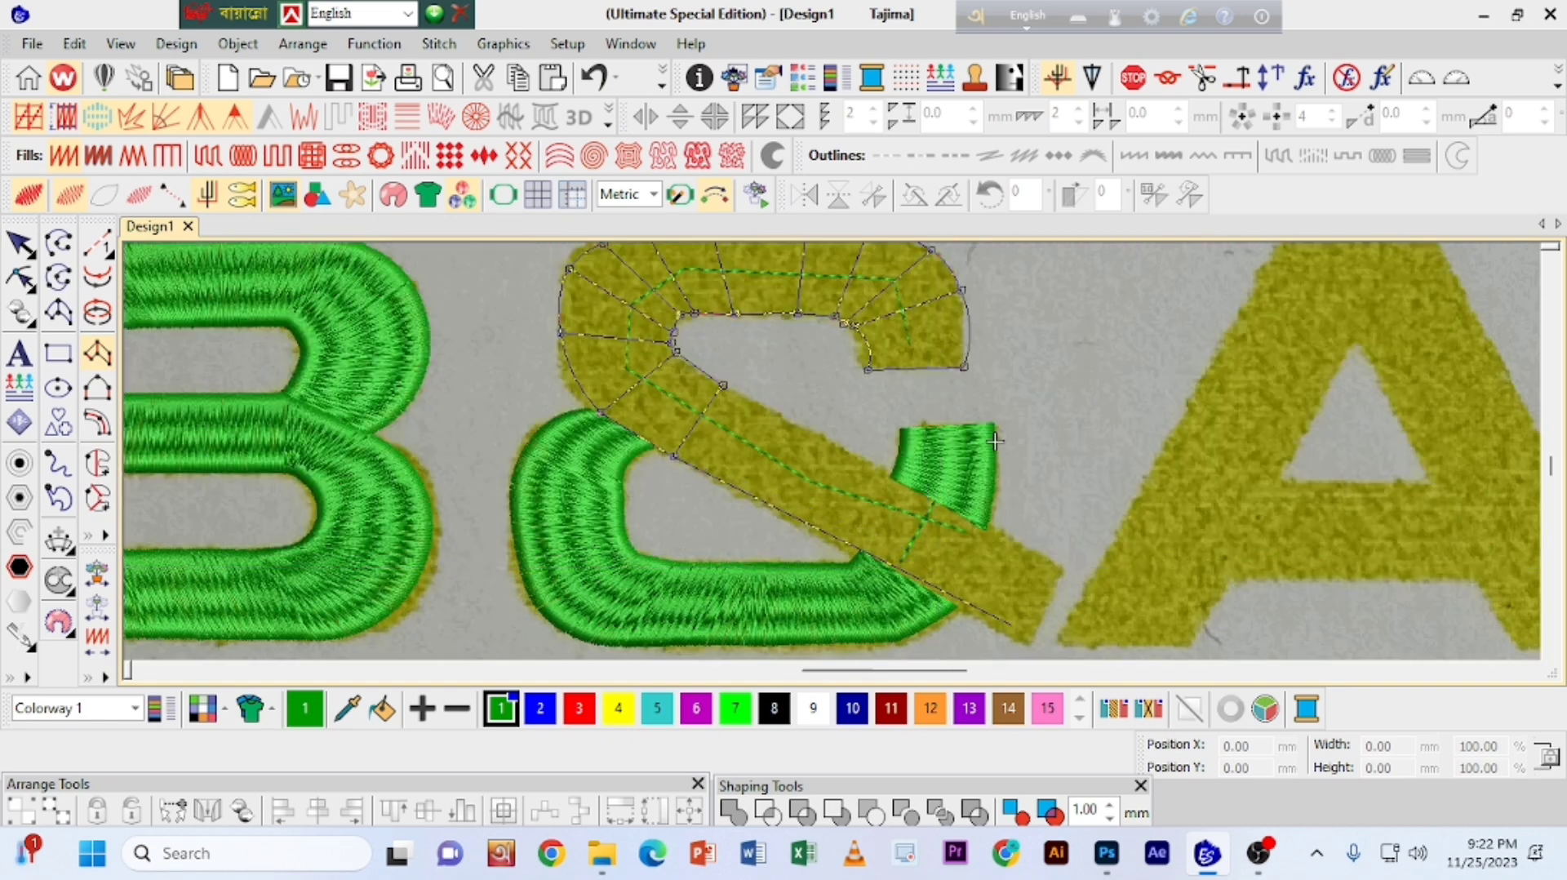
left_click(936, 553)
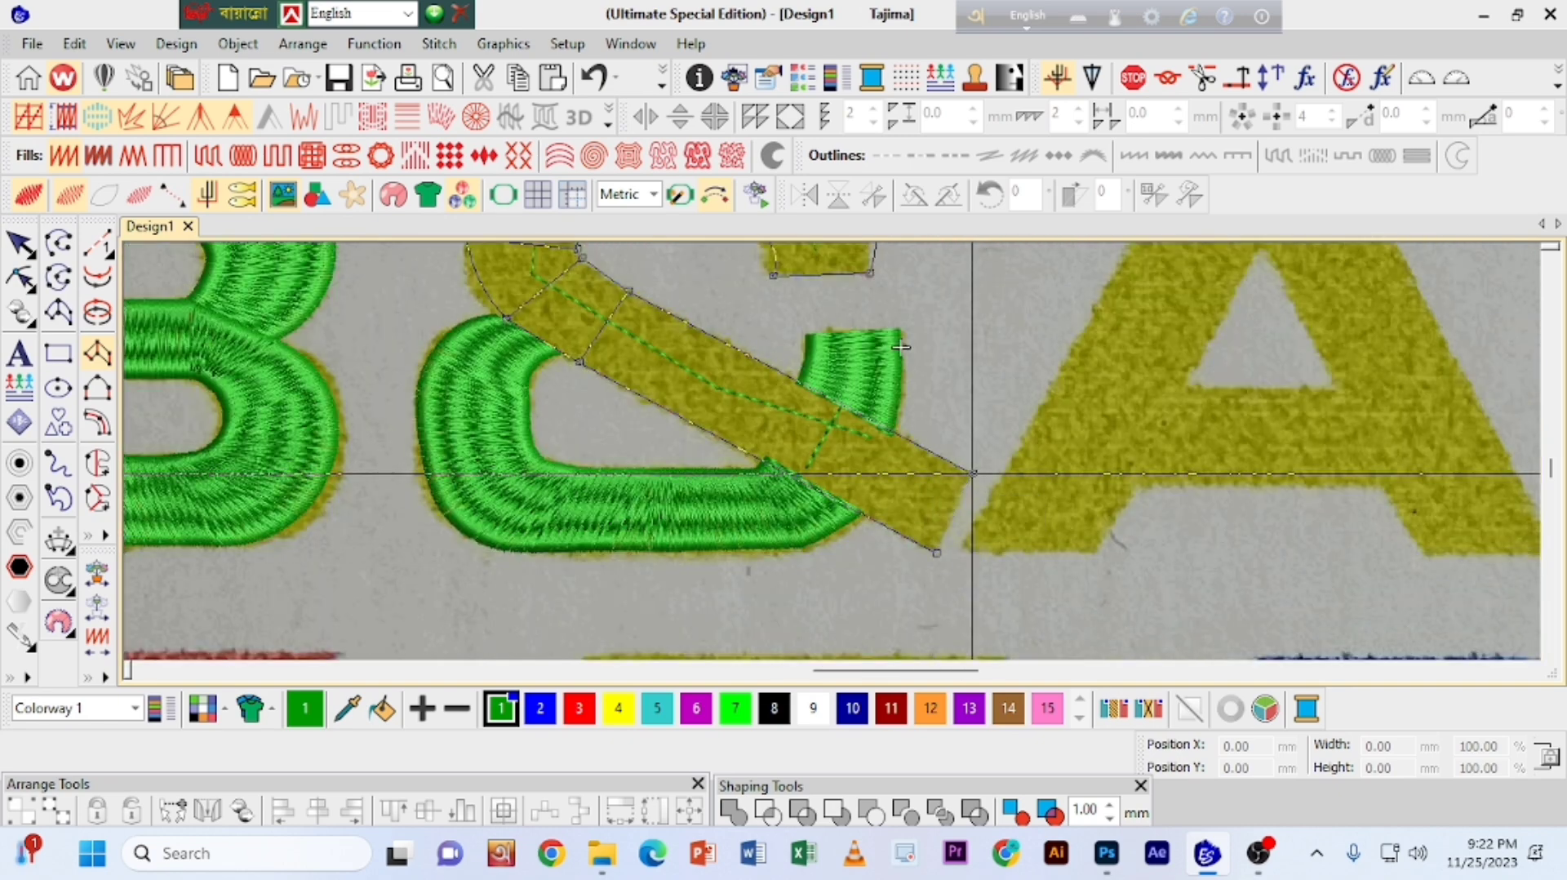
key("Return")
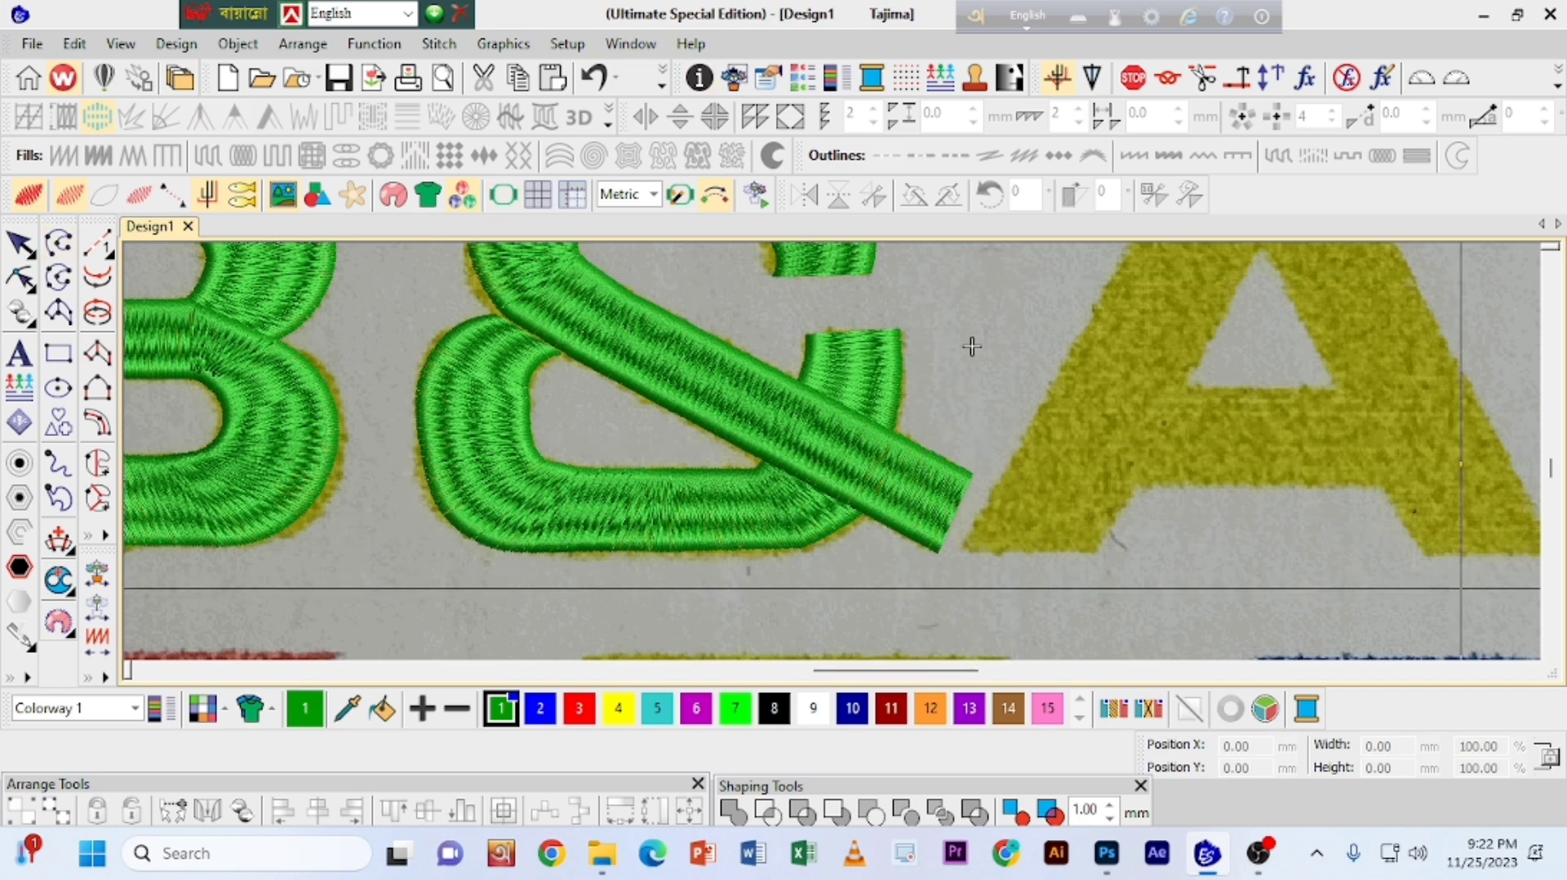
Step: Digitize the crossbar of the letter A as a satin column spanning between its two legs
left_click(1532, 671)
left_click(1532, 671)
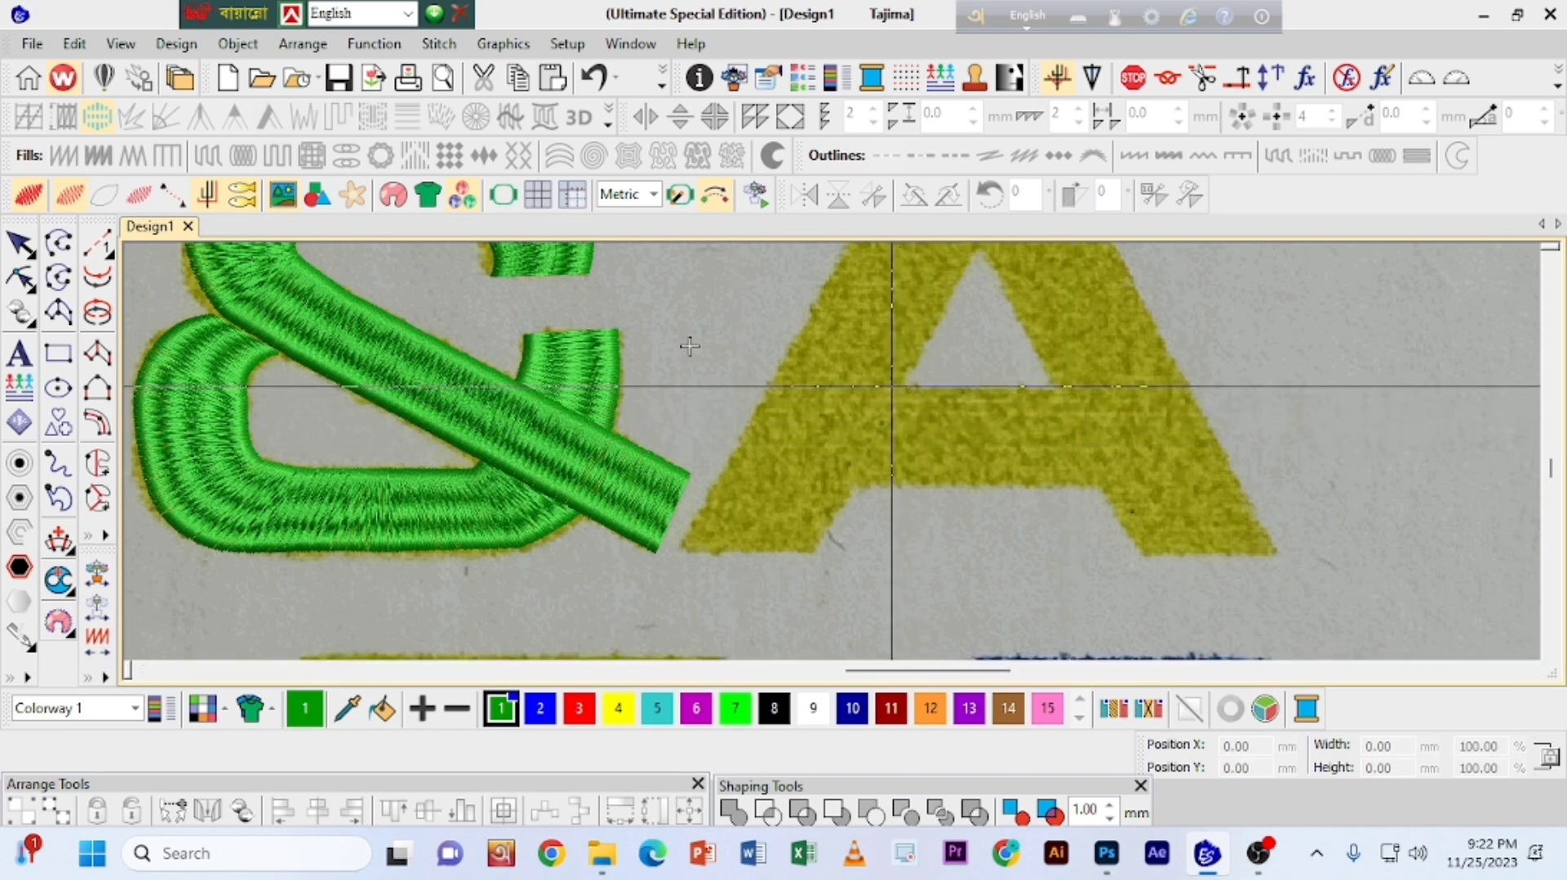
left_click(1550, 263)
left_click(1551, 263)
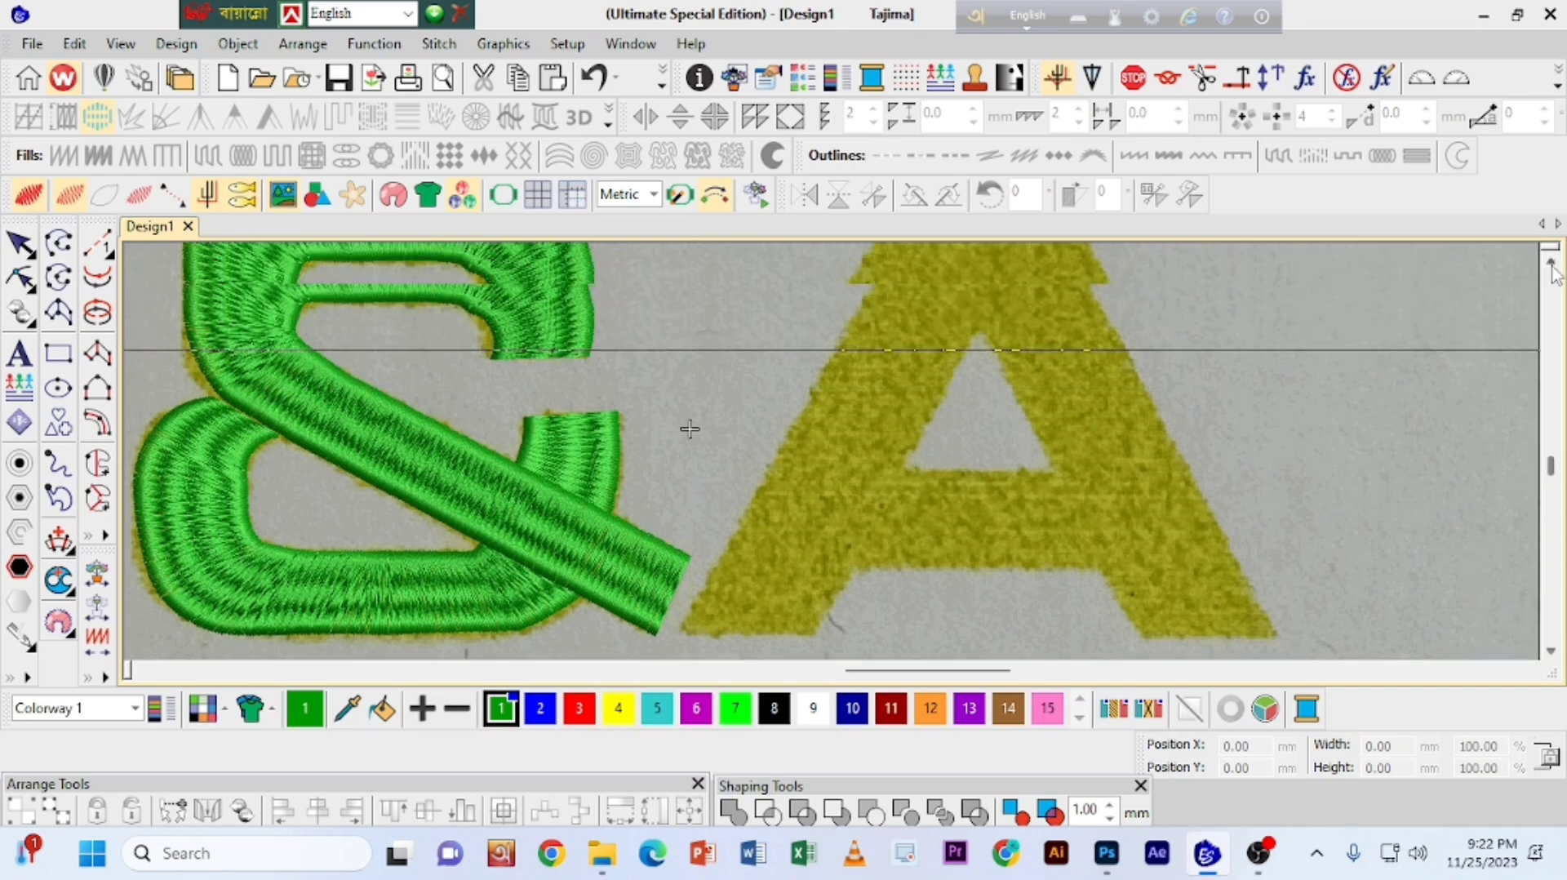
left_click(1551, 262)
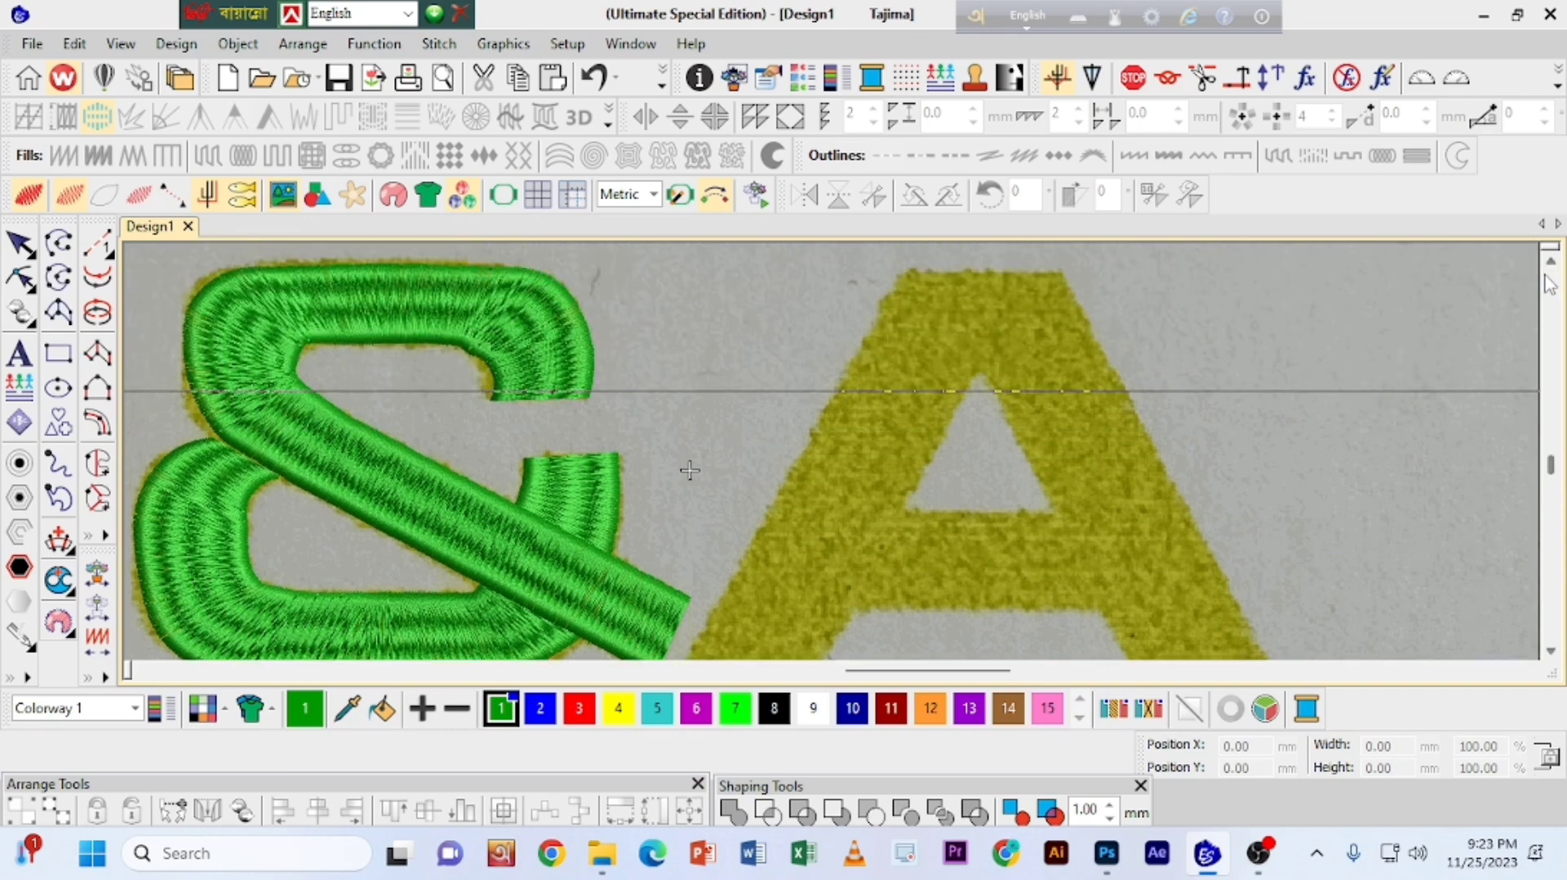
scroll(759, 459, "down", 1)
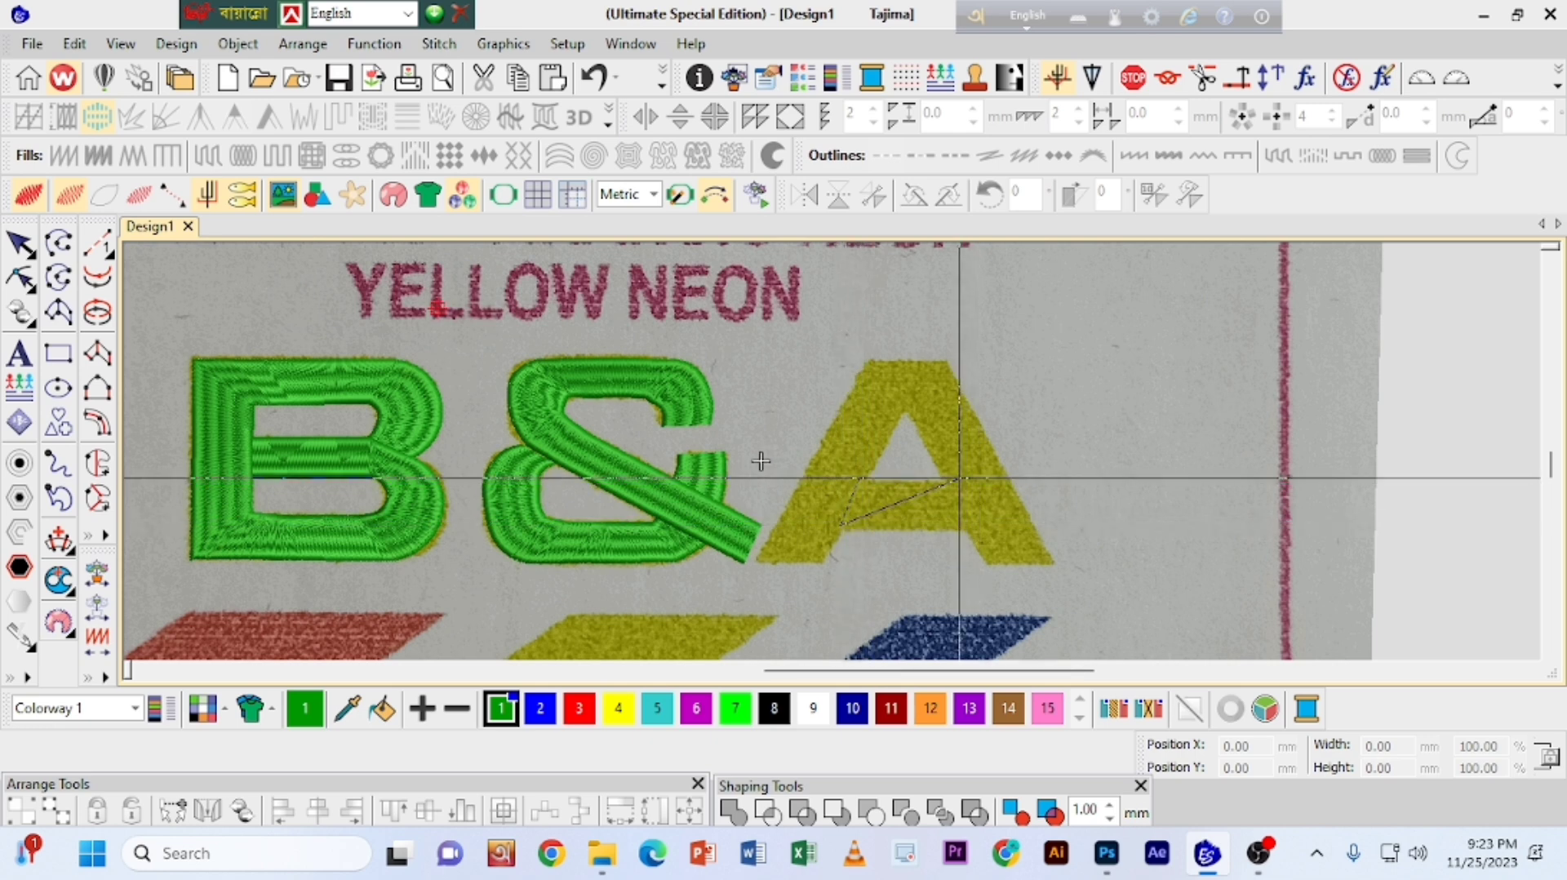
key("Escape")
left_click(862, 477)
left_click(837, 525)
left_click(957, 480)
left_click(971, 528)
key("Return")
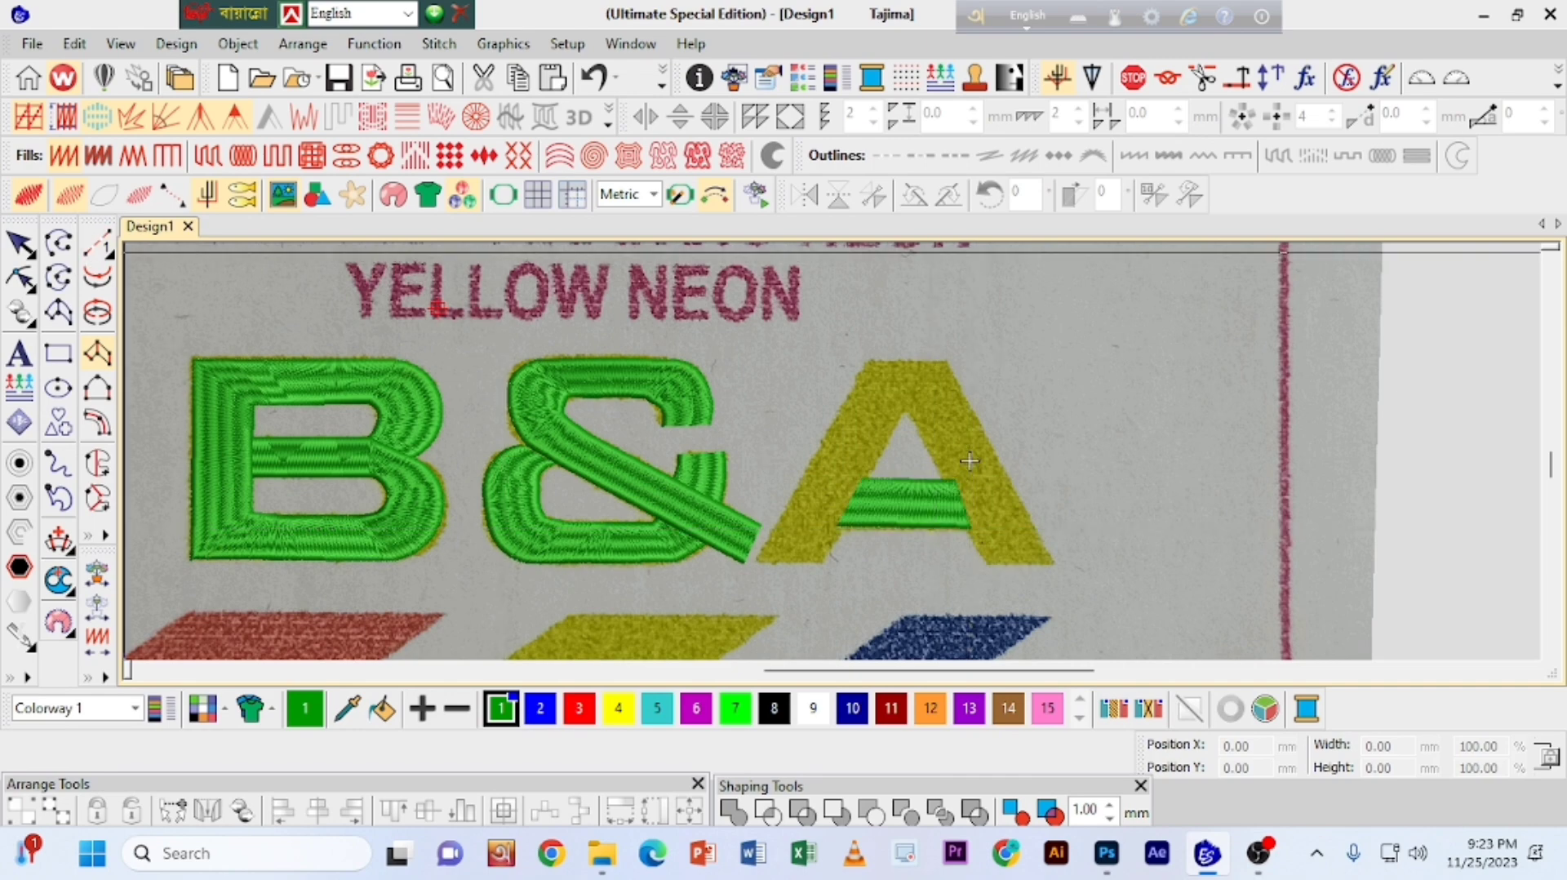
Step: Digitize a connecting run line from the A's crossbar down the right leg to its foot
left_click(97, 243)
left_click(1055, 561)
left_click(989, 565)
left_click(977, 493)
left_click(1027, 555)
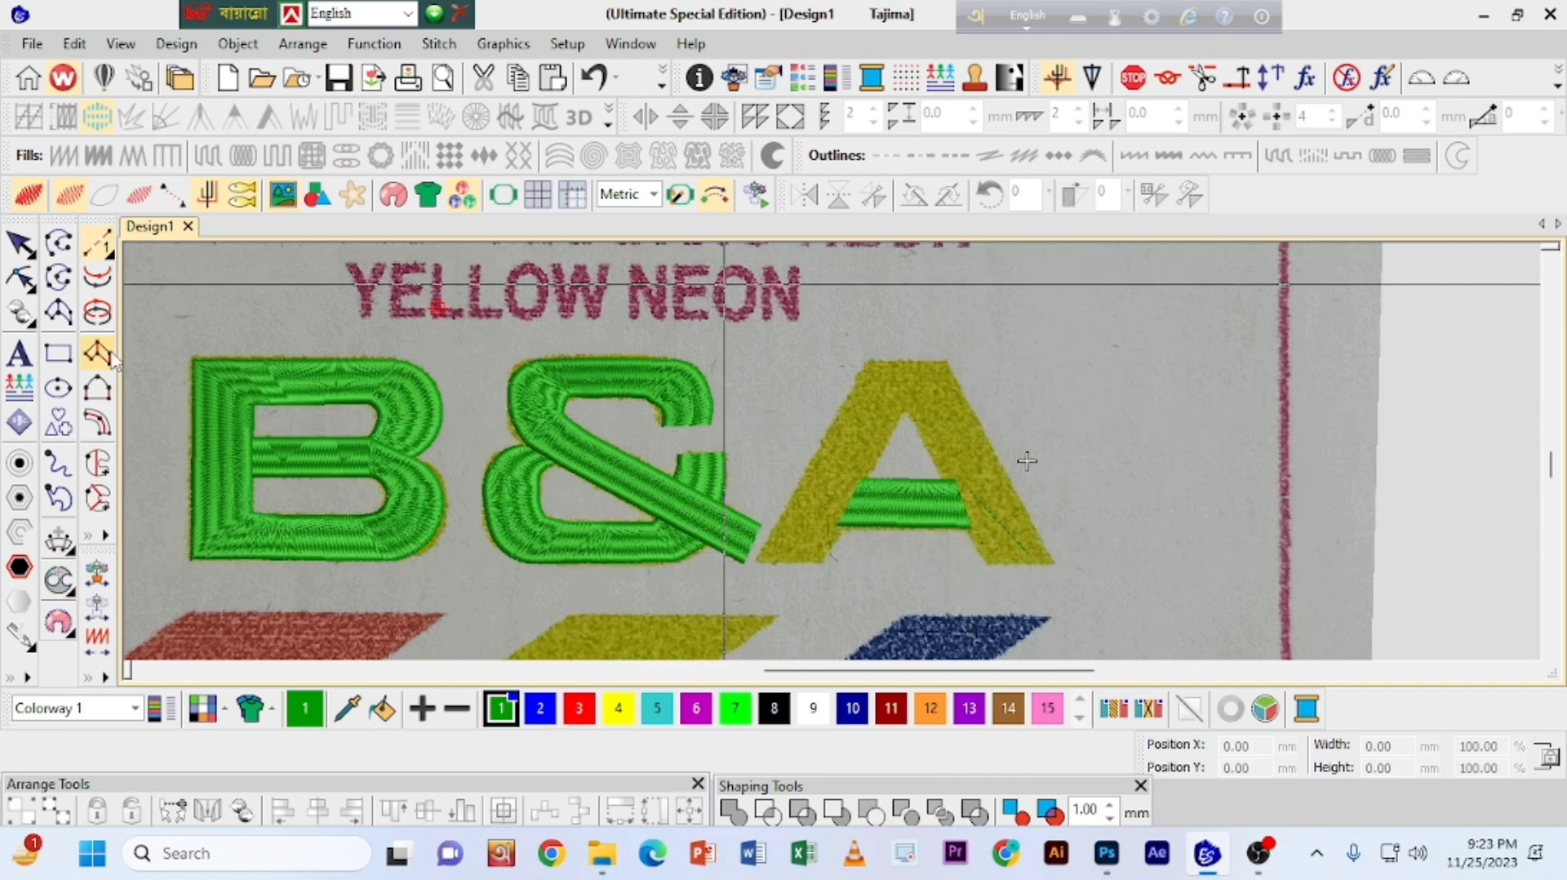
left_click(98, 354)
left_click(1055, 564)
left_click(949, 361)
key("Escape")
Step: Digitize the A's legs as satin stitching, placing point pairs from the right foot up to the apex and down to the left foot
left_click(1052, 564)
left_click(988, 564)
left_click(950, 362)
left_click(892, 362)
left_click(919, 365)
left_click(867, 362)
left_click(900, 422)
left_click(847, 405)
left_click(821, 563)
left_click(754, 561)
key("Return")
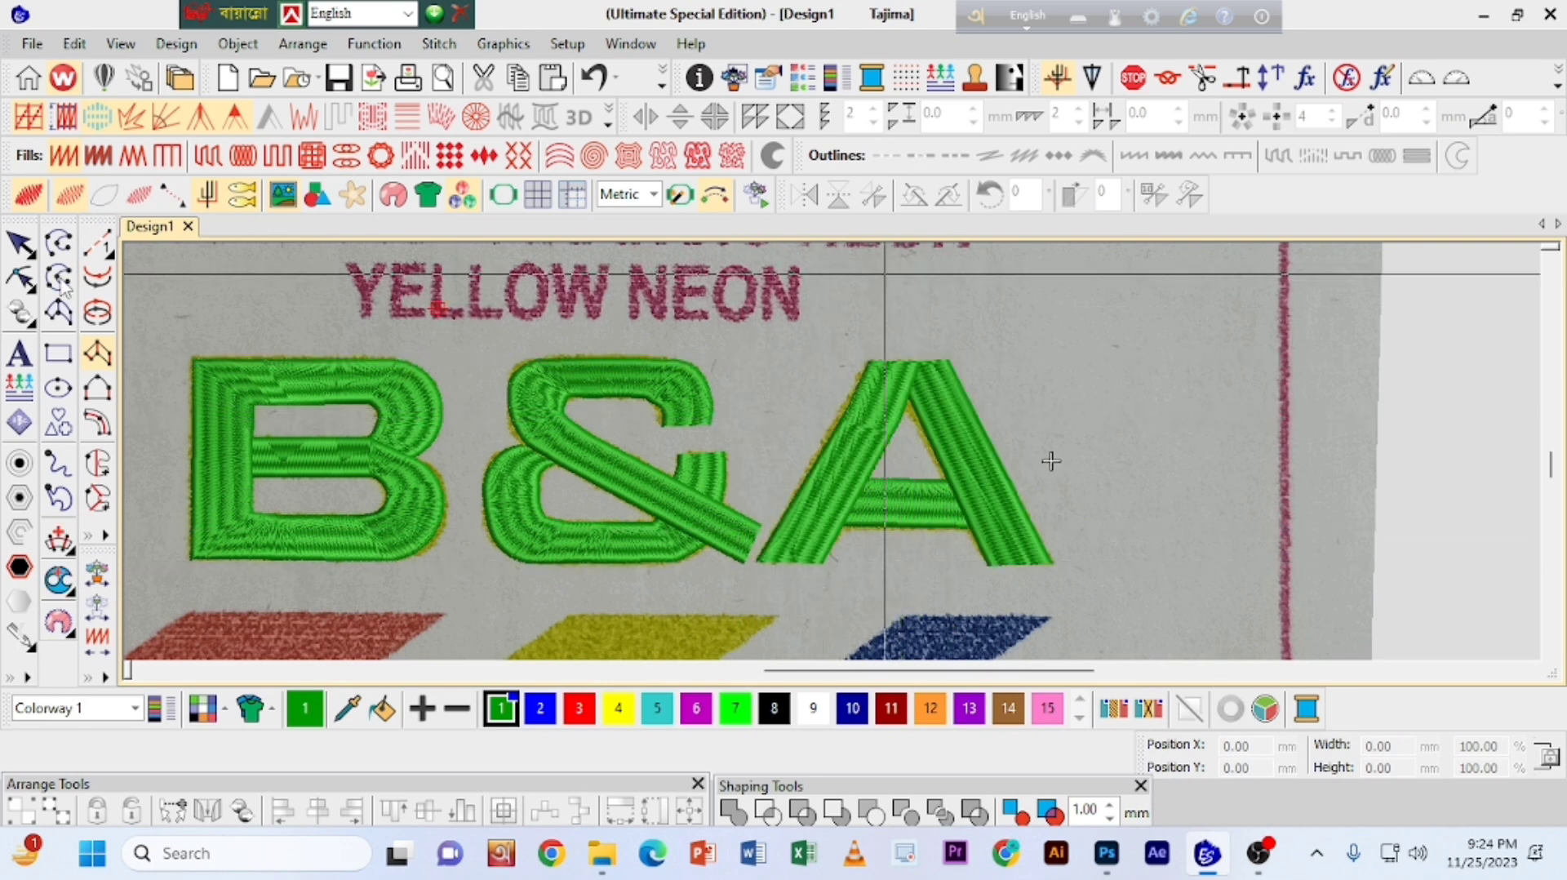
Step: Reshape the A's left leg by nudging the node on its outer edge slightly, and deselect the object
key("h")
left_click_drag(847, 405, 845, 405)
key("Escape")
left_click(1015, 330)
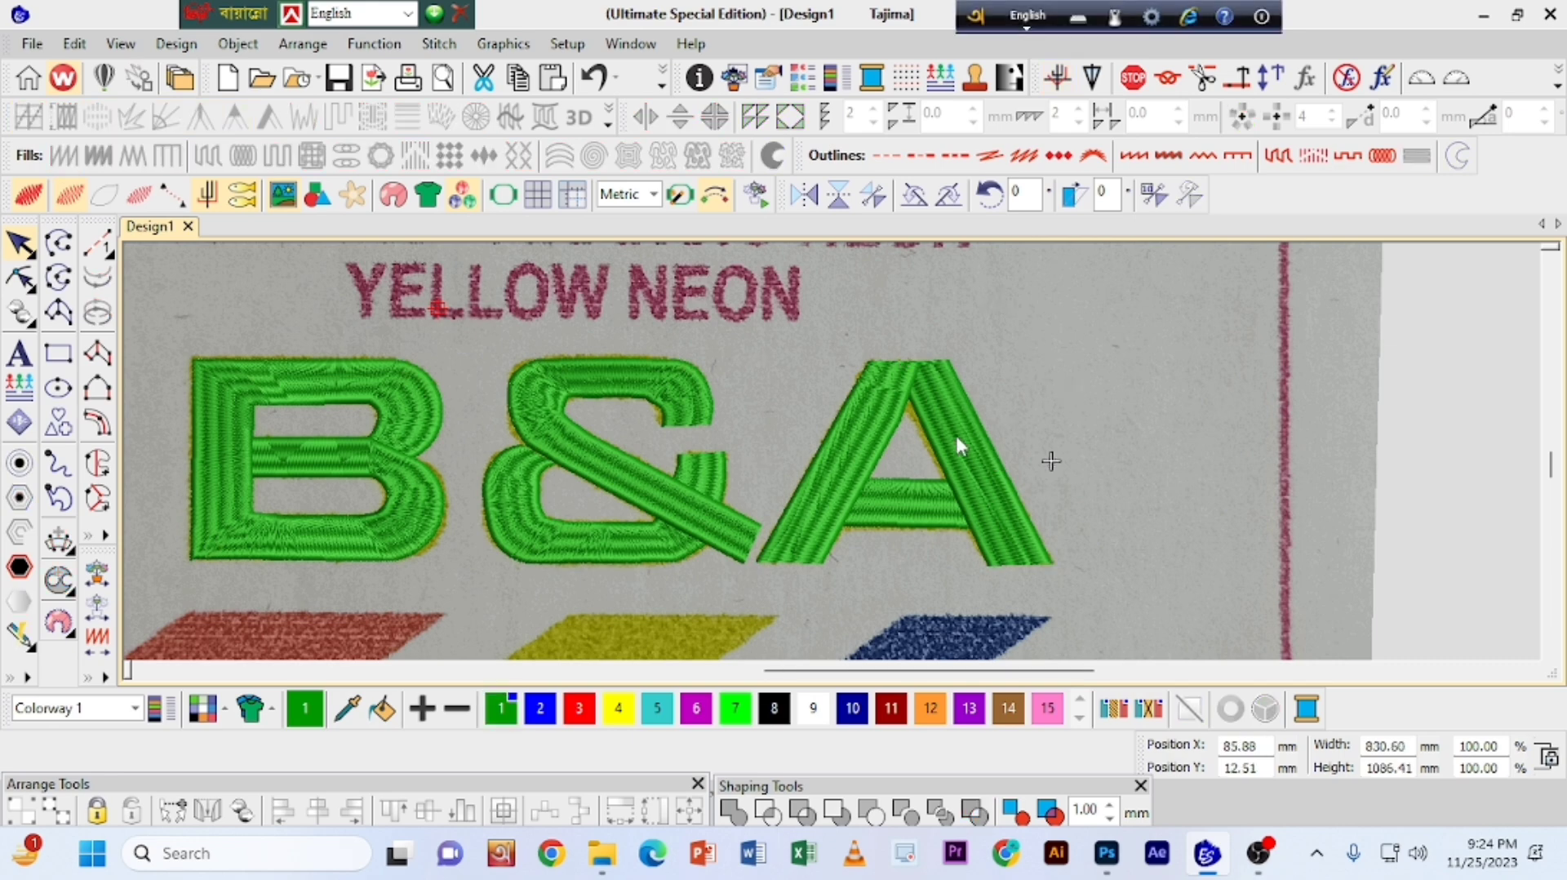
Step: Digitize the yellow parallelogram below the lettering as a satin column using its four corners
left_click(1553, 645)
left_click(1552, 645)
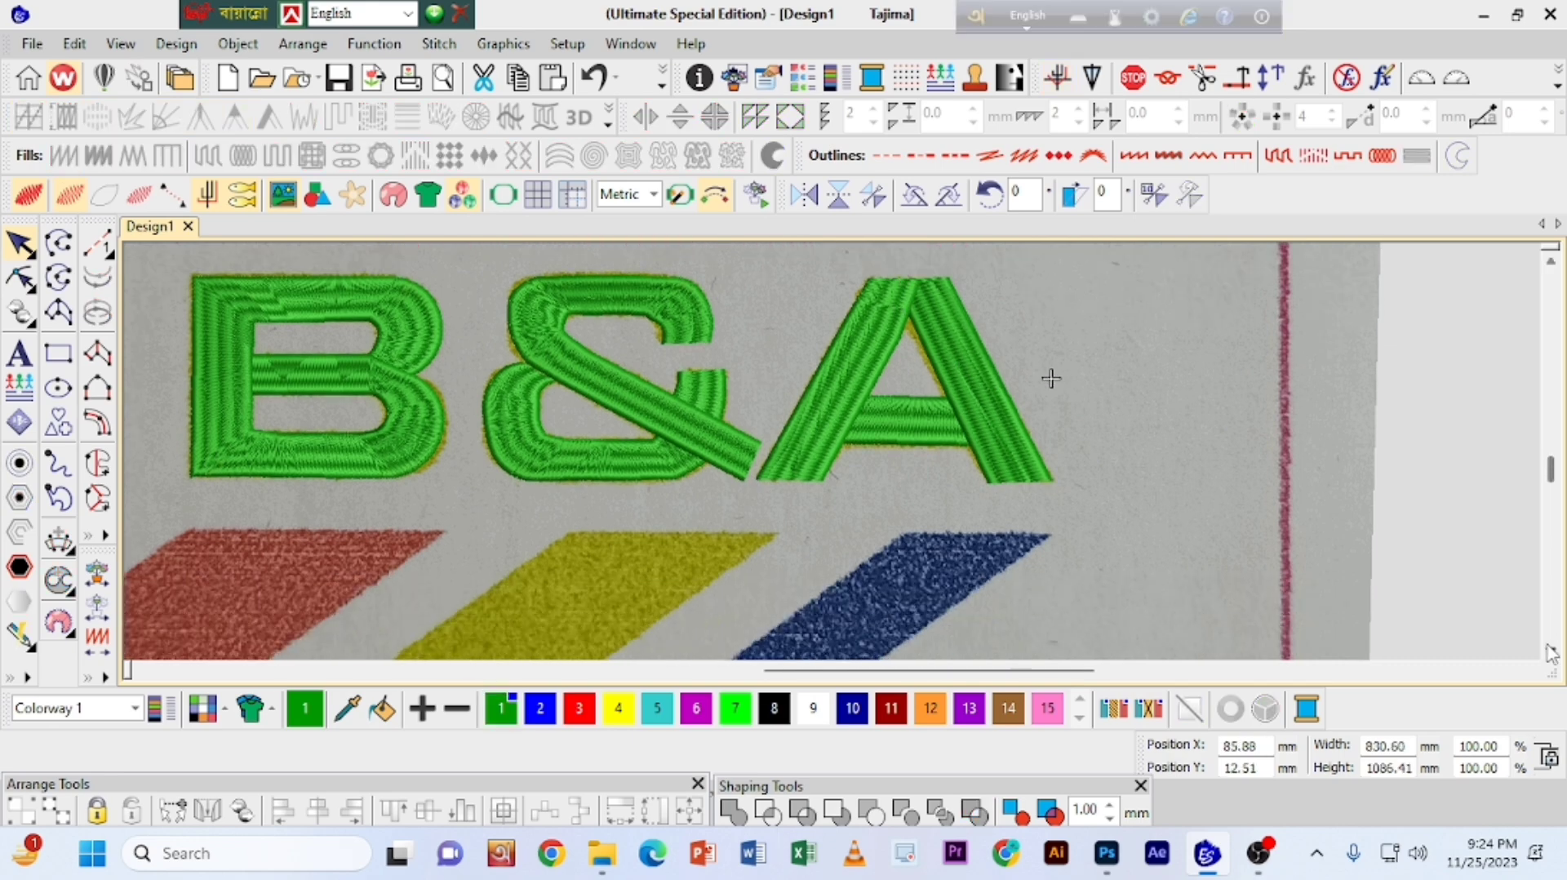
left_click(1553, 645)
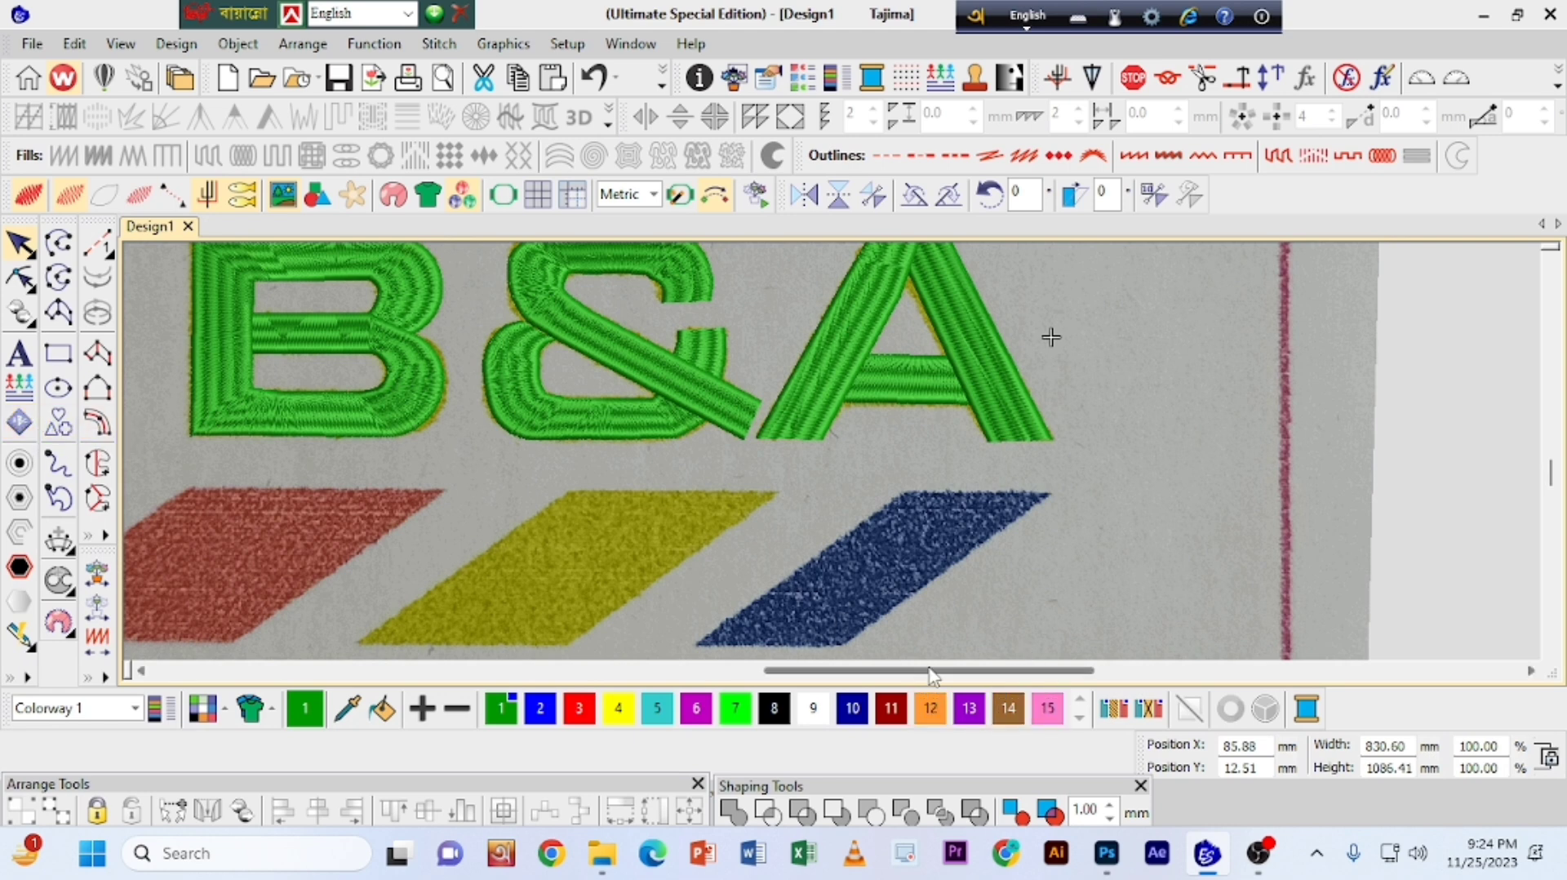
left_click_drag(935, 678, 902, 680)
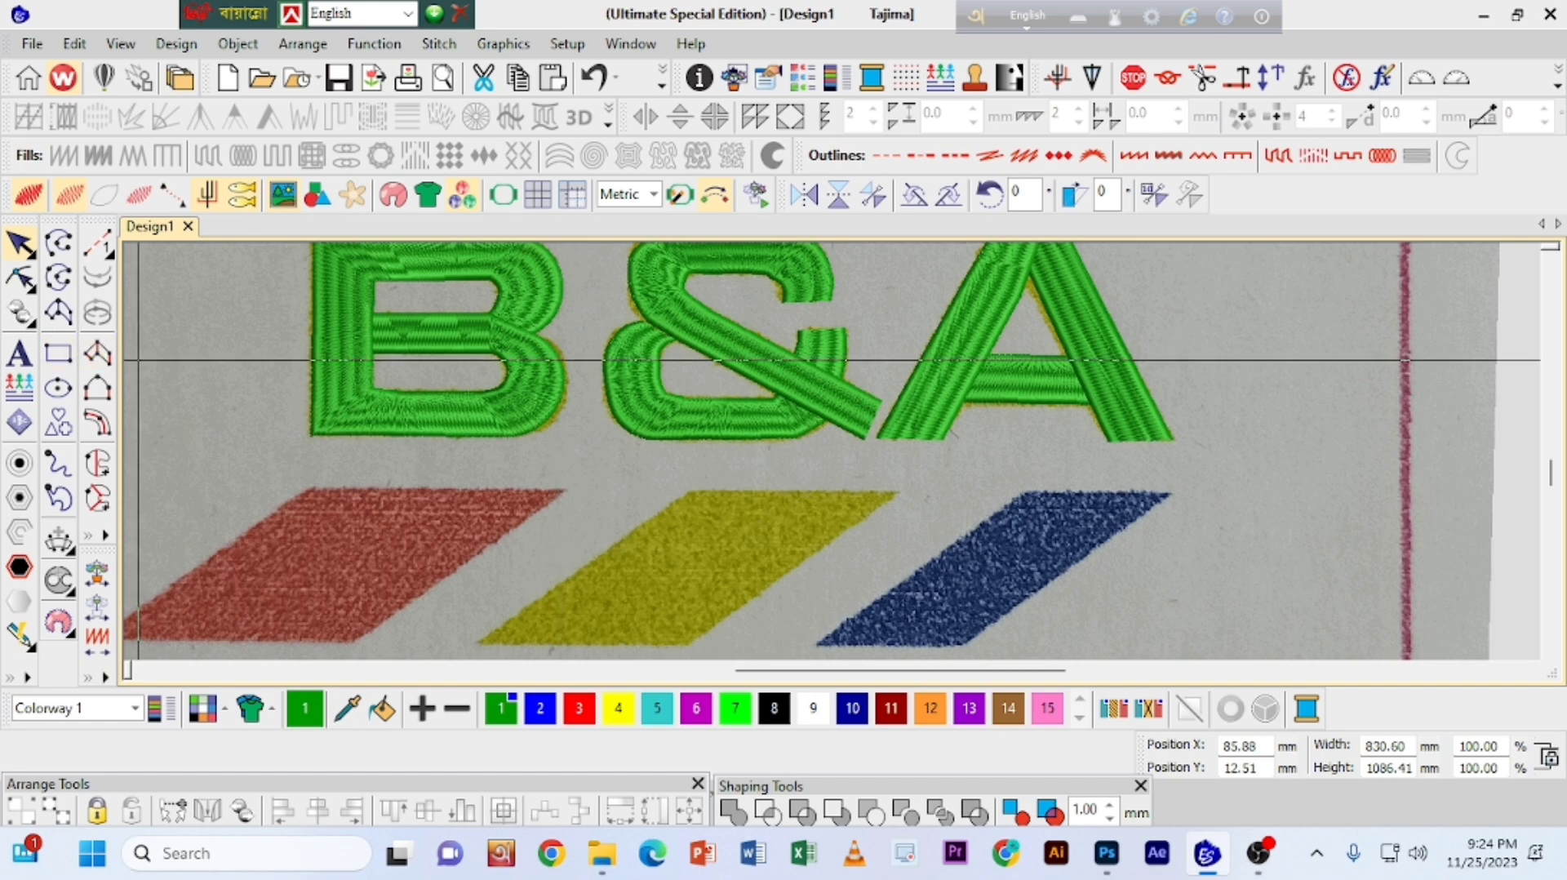
left_click(690, 491)
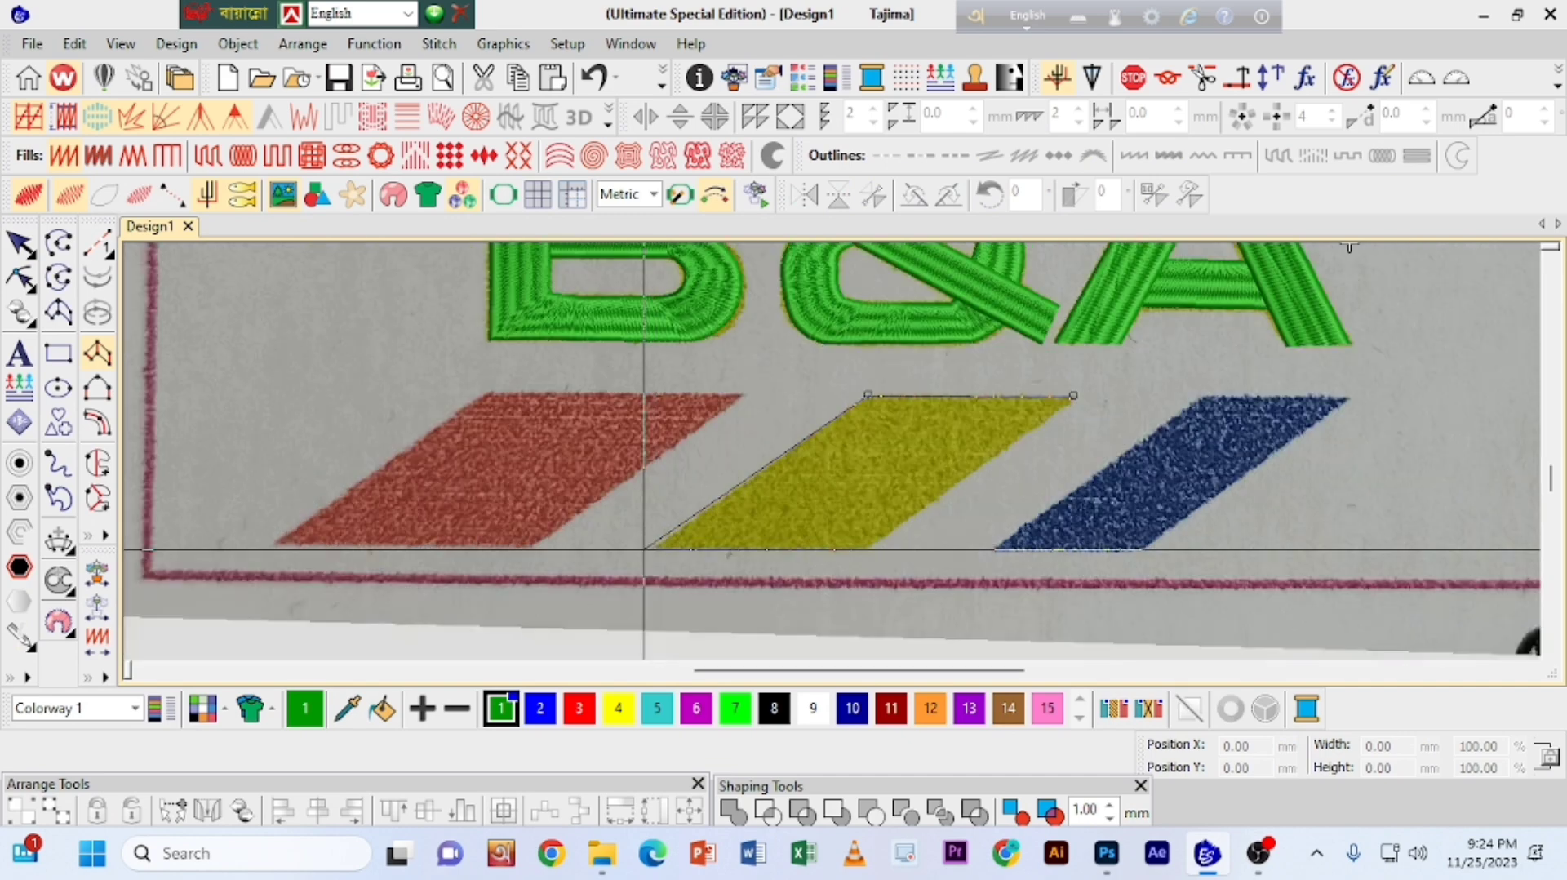
left_click(653, 549)
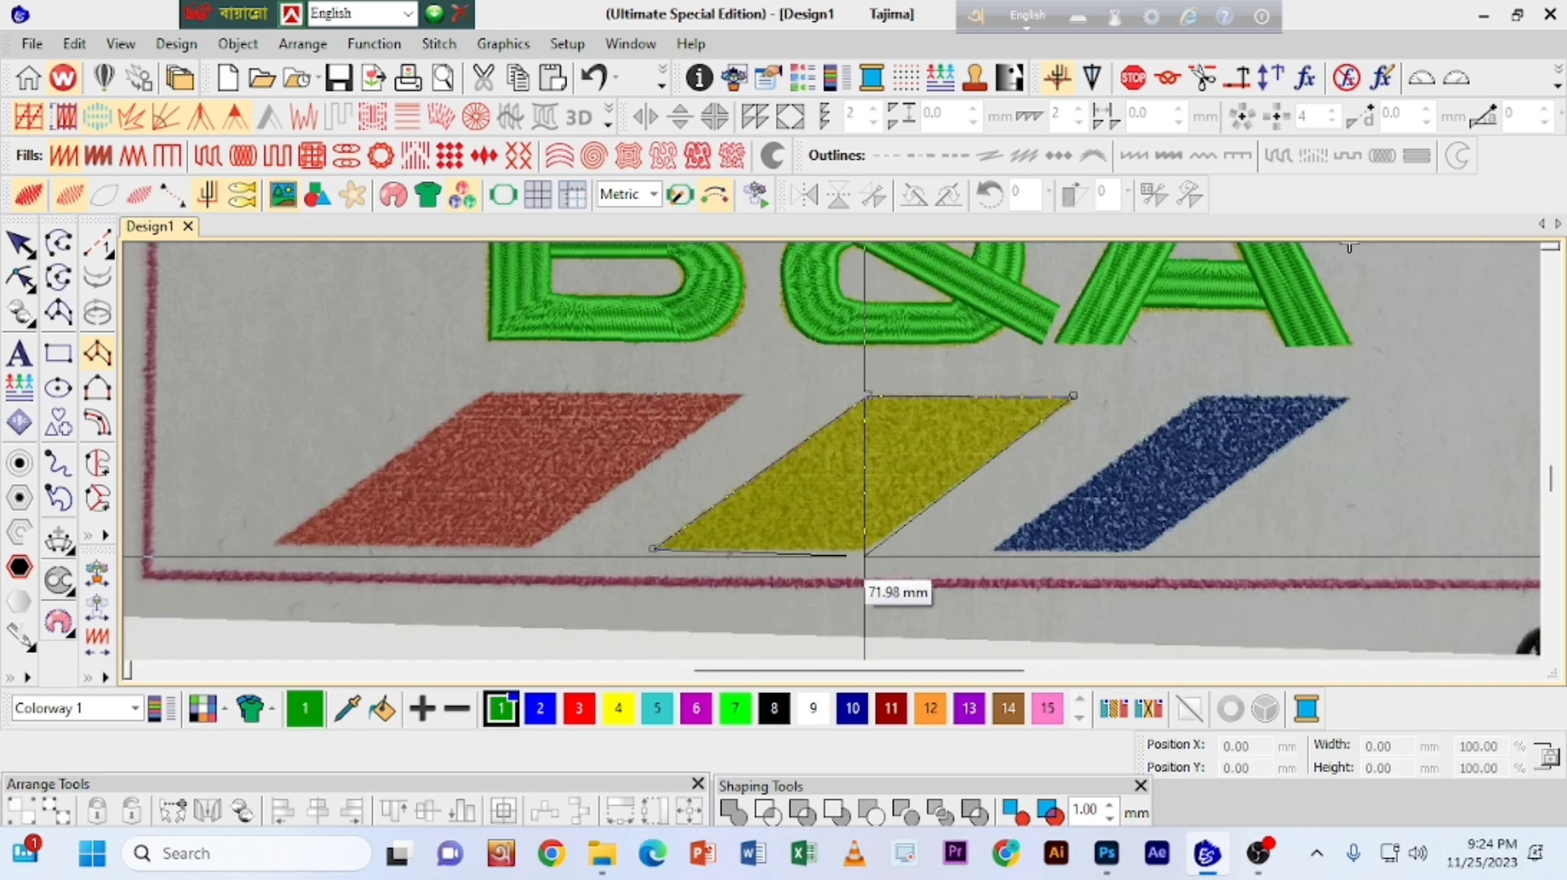
key("Return")
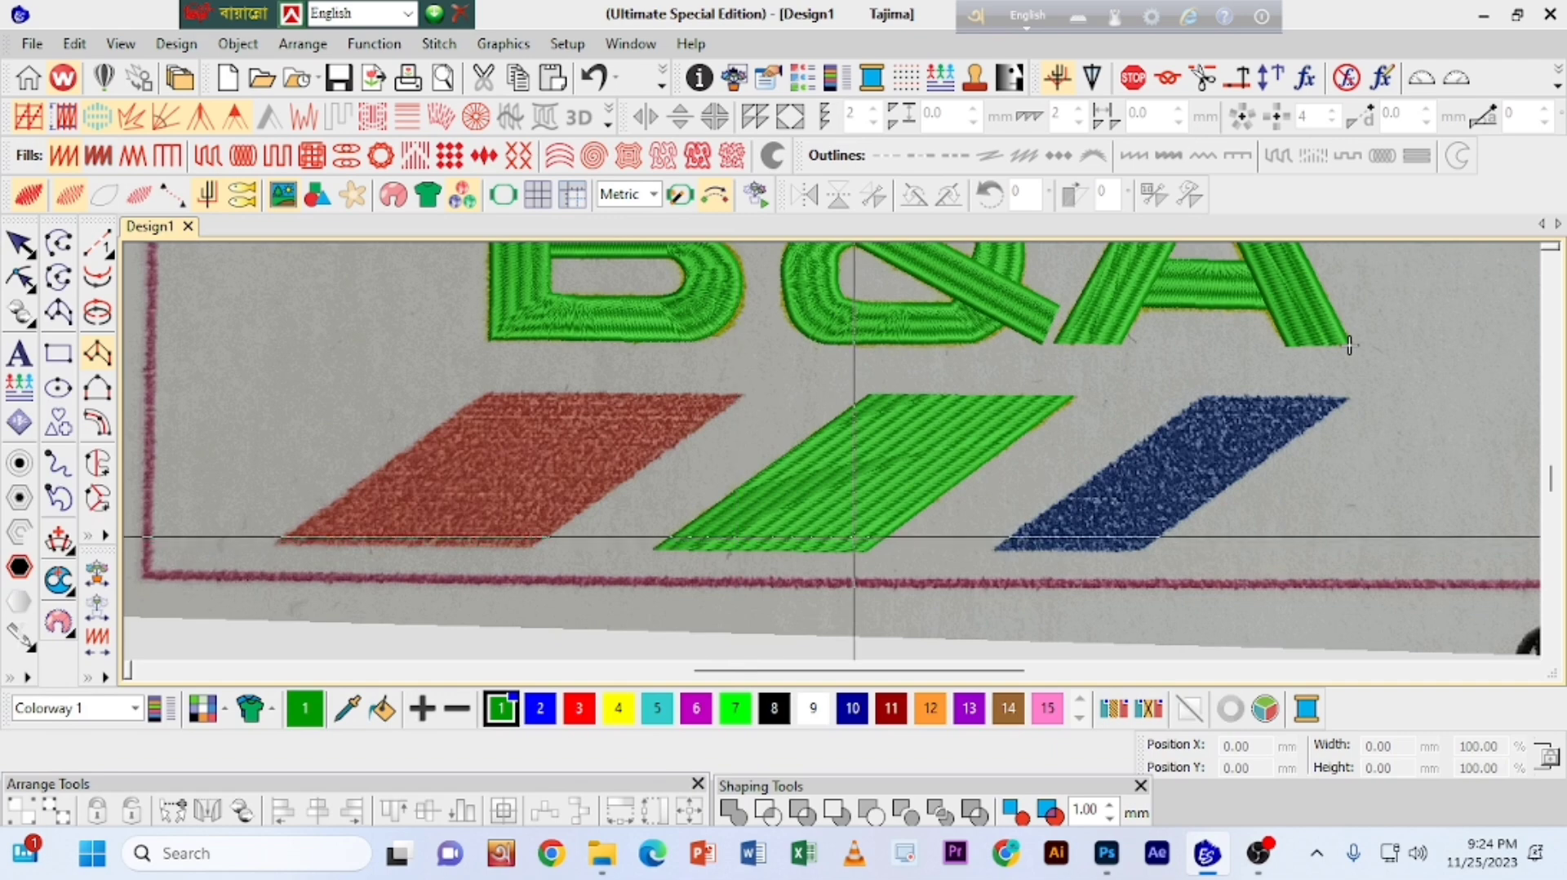
Step: Digitize the red parallelogram below the B as a satin column using its four corners
left_click(260, 356)
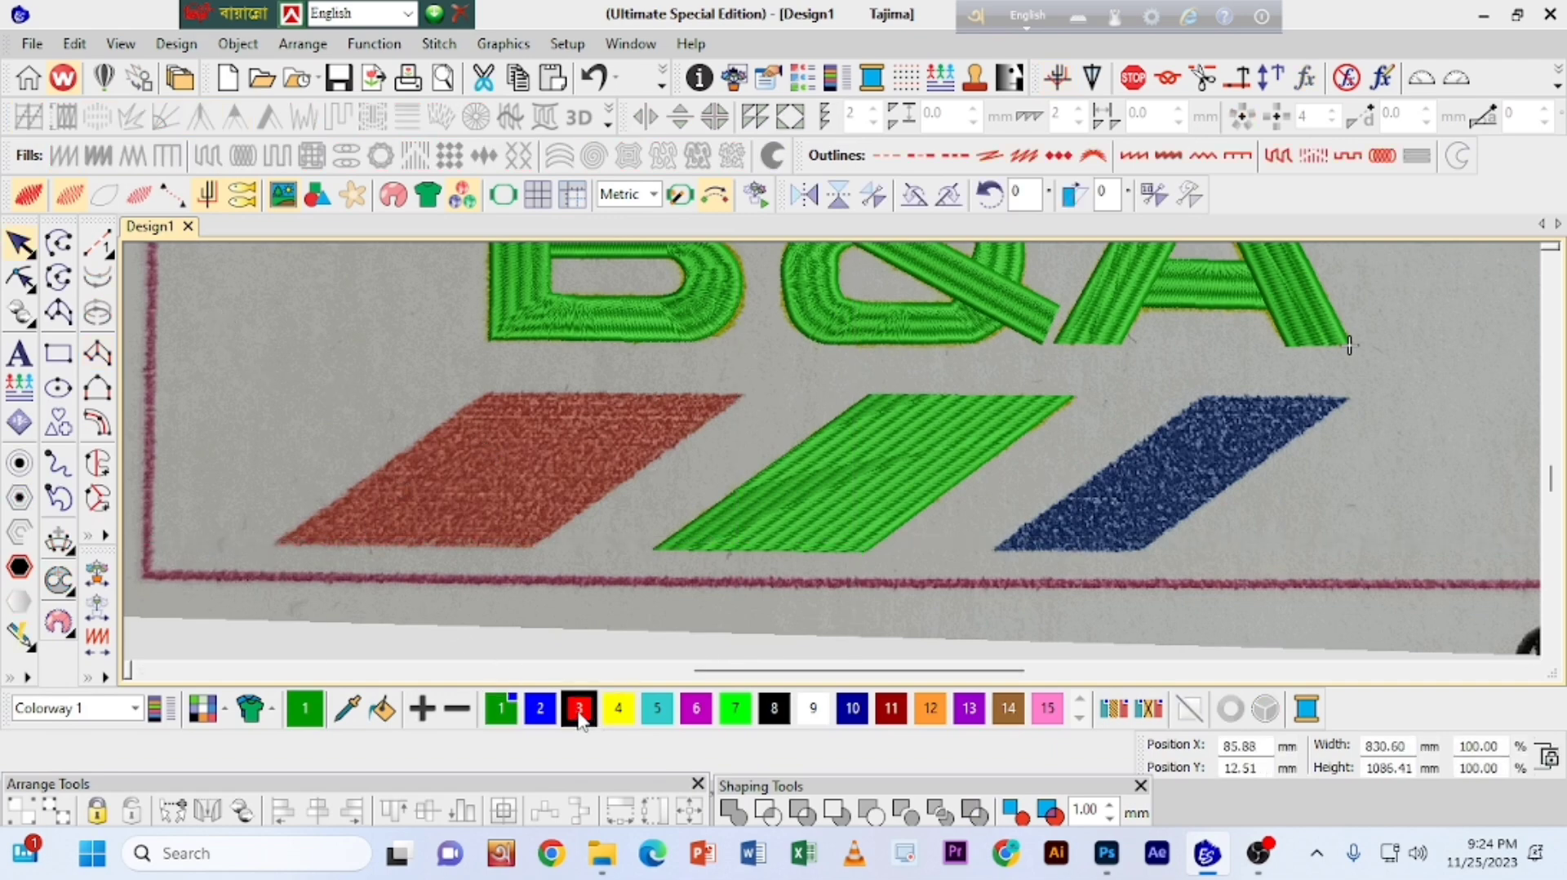
left_click(739, 396)
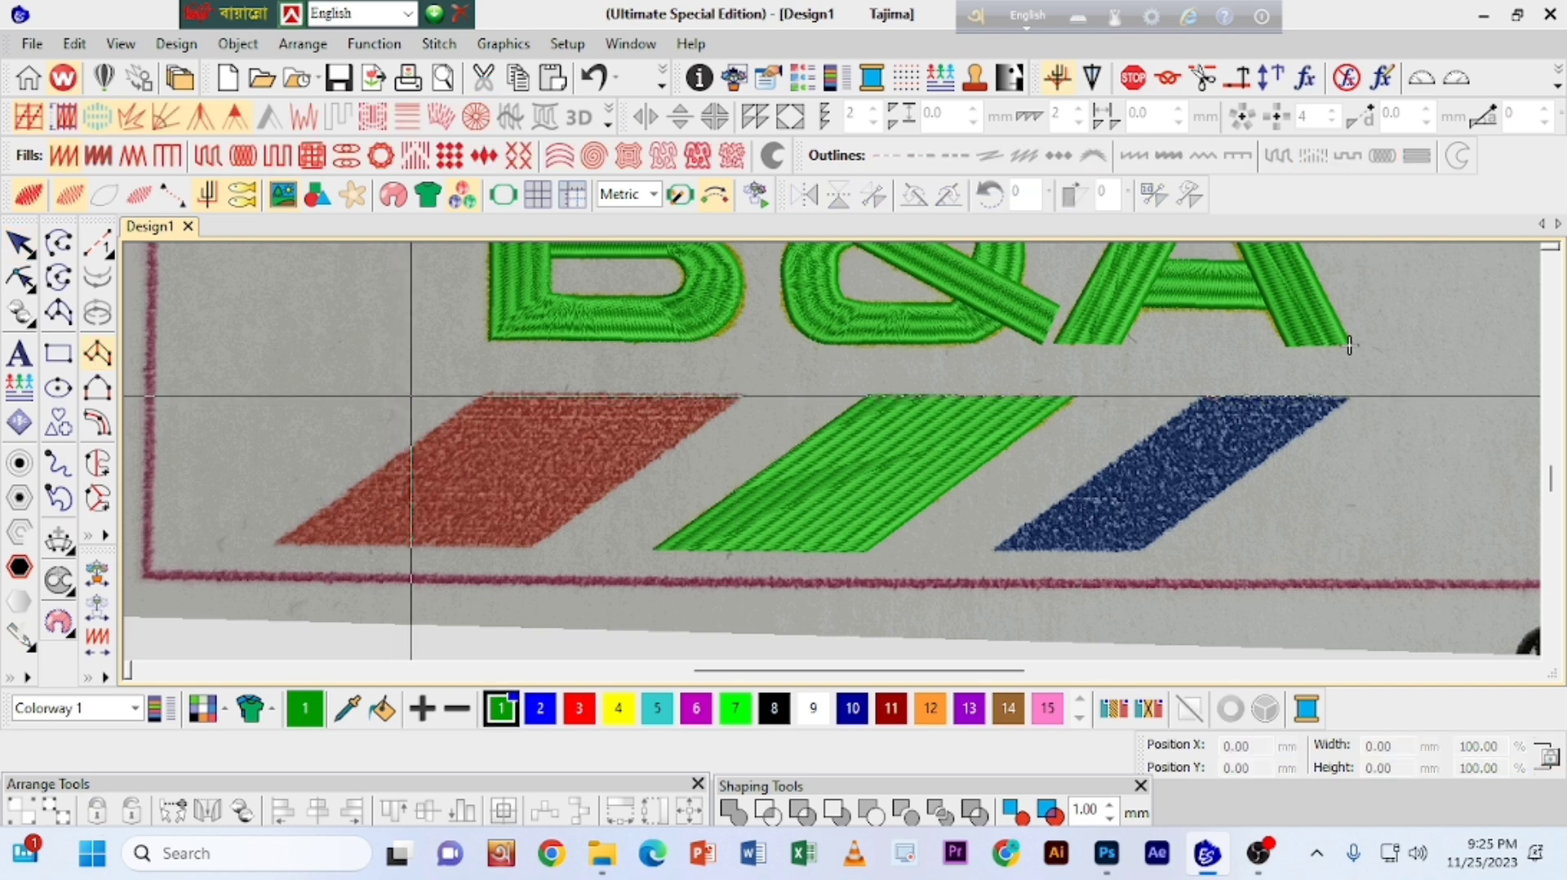
left_click(488, 395)
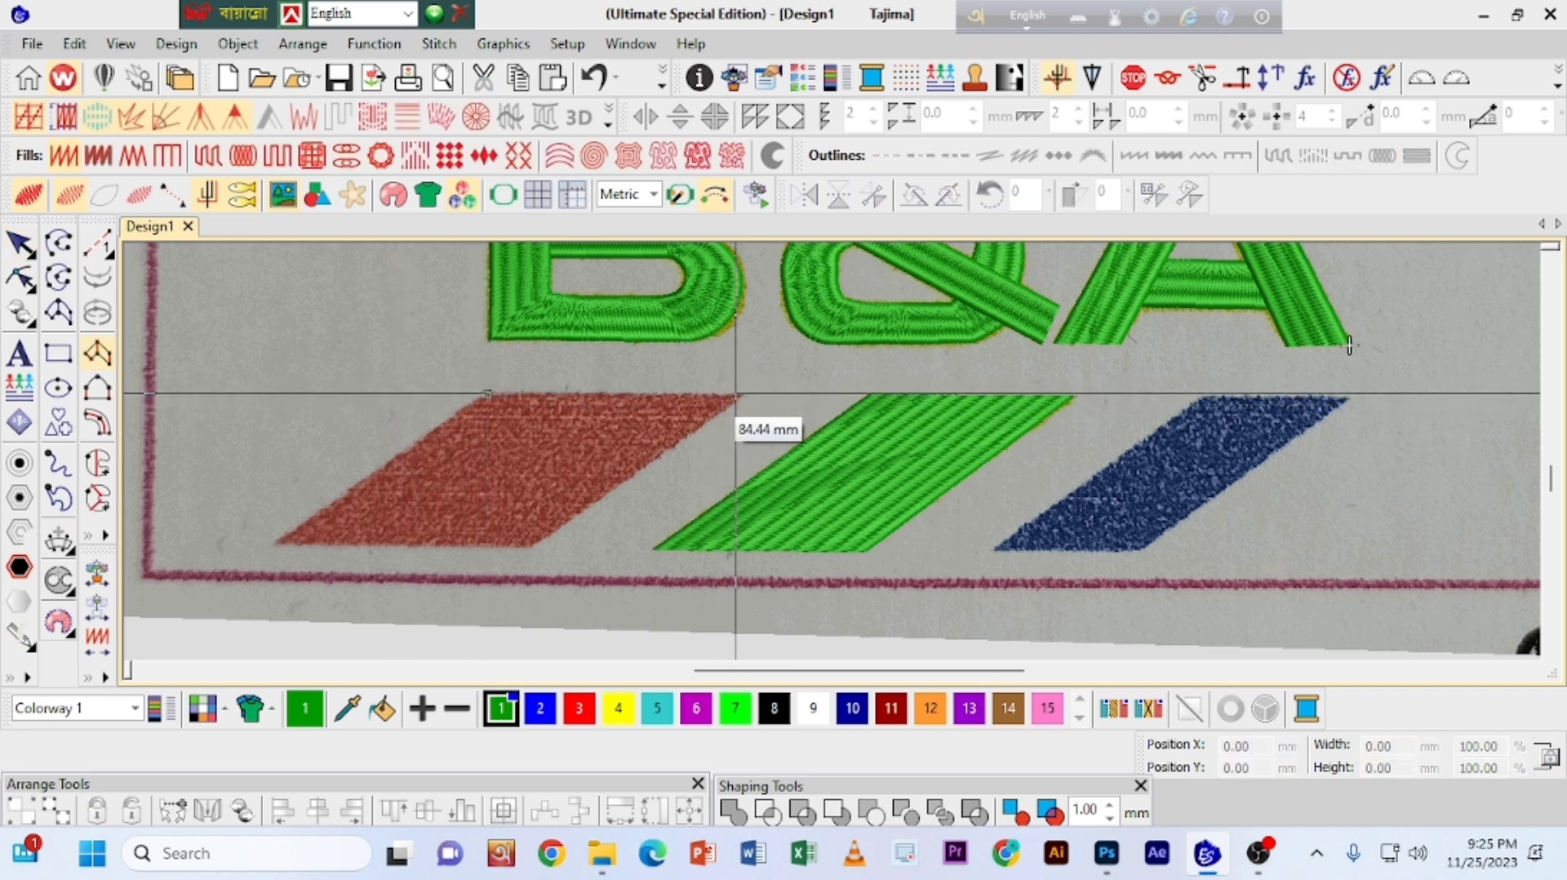
left_click(272, 542)
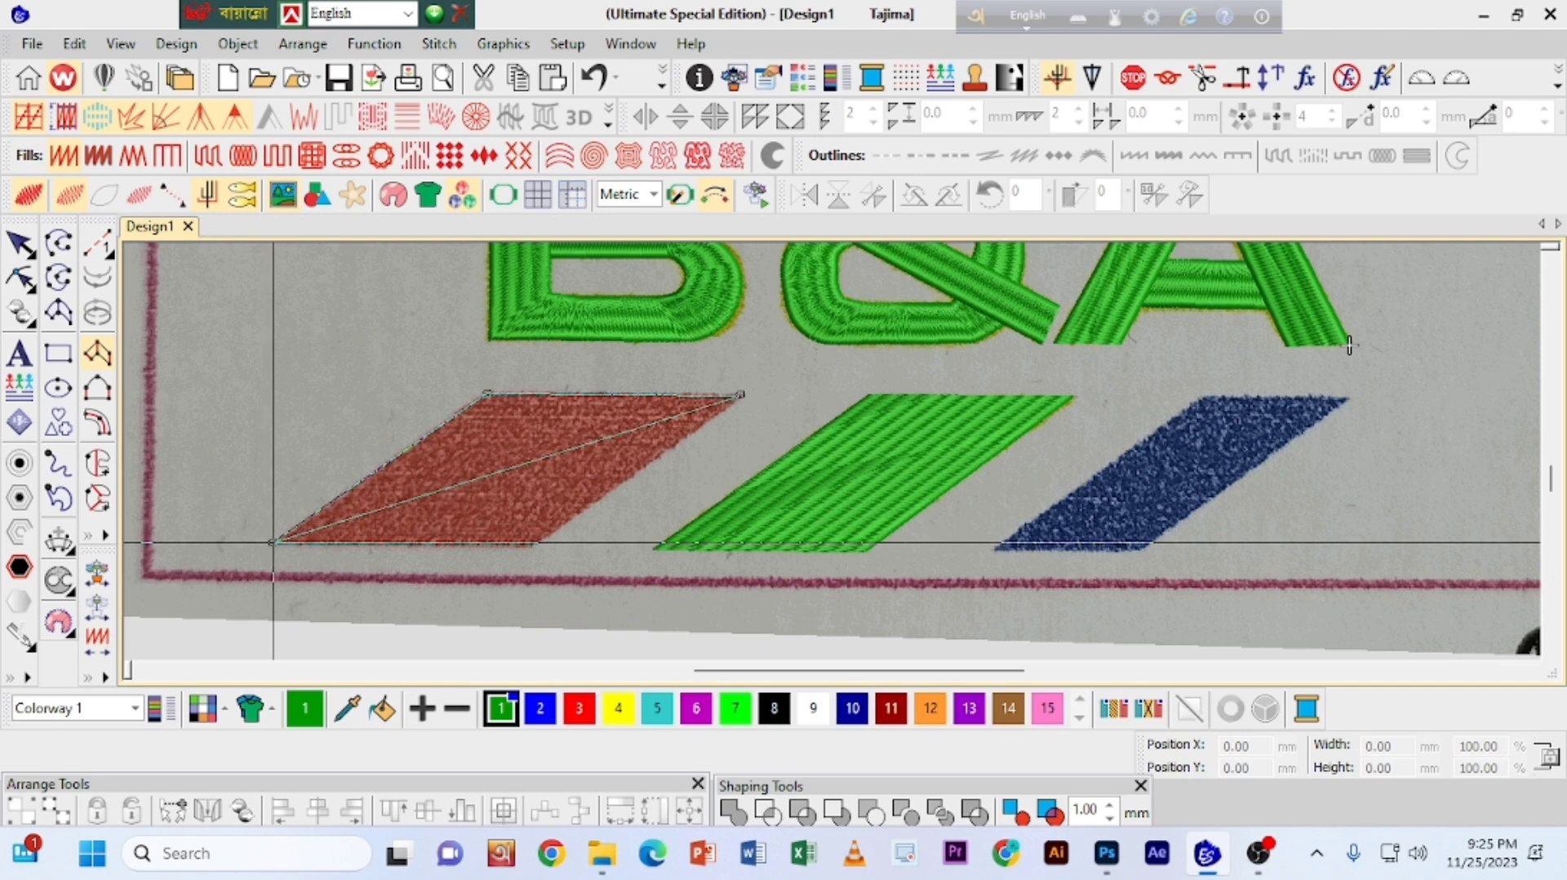
left_click(529, 546)
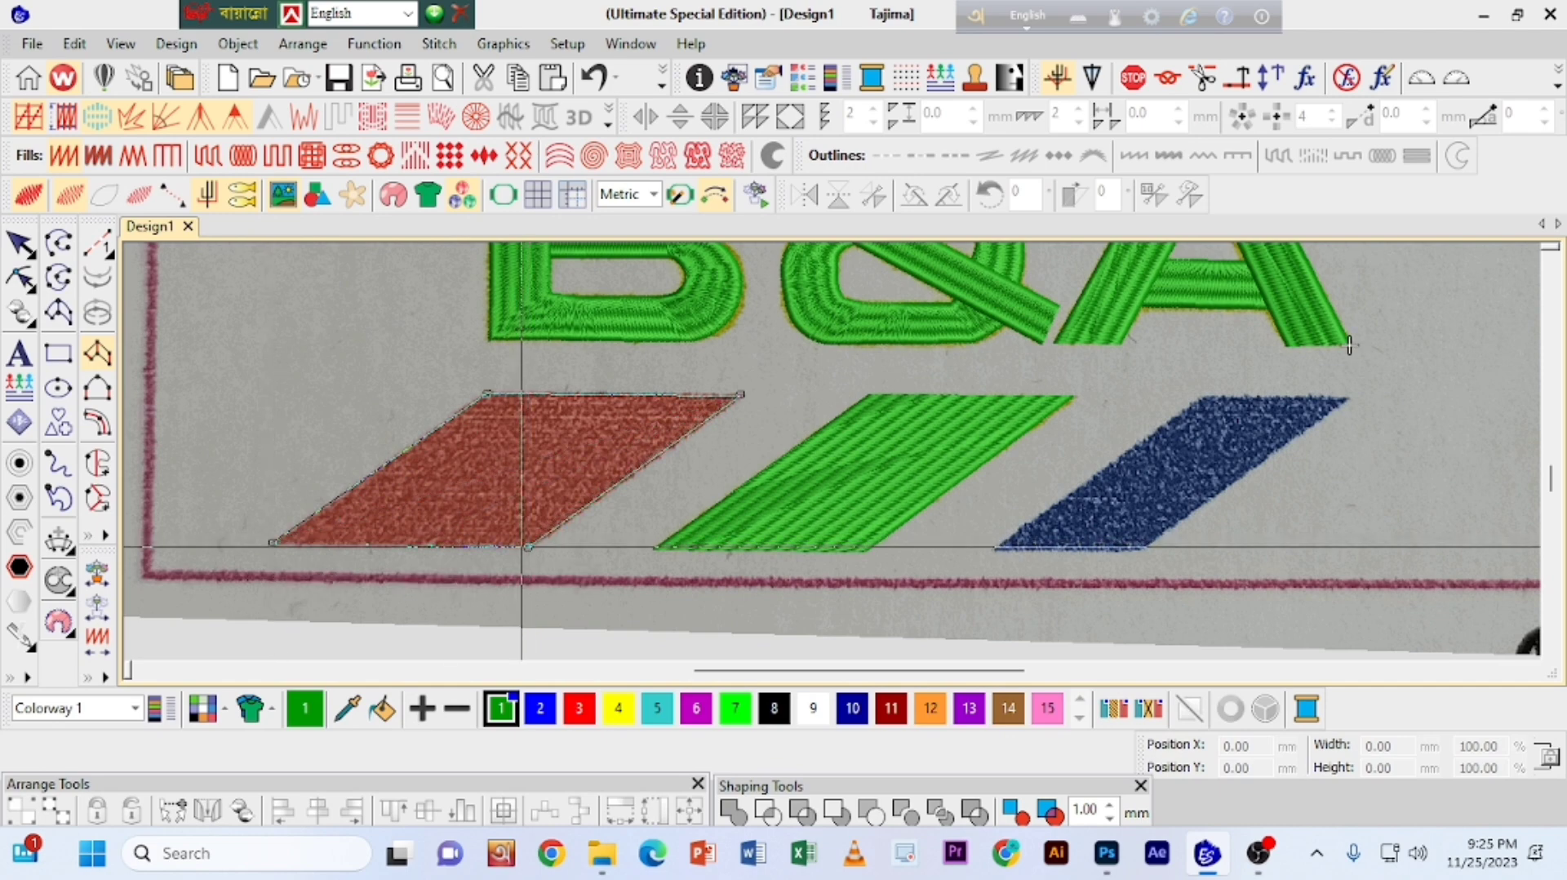
key("Return")
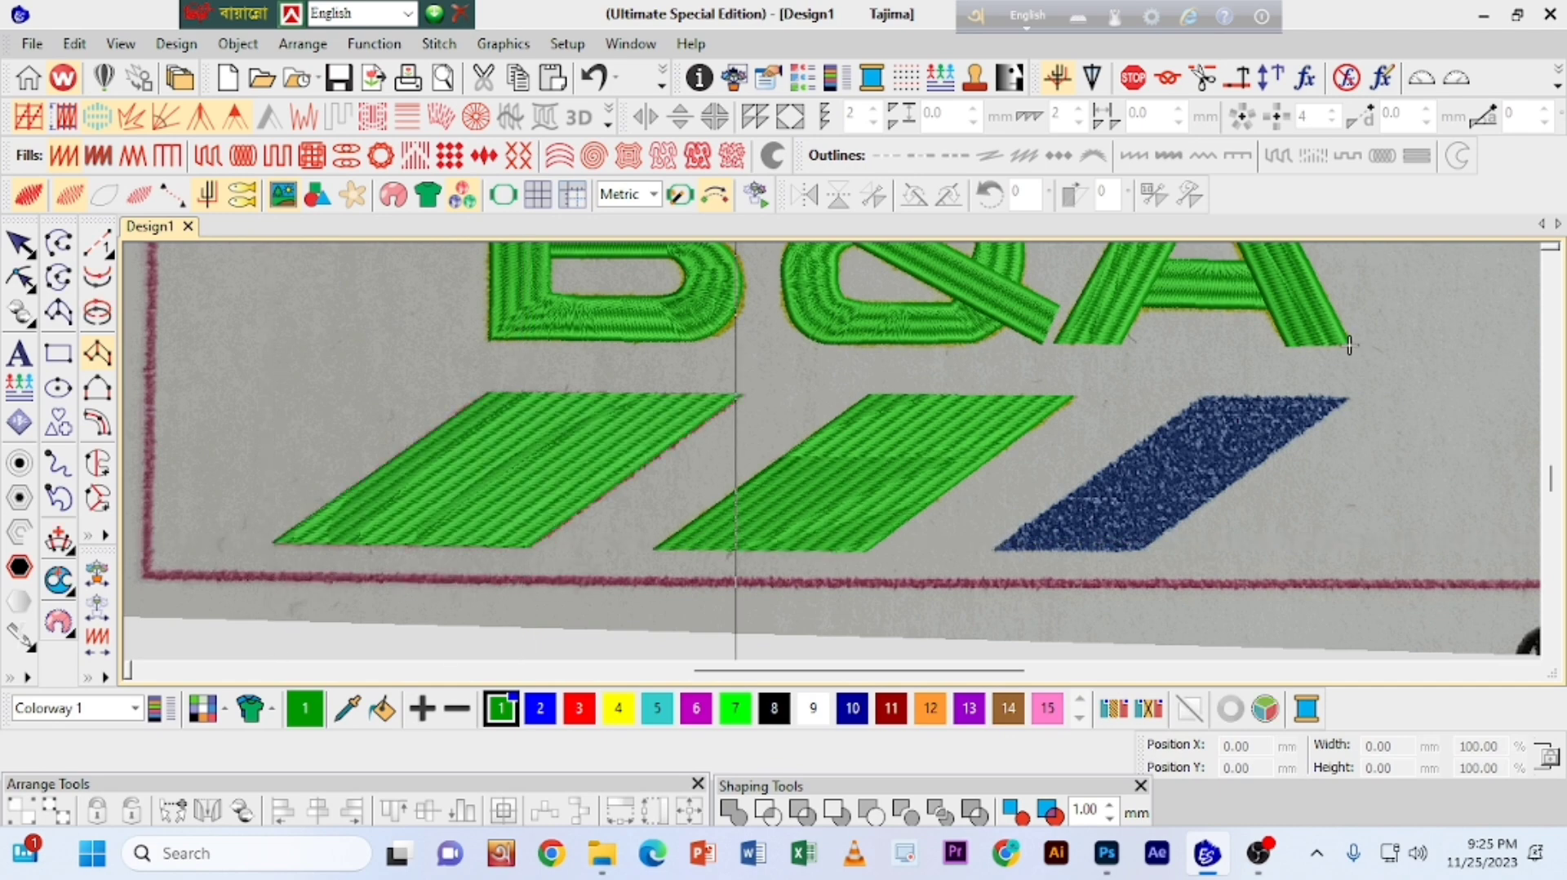
Step: Recolour the new satin parallelogram below the B with red thread colour 3 and deselect it
left_click(20, 244)
left_click(578, 707)
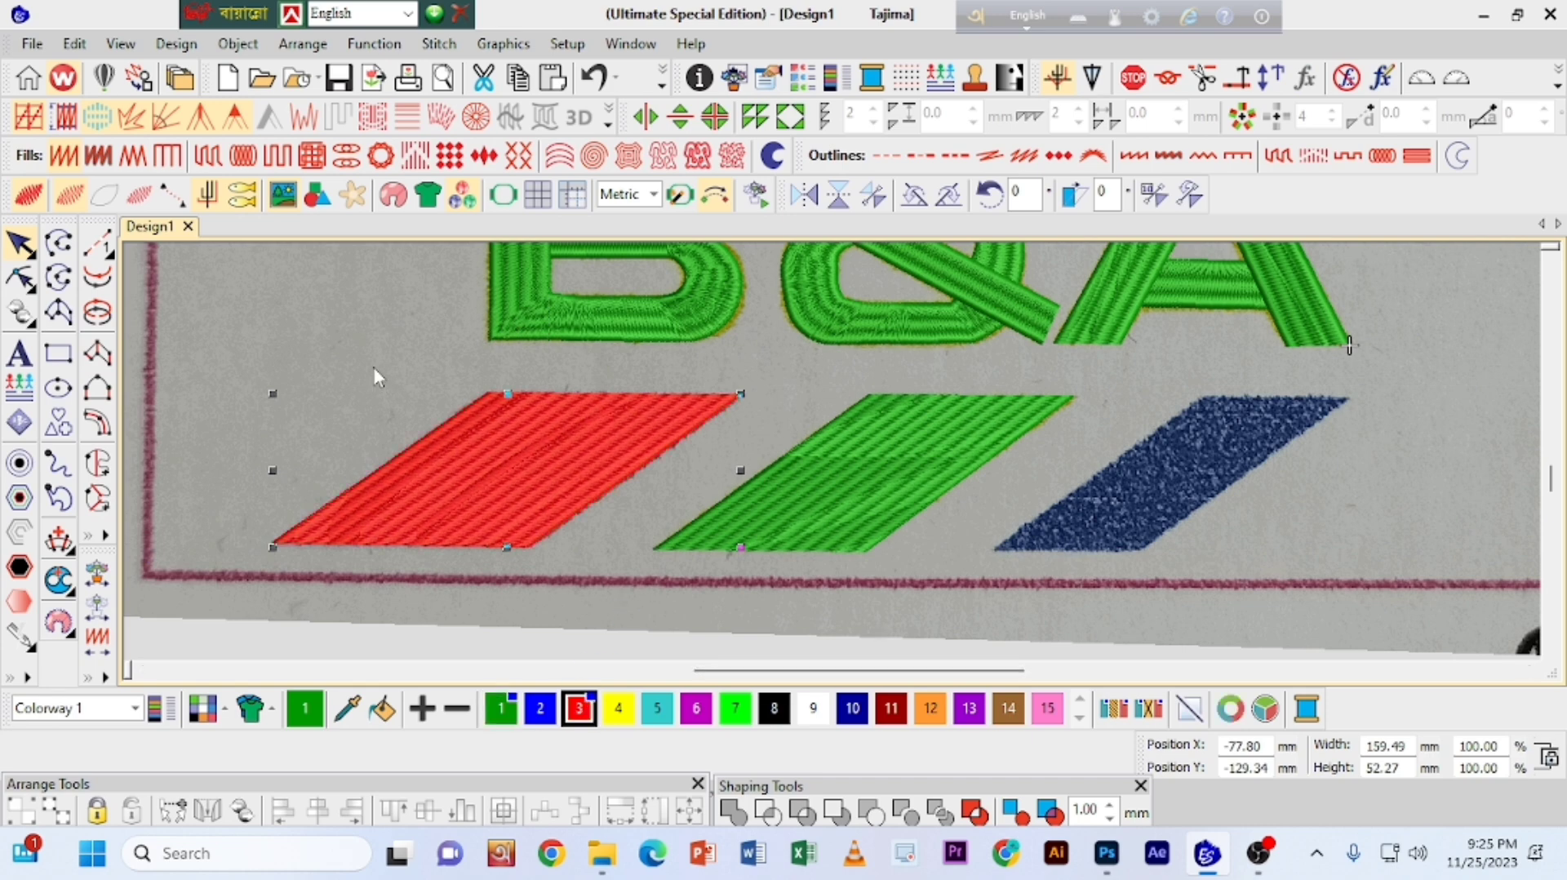
left_click(1469, 403)
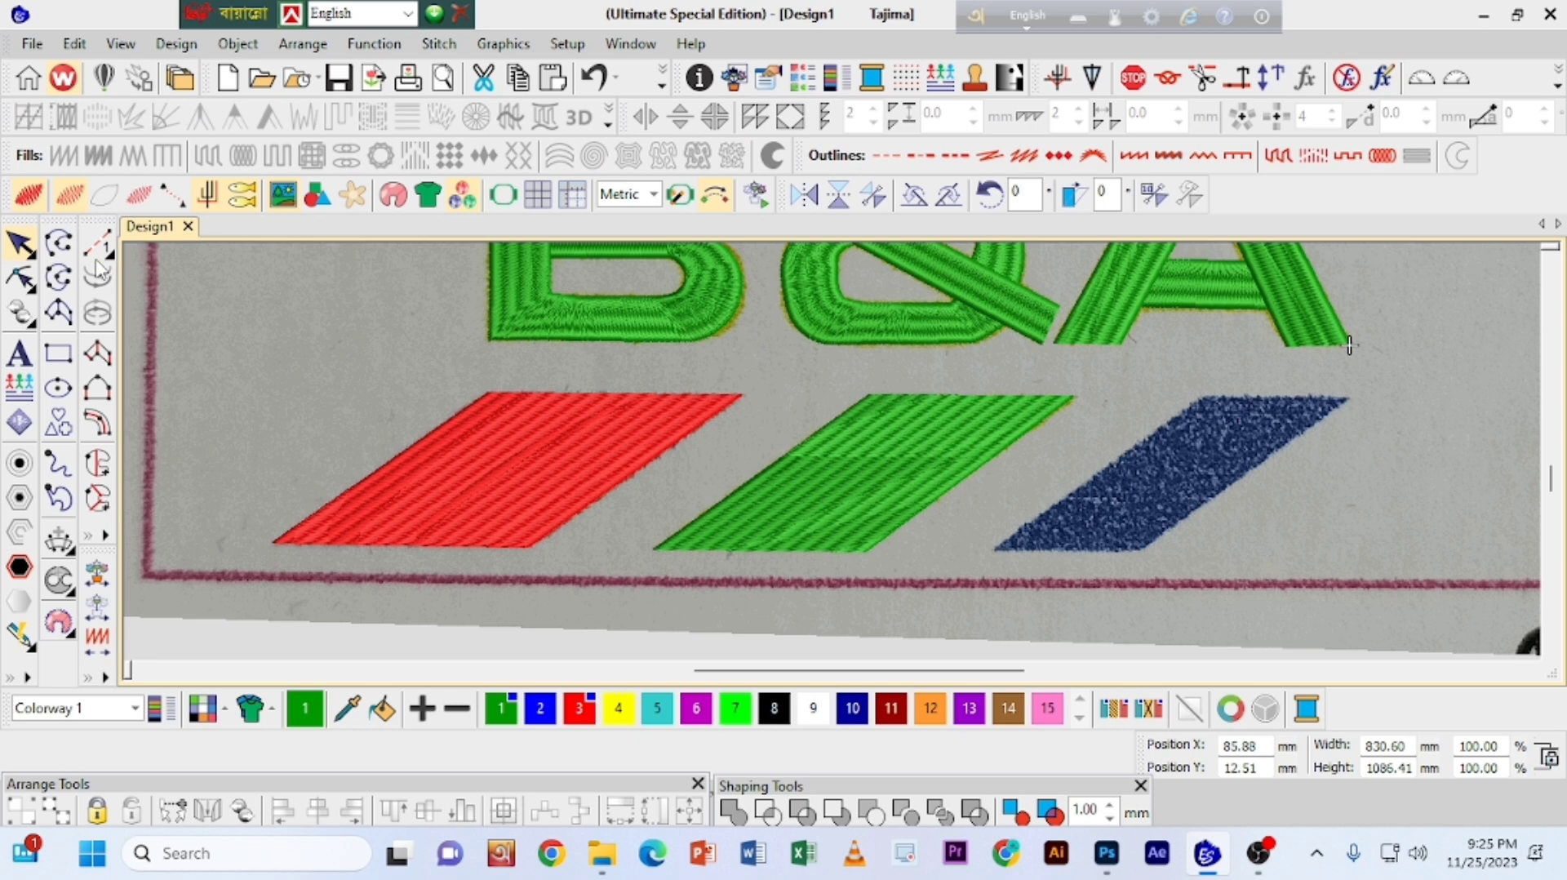
Step: Digitize the blue parallelogram below the A as a satin column in dark blue thread colour 10
left_click(97, 354)
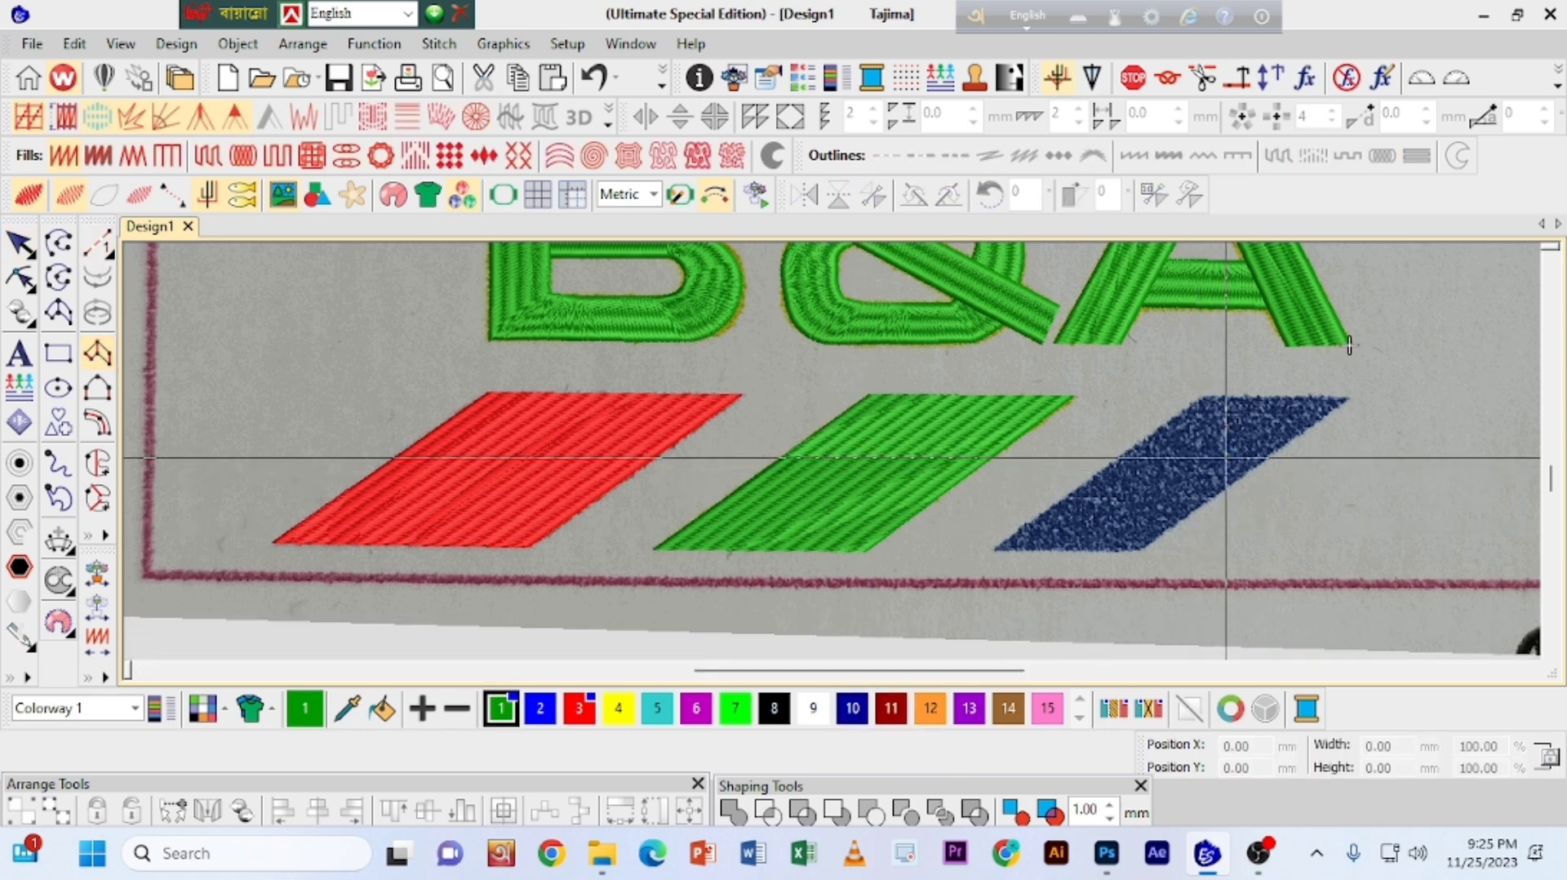
left_click(863, 710)
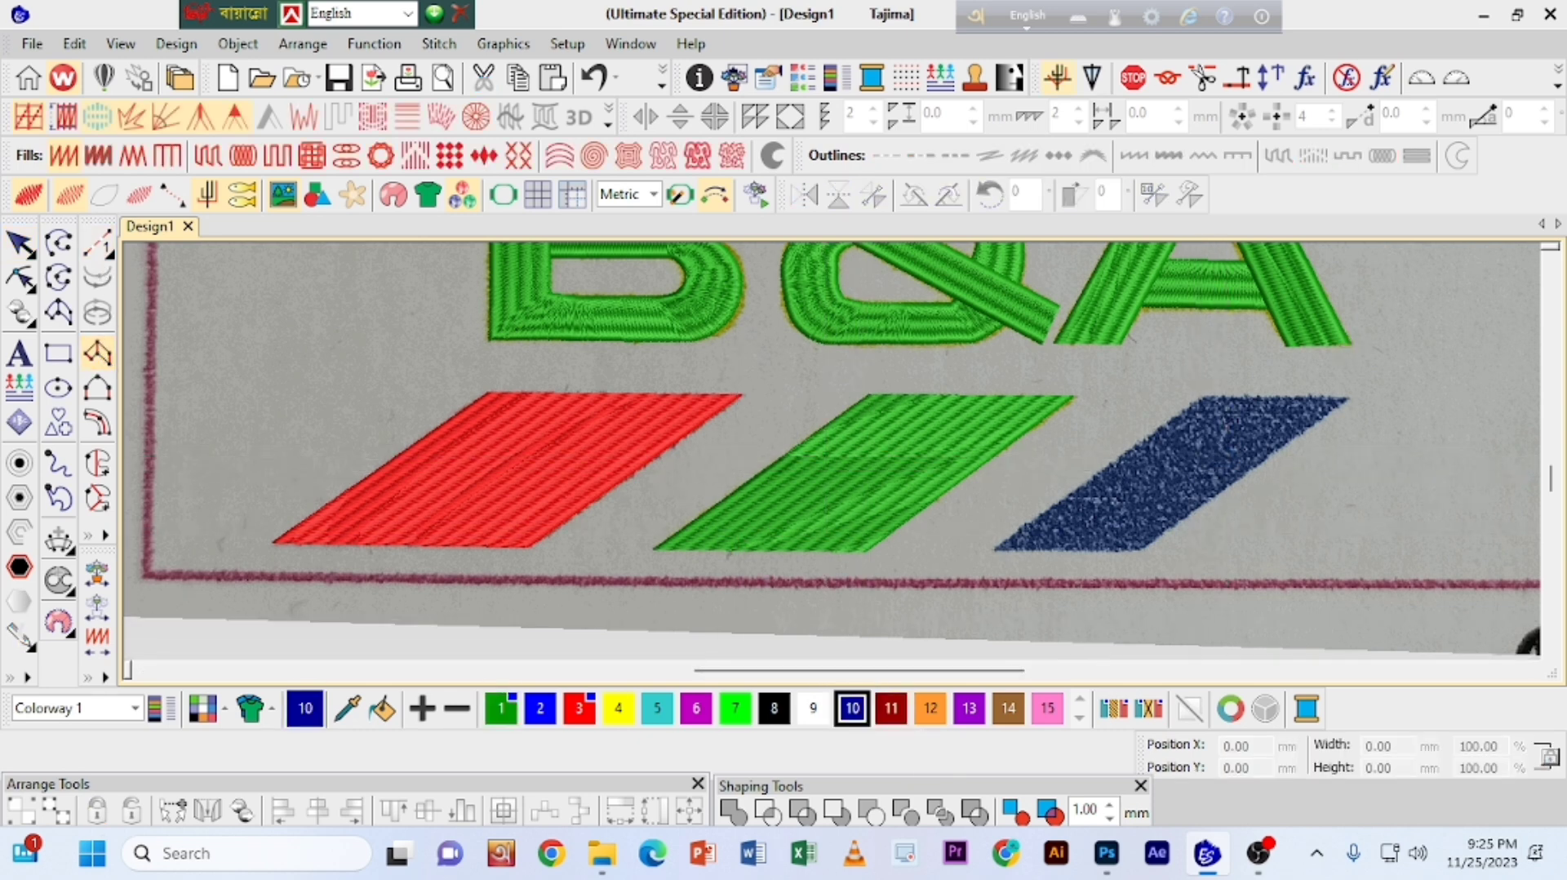
left_click(1351, 398)
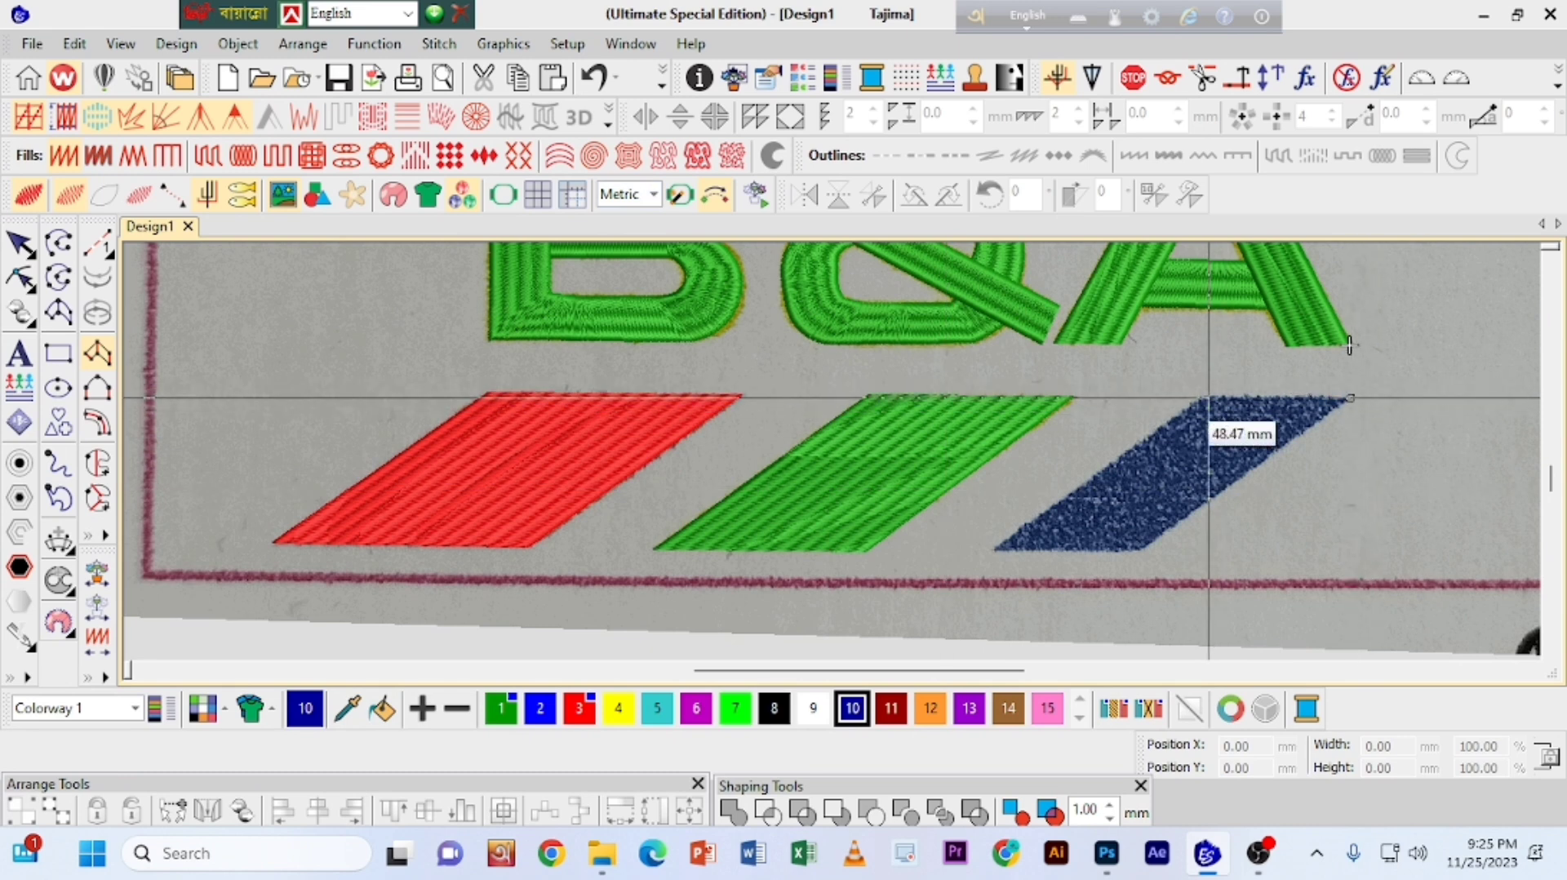
left_click(1139, 552)
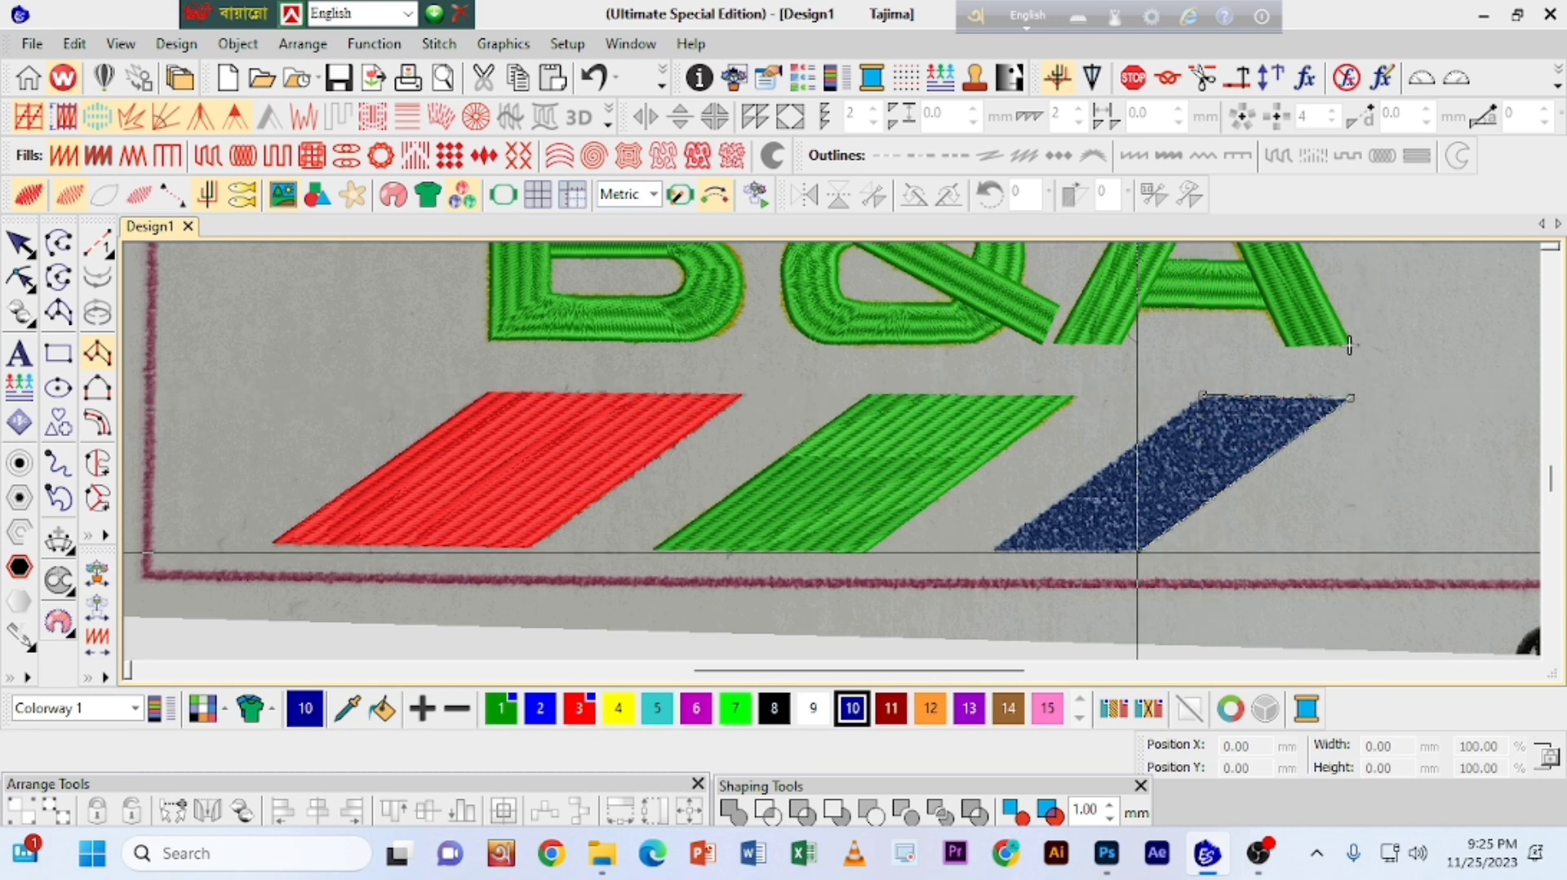
left_click(991, 546)
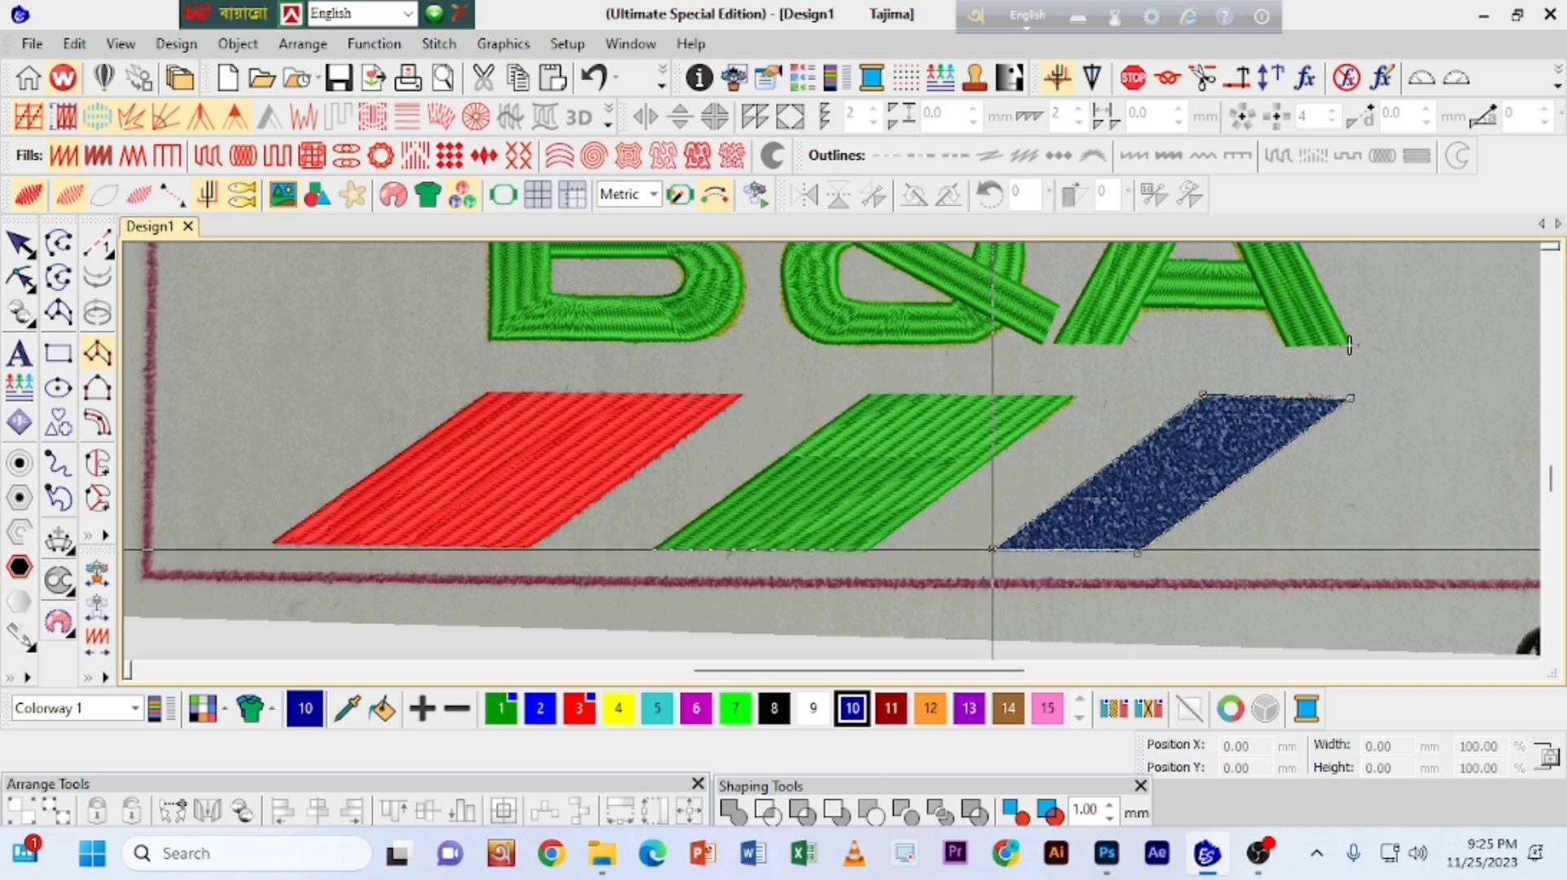
key("Return")
Step: Move the reference picture off to the right of the embroidery and hide it
scroll(1351, 345, "down", 5)
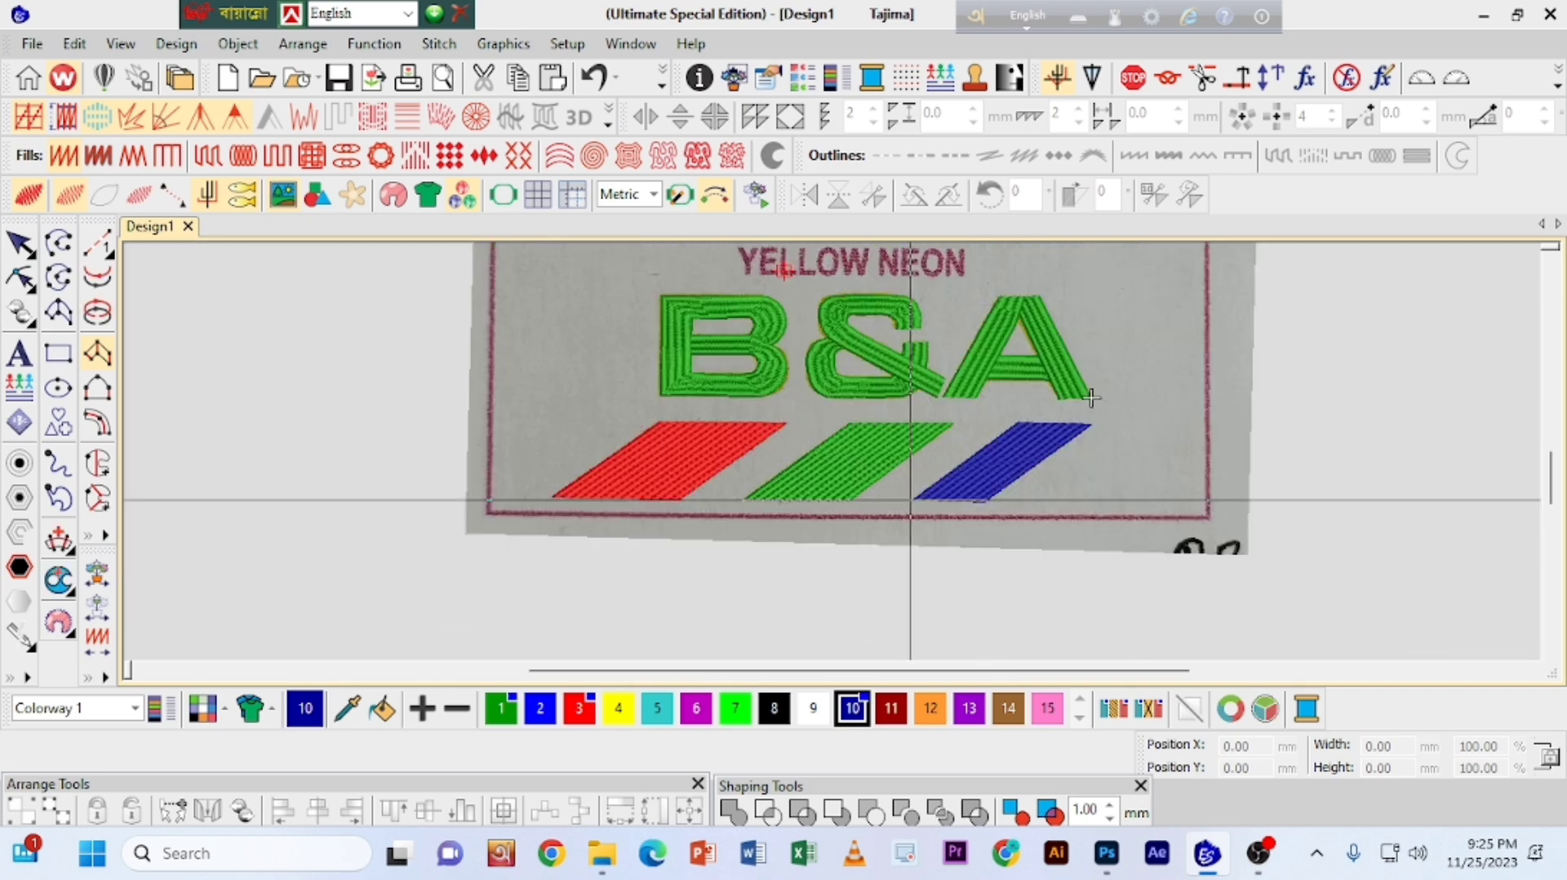
left_click(11, 245)
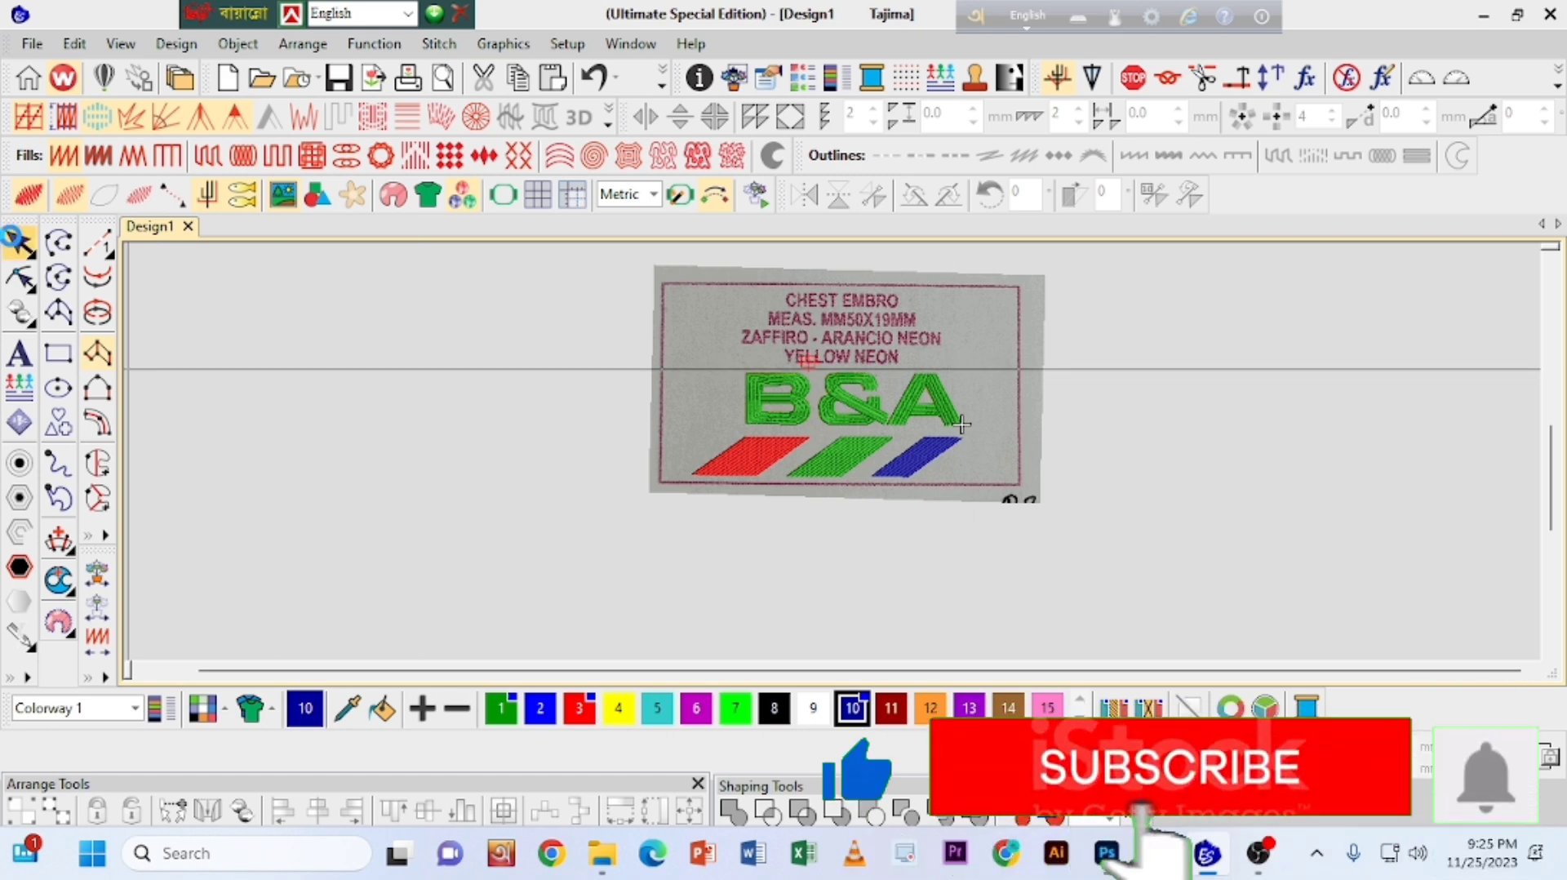
left_click(928, 337)
left_click_drag(951, 324, 1520, 395)
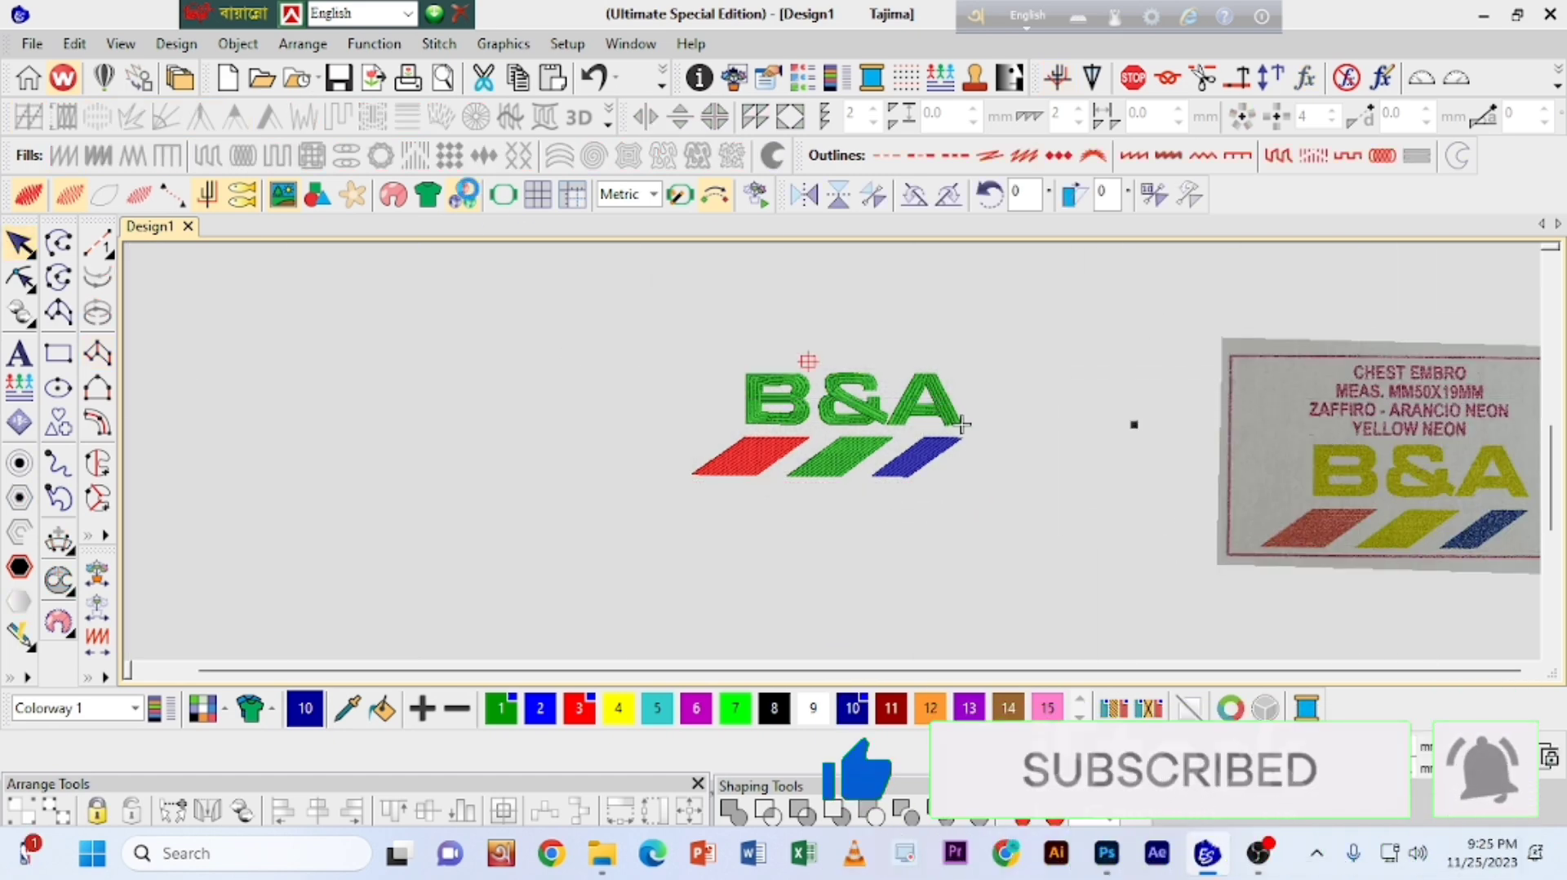
left_click(299, 198)
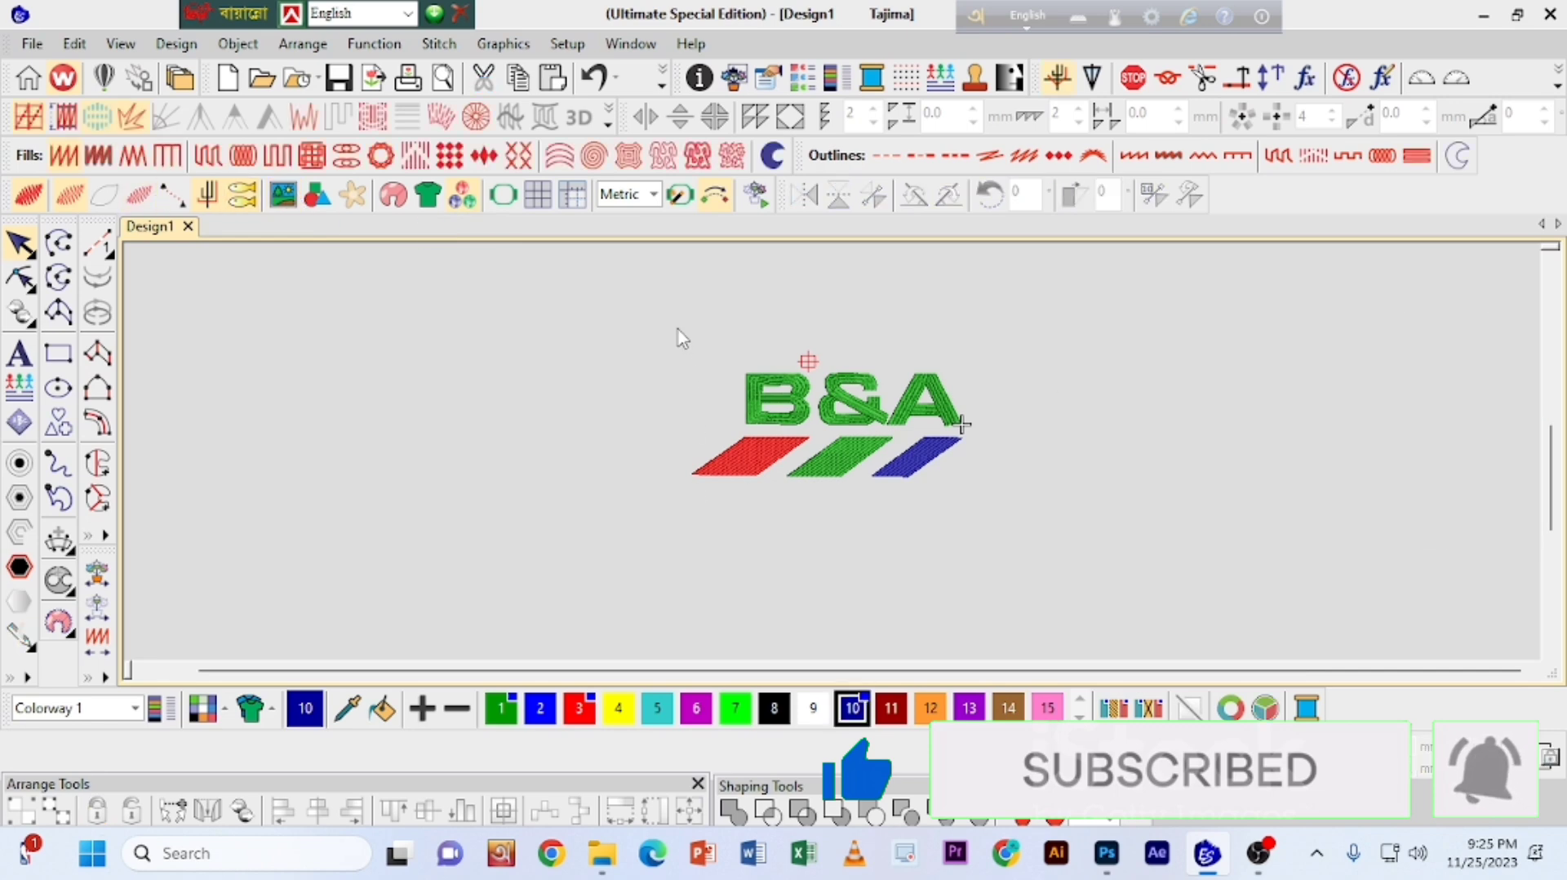
Step: Select the whole embroidery and inspect its fill and outline object properties
left_click_drag(1143, 608, 1094, 594)
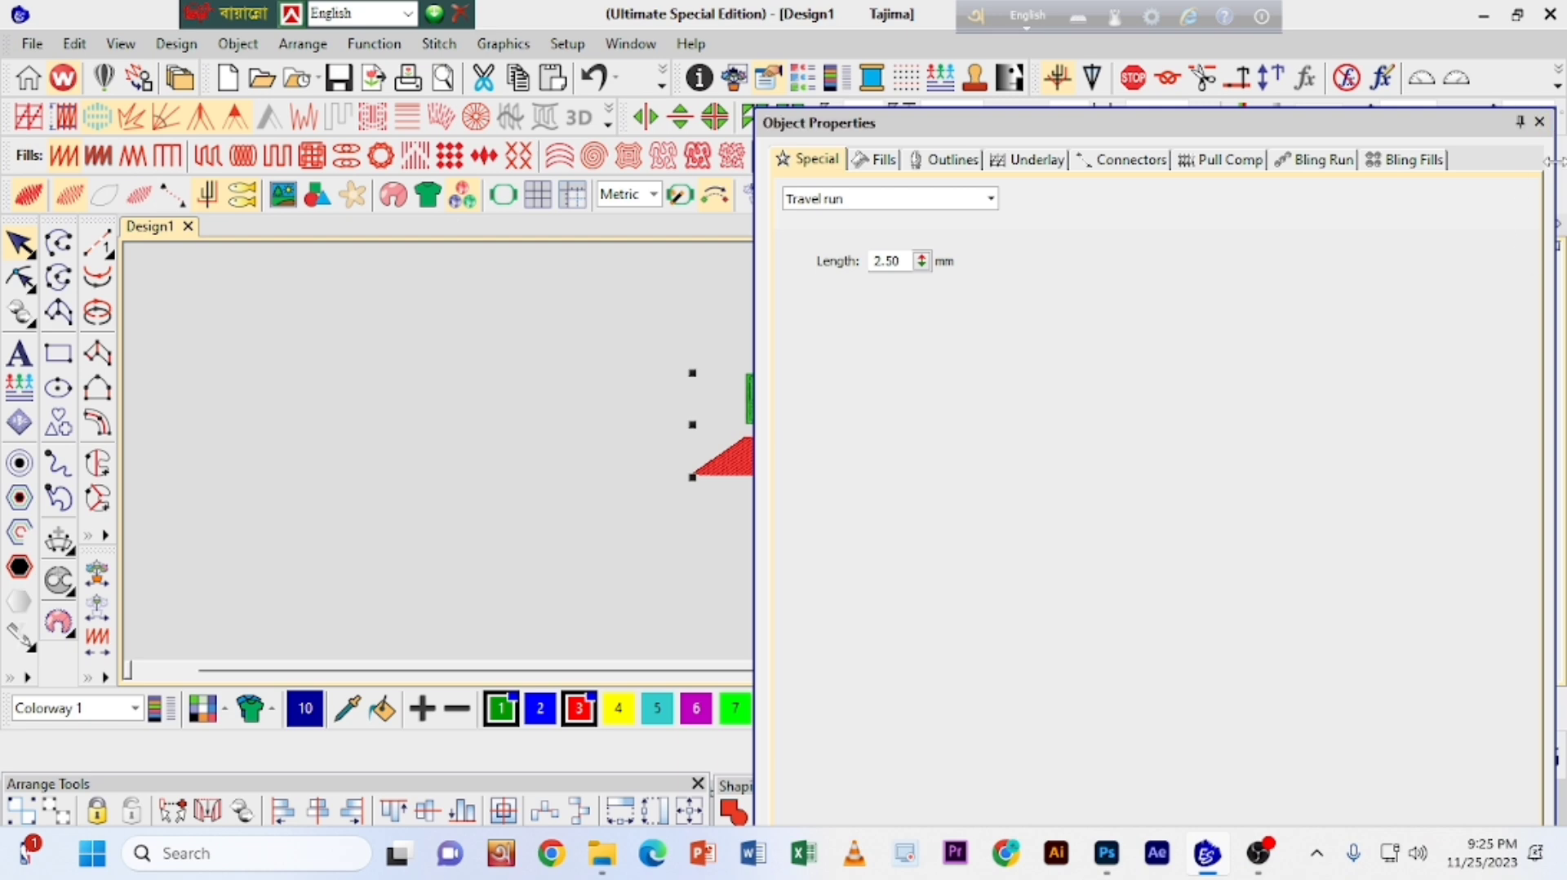
left_click(1538, 123)
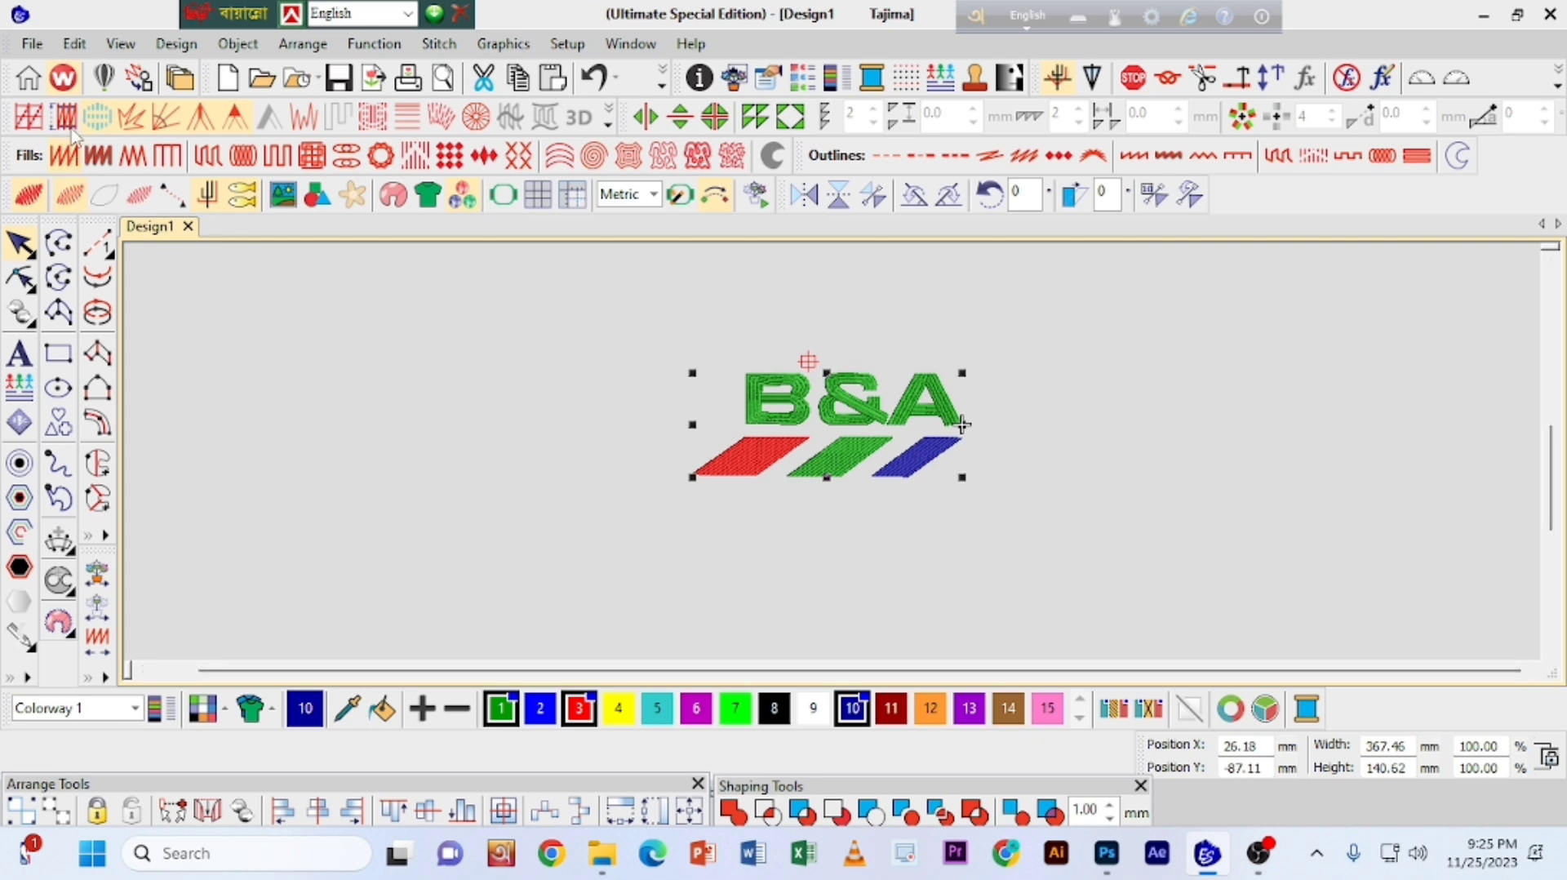
right_click(989, 530)
left_click(891, 162)
left_click(938, 163)
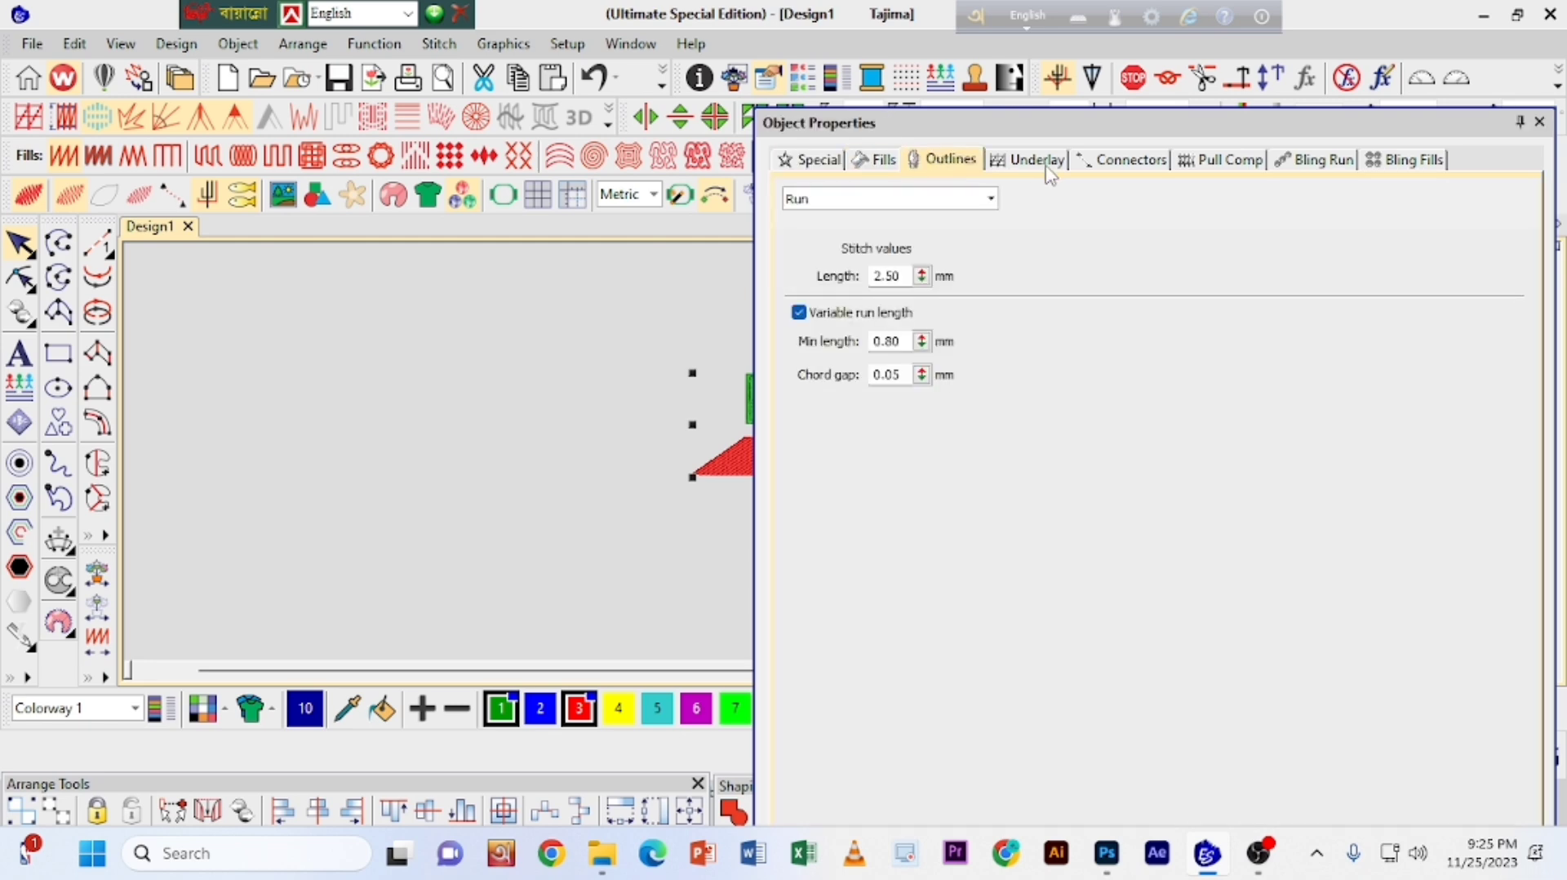
left_click(1539, 121)
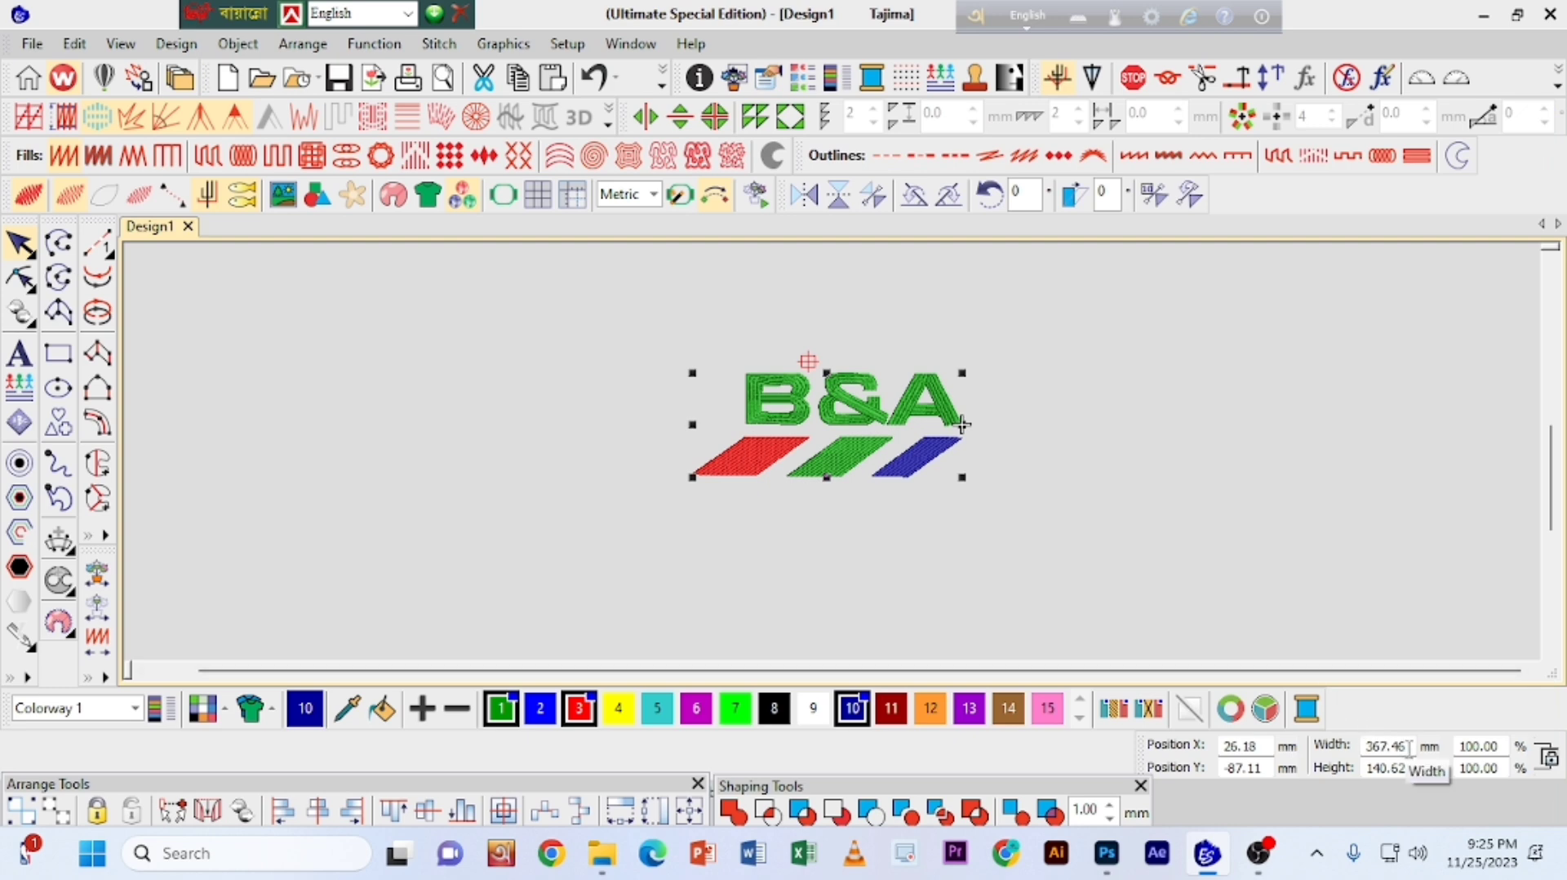
Step: Scale the whole selected embroidery proportionally to a width of 50.02 mm
left_click_drag(1409, 748, 1362, 748)
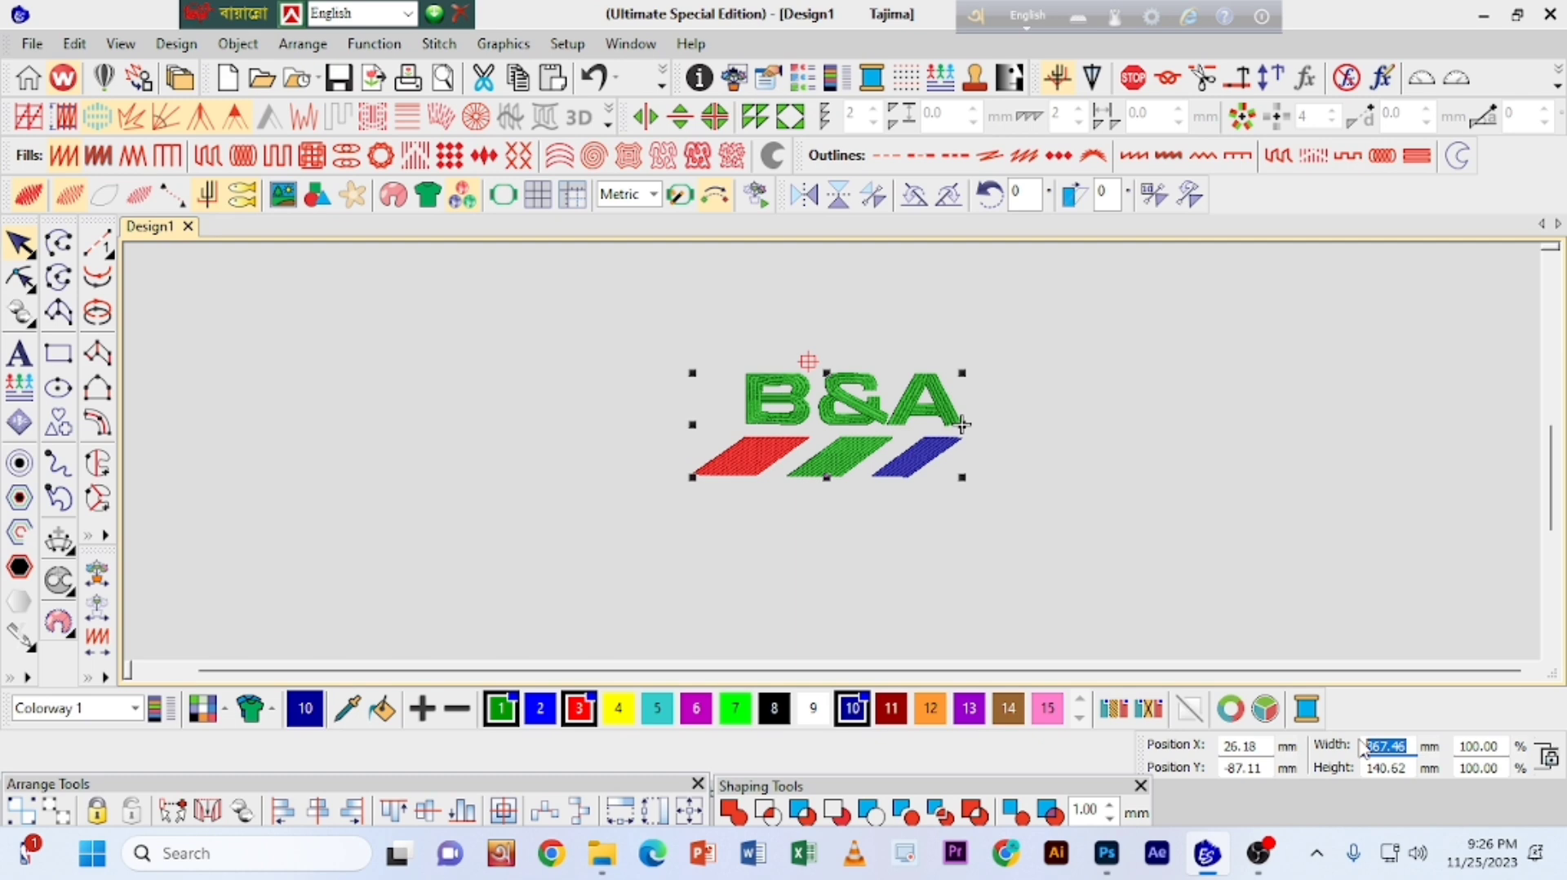
type("5")
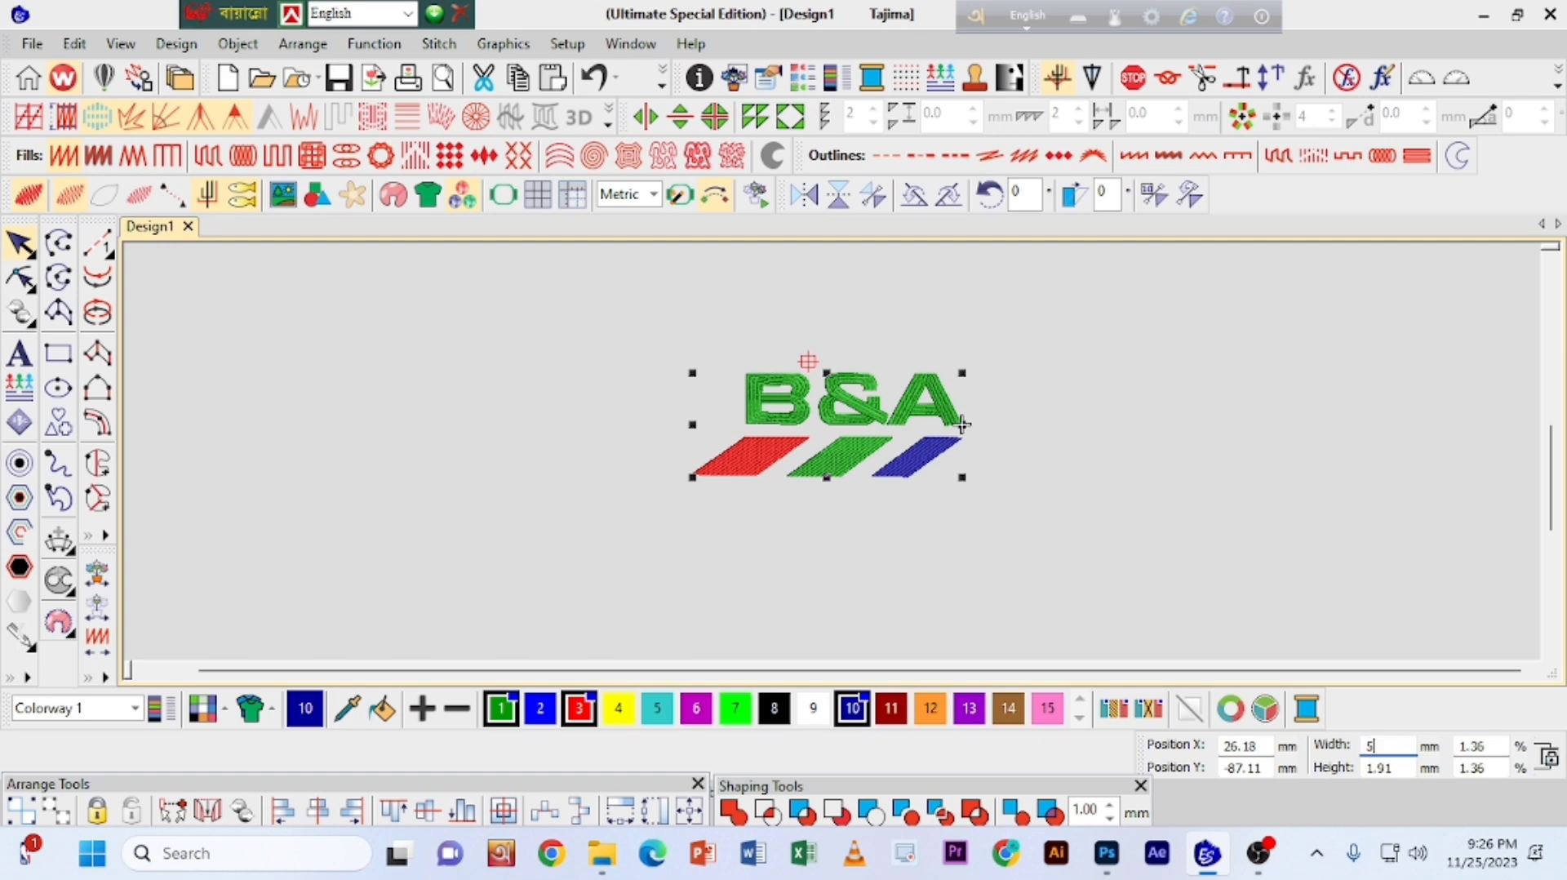
type("0.02")
key("Tab")
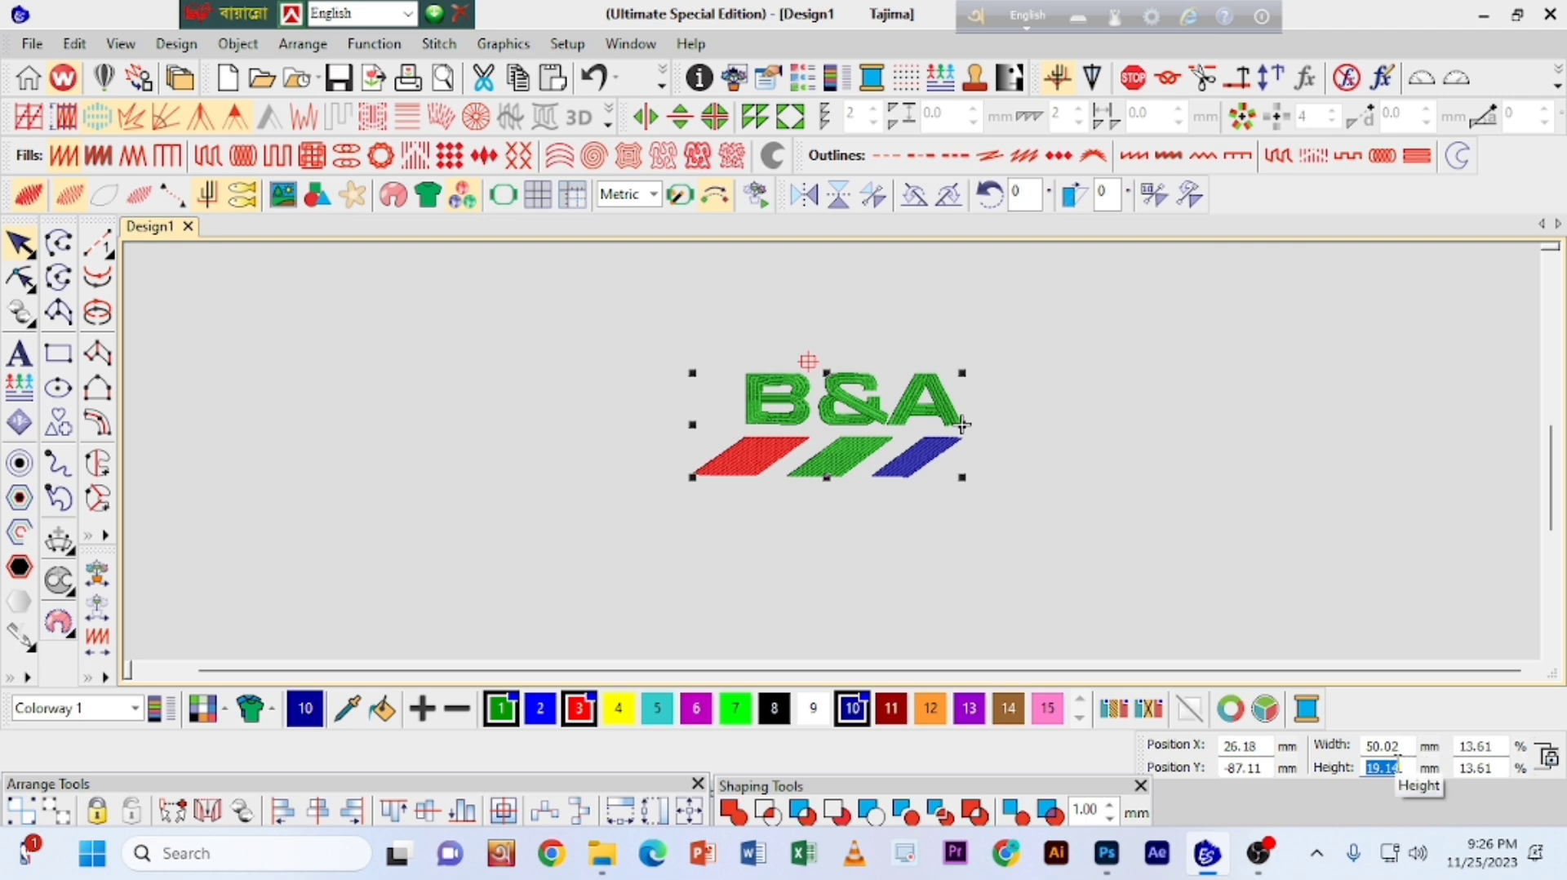
key("Return")
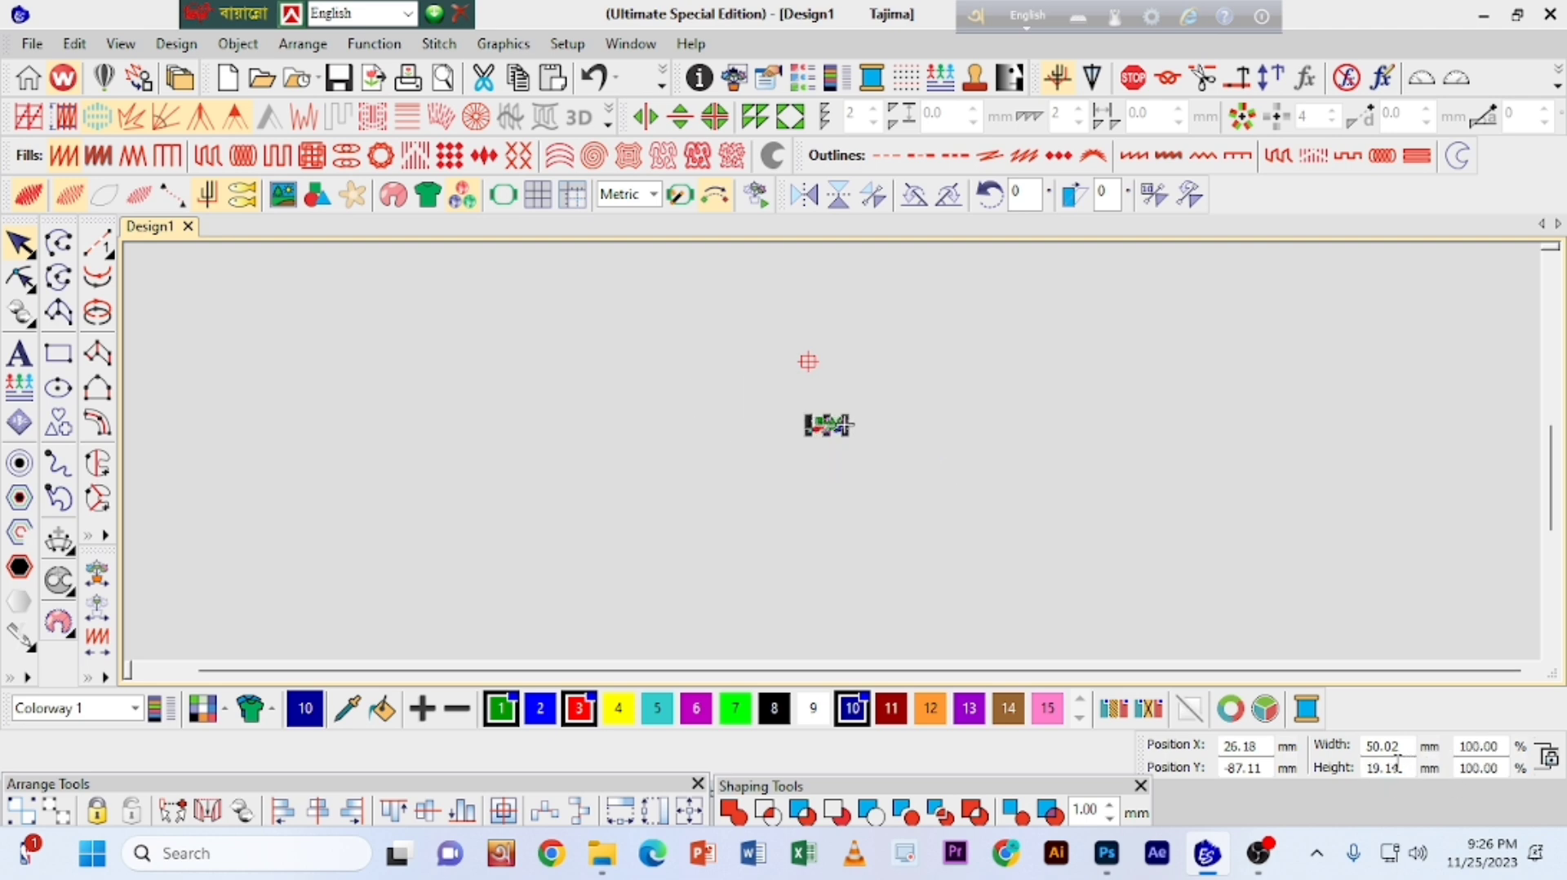
Step: Turn off Auto split in the satin fill of the red and green parallelograms, and deselect them
key("z")
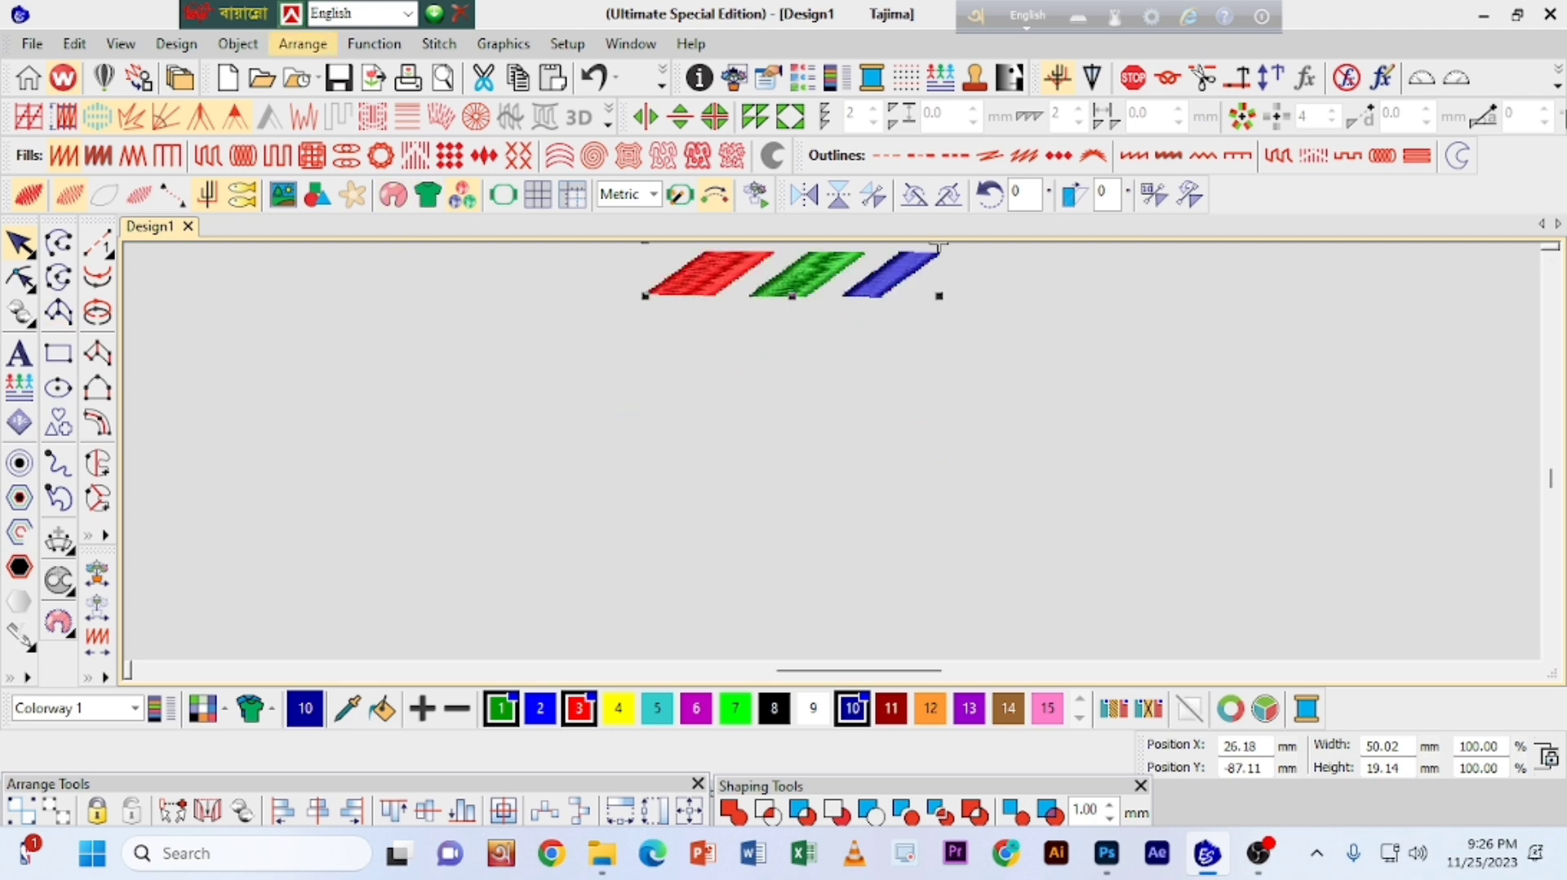
left_click(1553, 262)
left_click(1555, 262)
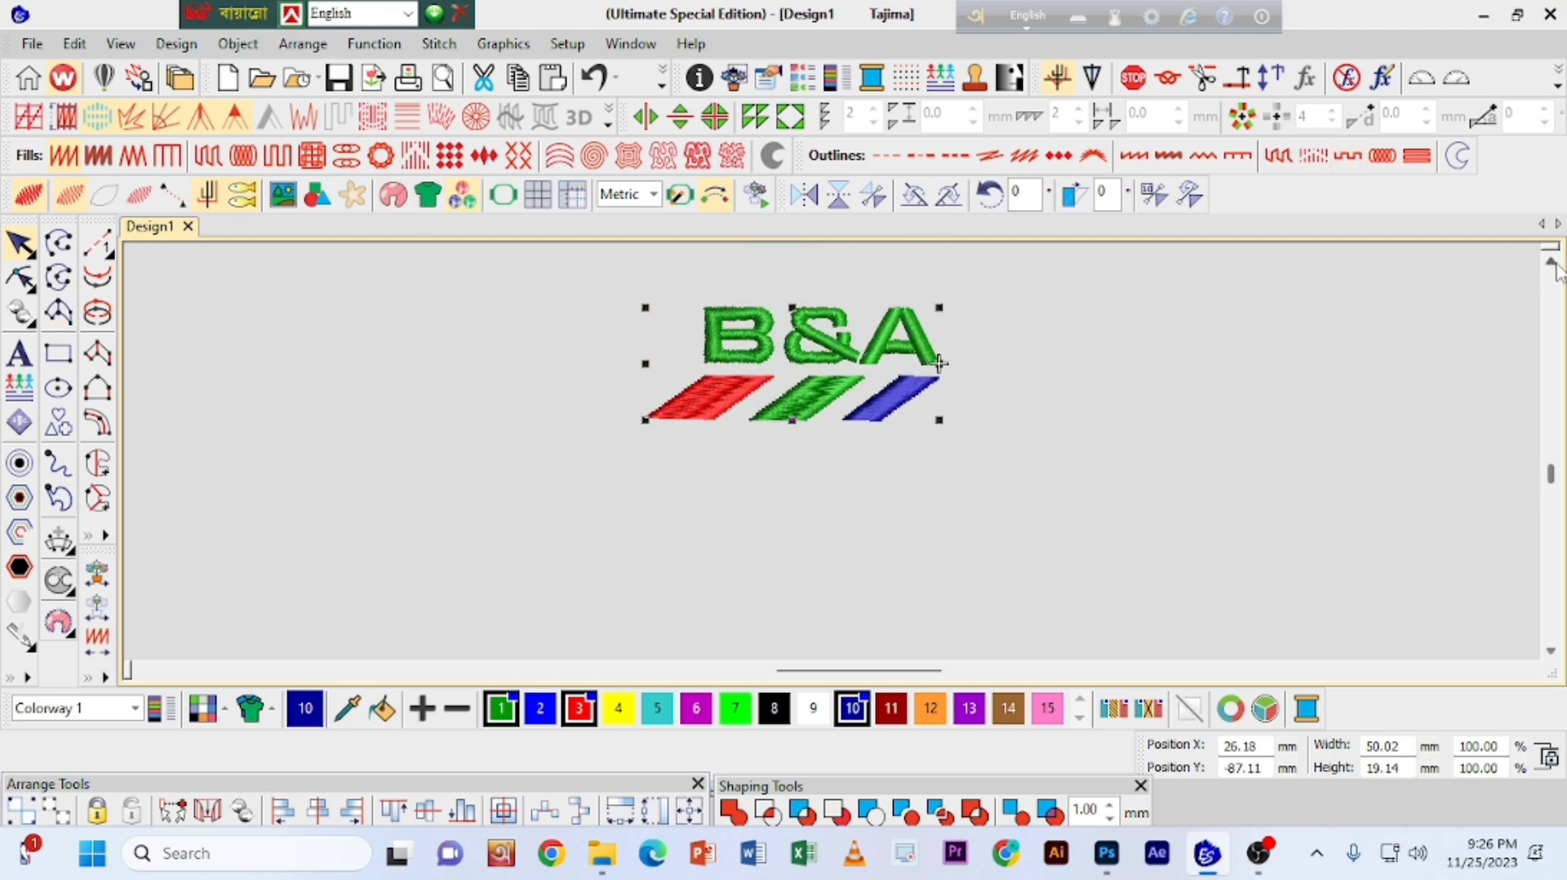
key("z")
left_click(1553, 258)
left_click(1555, 262)
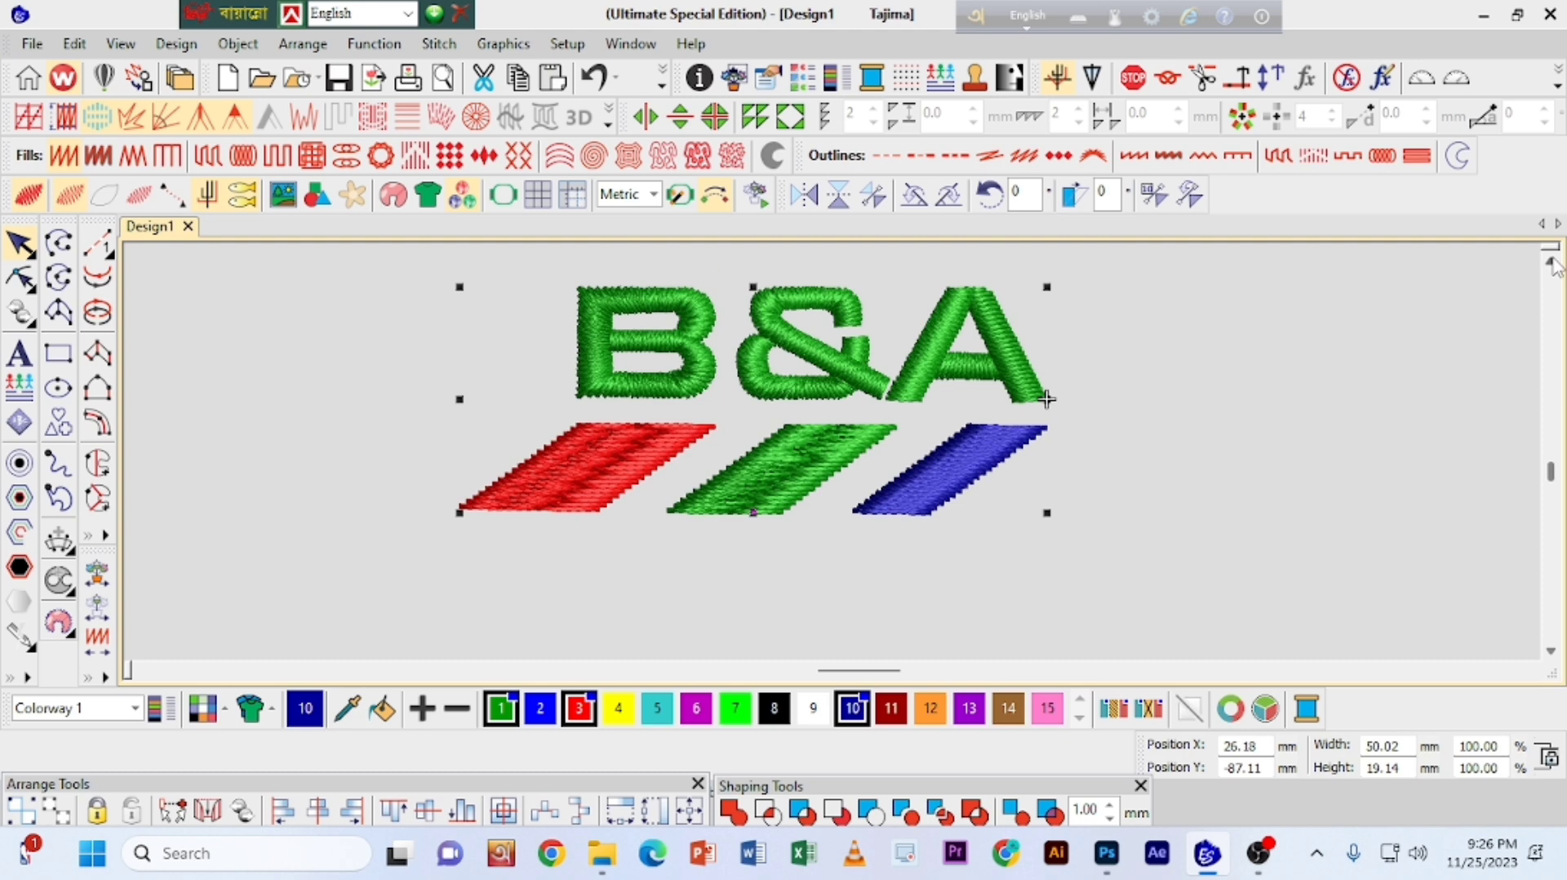
left_click(1227, 355)
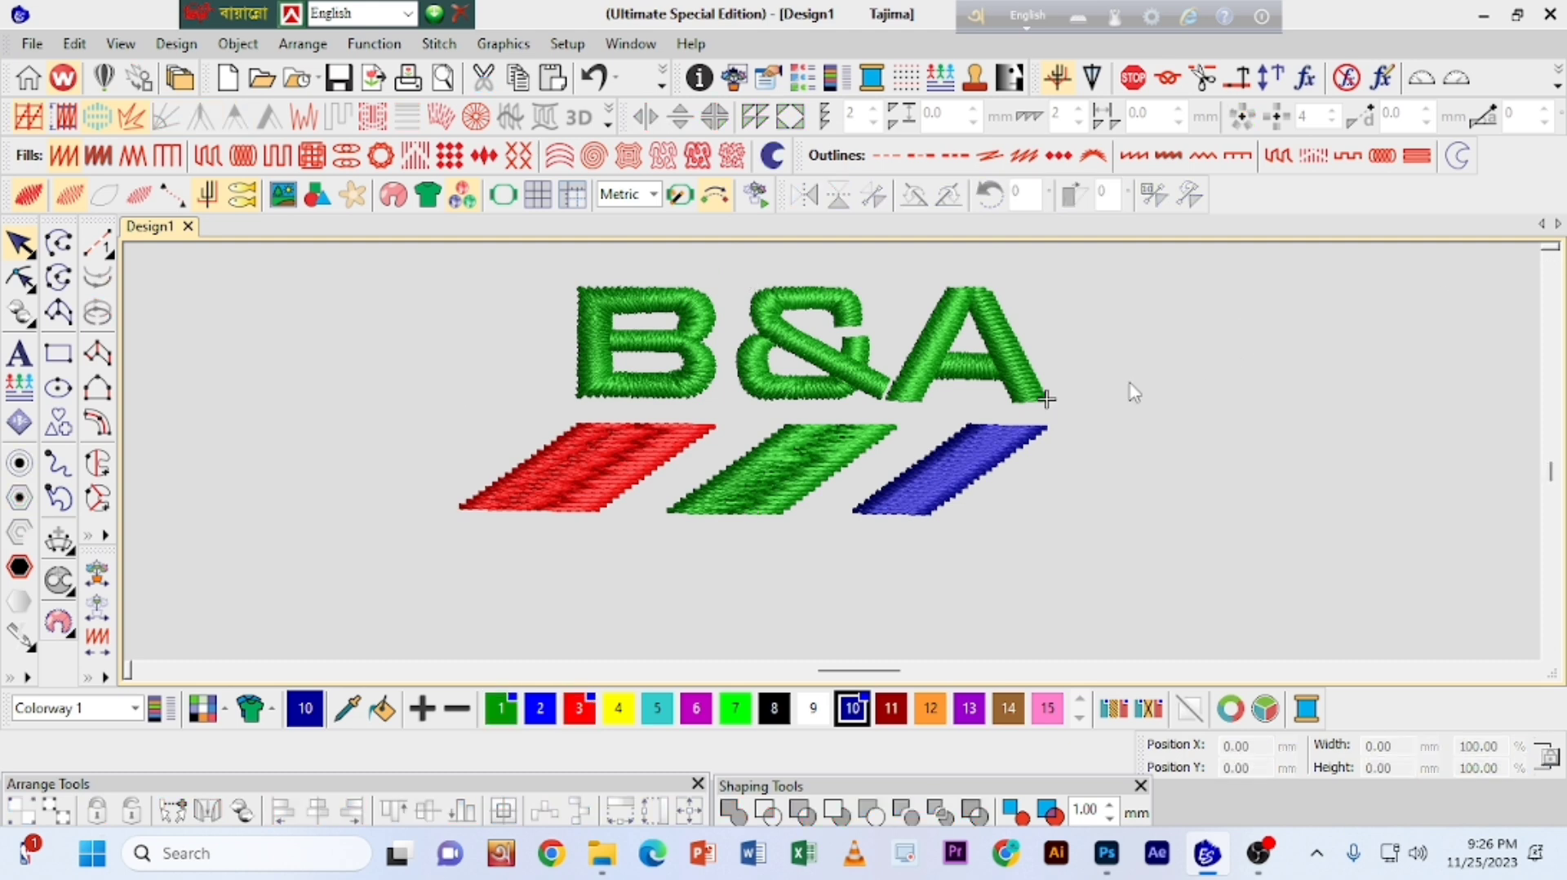
left_click(585, 473)
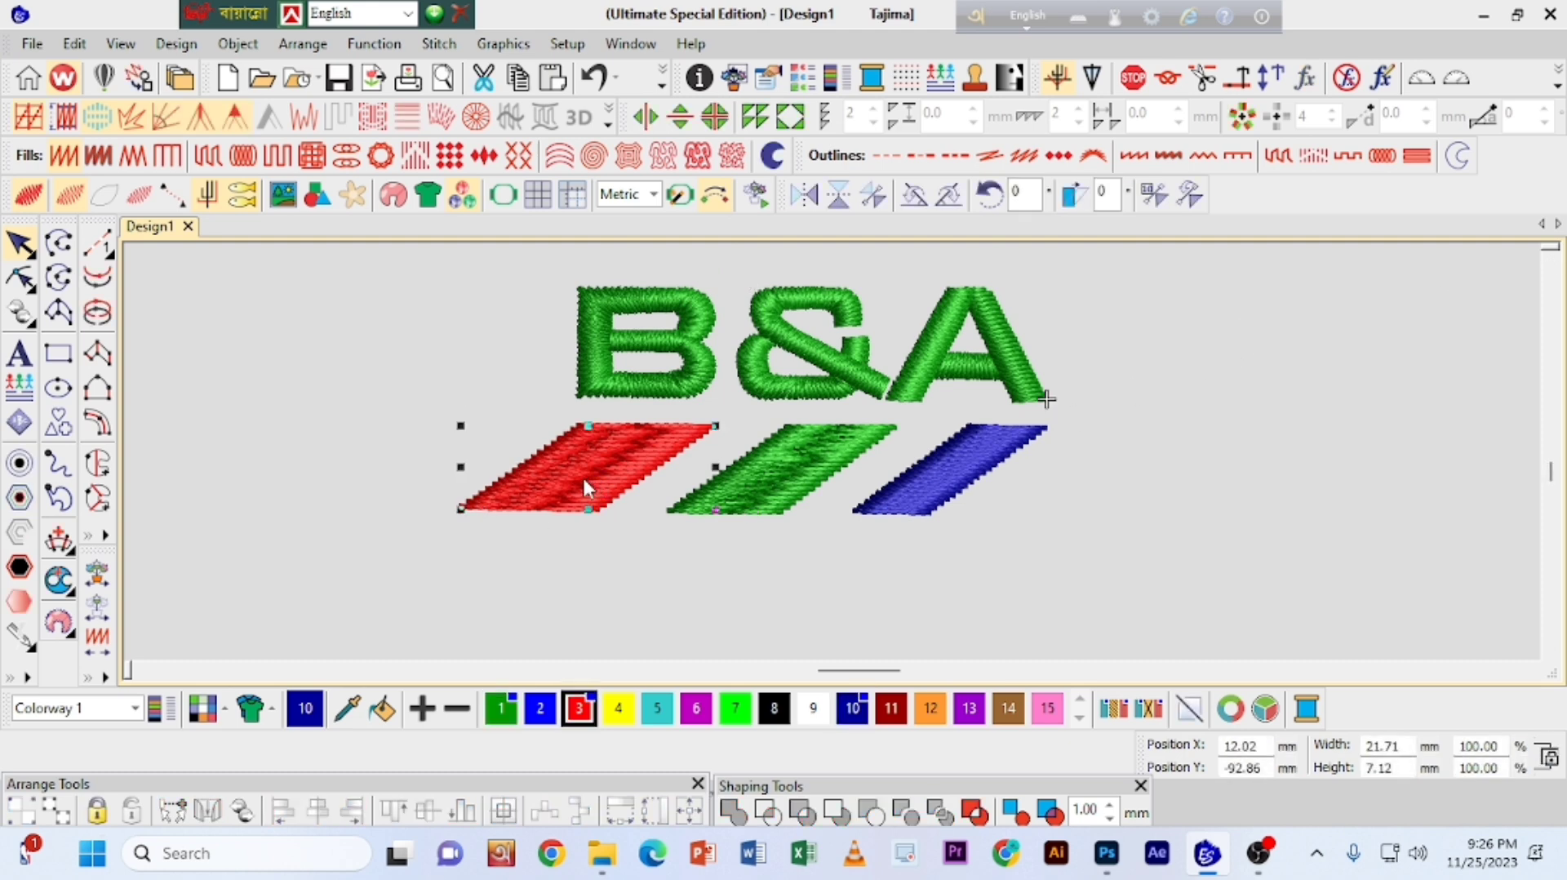
left_click(747, 478, "ctrl")
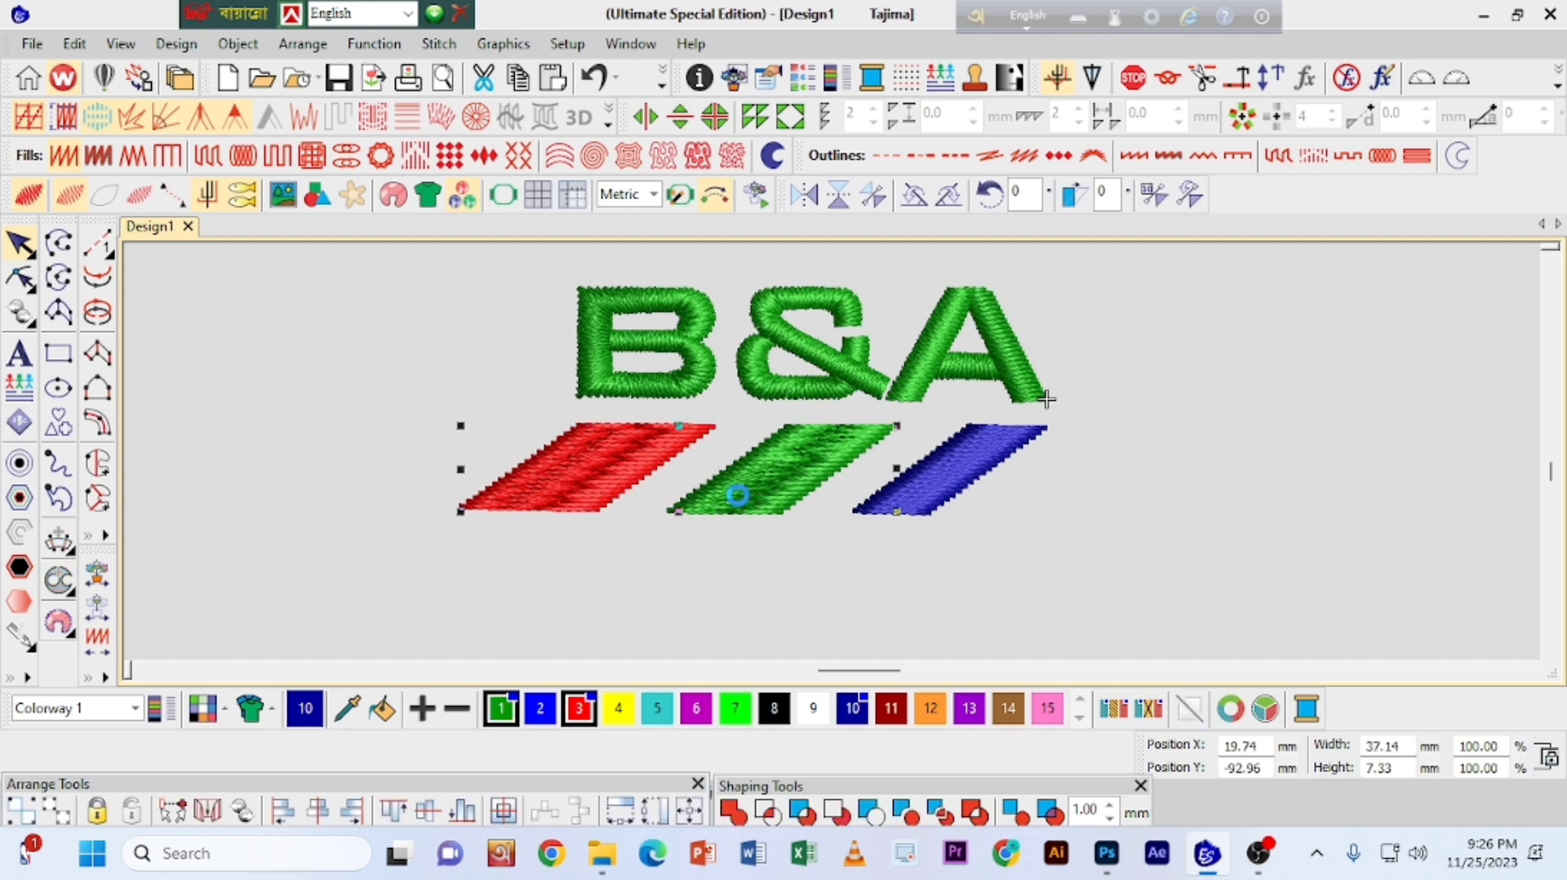
double_click(742, 499)
left_click(813, 485)
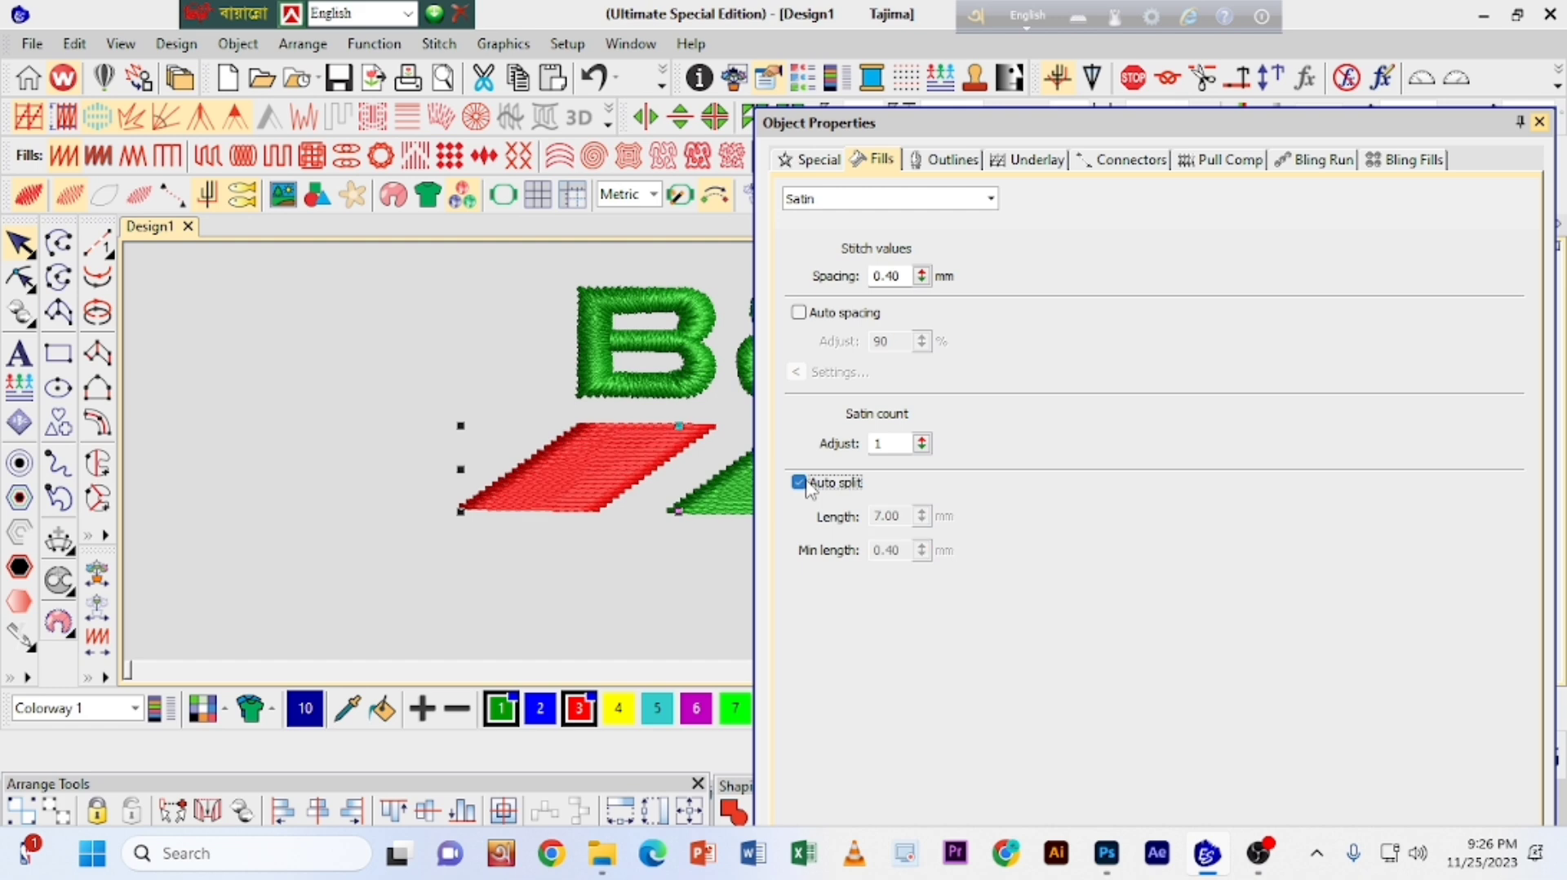
left_click(1539, 122)
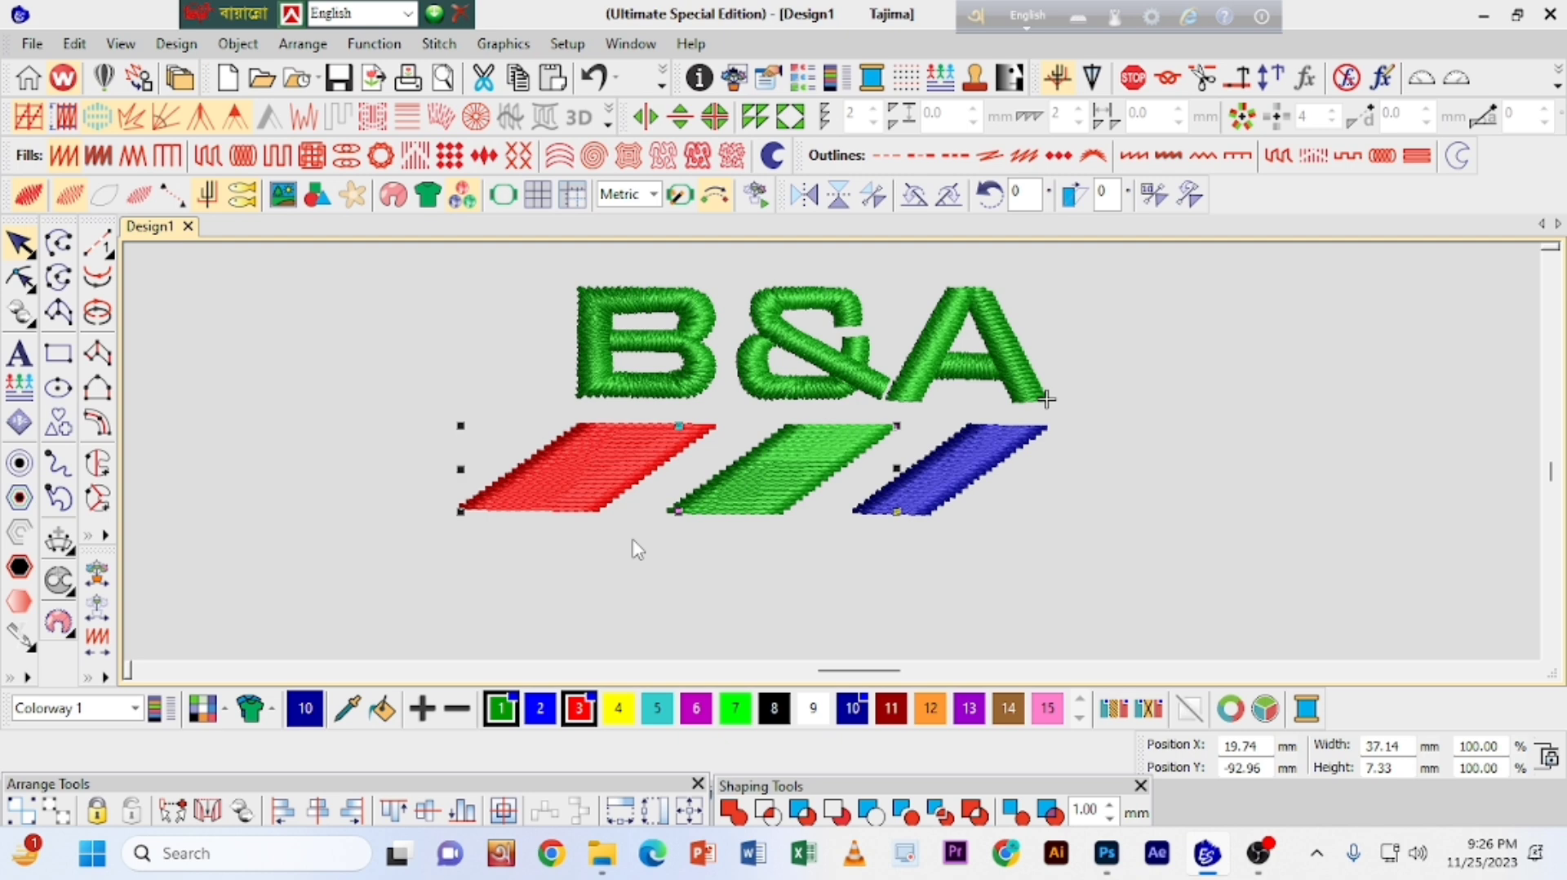
left_click(413, 338)
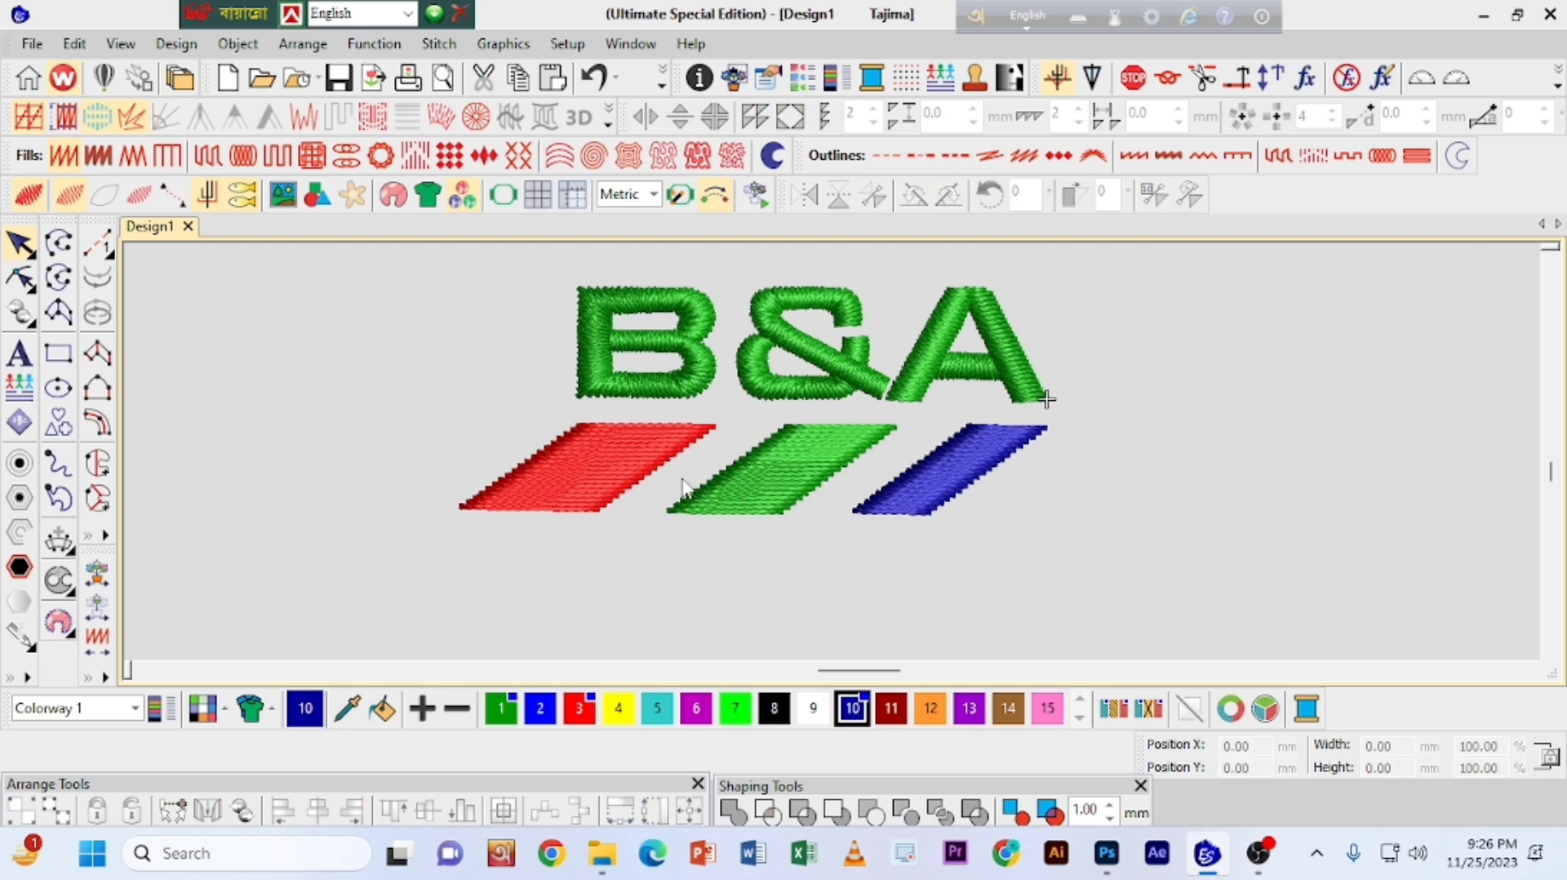
Step: Turn on Auto split in the satin fill of the red parallelogram and deselect it
left_click(624, 449)
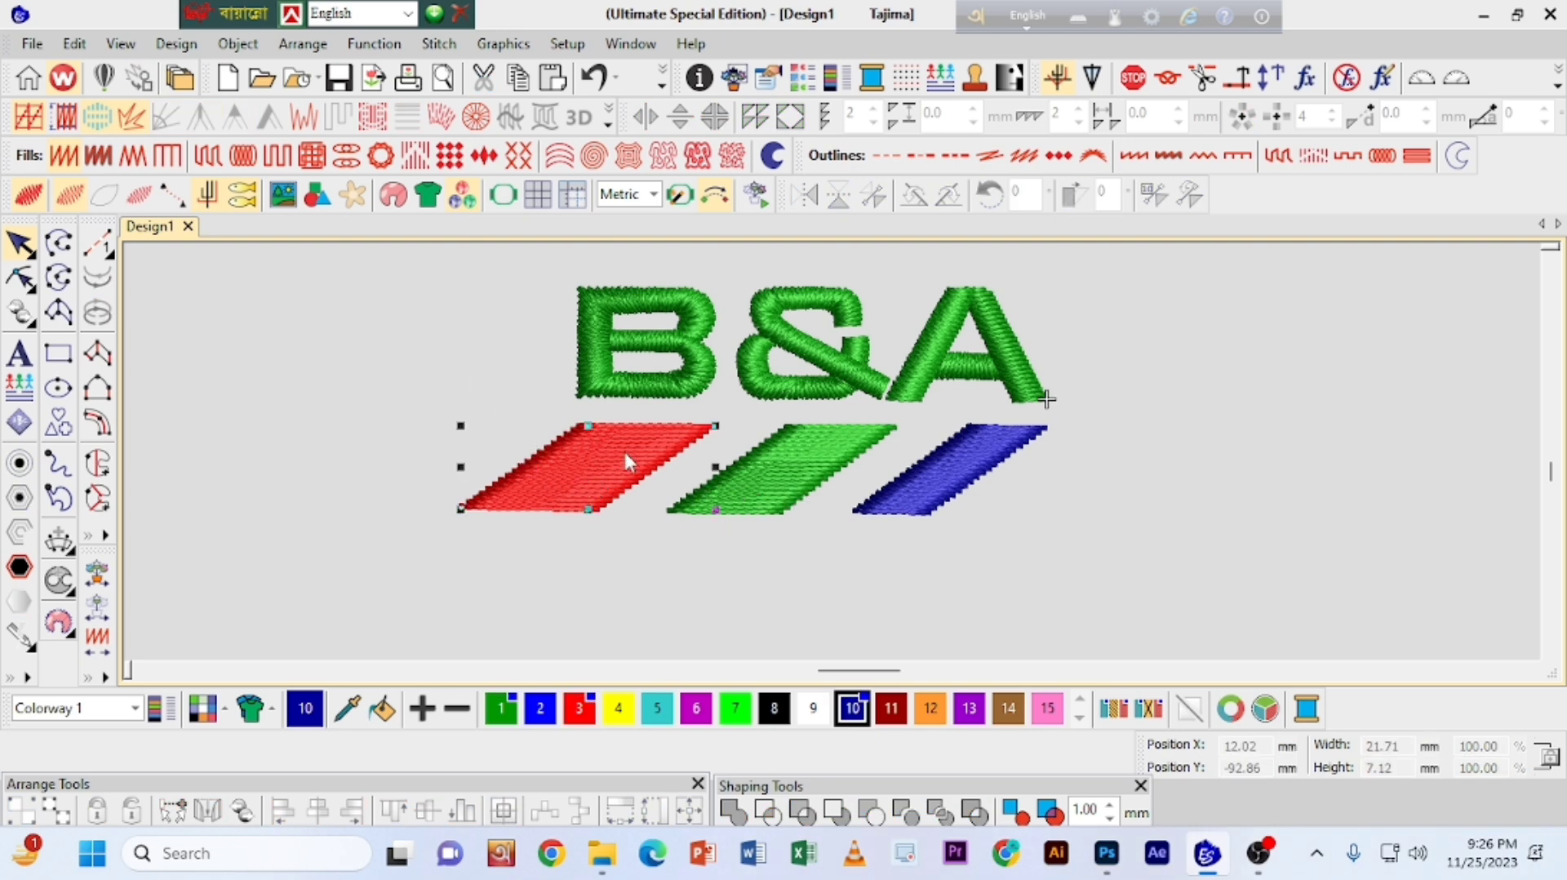
double_click(618, 453)
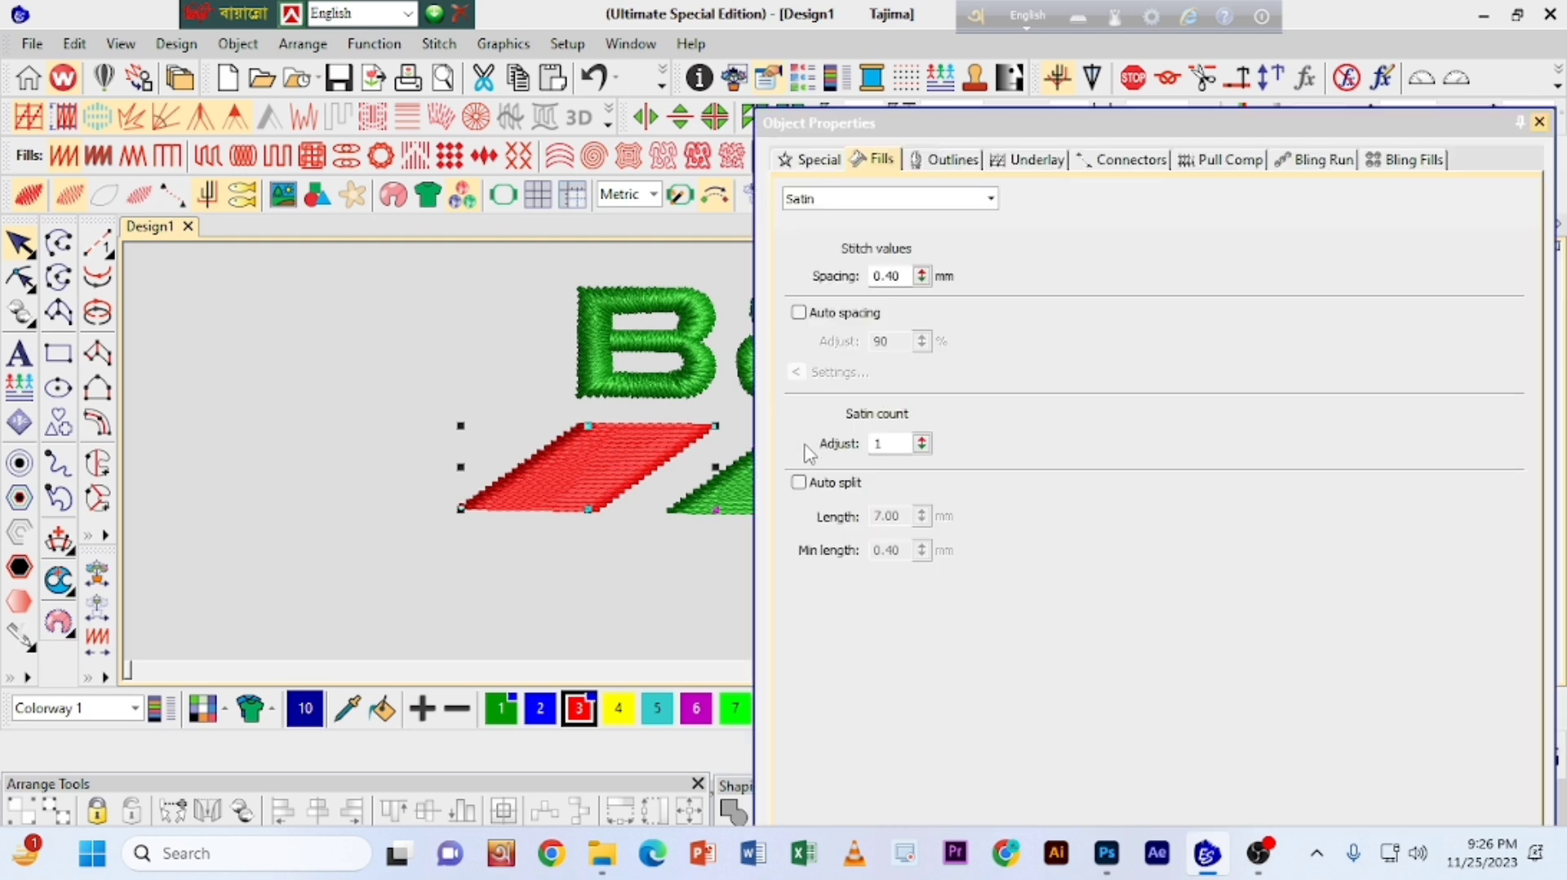
left_click(800, 482)
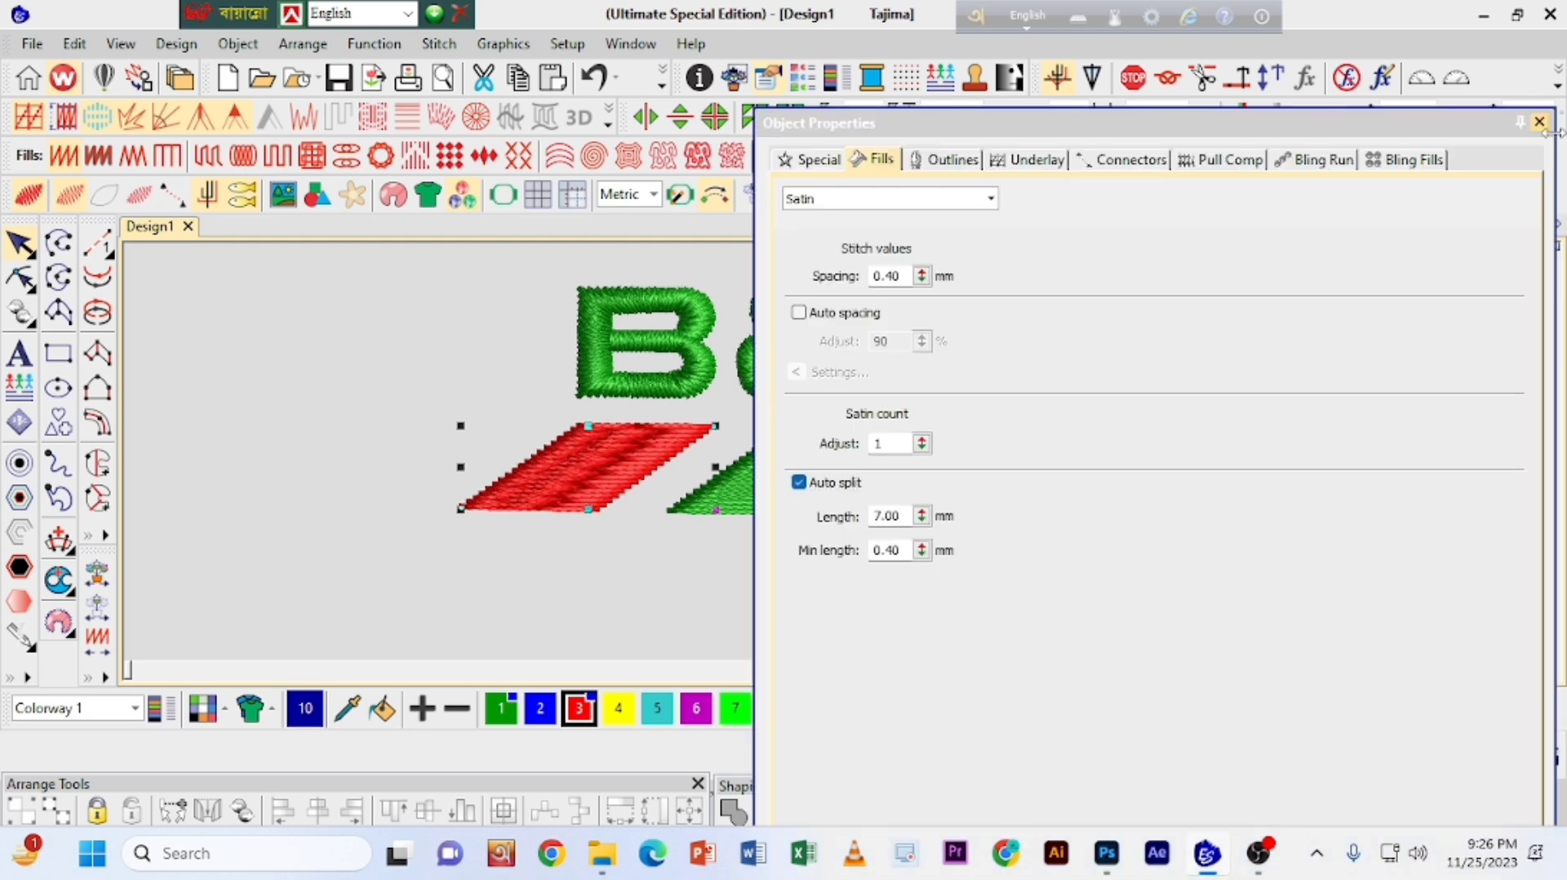
left_click(1540, 122)
left_click(353, 335)
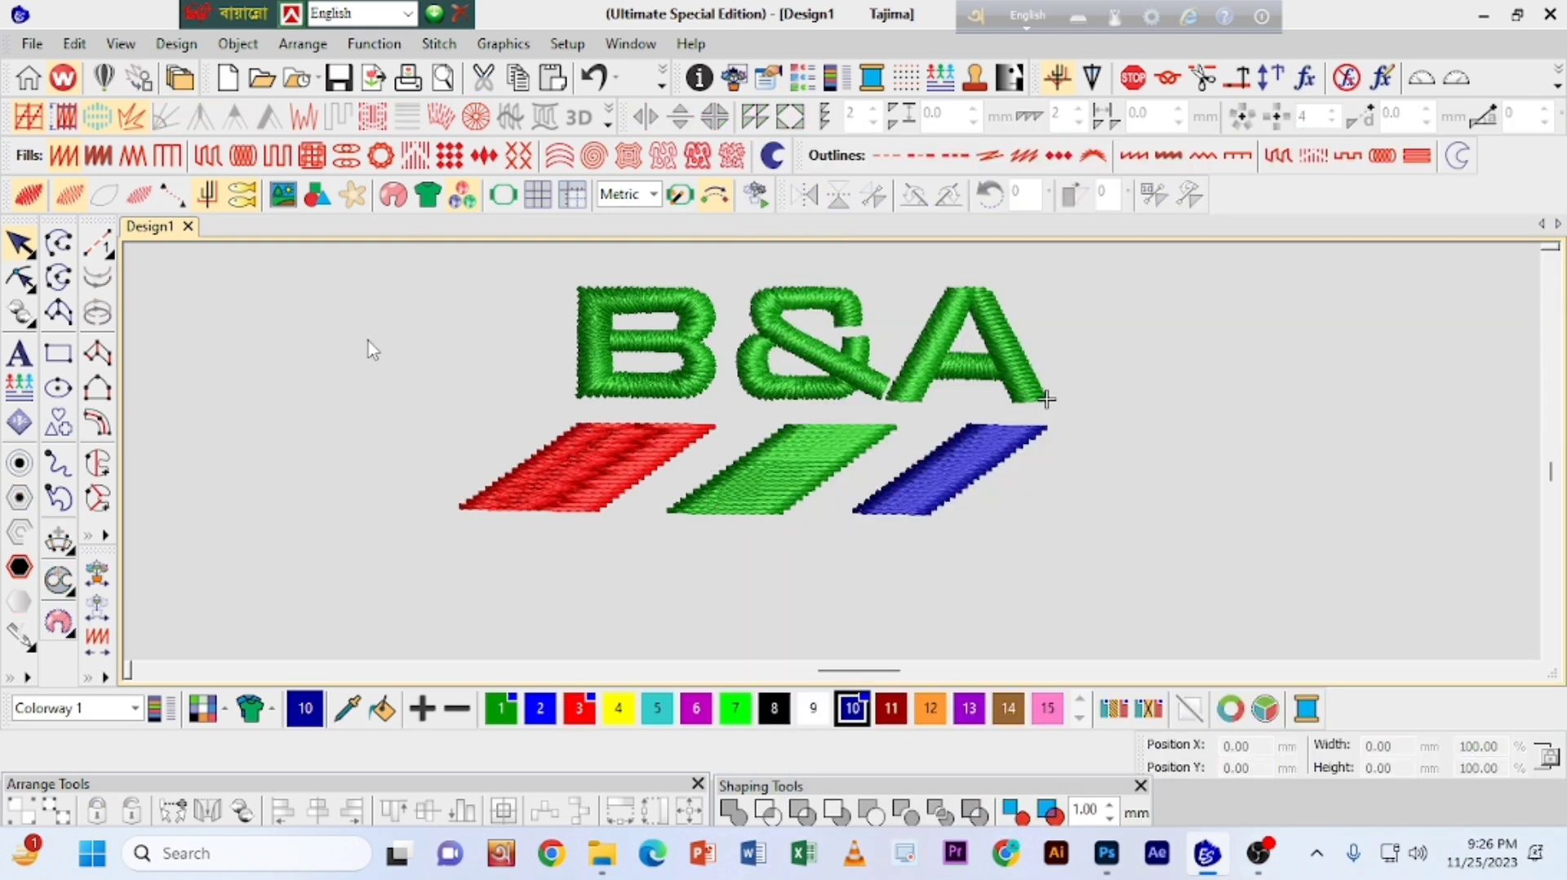
Step: Select the whole embroidery, review its outline and underlay properties, and turn off the second underlay
left_click_drag(448, 262, 934, 543)
left_click(591, 339)
left_click(452, 349)
key("ctrl+a")
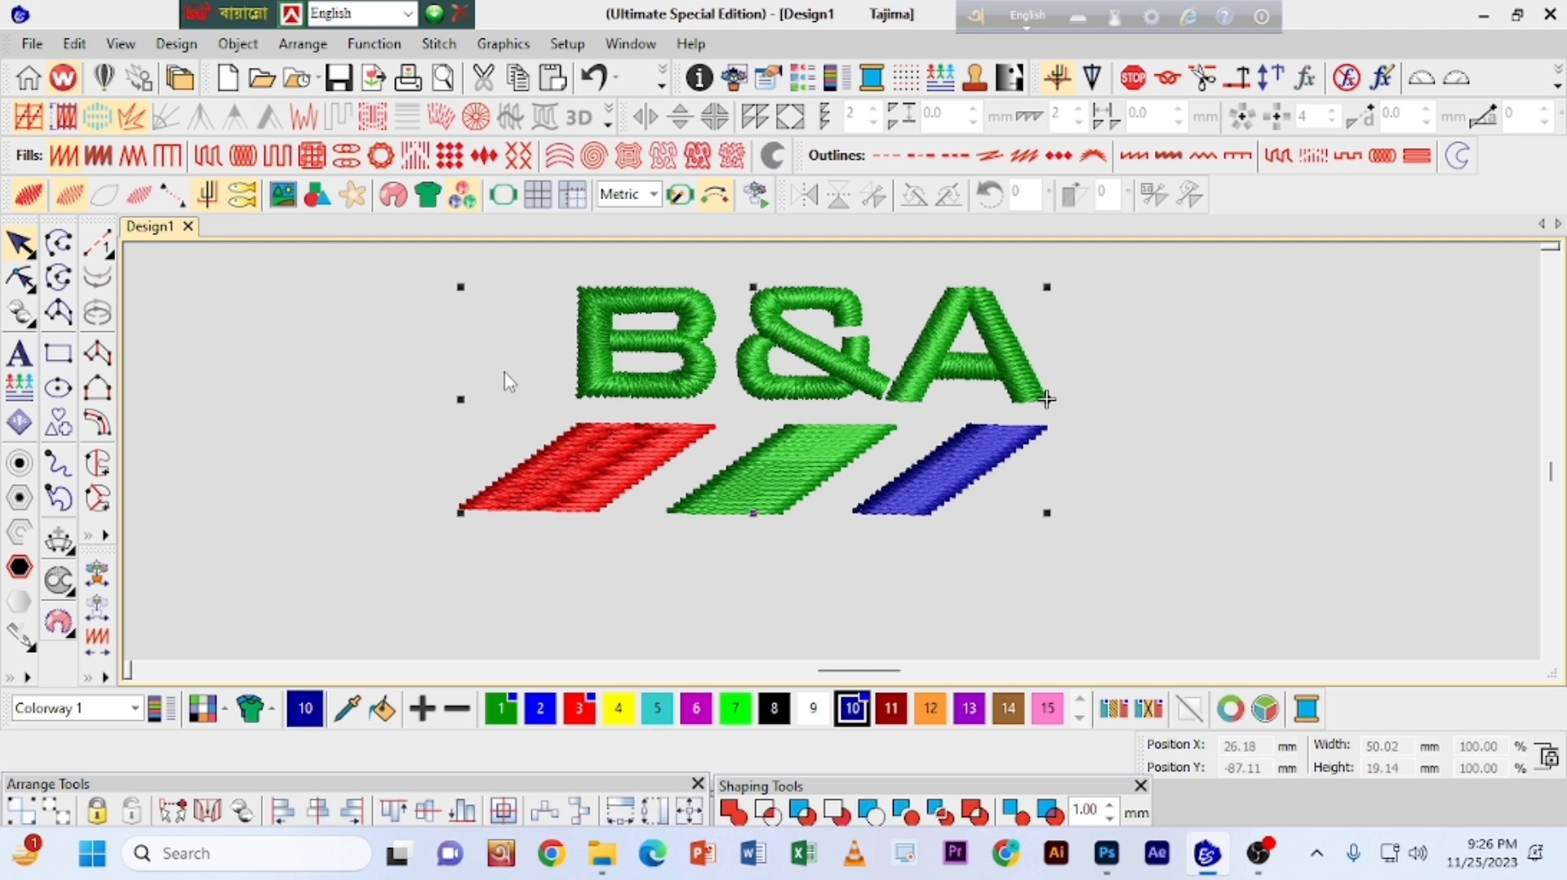
double_click(572, 362)
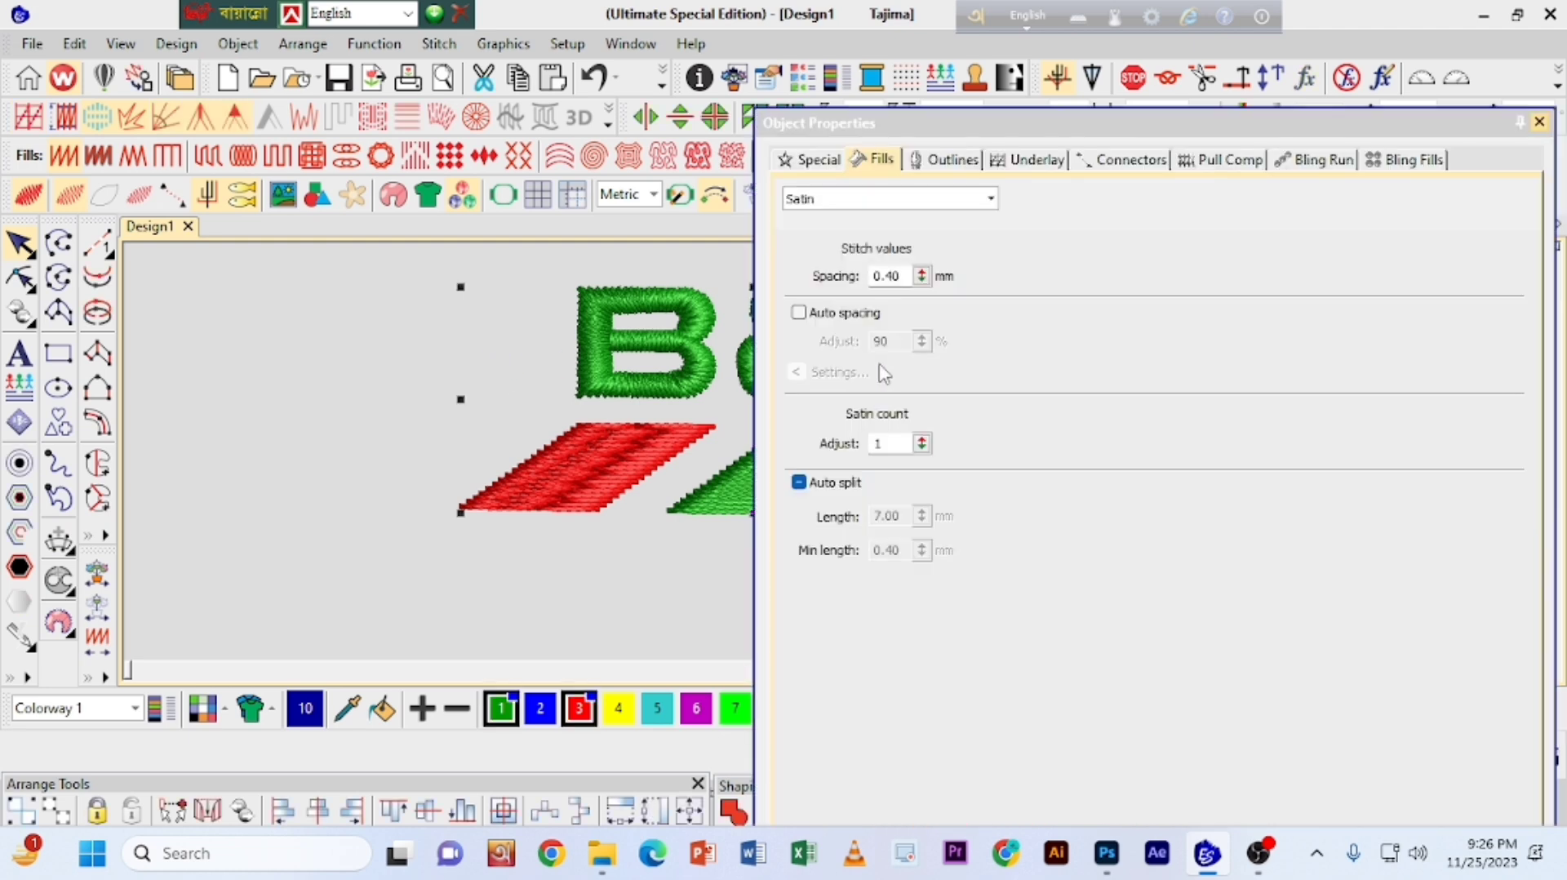
left_click(950, 160)
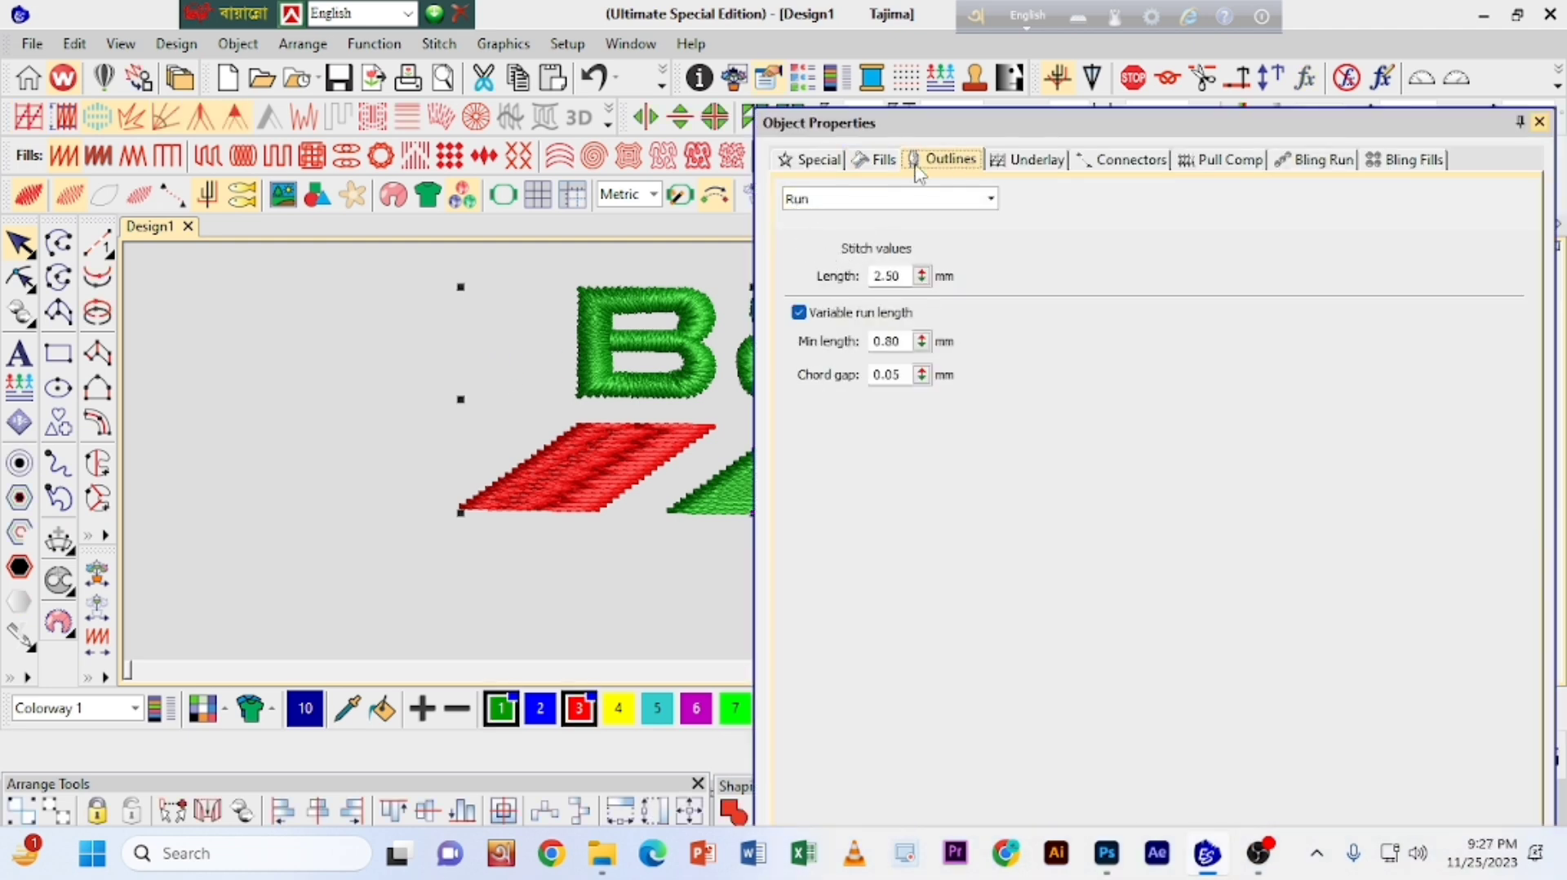
left_click(1035, 167)
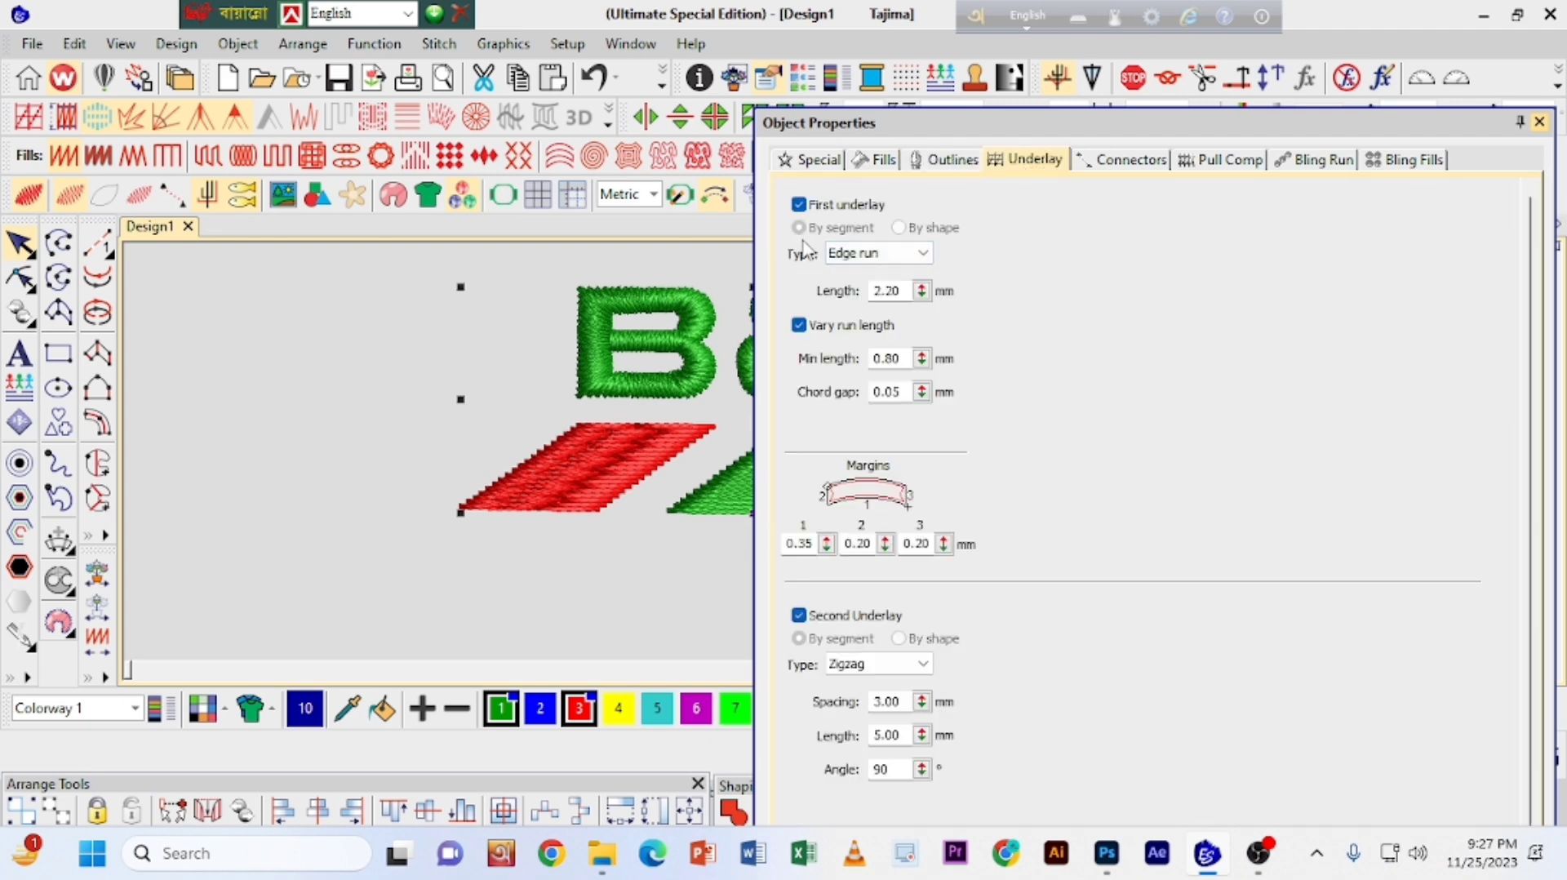
left_click(927, 260)
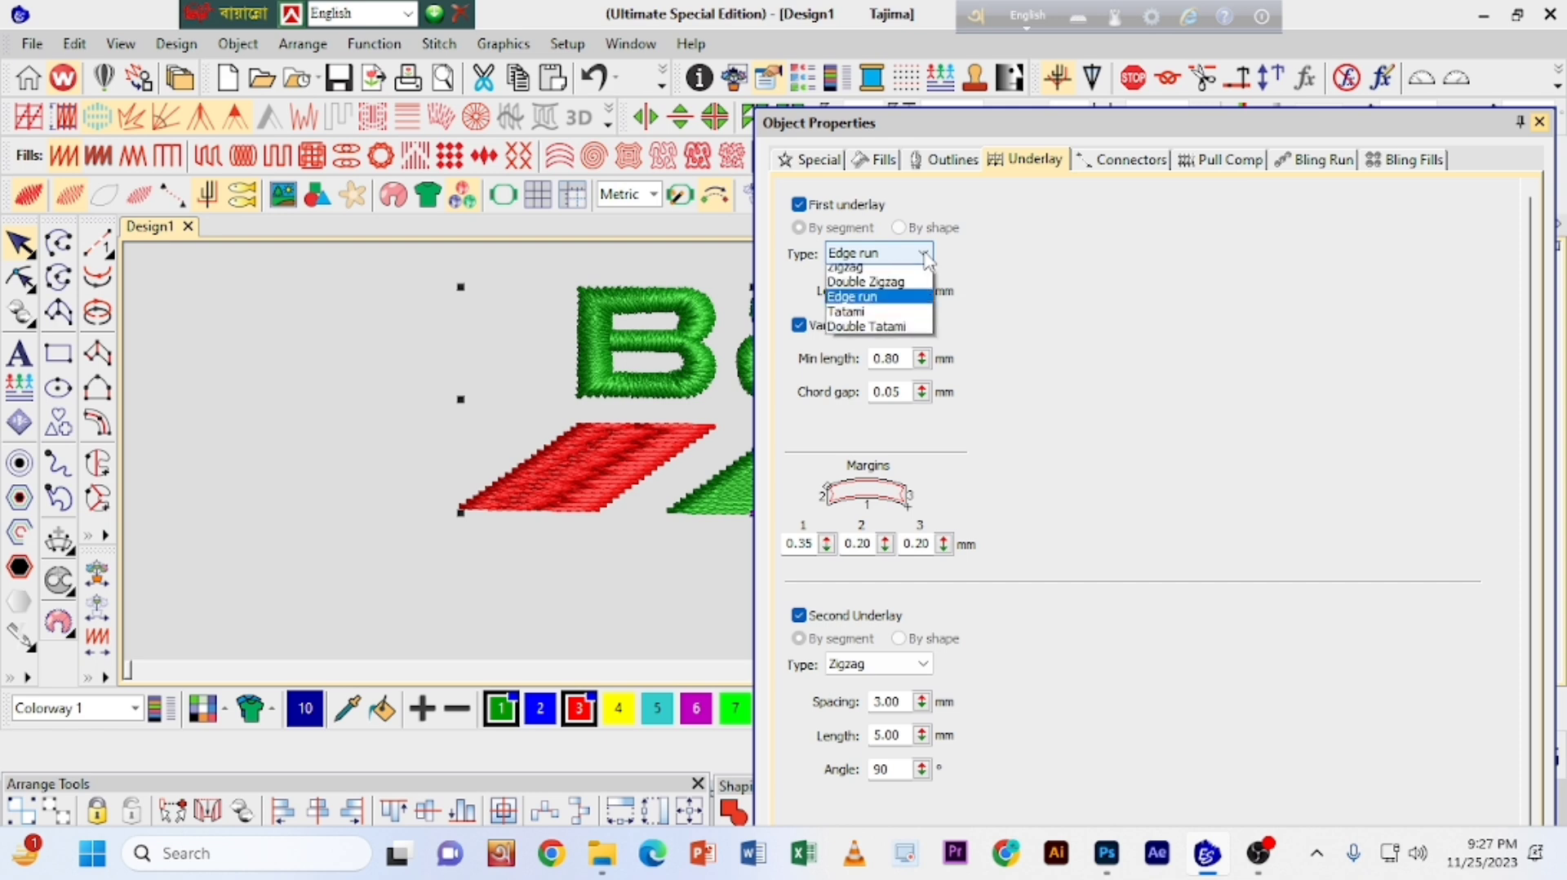
left_click(867, 328)
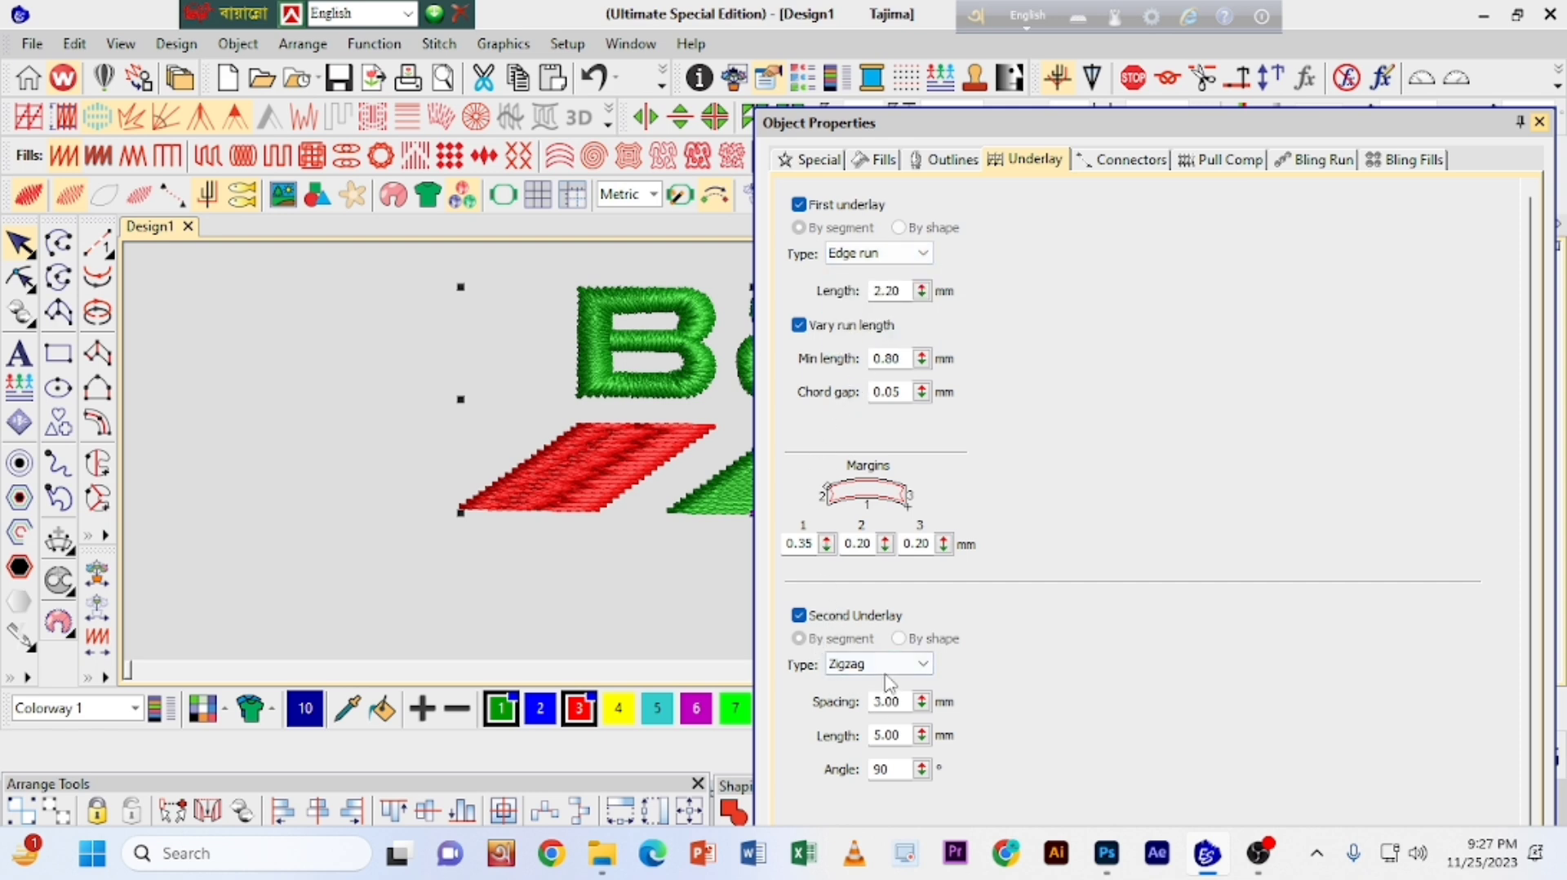
left_click(801, 618)
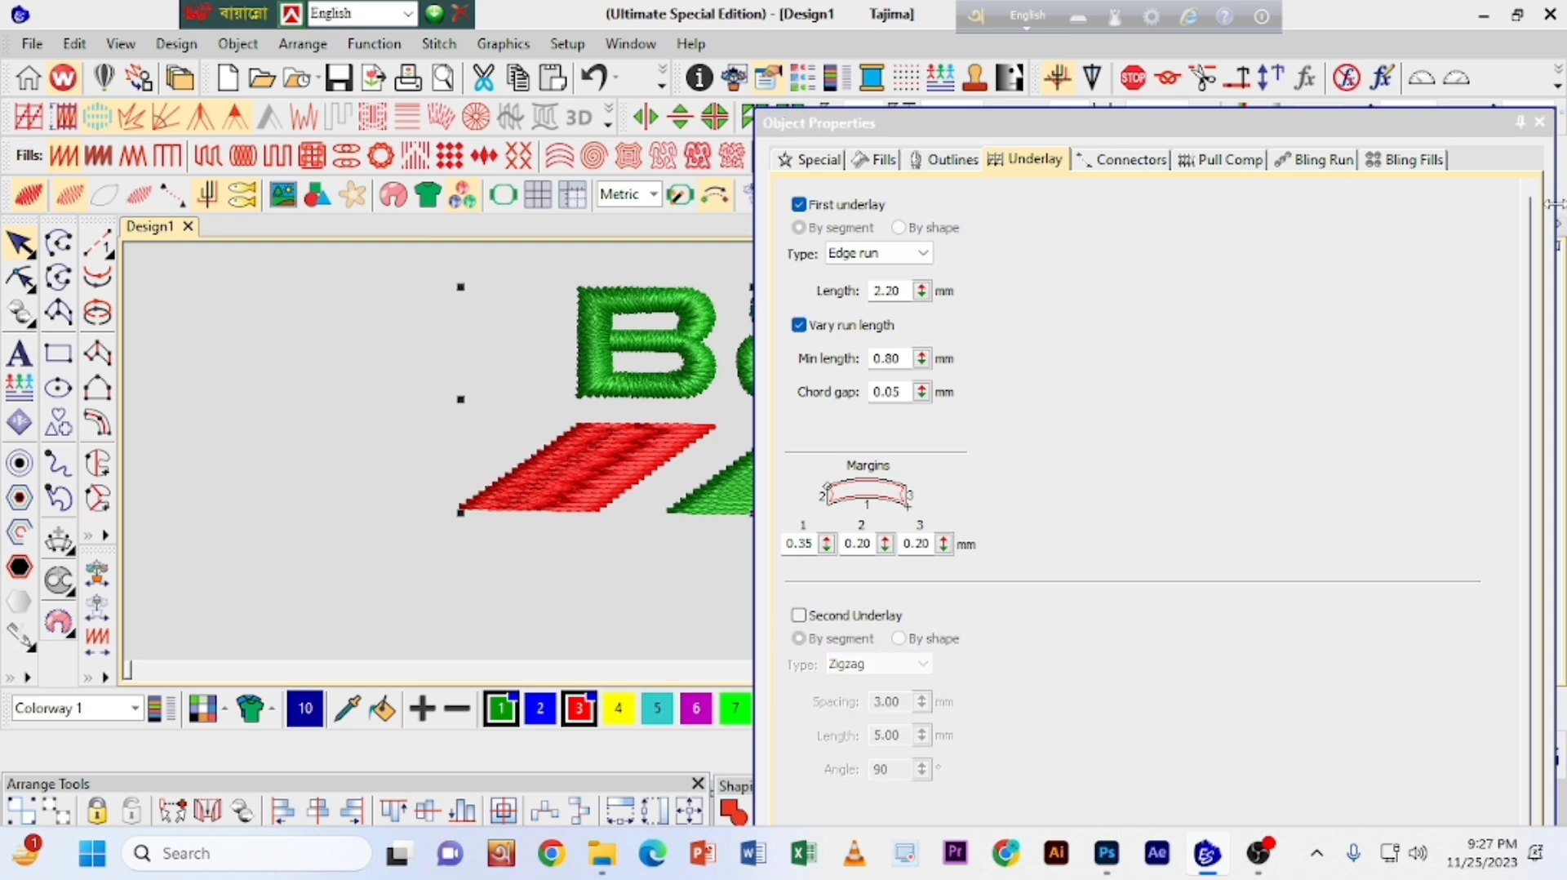
left_click(1540, 123)
left_click(396, 329)
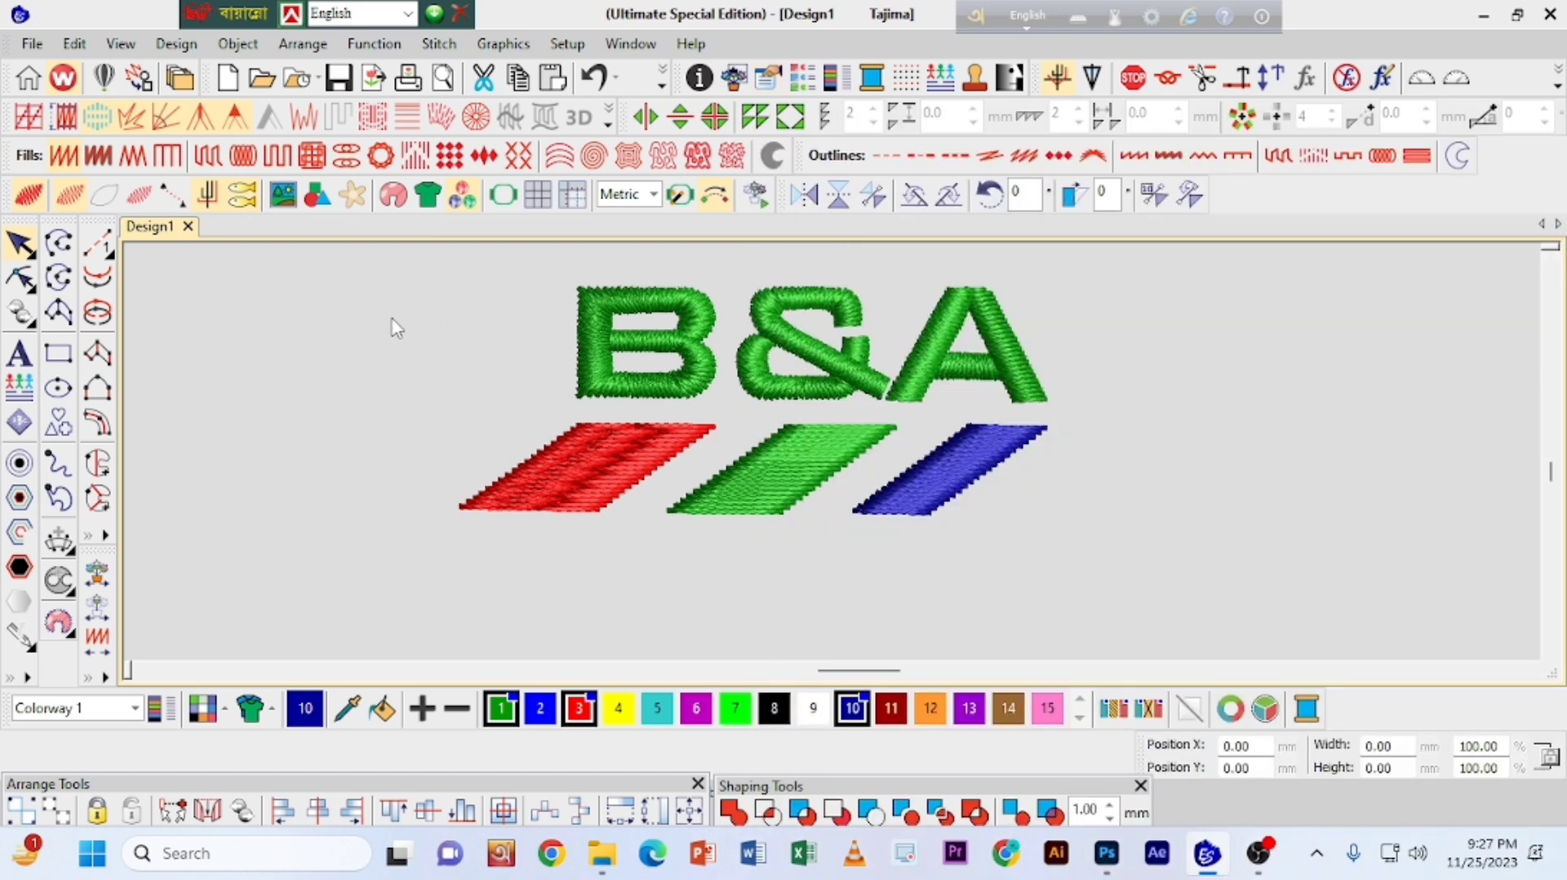
Step: Select the whole embroidery again and check its underlay properties
key("shift+z")
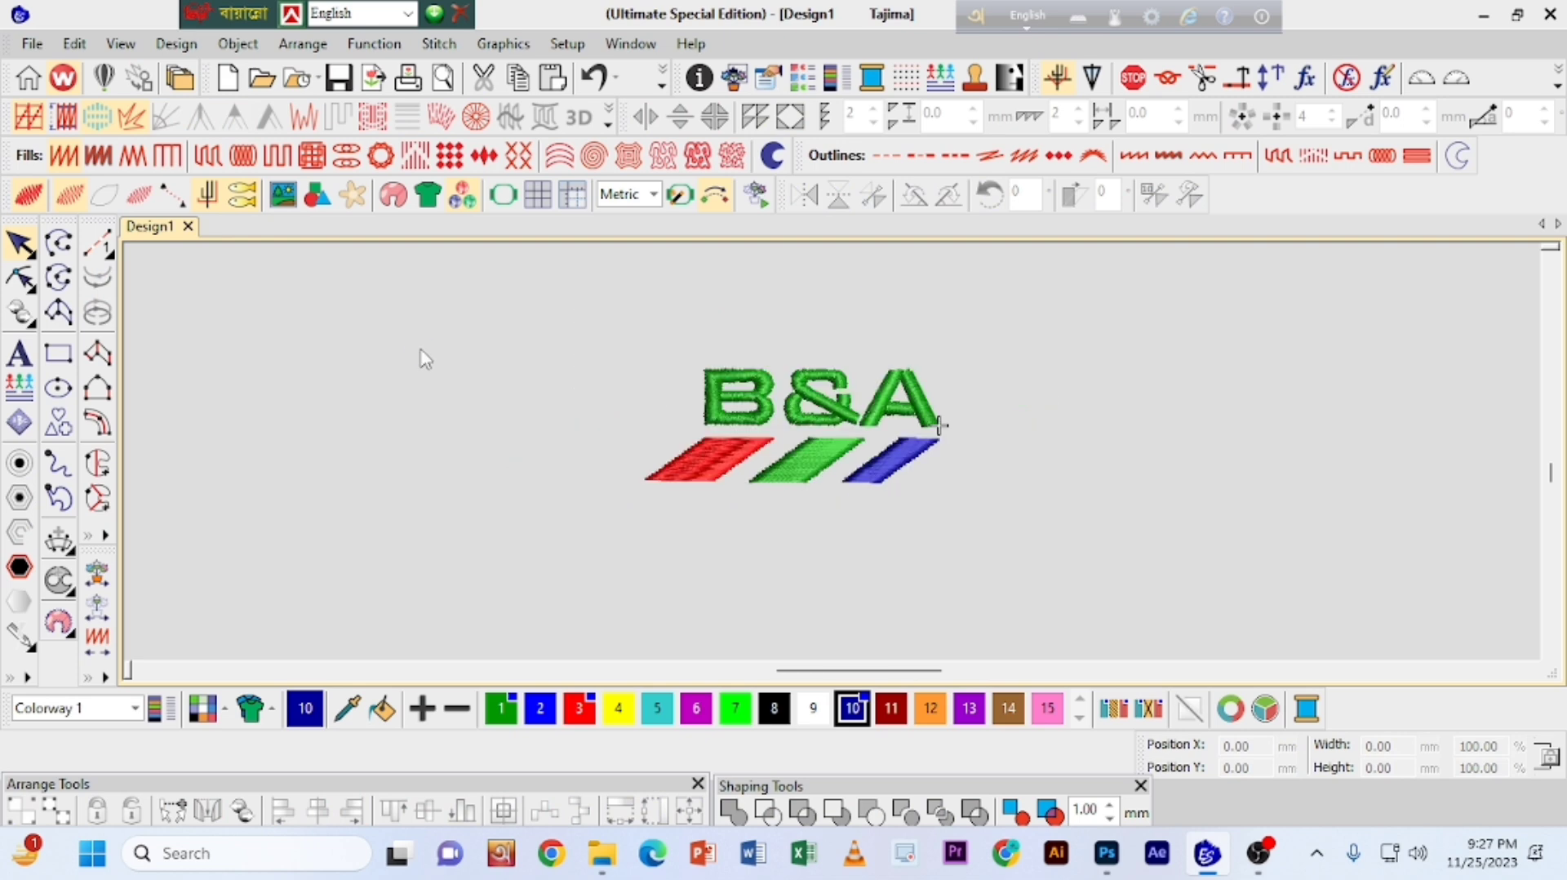
key("ctrl+a")
double_click(728, 357)
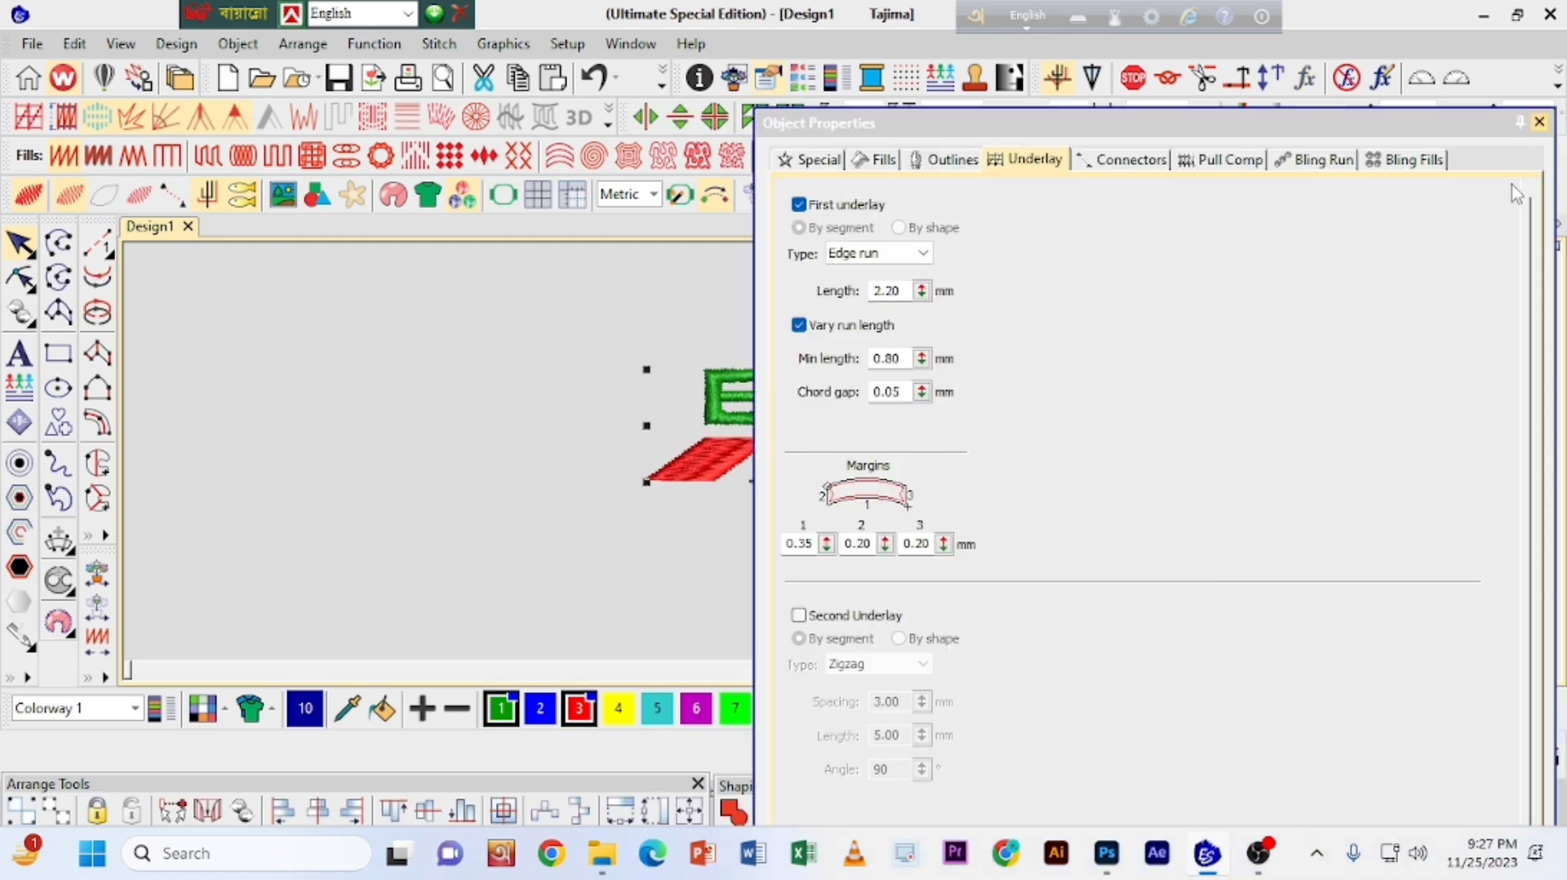
left_click(1539, 123)
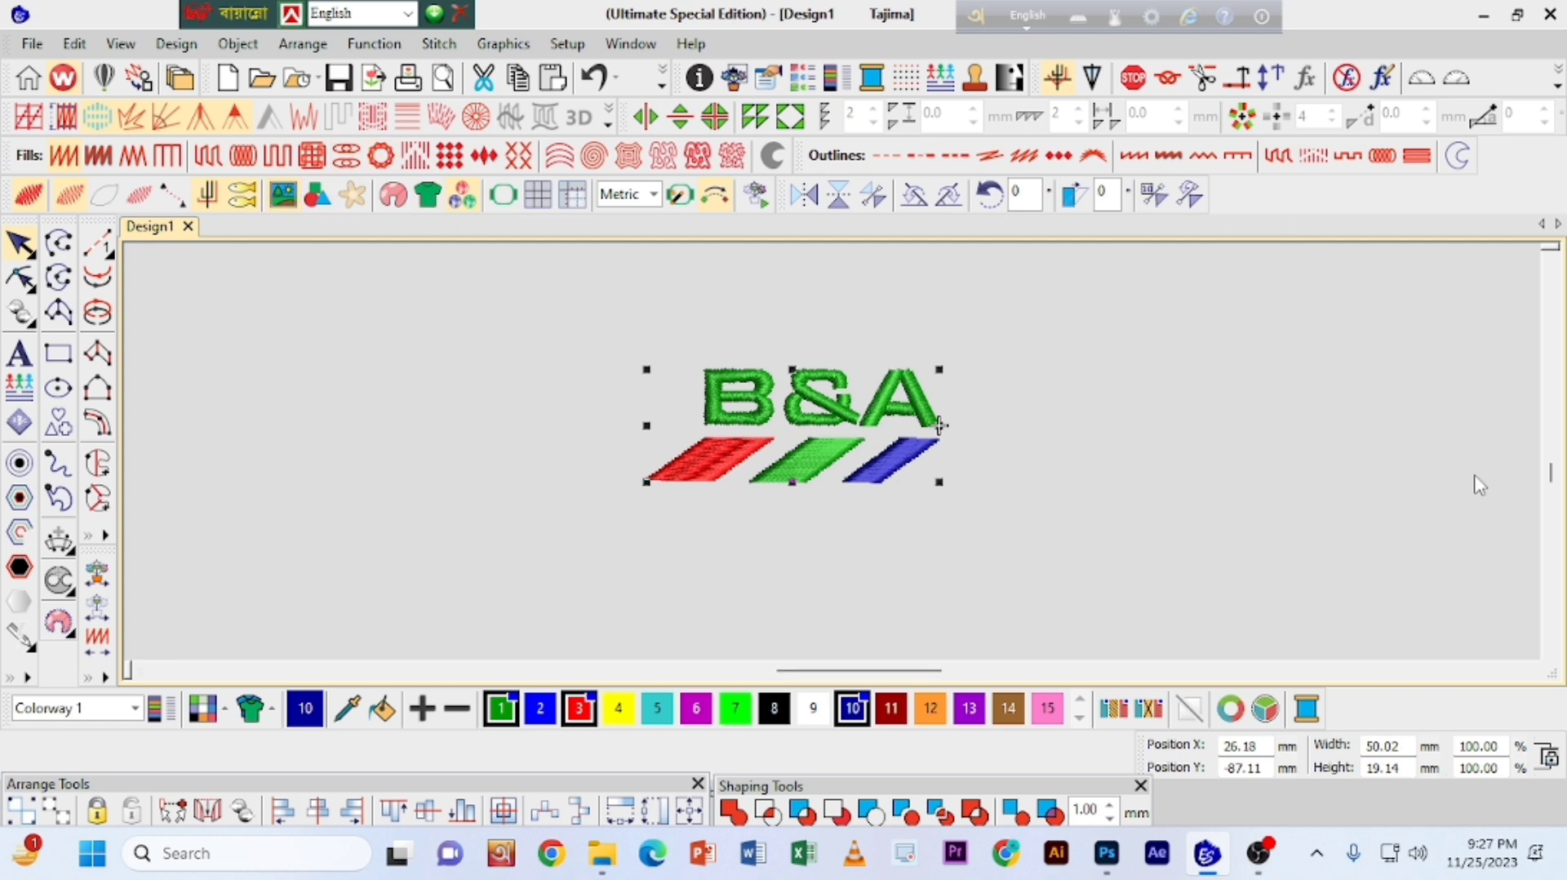
Step: Show the reference picture beside the embroidery, read its size and colour specification, and hide it again
left_click_drag(934, 670, 994, 673)
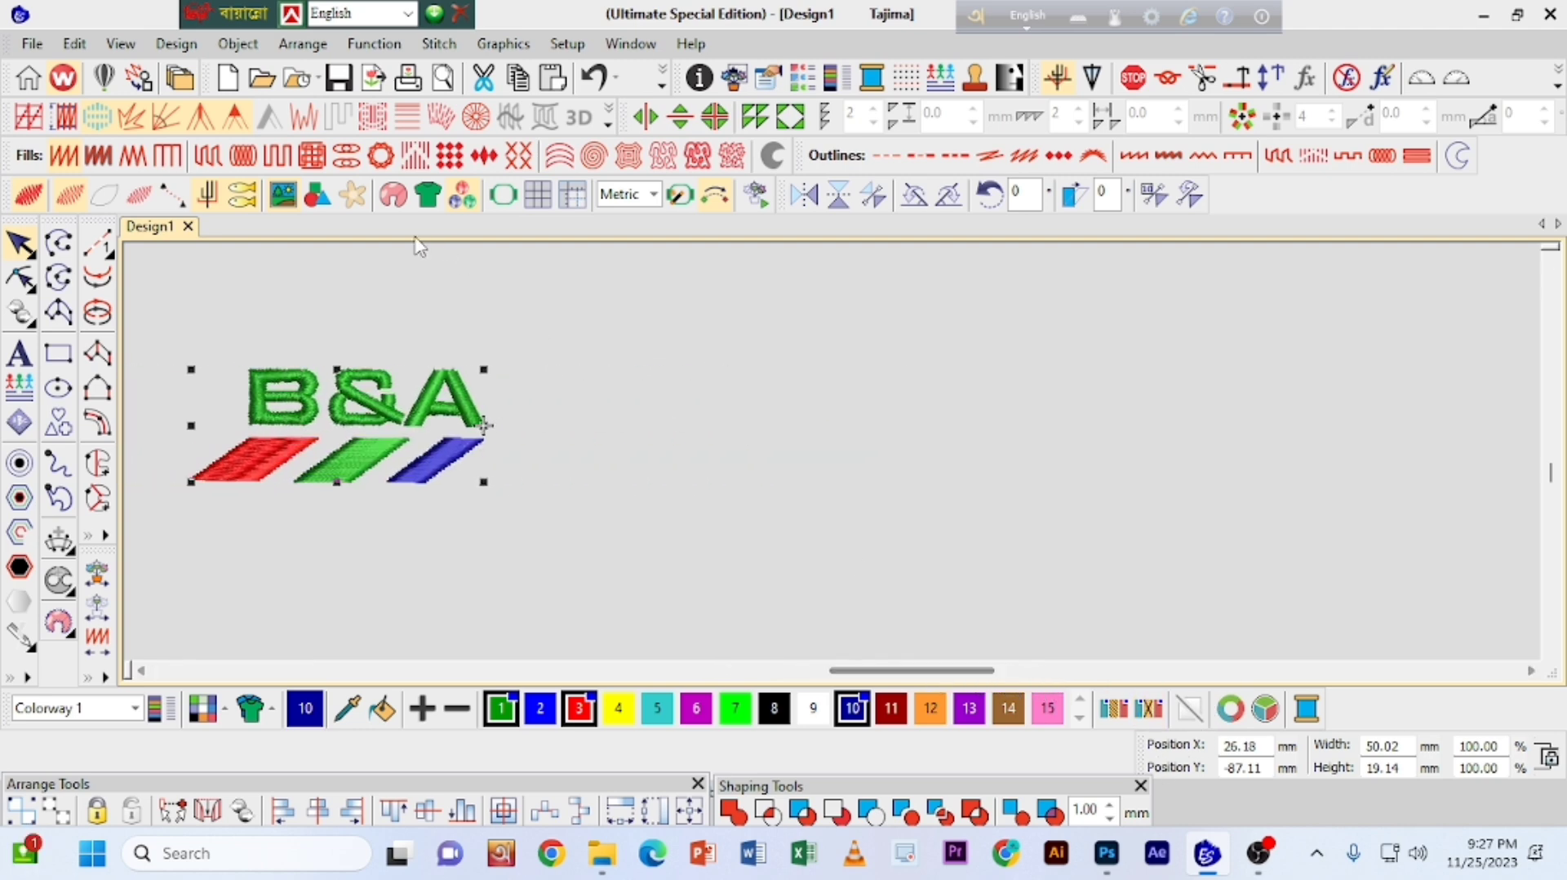
left_click(285, 204)
left_click_drag(1484, 423, 924, 365)
left_click_drag(1168, 407, 1144, 412)
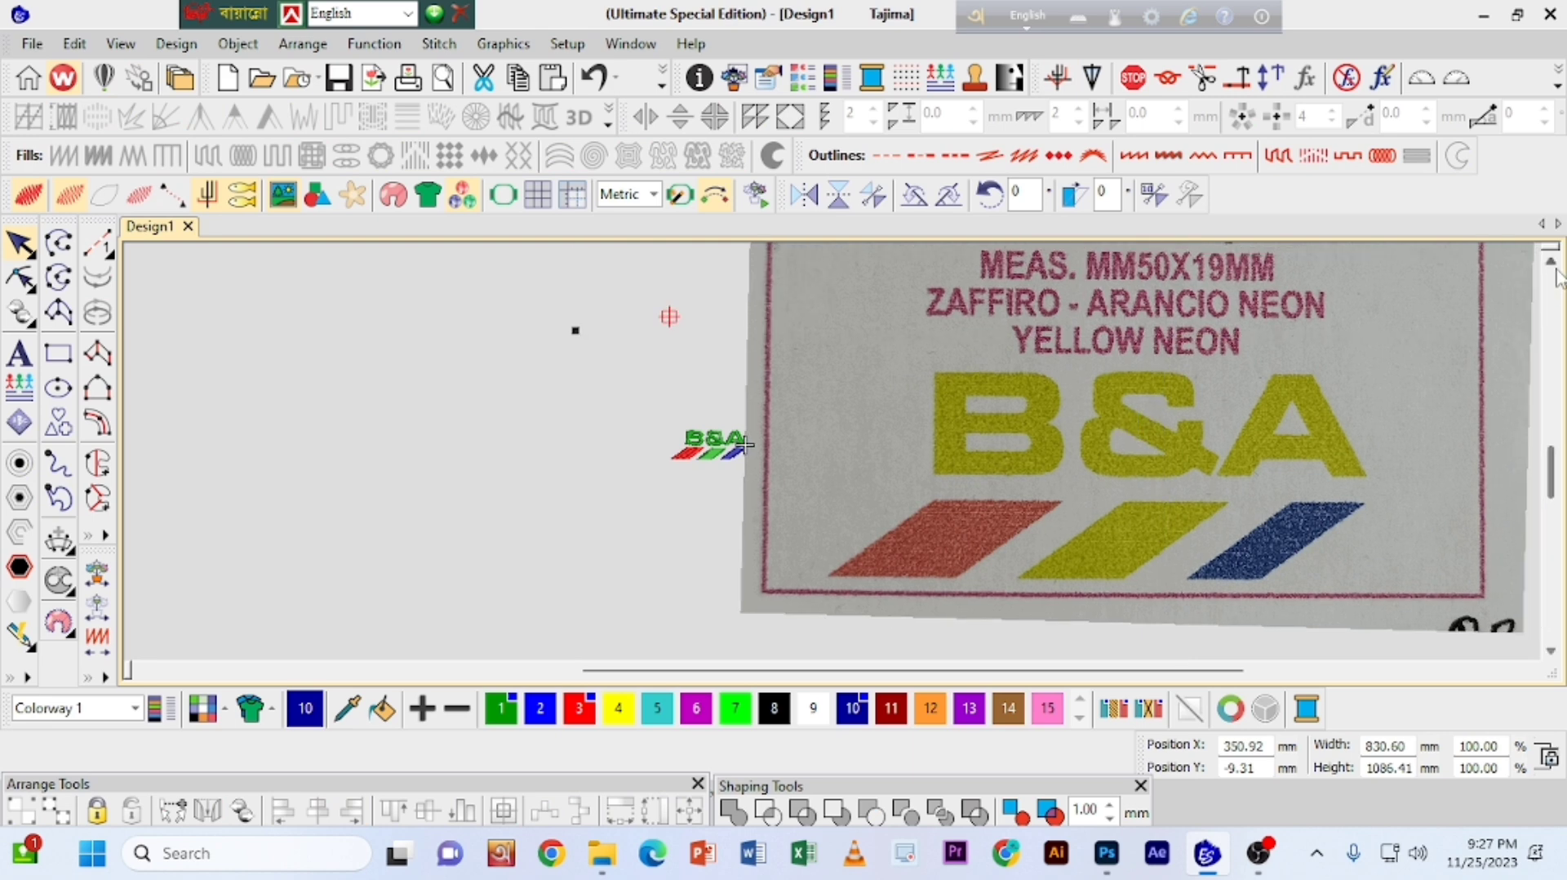
scroll(1562, 320, "up", 1)
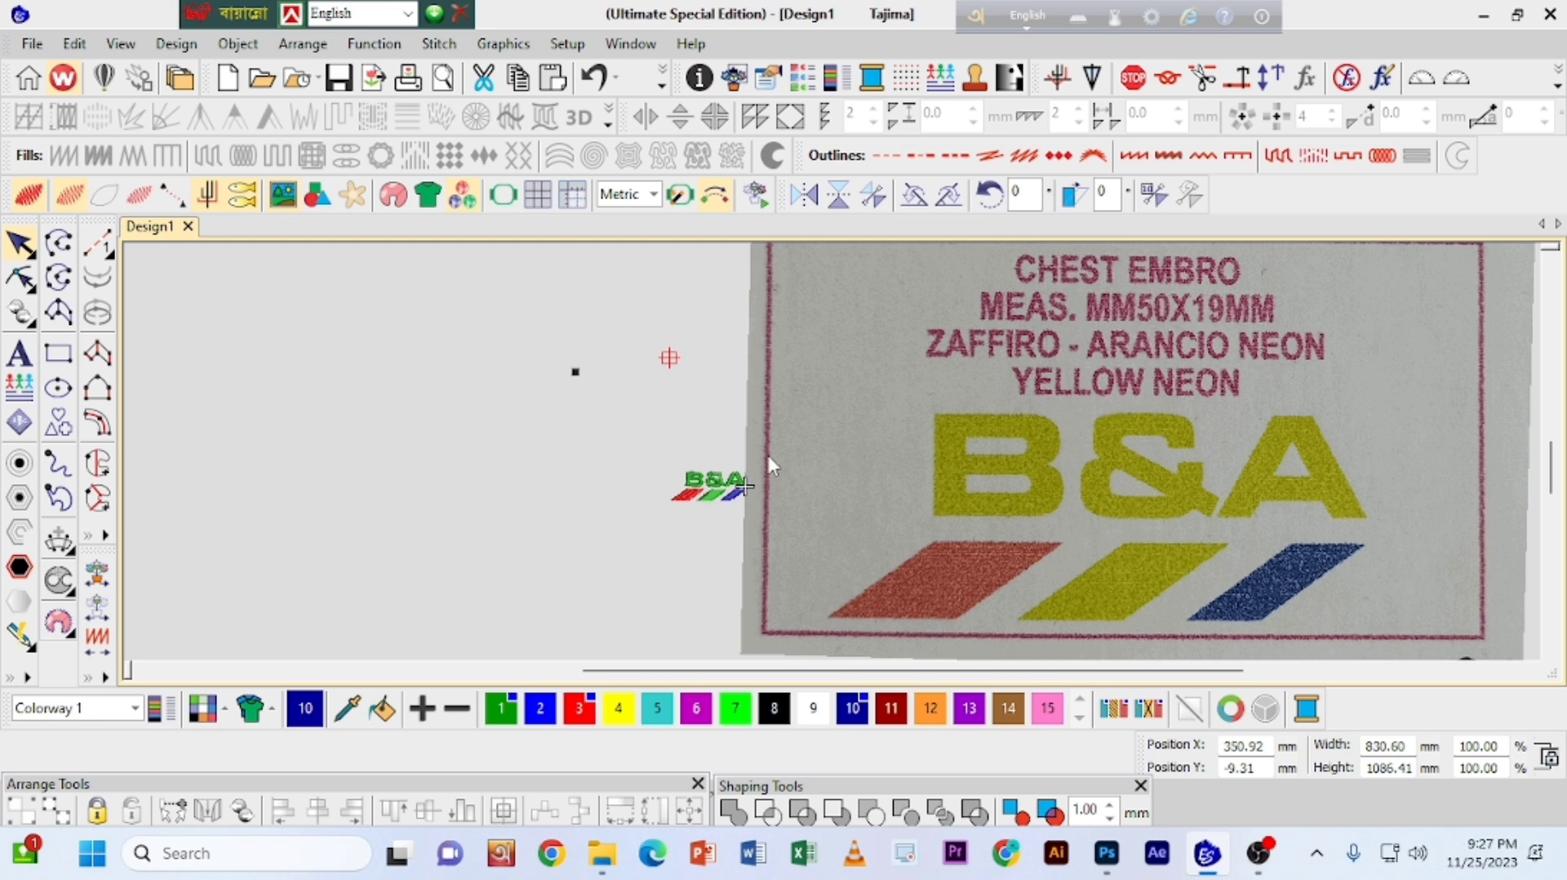
left_click(282, 196)
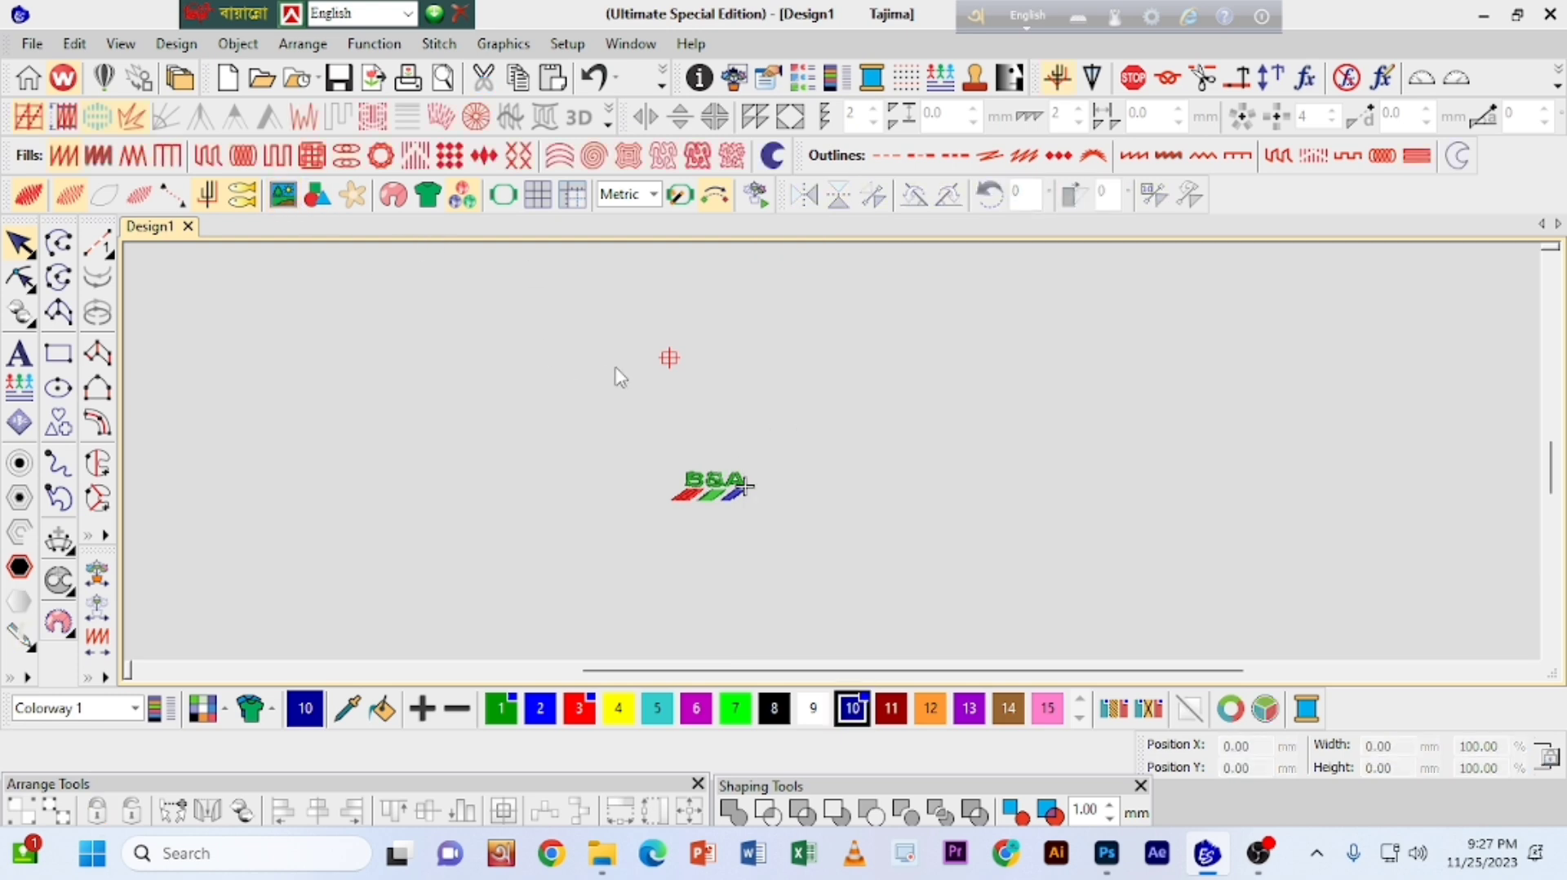
Step: Examine the stitches of the finished B&A lettering and the three parallelograms at close range
key("z")
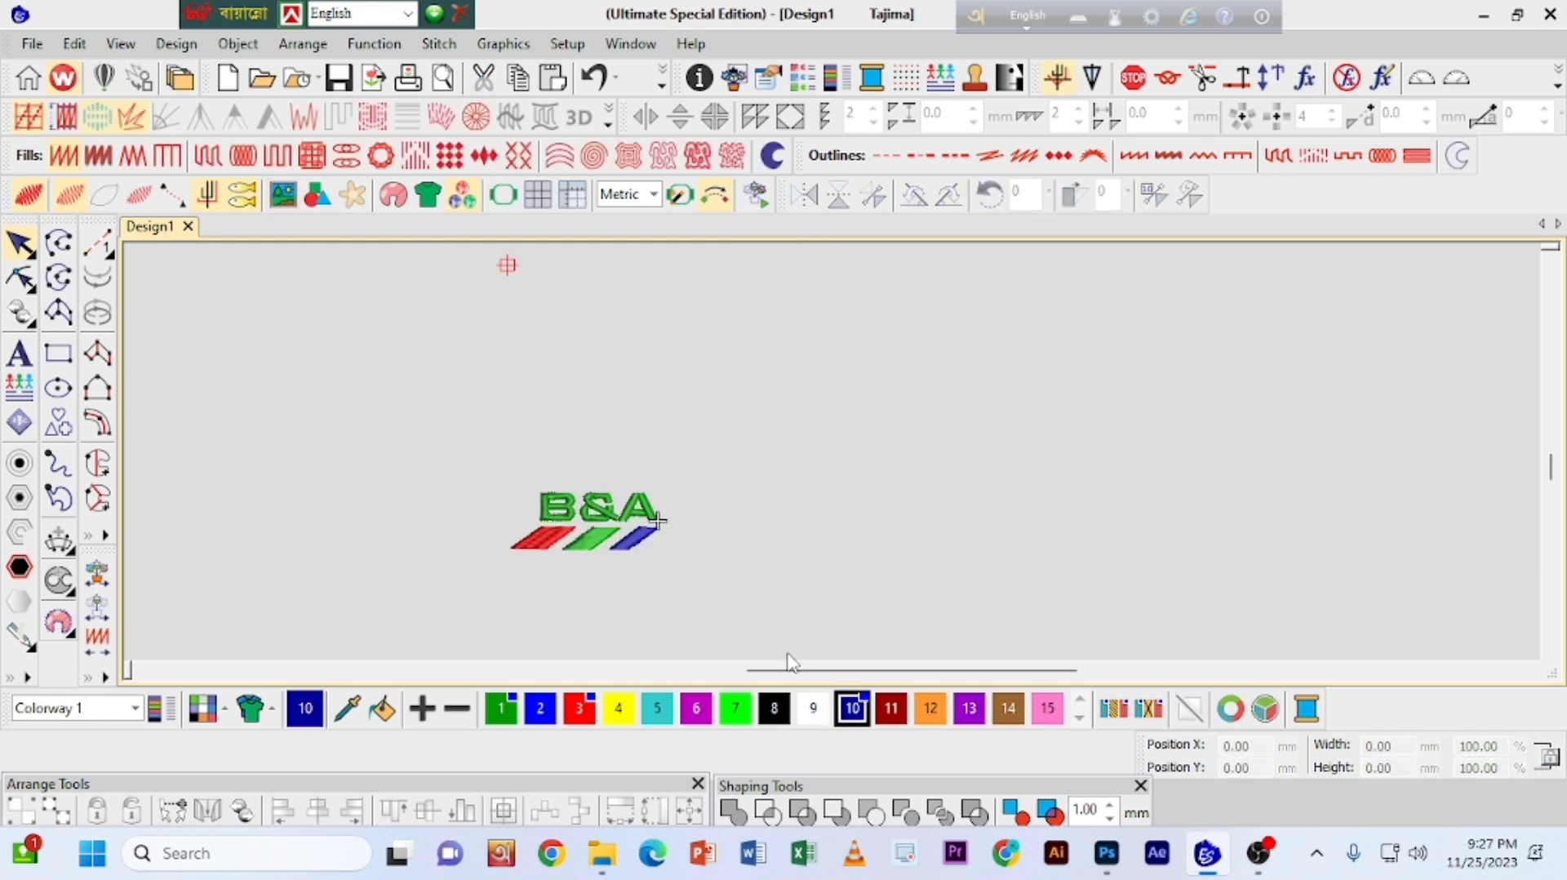
scroll(826, 674, "left", 3)
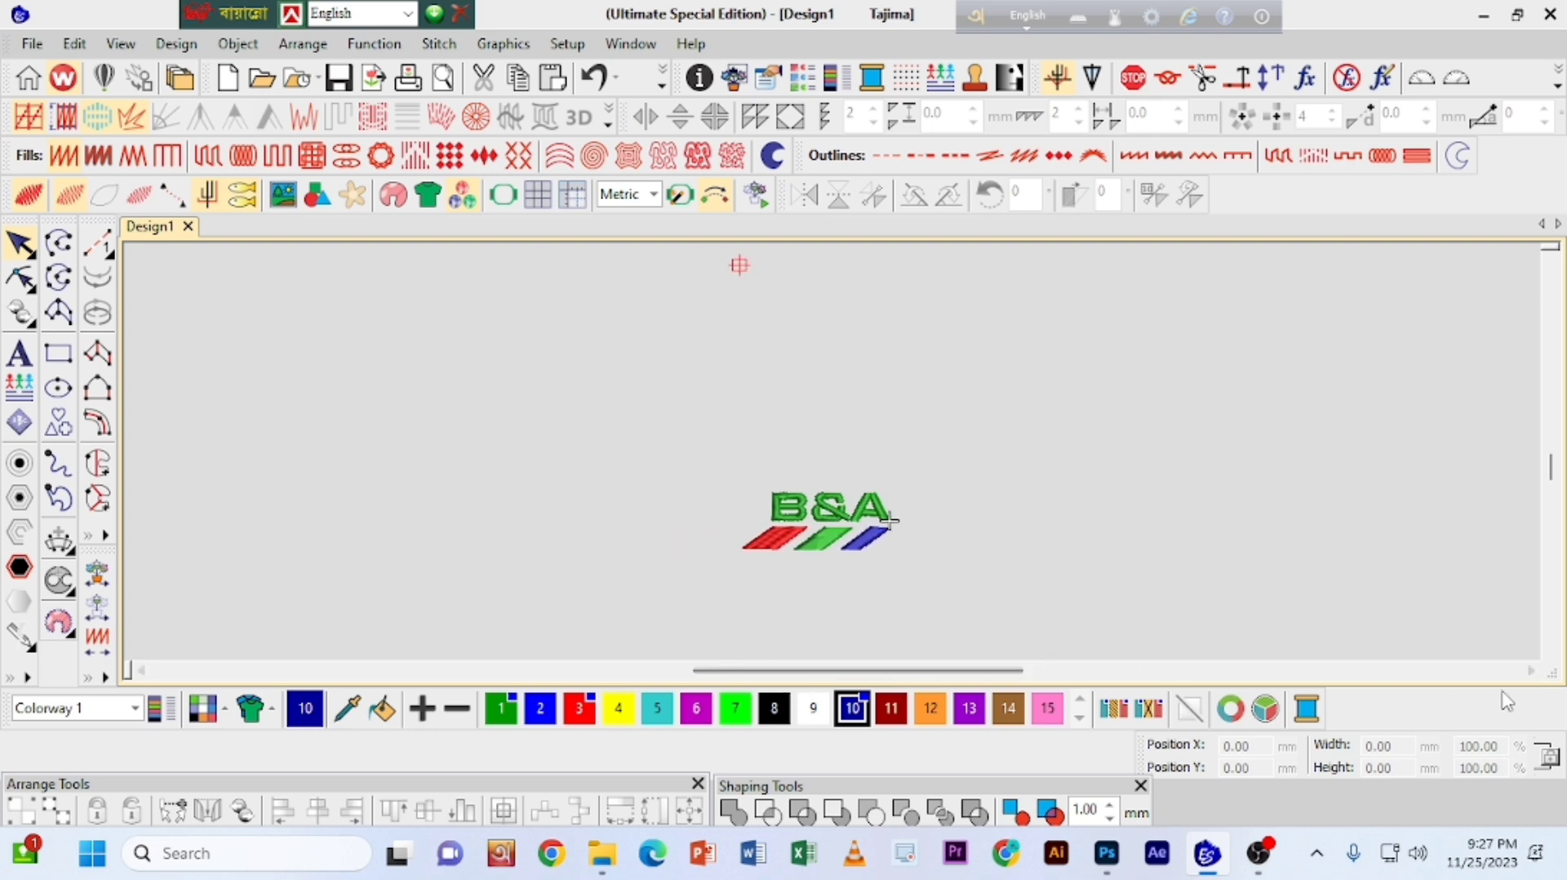
scroll(1555, 653, "down", 2)
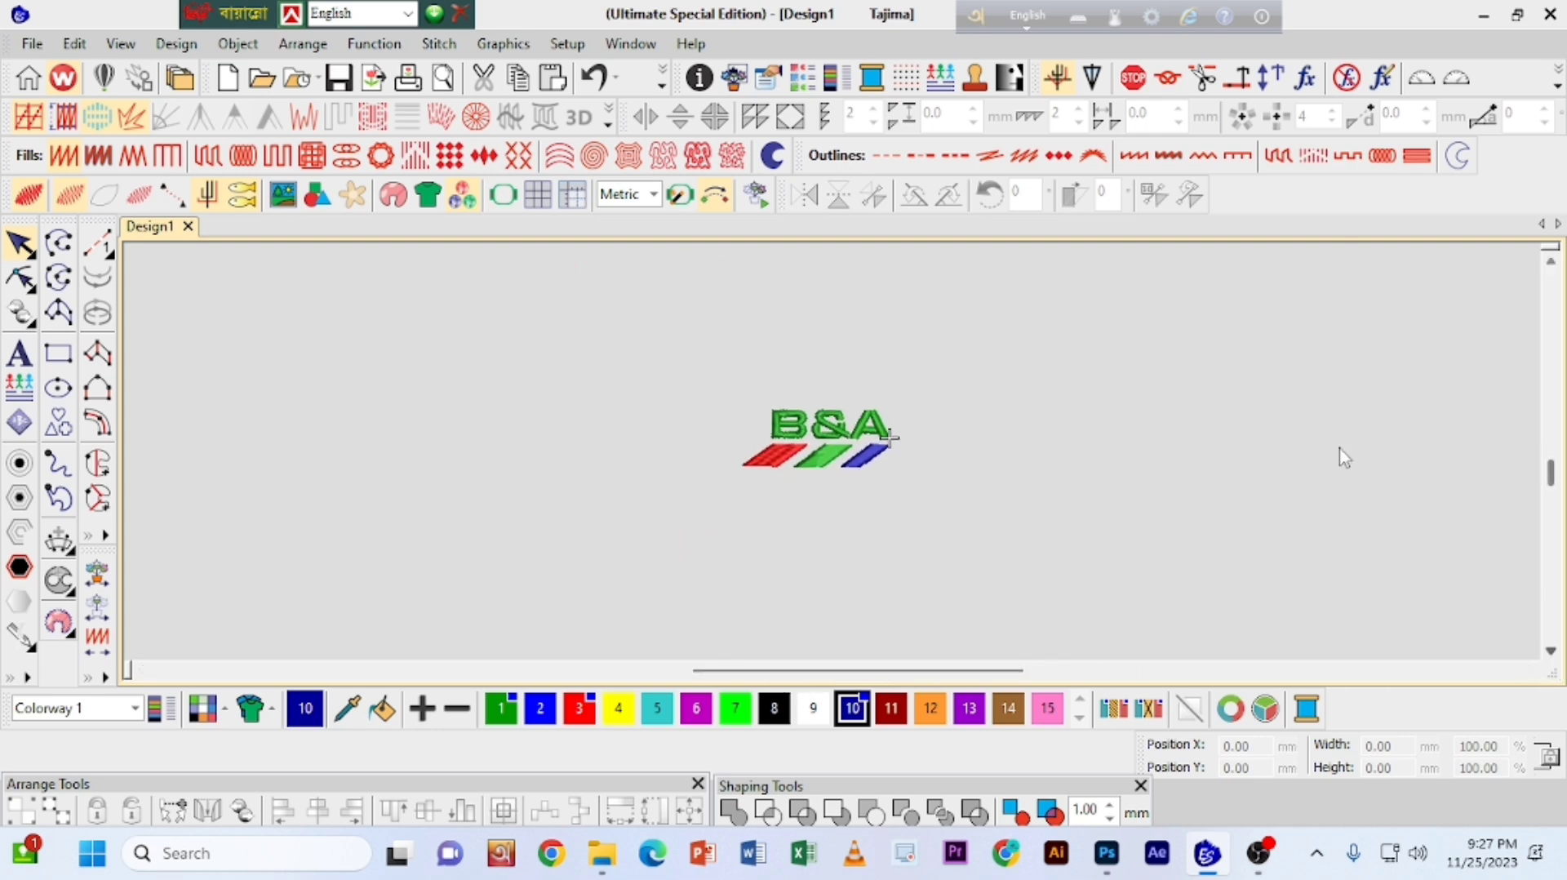
key("z")
key("z")
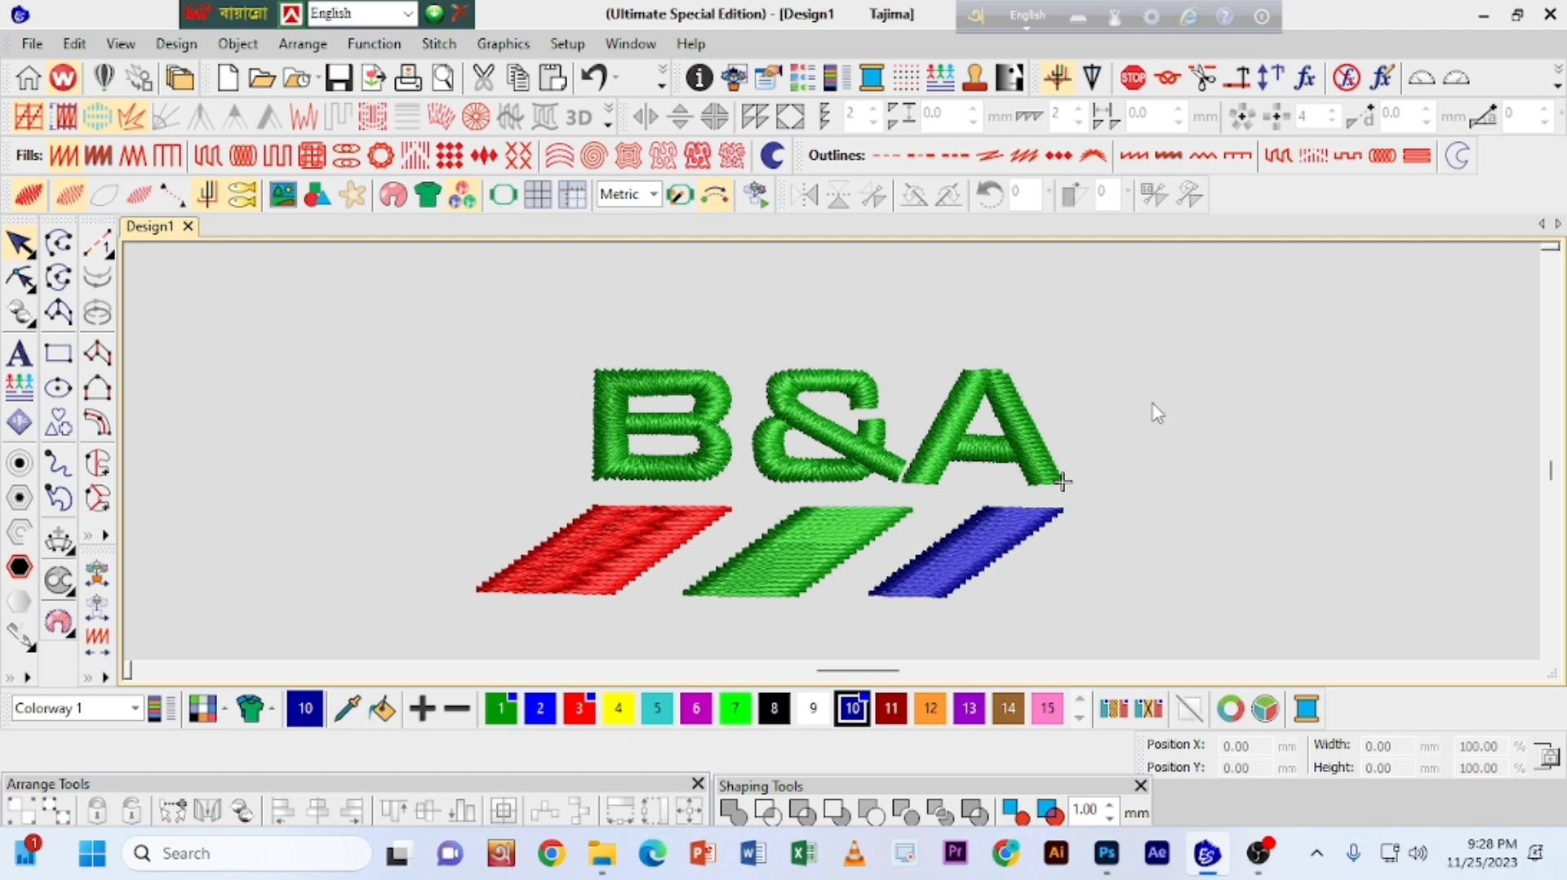
left_click(1553, 262)
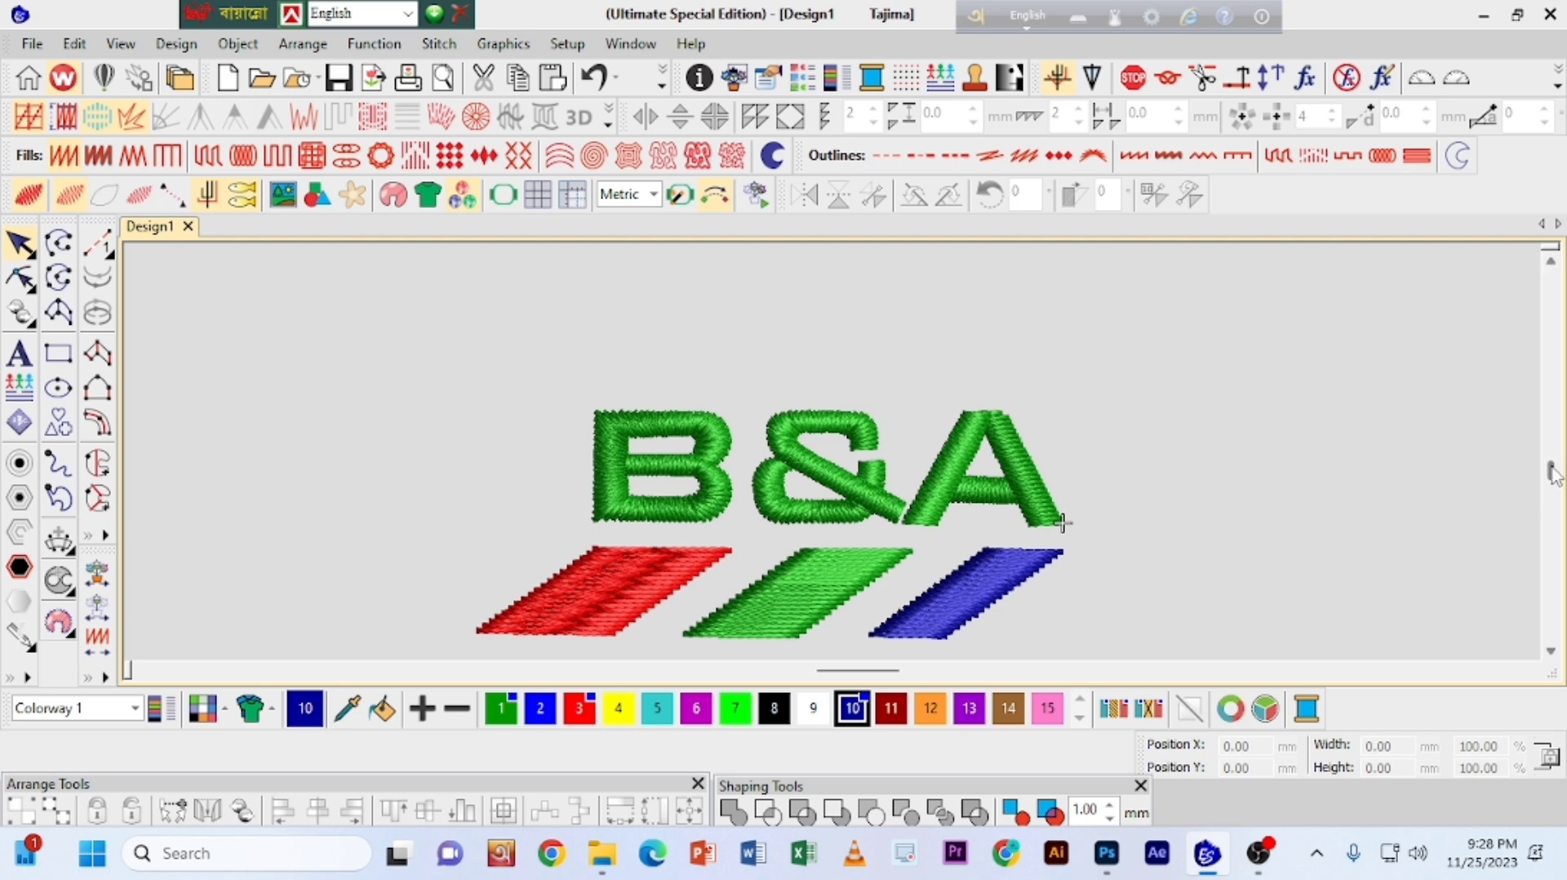
left_click_drag(1552, 468, 1552, 470)
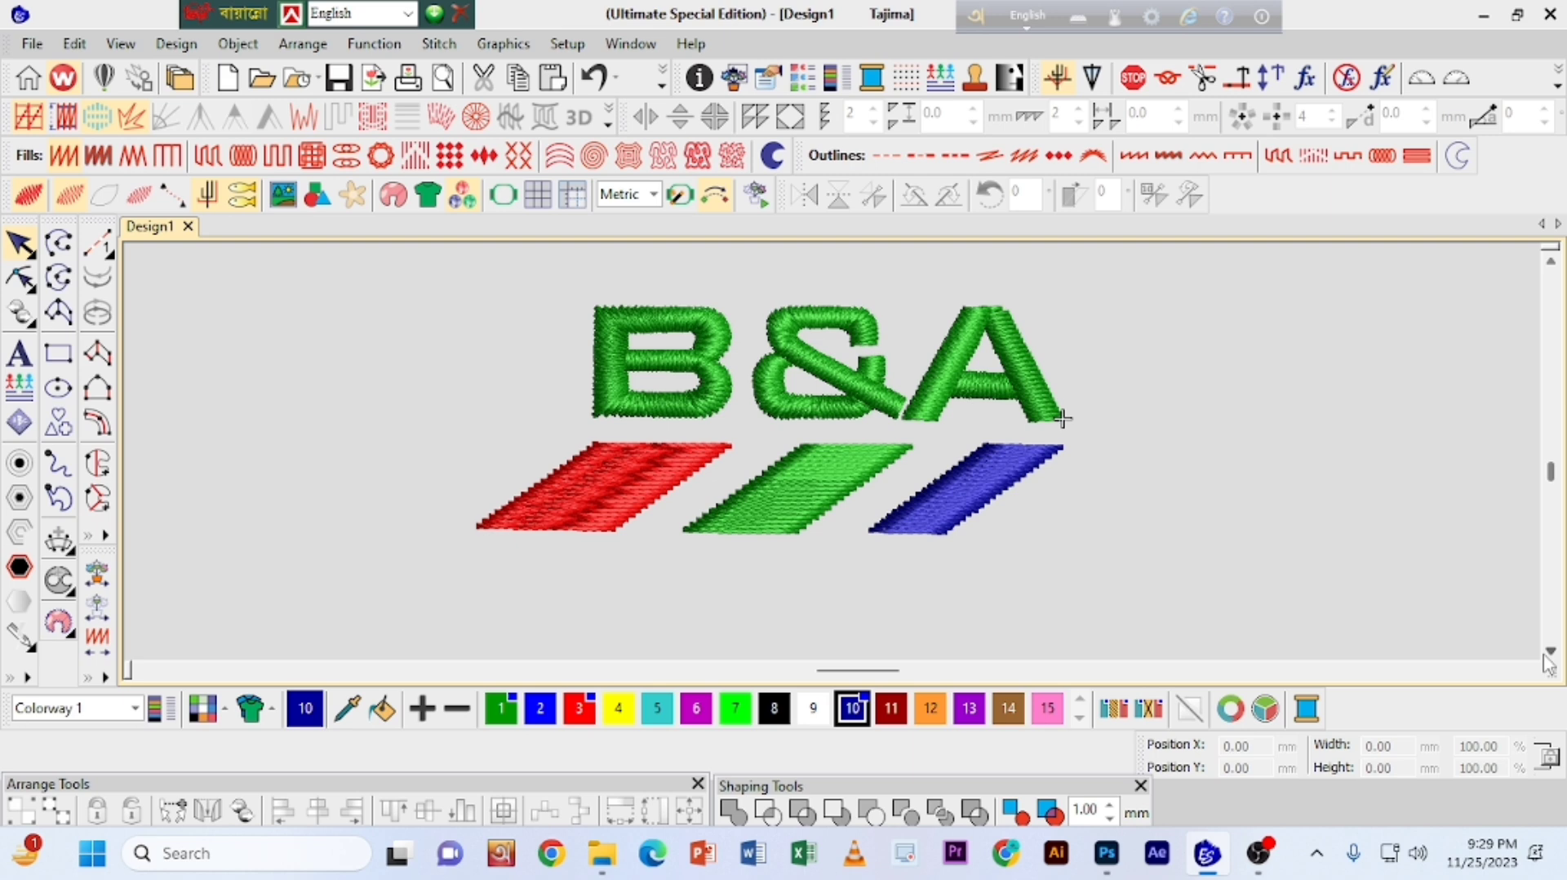
Step: Switch to Chrome, open YouTube, and go to the Graphic Embroidery Designs channel page
left_click(1000, 872)
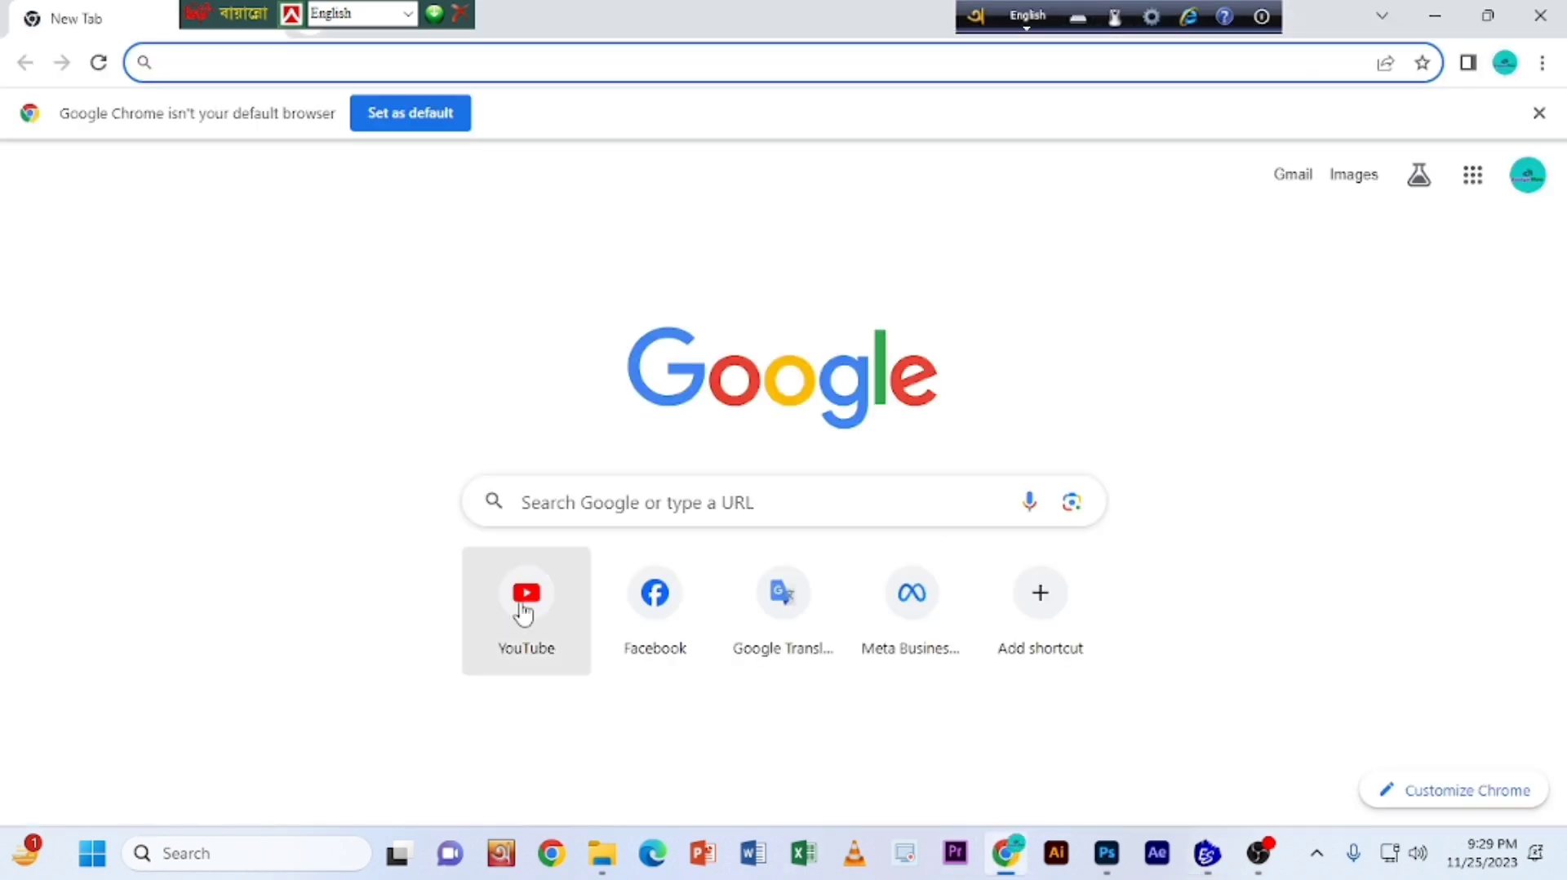
left_click(518, 614)
left_click(1498, 173)
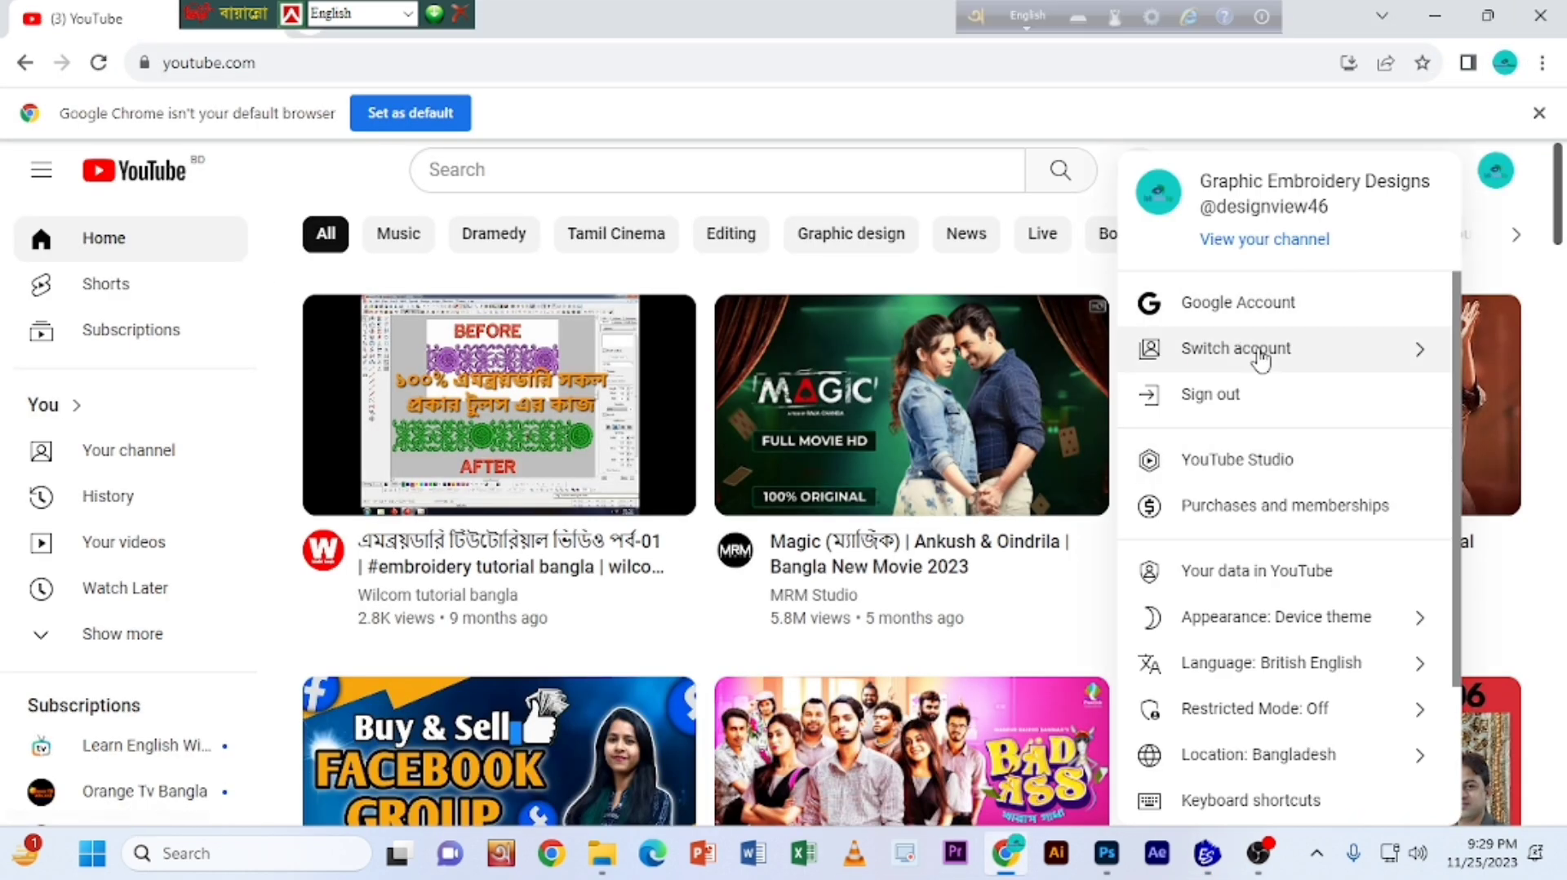
left_click(1347, 351)
left_click(1326, 426)
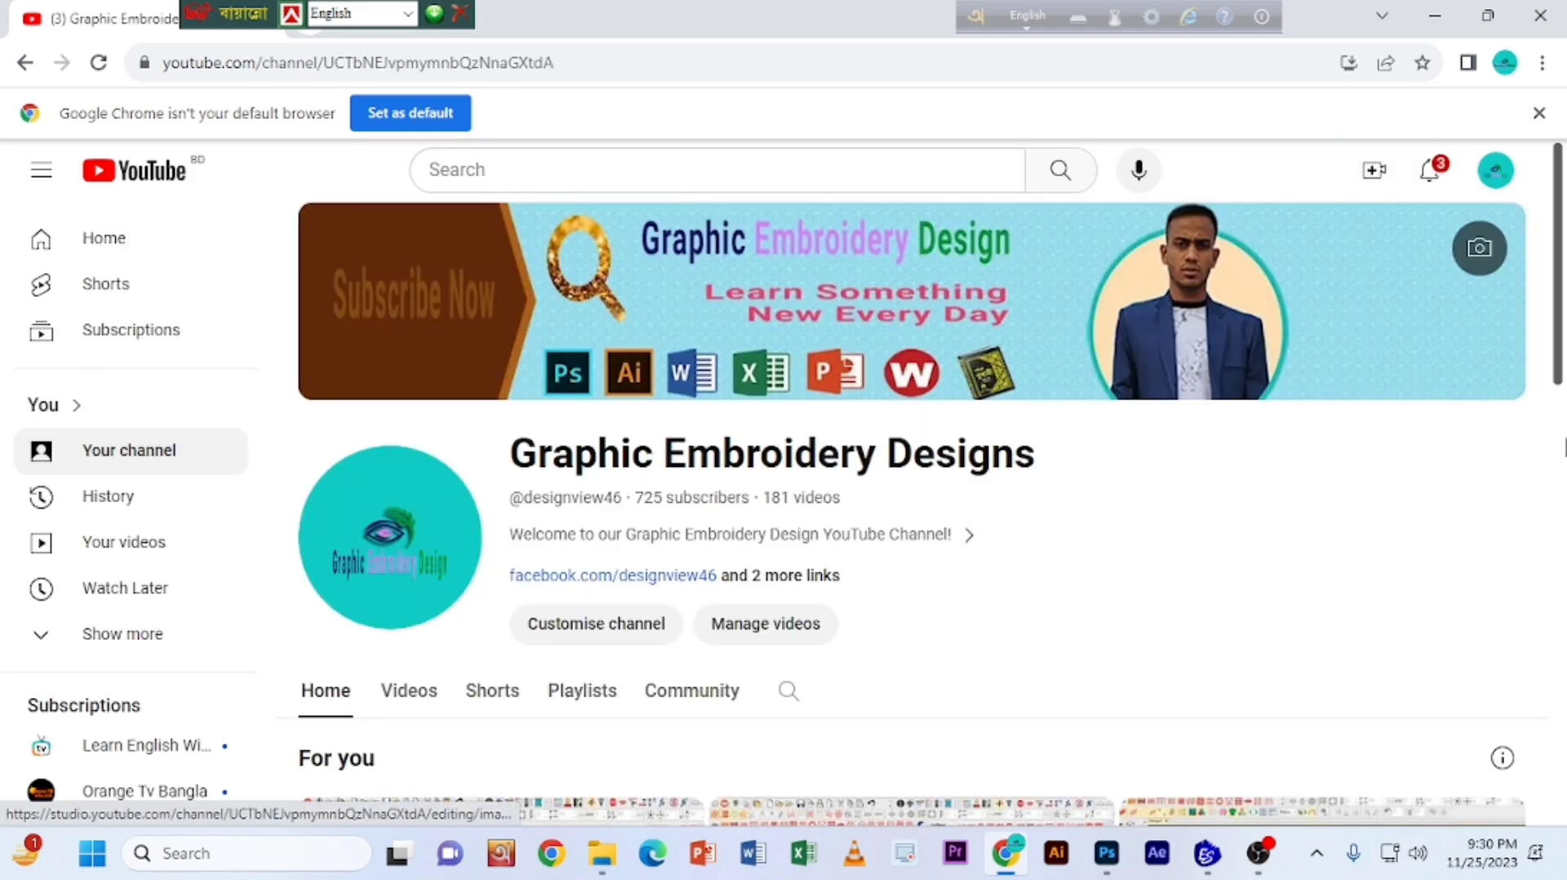
Step: Open the channel's playlists and look through the created ones
left_click_drag(1561, 343, 1555, 381)
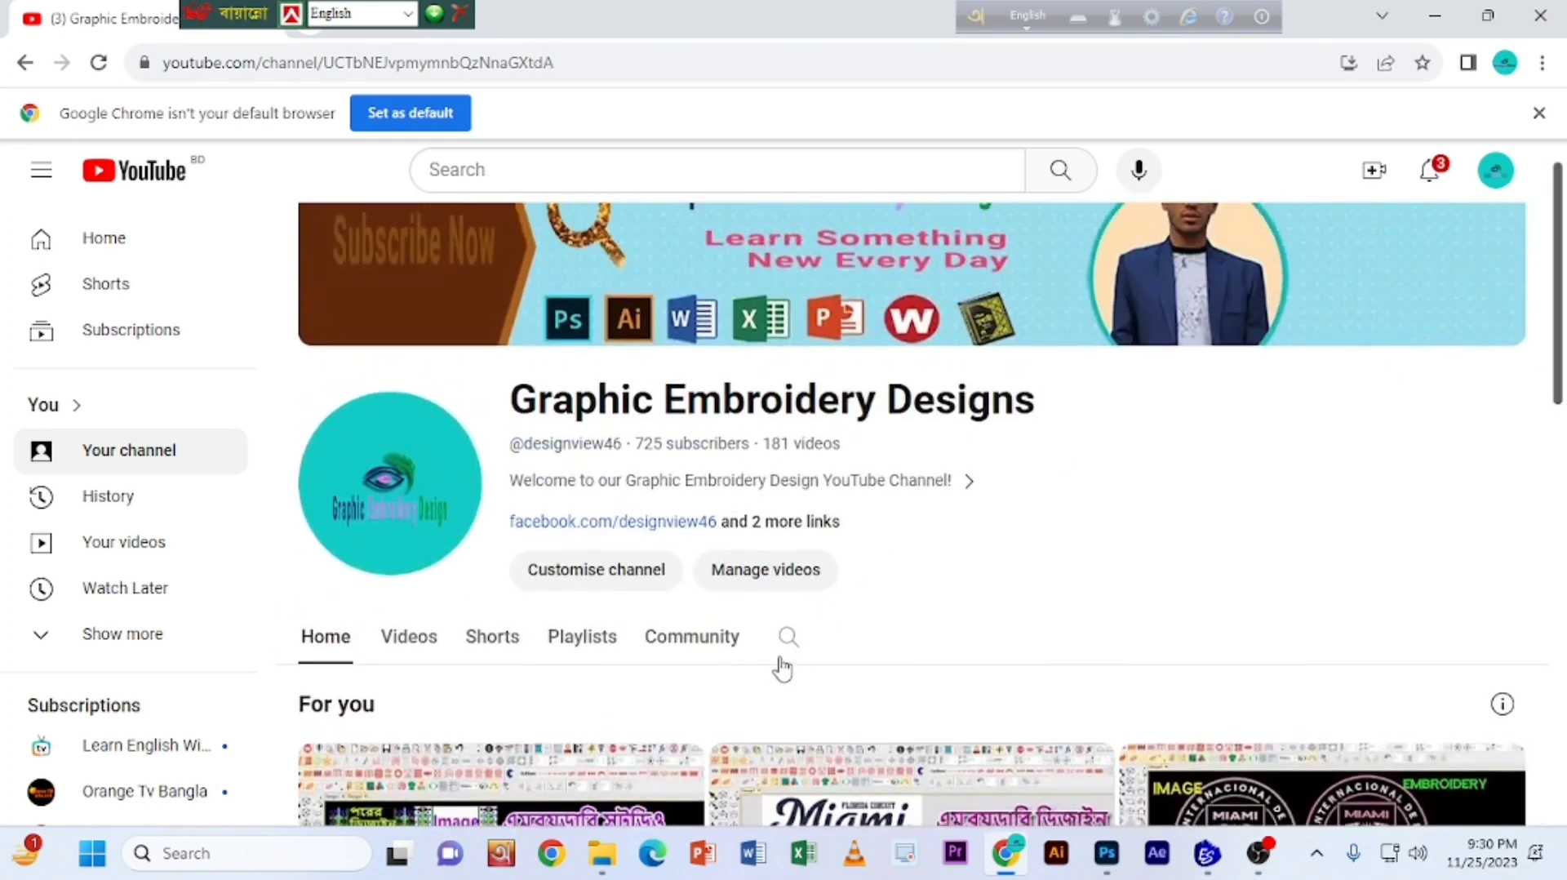
left_click(582, 636)
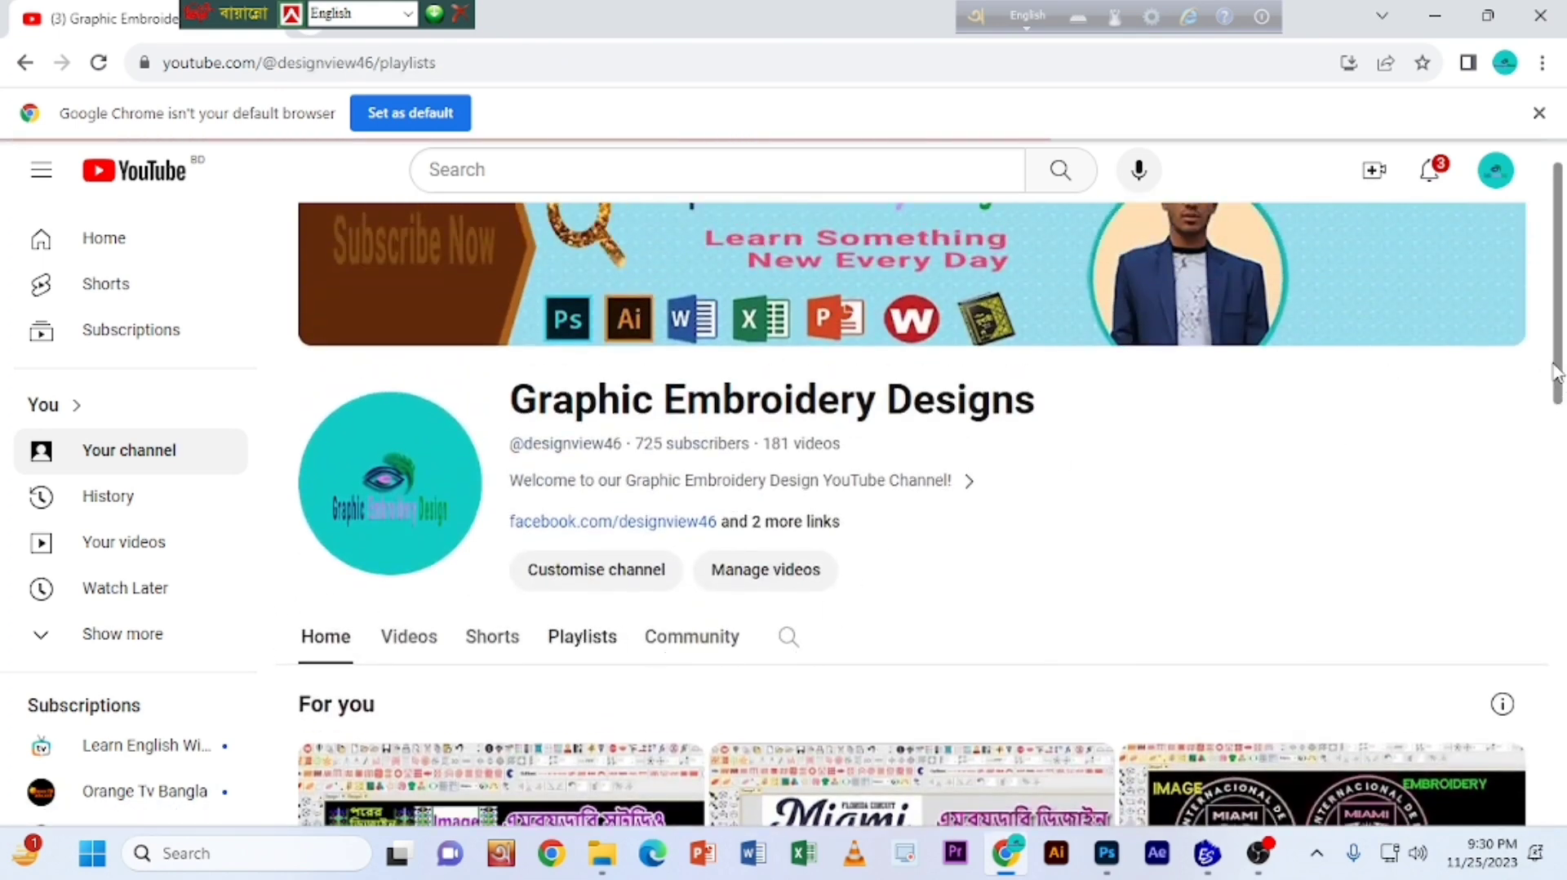
left_click_drag(1555, 371, 1552, 576)
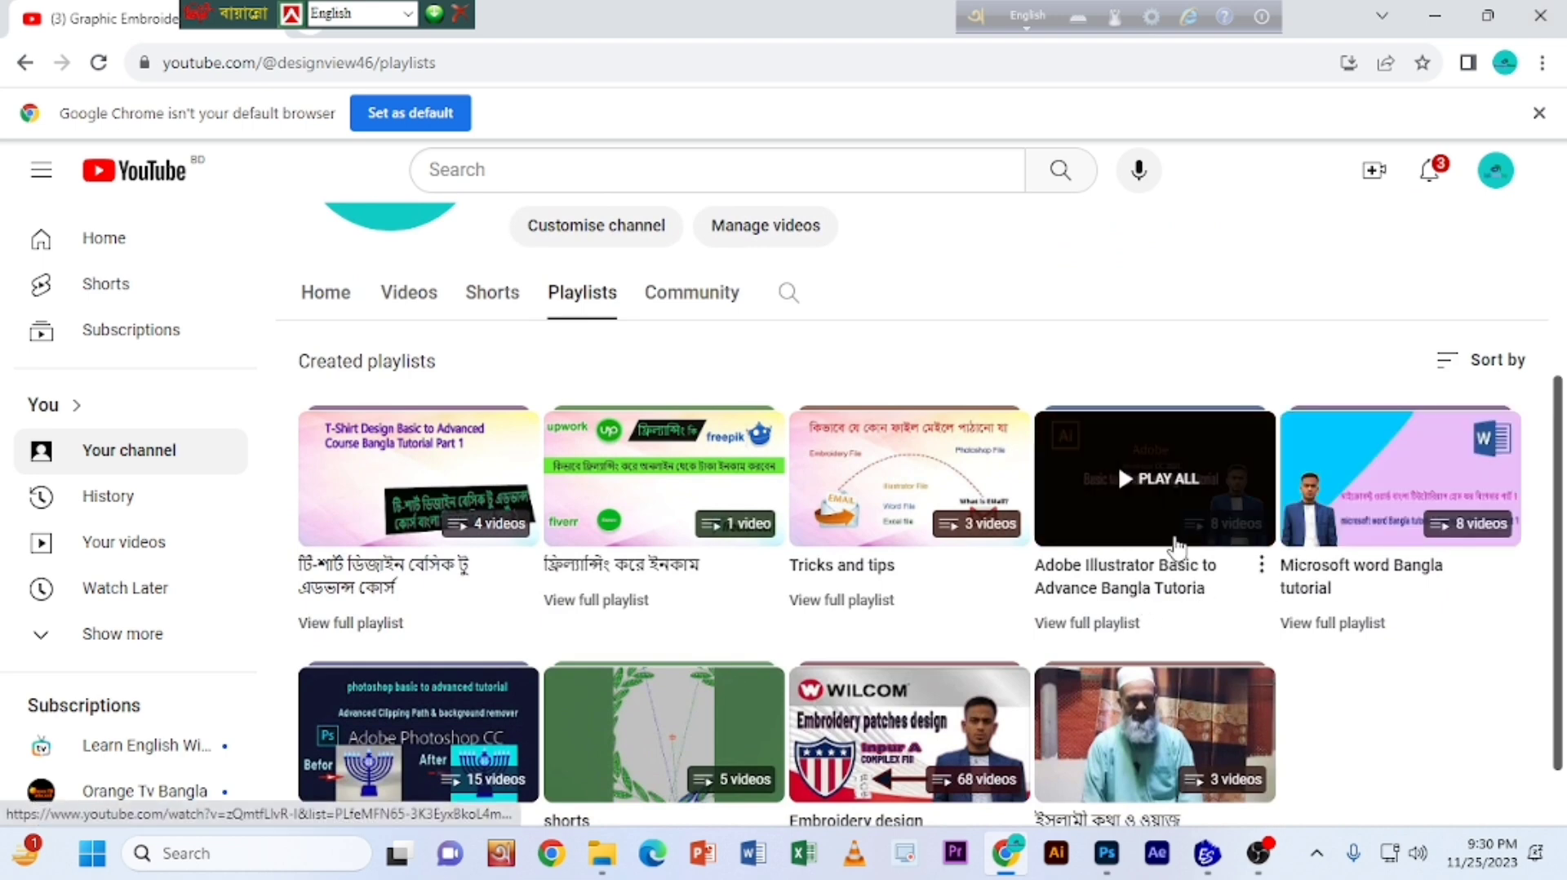
left_click_drag(1558, 465, 1563, 516)
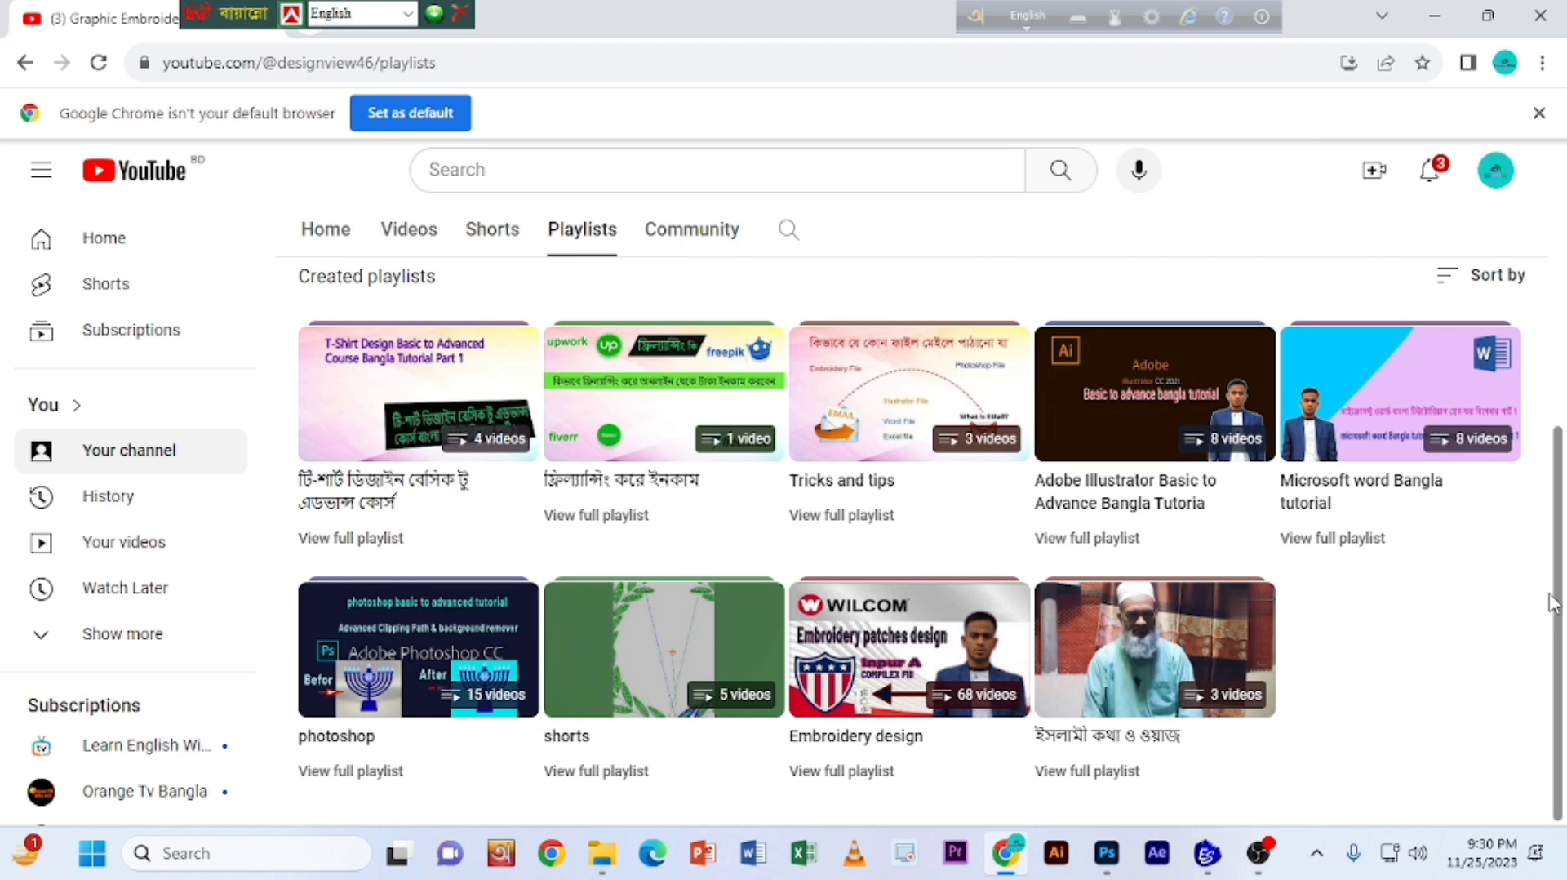
Step: Return to the channel's home page, look it over, and switch back to the embroidery design
left_click(21, 67)
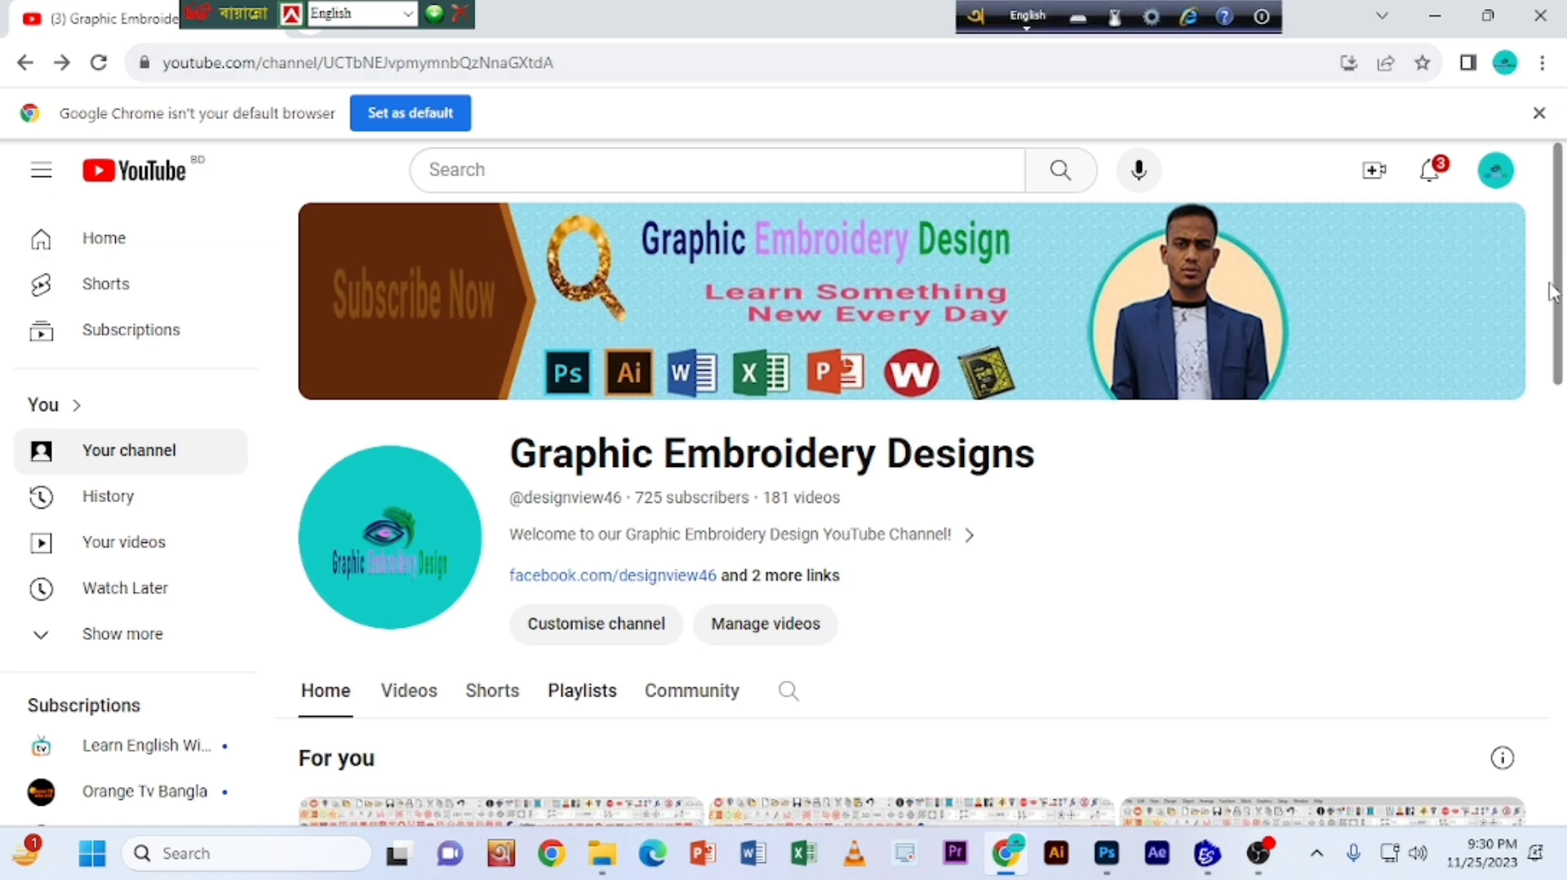
scroll(1543, 315, "down", 2)
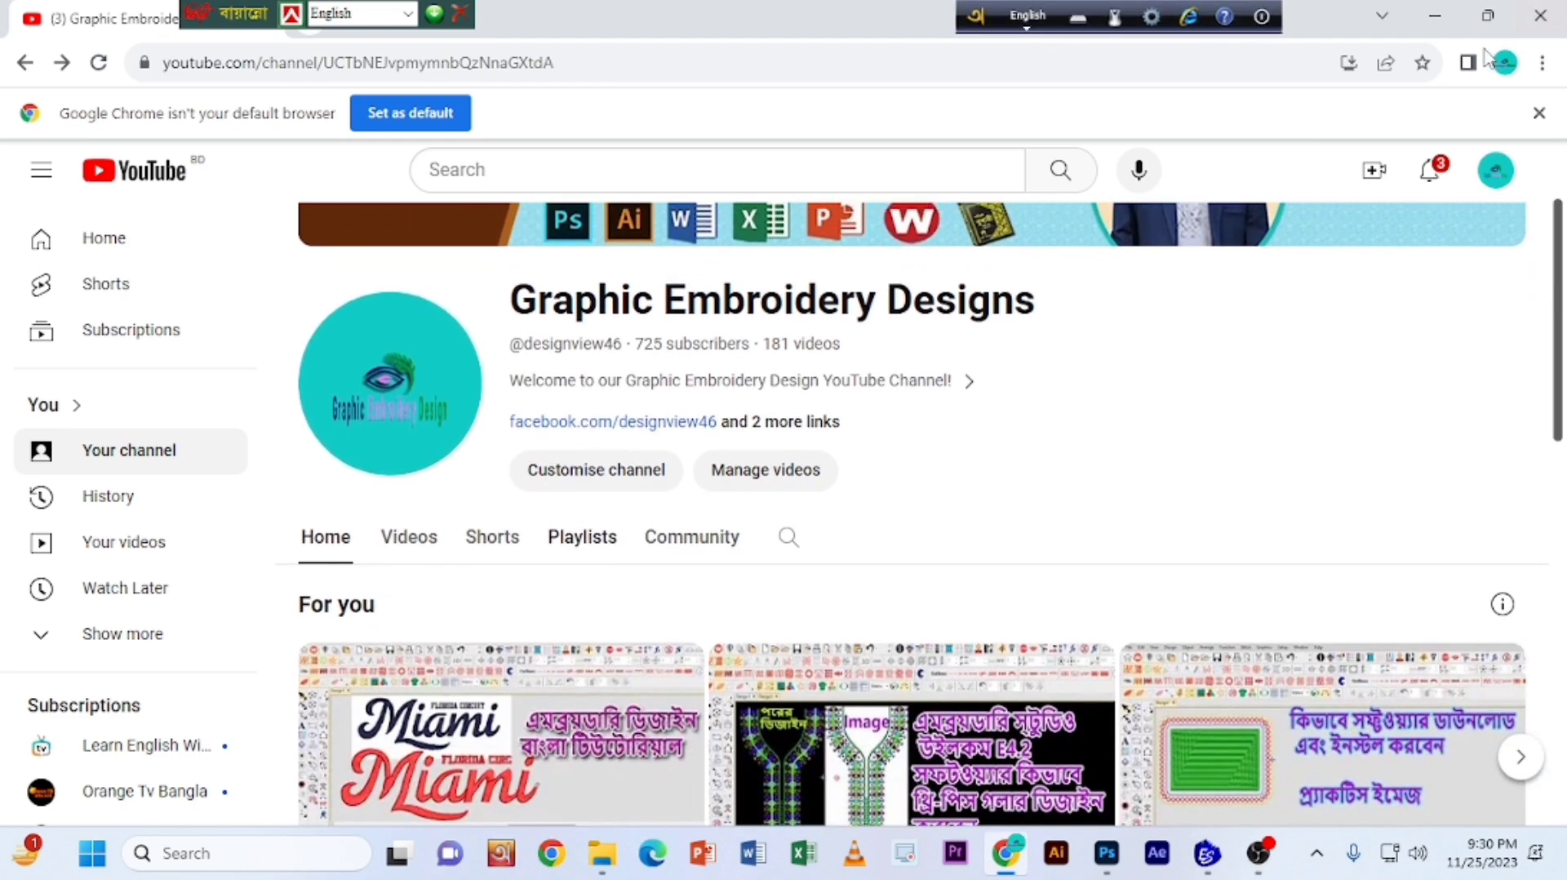
left_click(1435, 16)
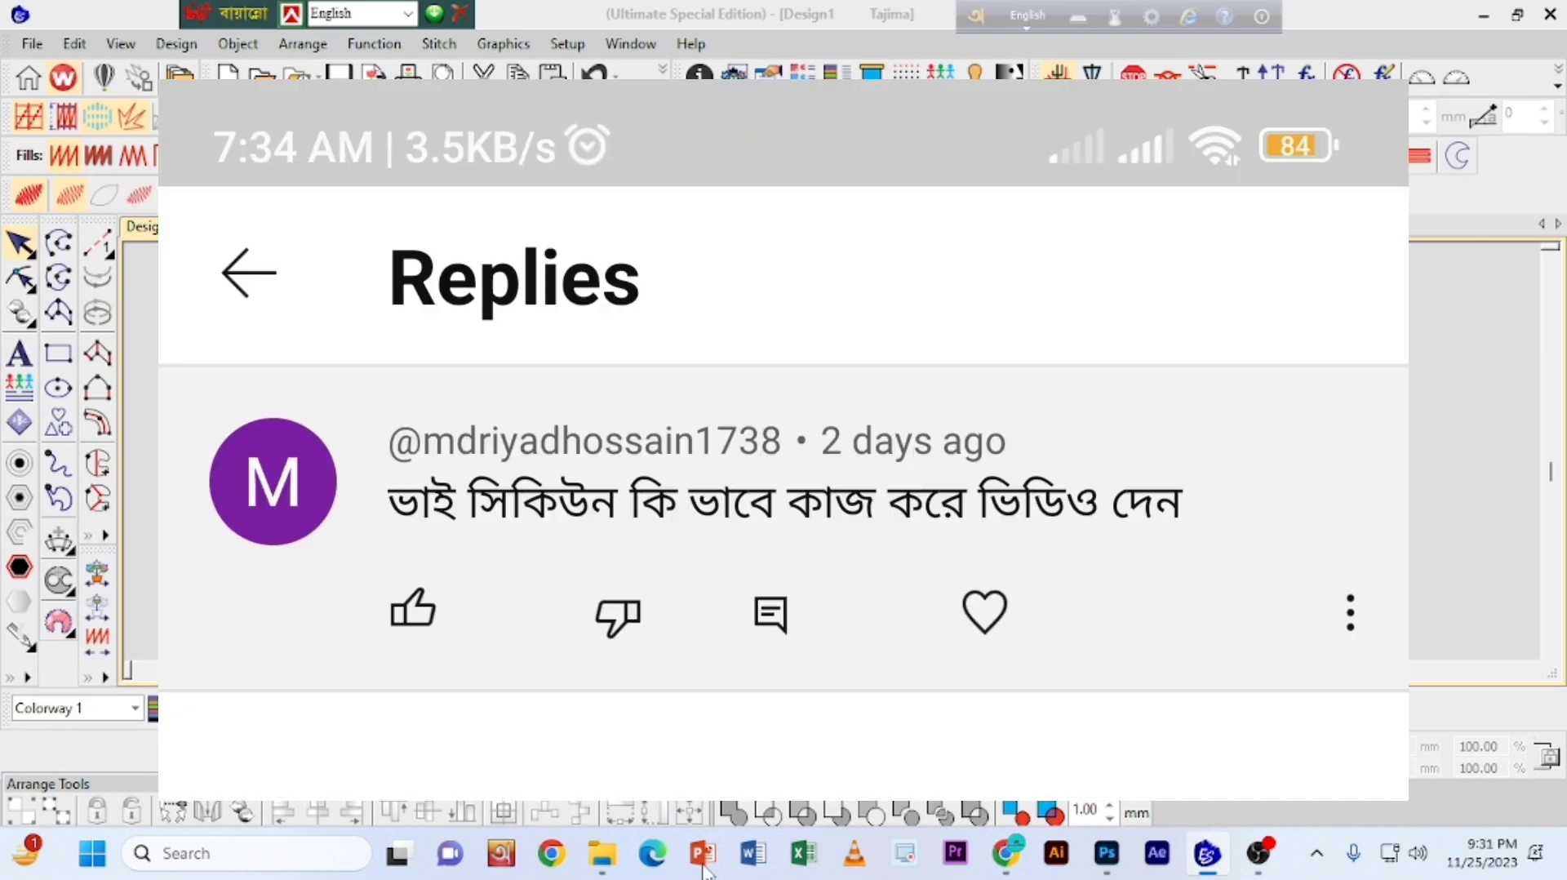
Step: Switch to Chrome and look through the Shorts and Videos sections on the Graphic Embroidery Designs channel's home page
left_click(1013, 863)
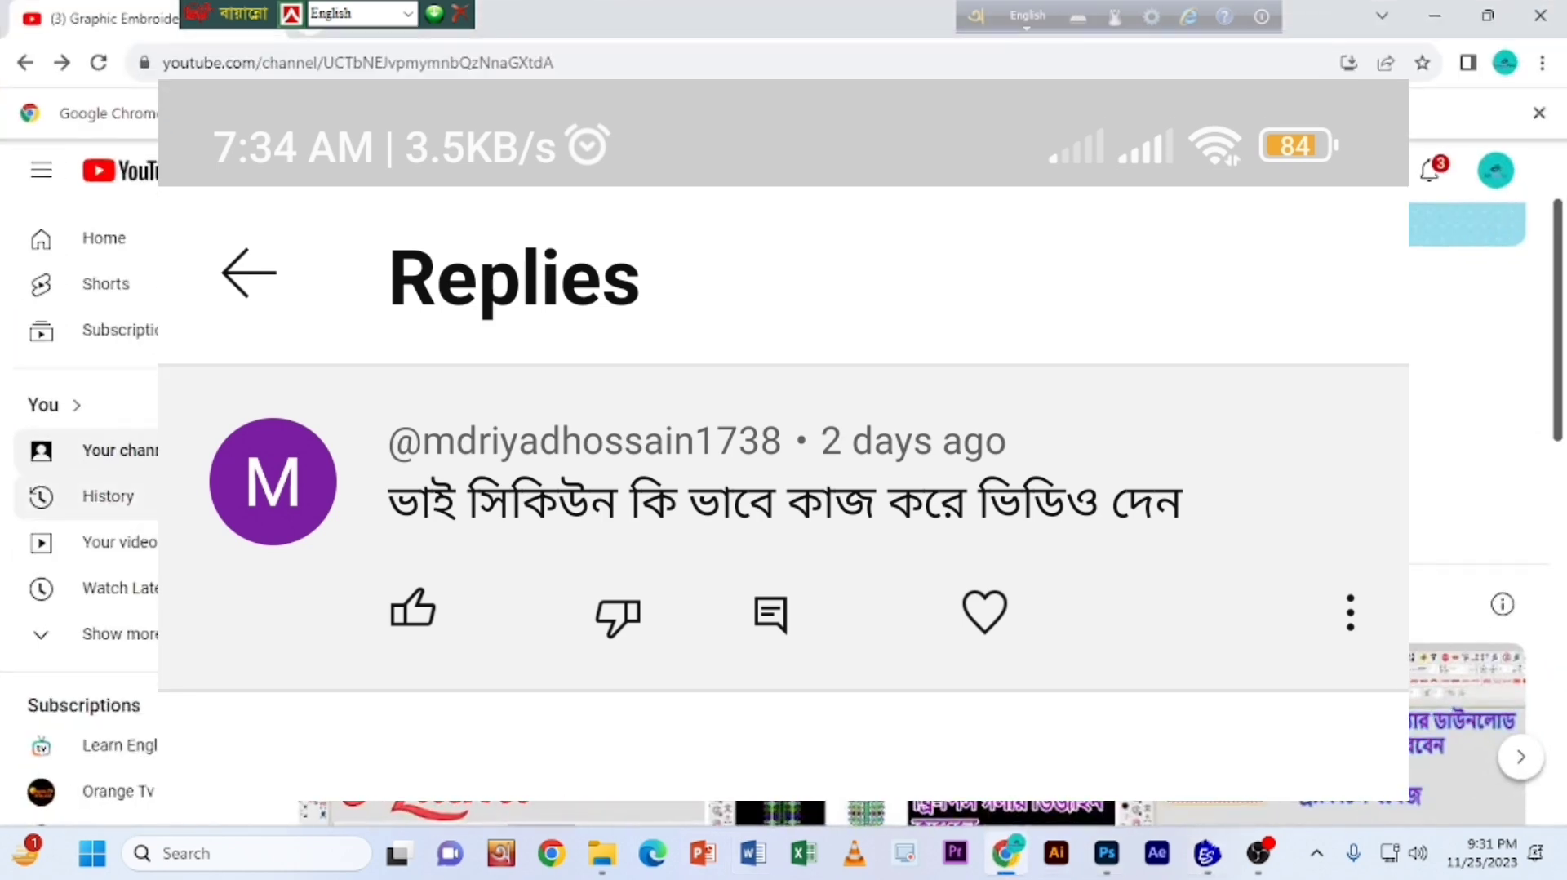
scroll(1558, 426, "down", 9)
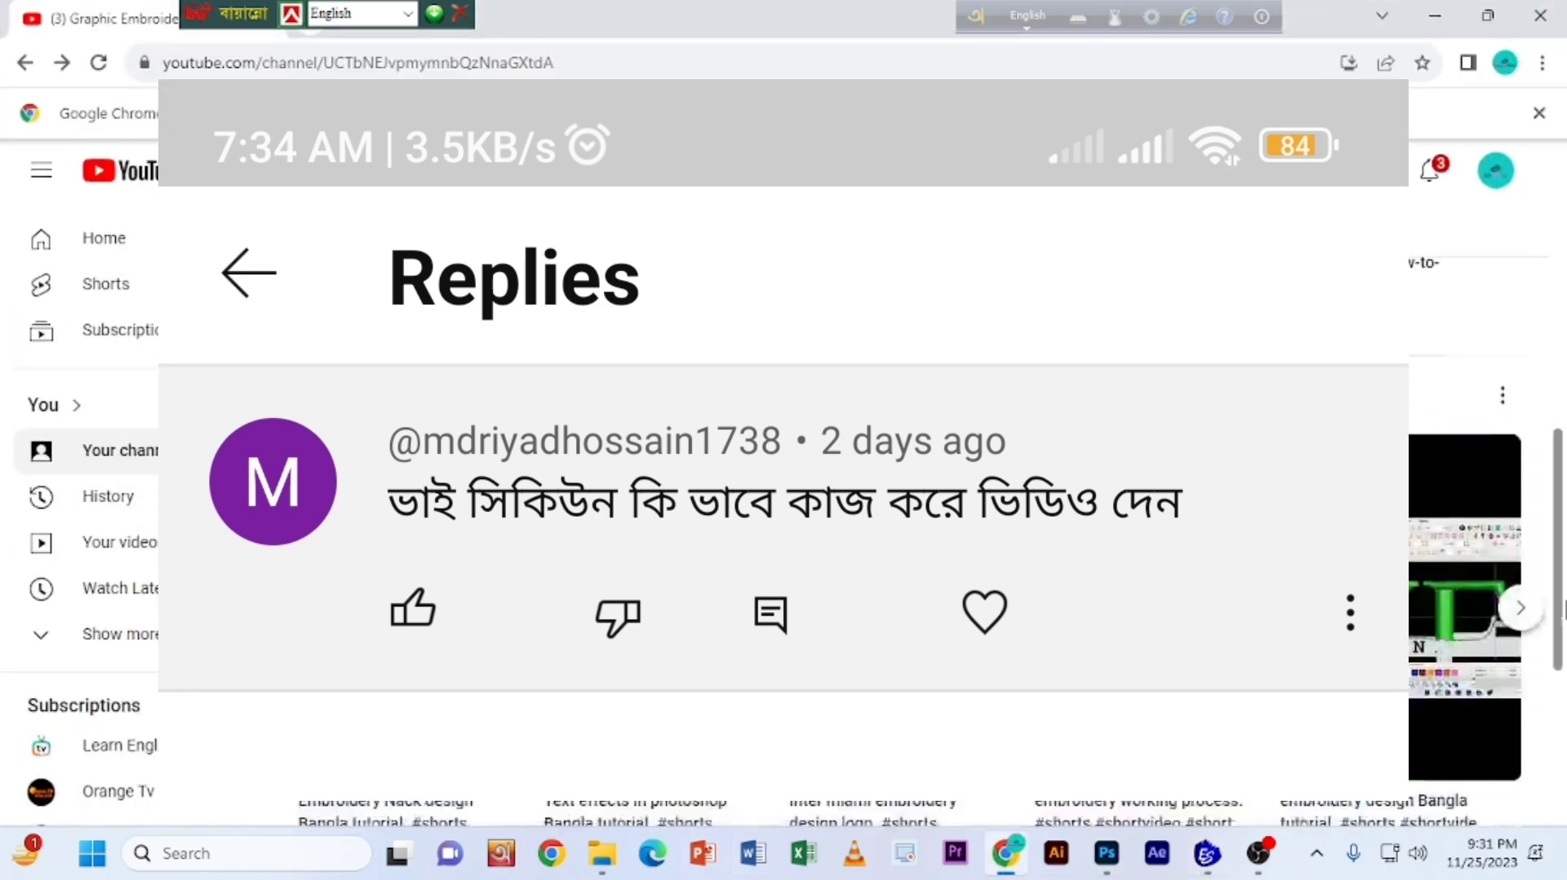
scroll(1559, 506, "down", 3)
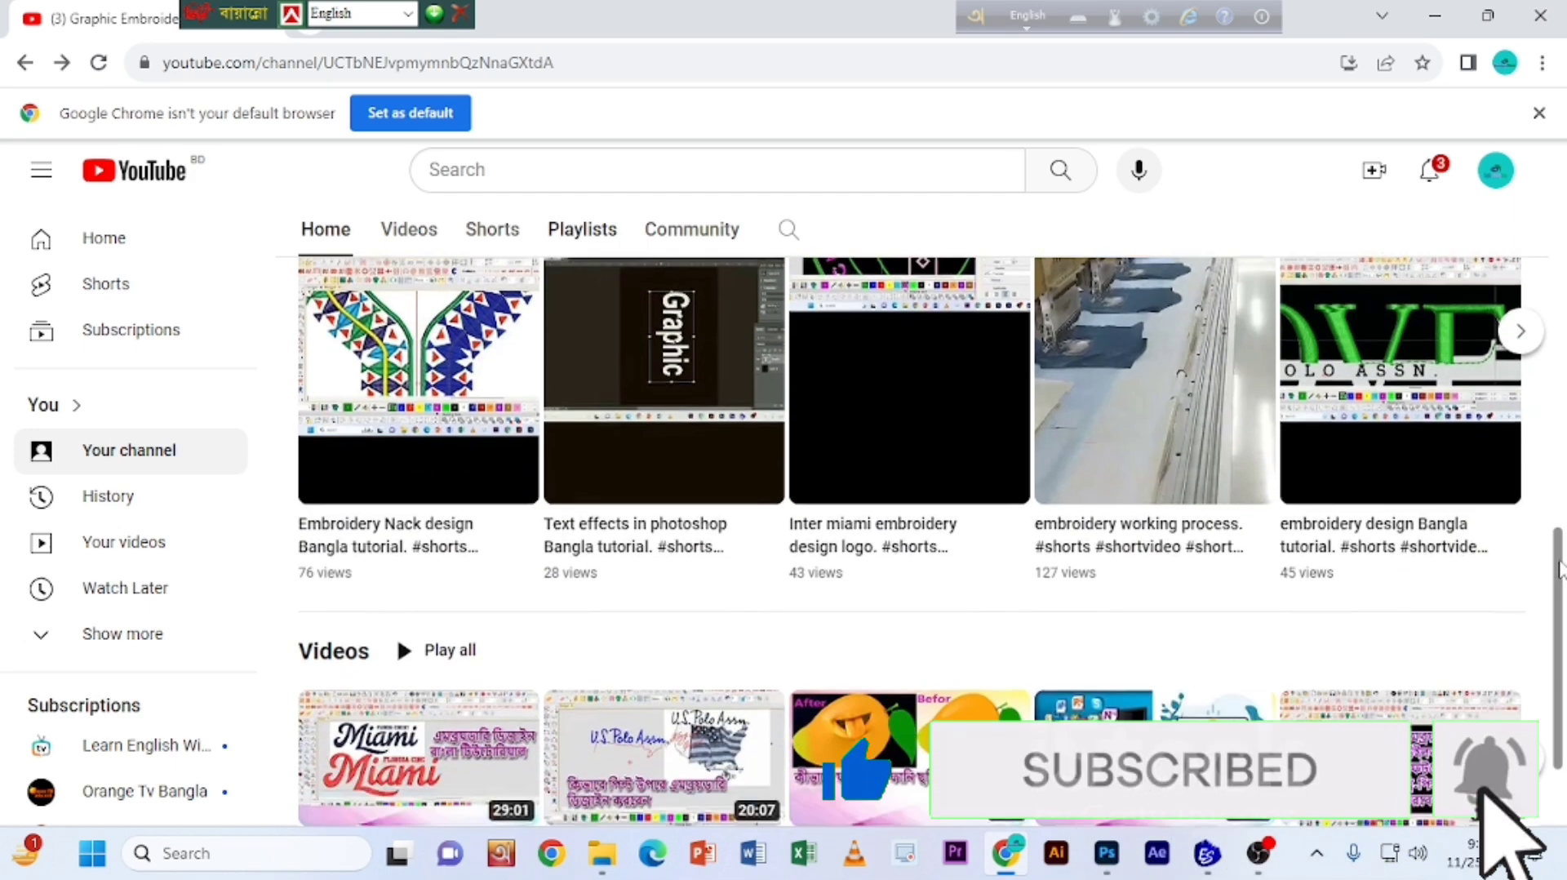
scroll(1560, 600, "up", 1)
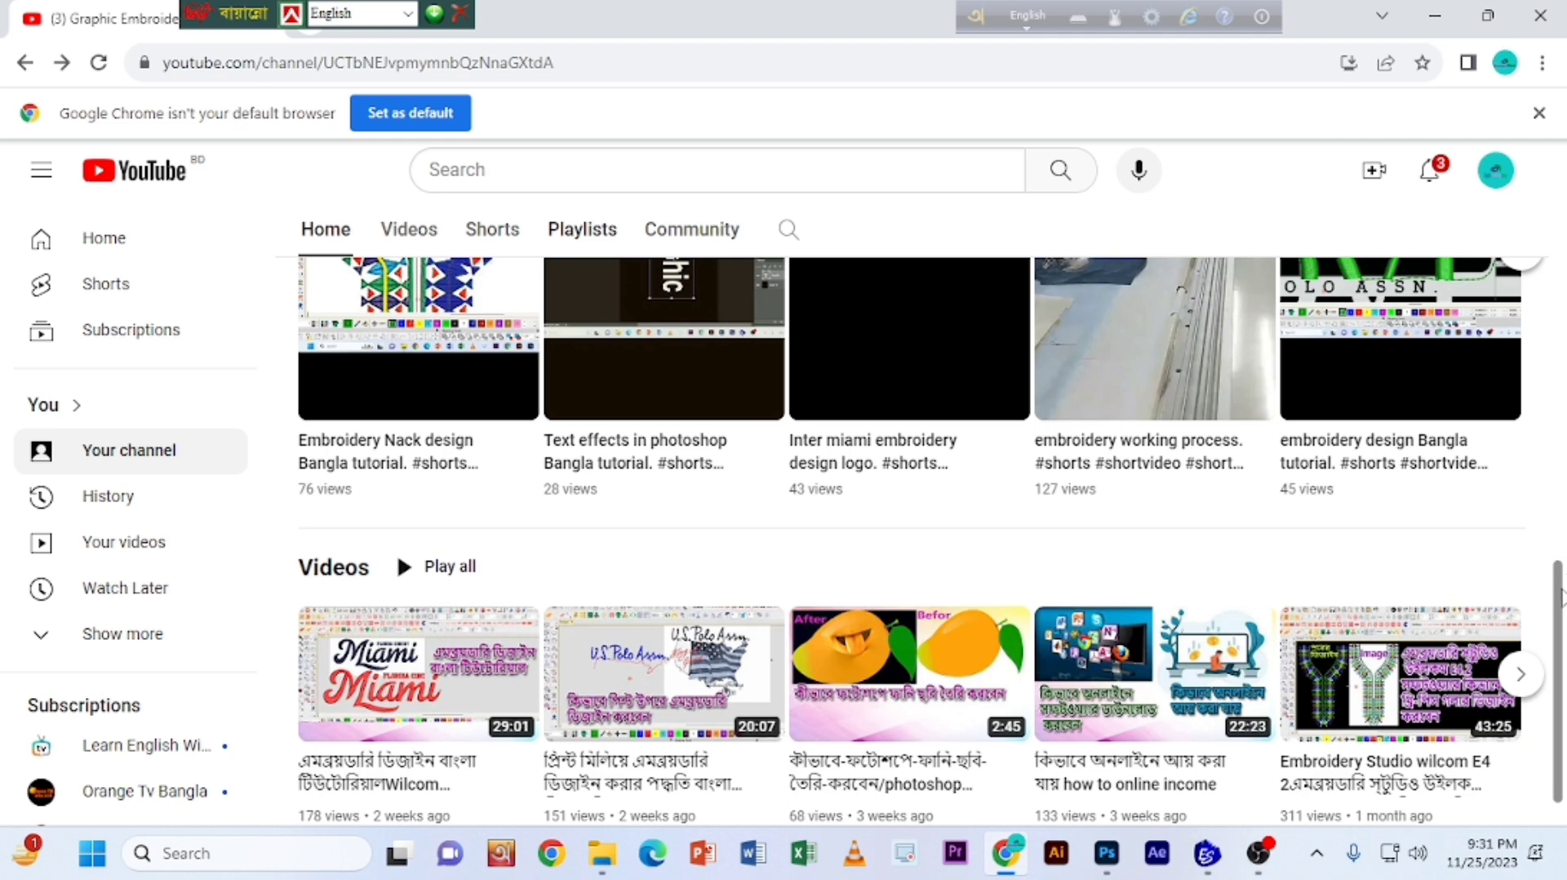
mouse_move(1557, 612)
left_mouse_down()
mouse_move(1556, 633)
mouse_move(1561, 545)
mouse_move(1551, 636)
left_mouse_up()
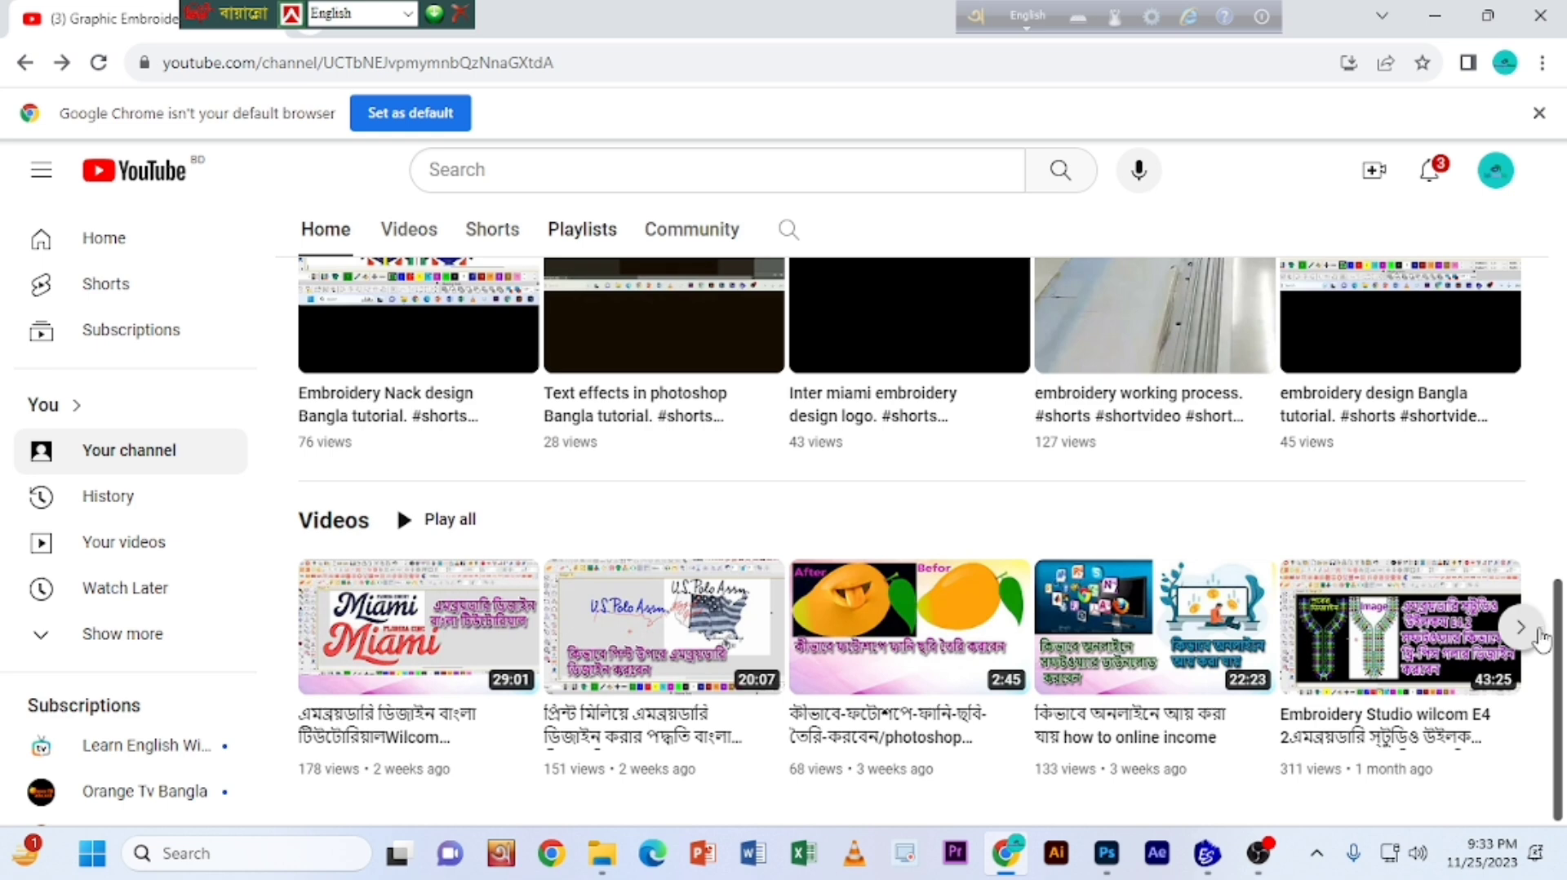
left_click_drag(1561, 628, 1563, 272)
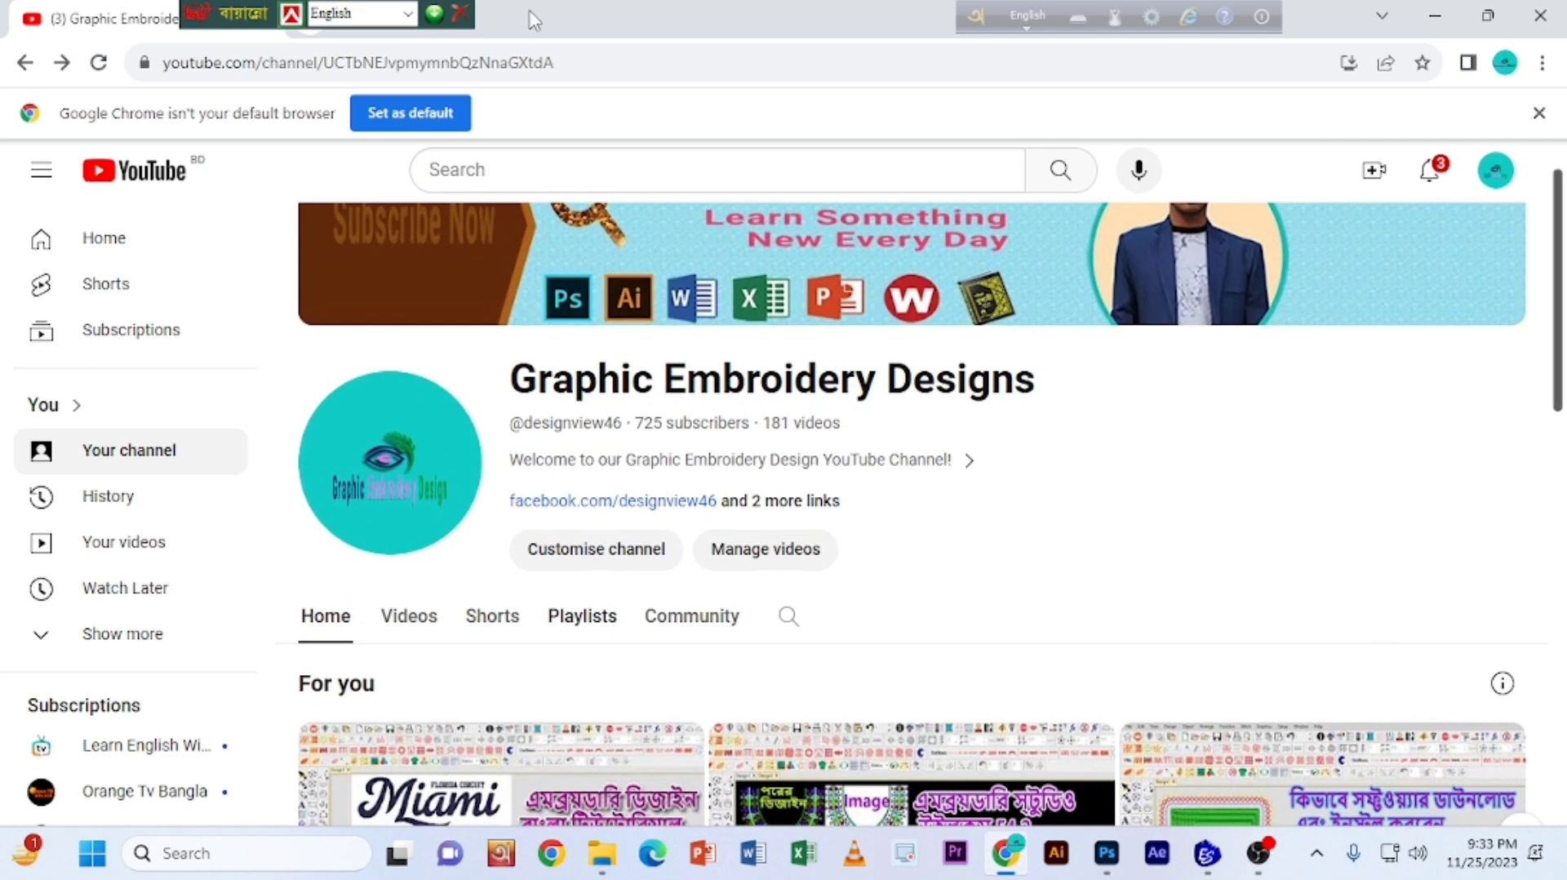
Step: Switch back to the B&A design in the embroidery software and briefly select the letter A
left_click(1208, 853)
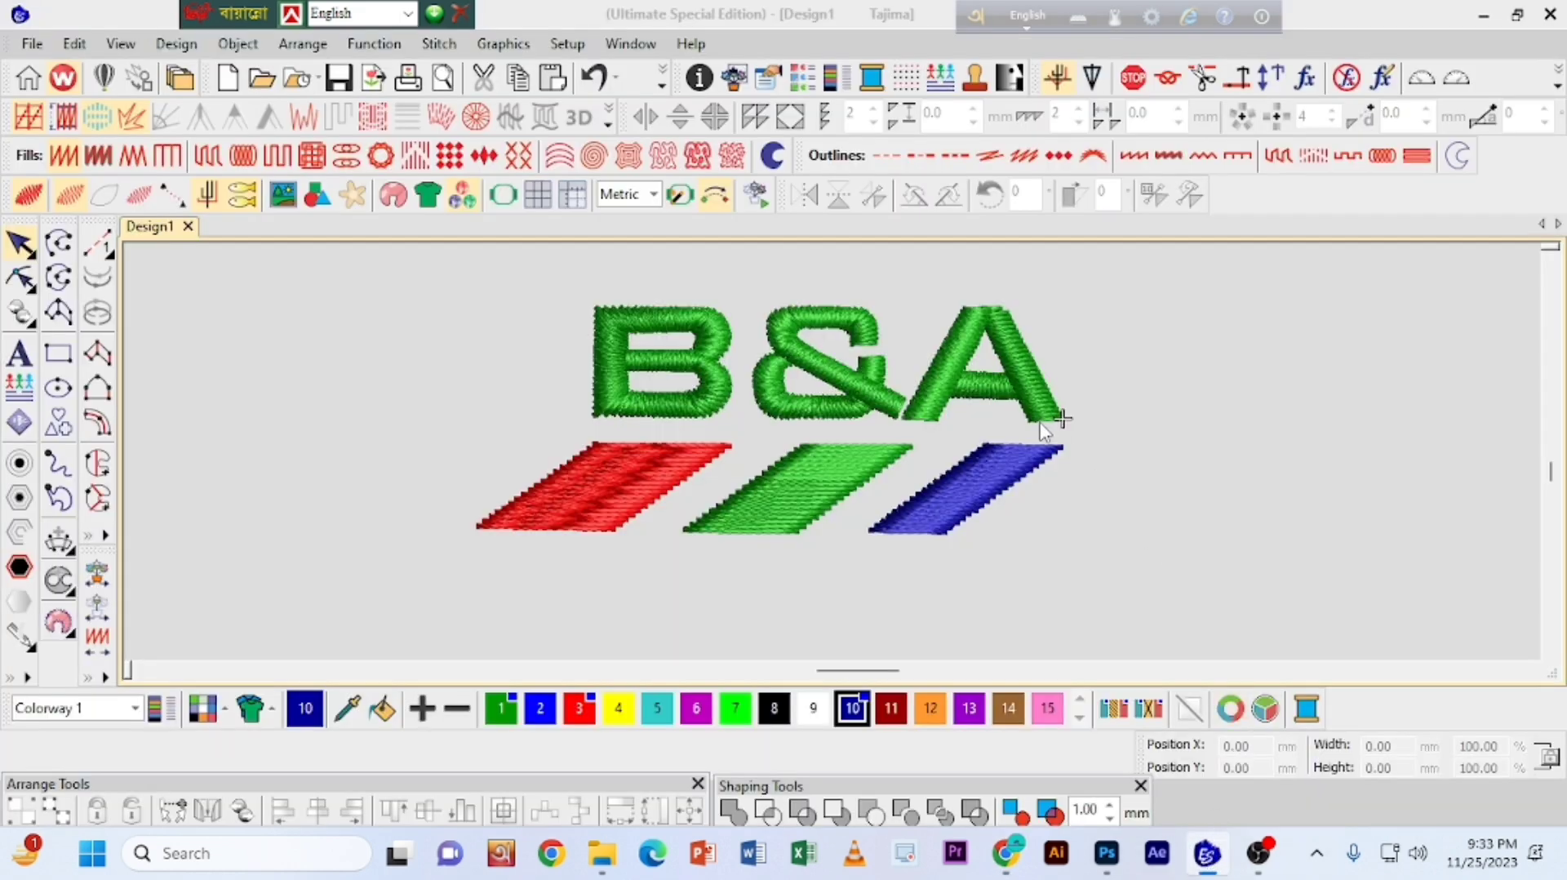
left_click(1042, 424)
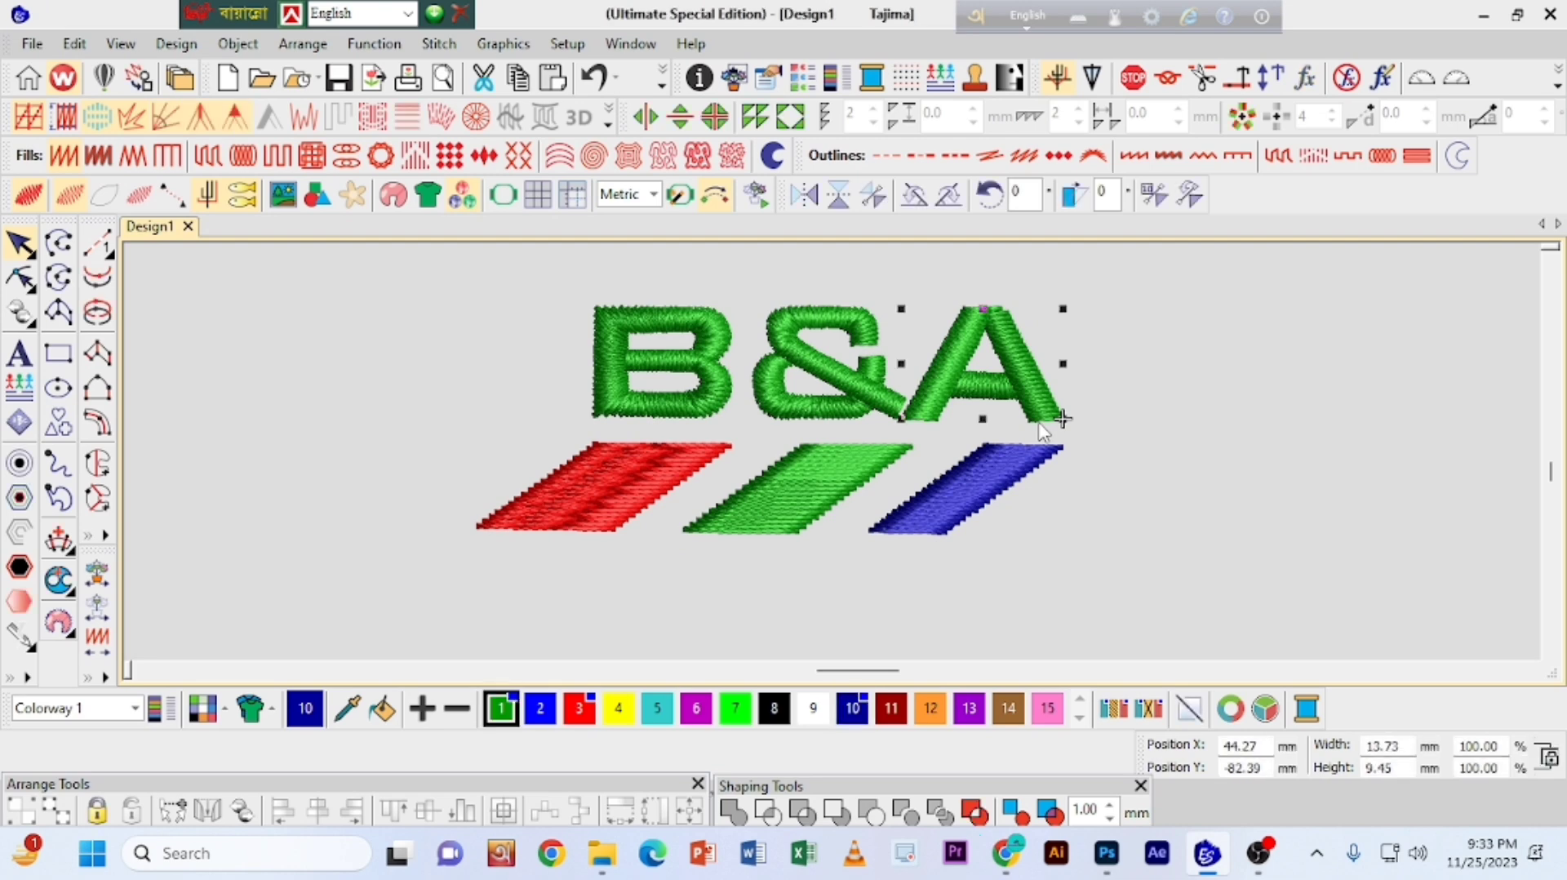
left_click(666, 294)
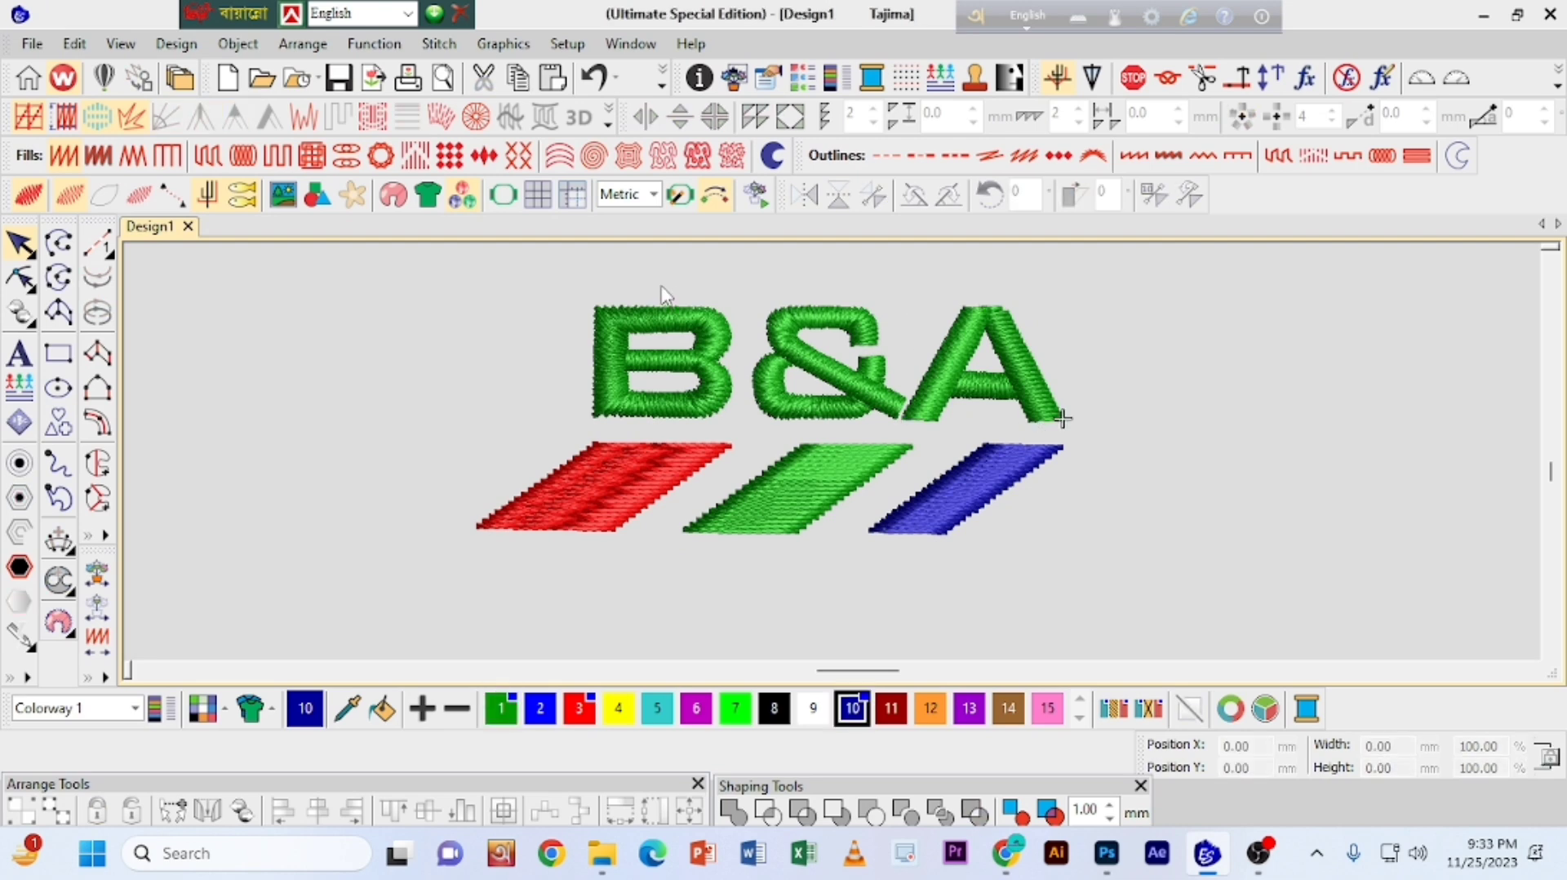